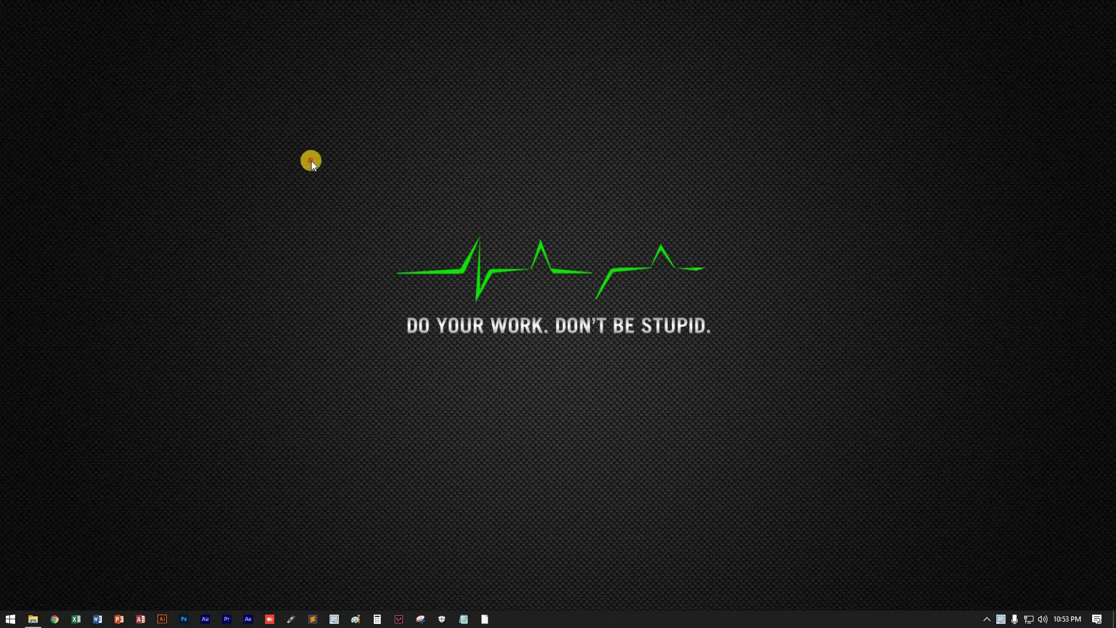
Step: Open the payslip workbook from the Excel PDF folder in a maximized window and enable editing
mouse_move(312, 161)
left_mouse_down()
mouse_move(785, 429)
mouse_move(491, 487)
left_mouse_up()
left_click(33, 620)
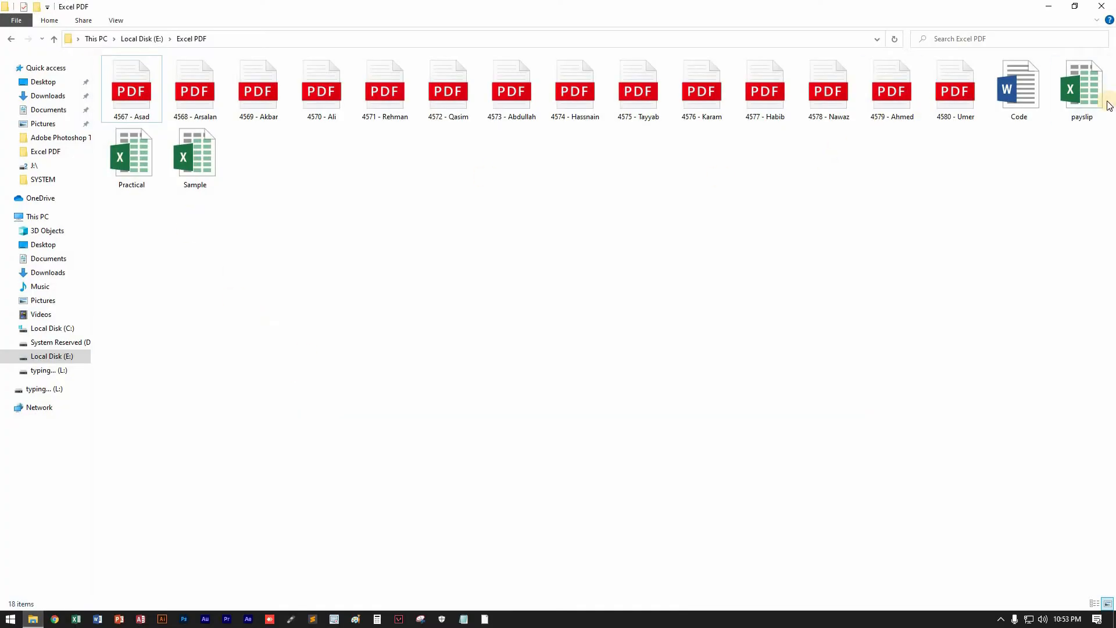
left_click(1101, 105)
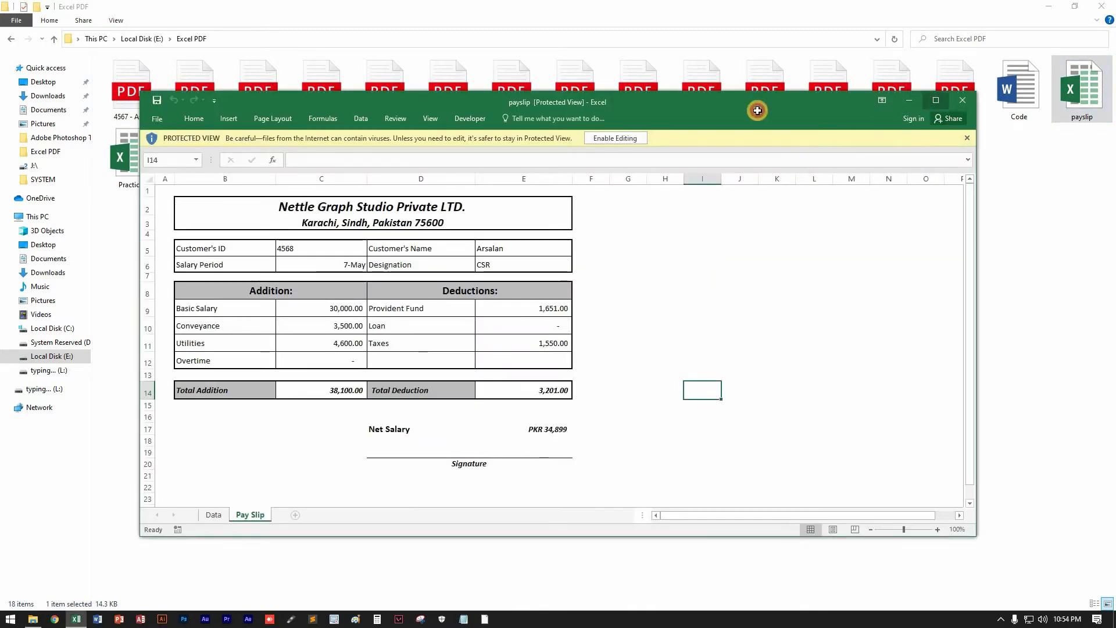
left_click(936, 100)
left_click(495, 45)
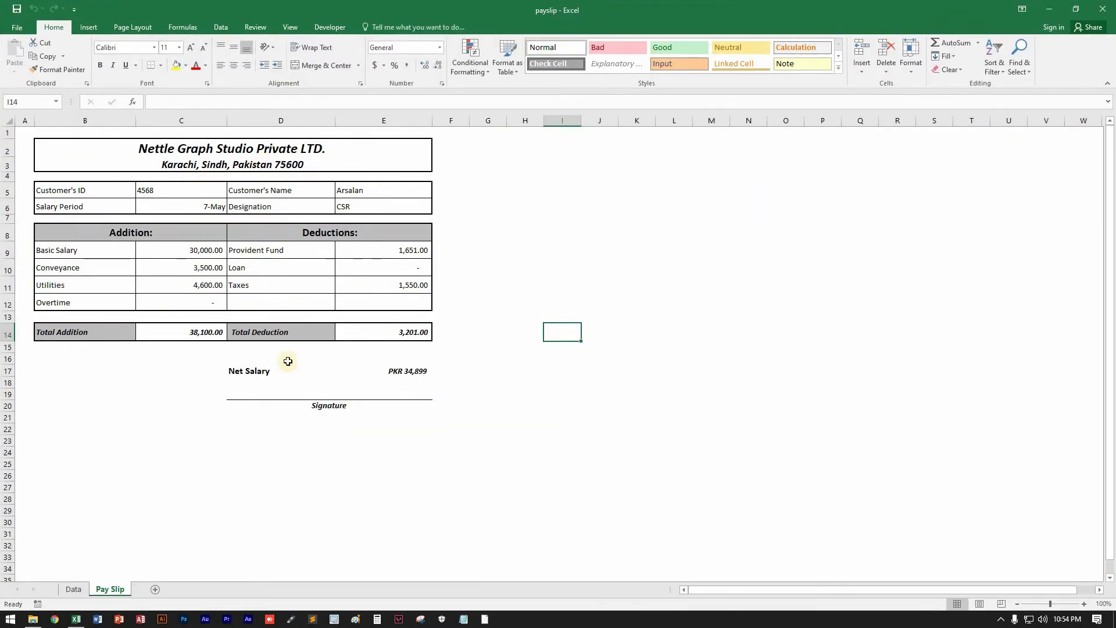
Step: Examine the pay slip form at 160% zoom, from the company heading down to the totals and signature rows
left_click_drag(1054, 606, 1056, 606)
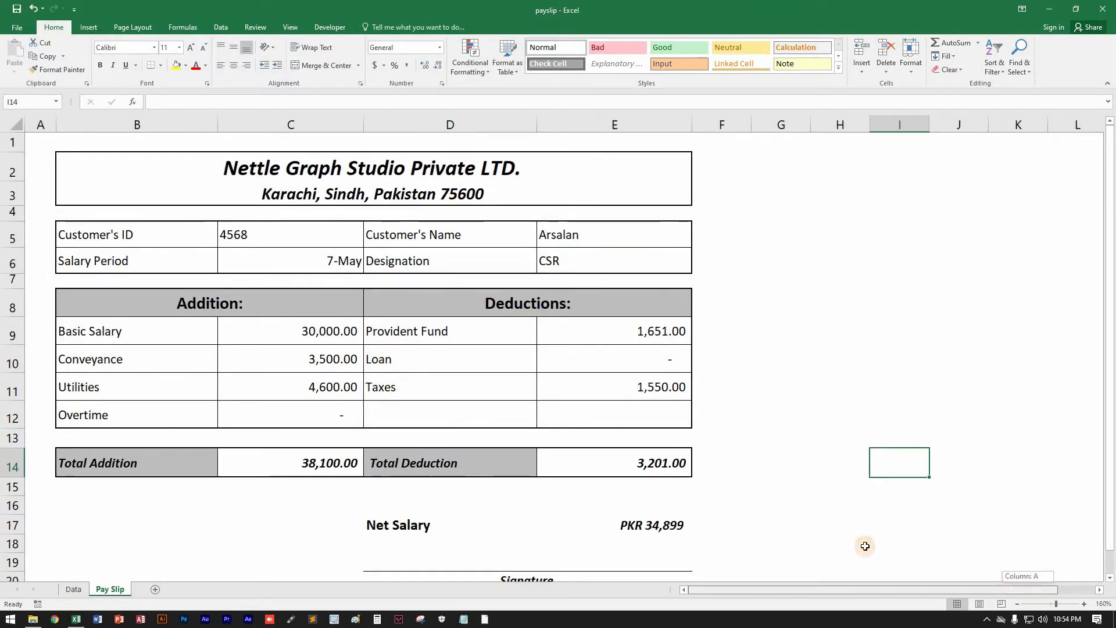
scroll(378, 262, "down", 2)
scroll(351, 225, "up", 2)
left_click_drag(364, 185, 377, 455)
left_click_drag(498, 155, 483, 464)
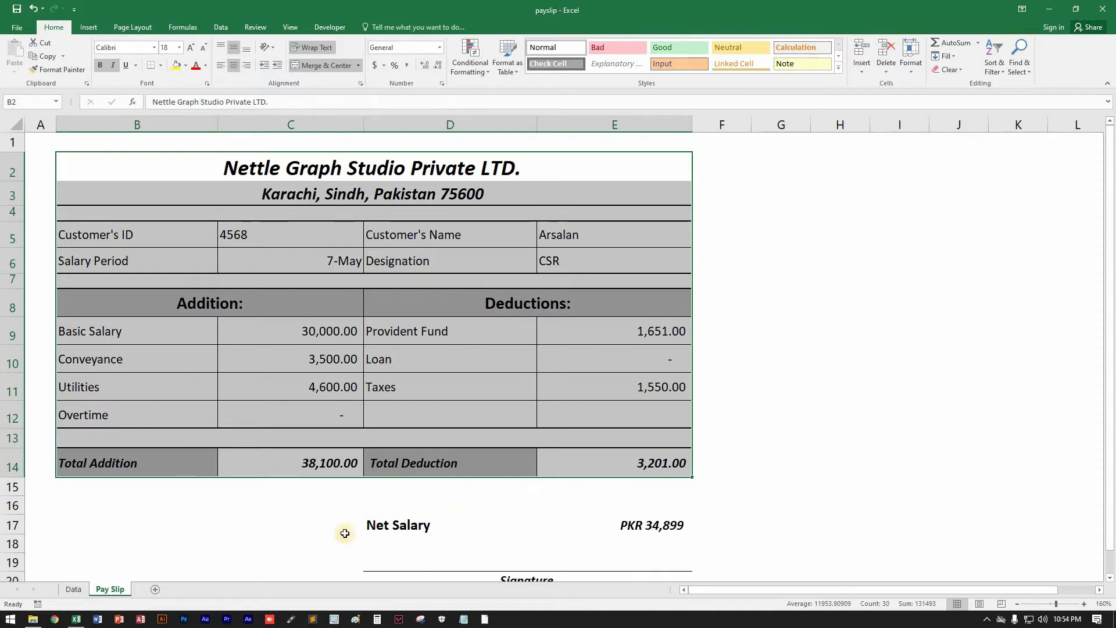
left_click(249, 286)
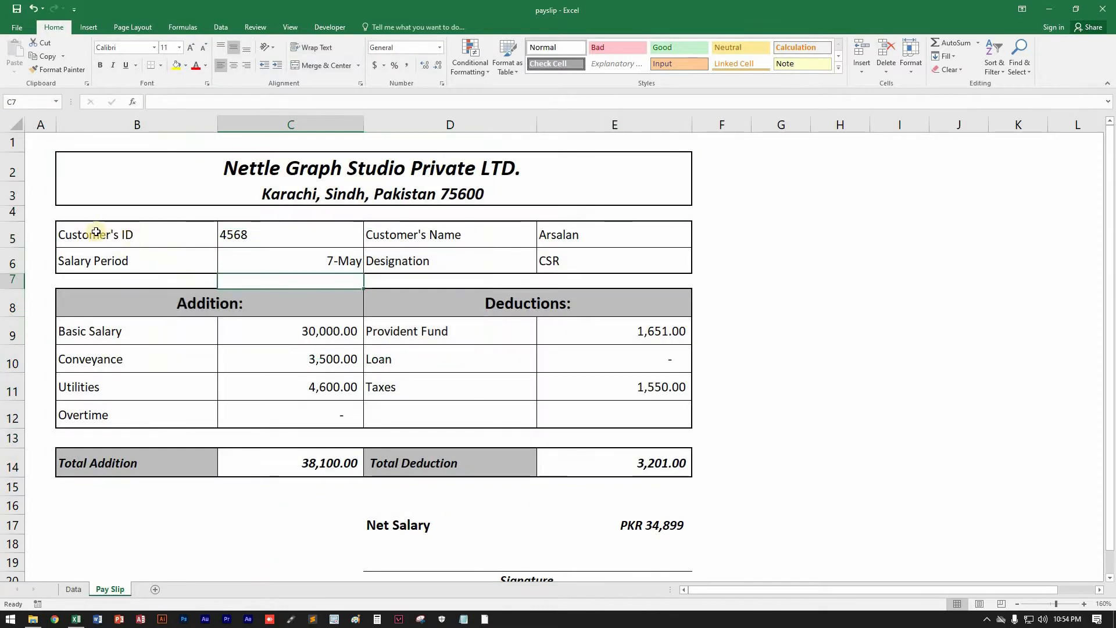
Step: Choose the fifth customer ID from the list in cell C5 and review the pay slip for that customer
left_click(214, 235)
left_click(256, 234)
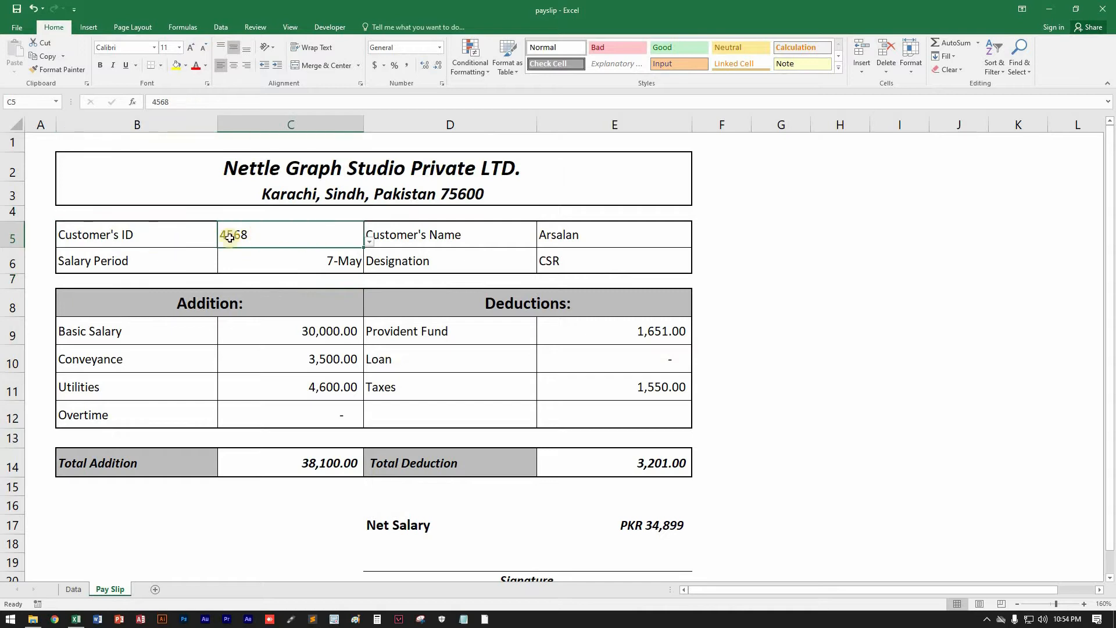
left_click(370, 242)
left_click(267, 289)
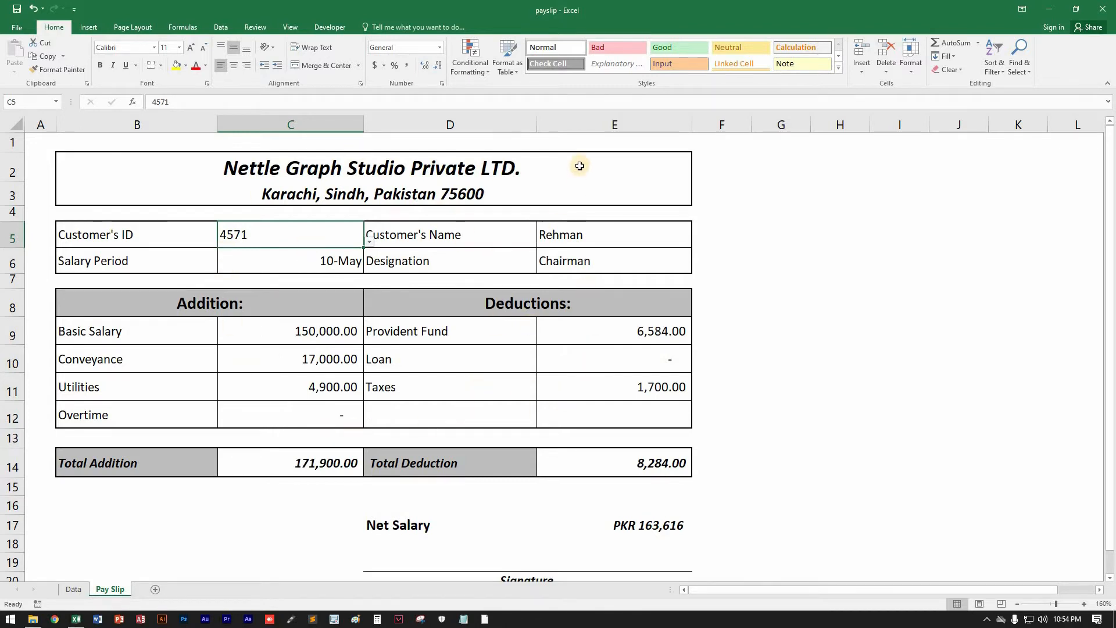
left_click_drag(580, 166, 571, 466)
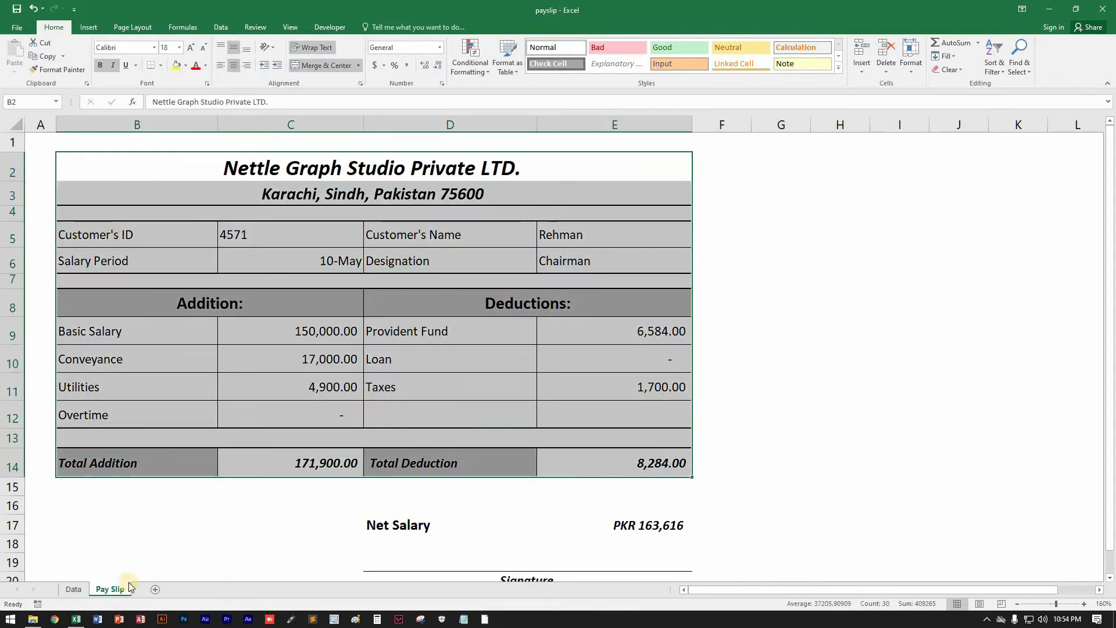
Step: Examine the salary table on the Data sheet and its column headings from Customer ID to Taxes
left_click(74, 590)
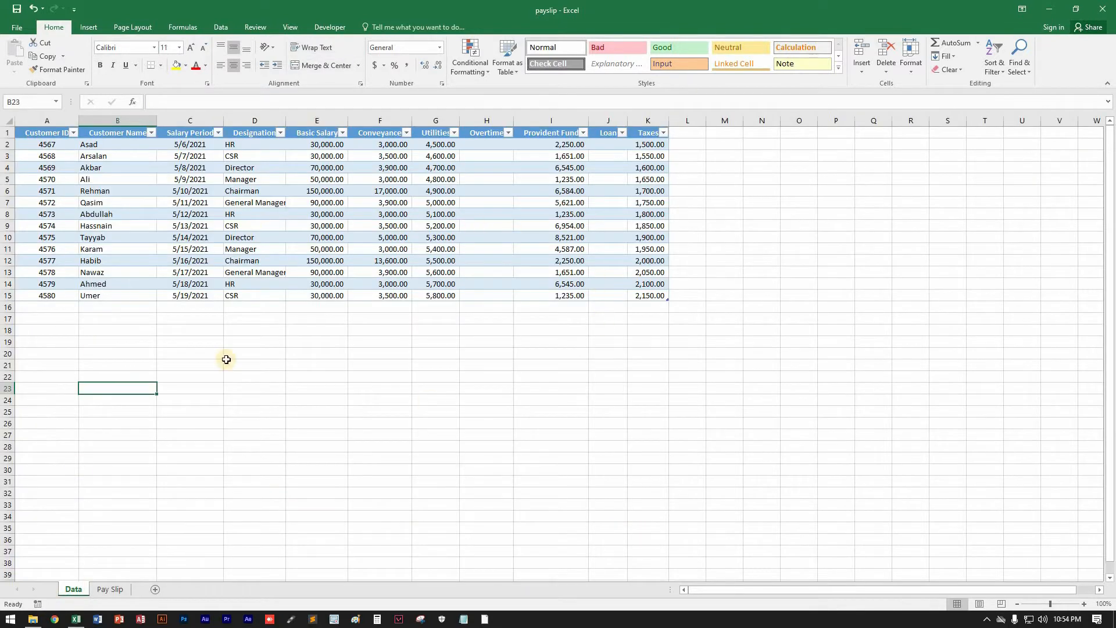
mouse_move(45, 137)
left_mouse_down()
mouse_move(518, 245)
mouse_move(651, 296)
left_mouse_up()
left_click(1057, 605)
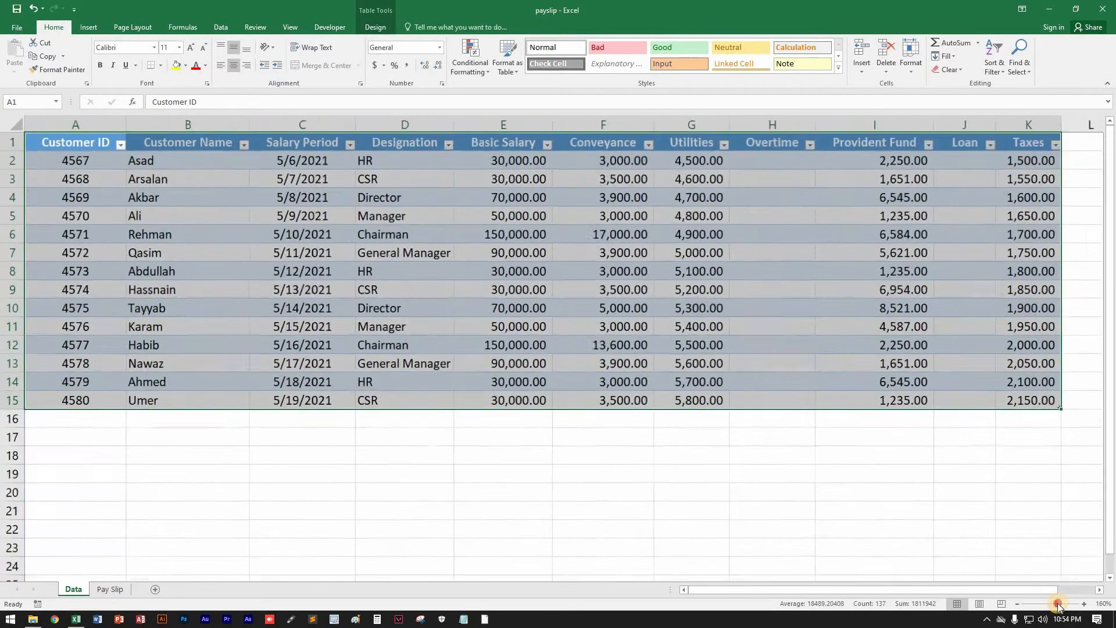
left_click(175, 277)
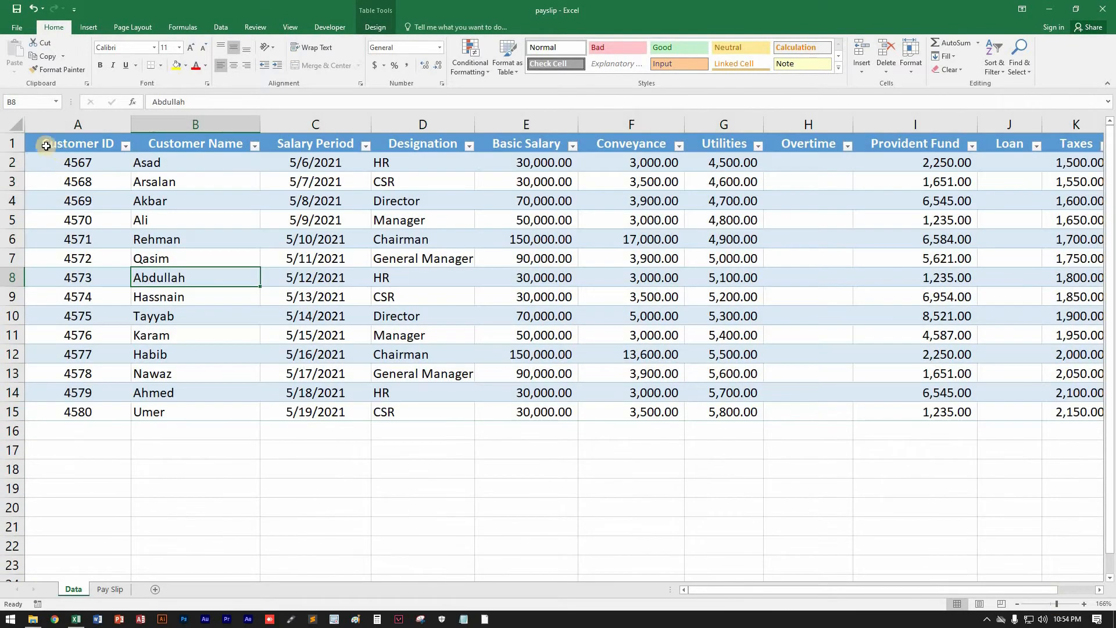
left_click_drag(46, 146, 989, 155)
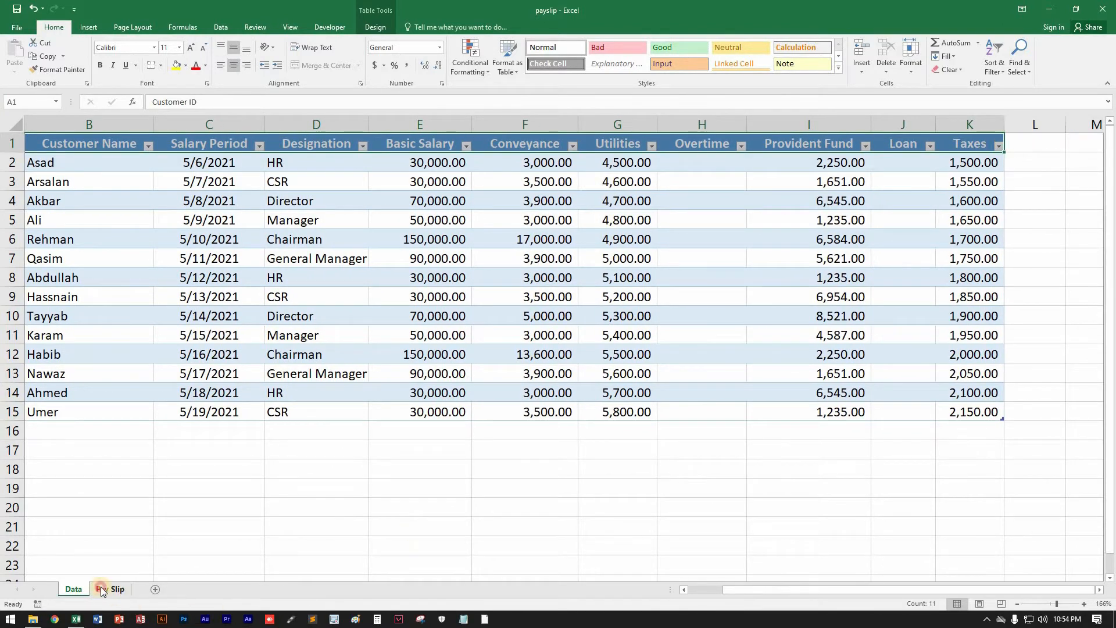
Step: Compare the Pay Slip sheet's customer, addition and deduction fields with the columns of the Data sheet
left_click(101, 590)
left_click(124, 235)
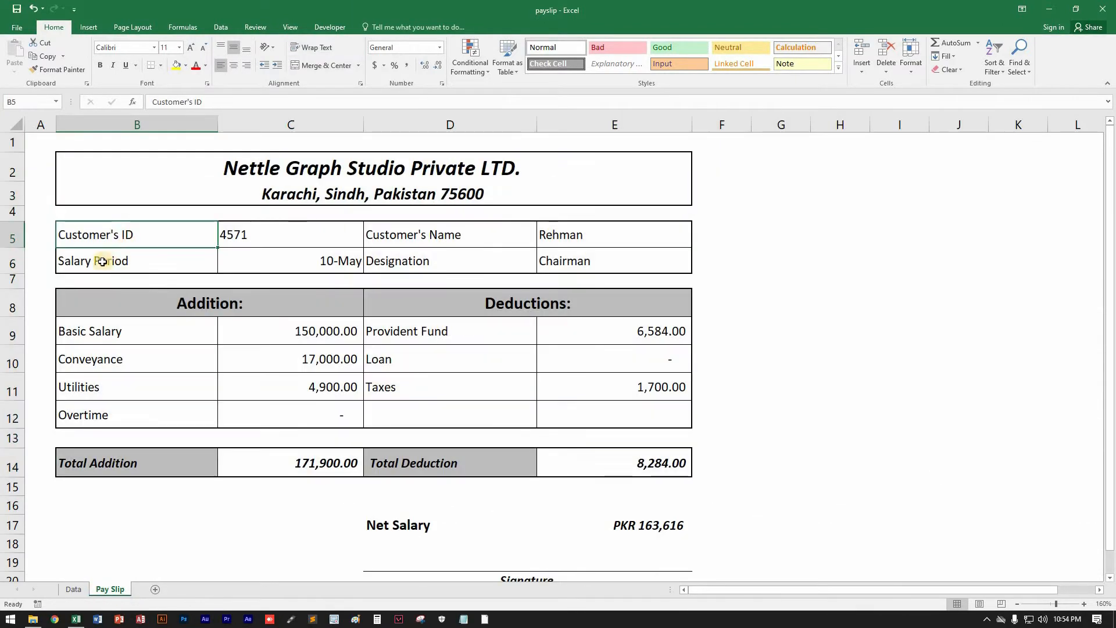
left_click_drag(391, 237, 377, 259)
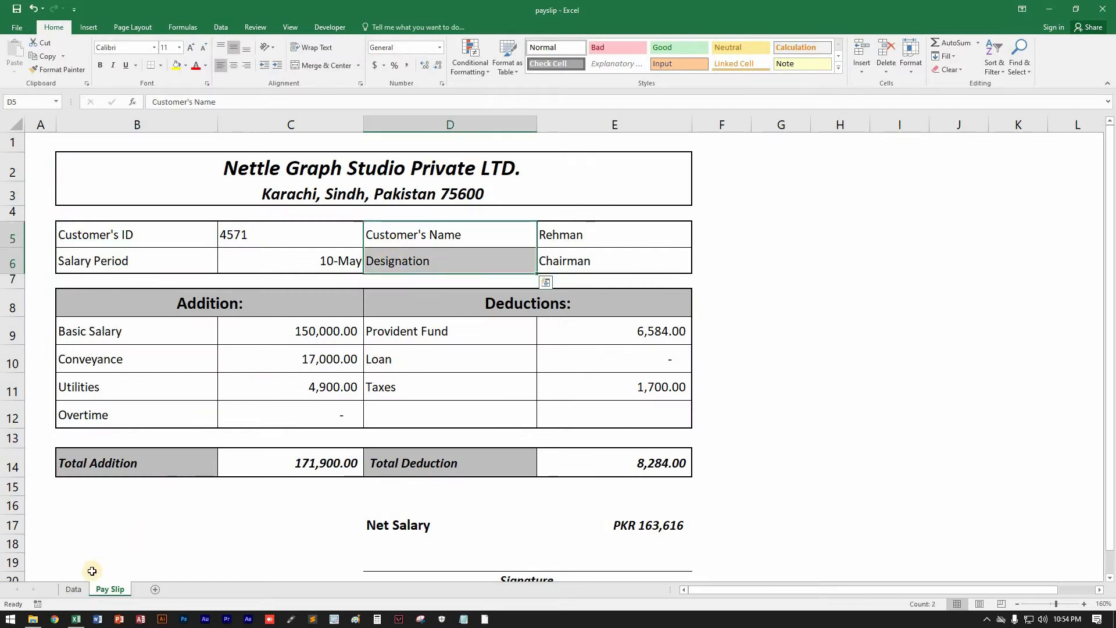
left_click(74, 590)
left_click_drag(95, 138, 806, 146)
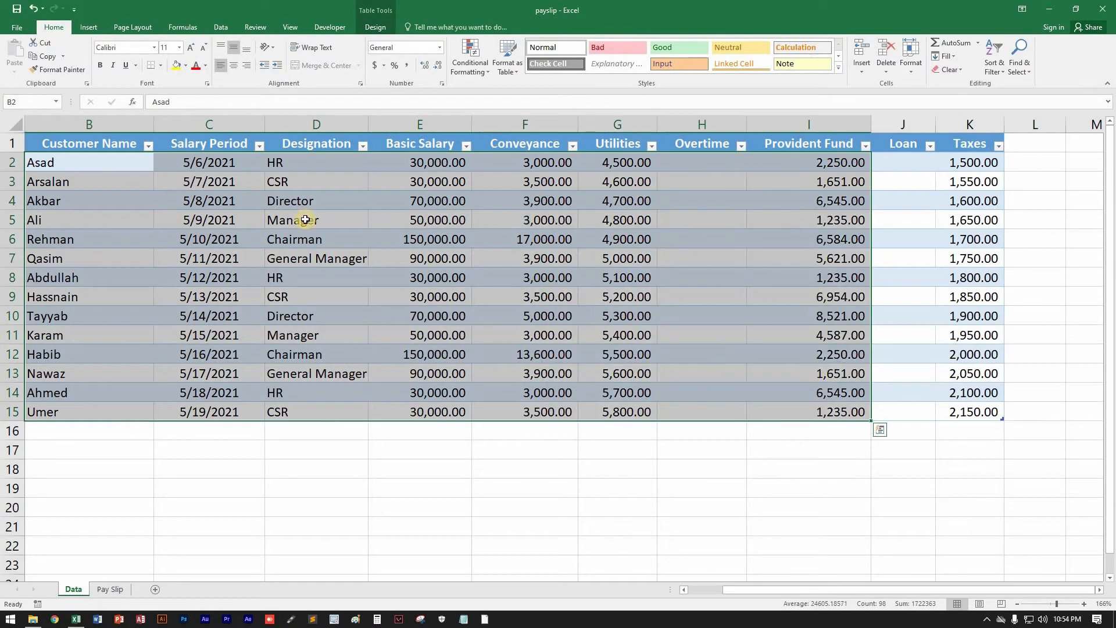
left_click(111, 589)
left_click_drag(157, 236, 314, 239)
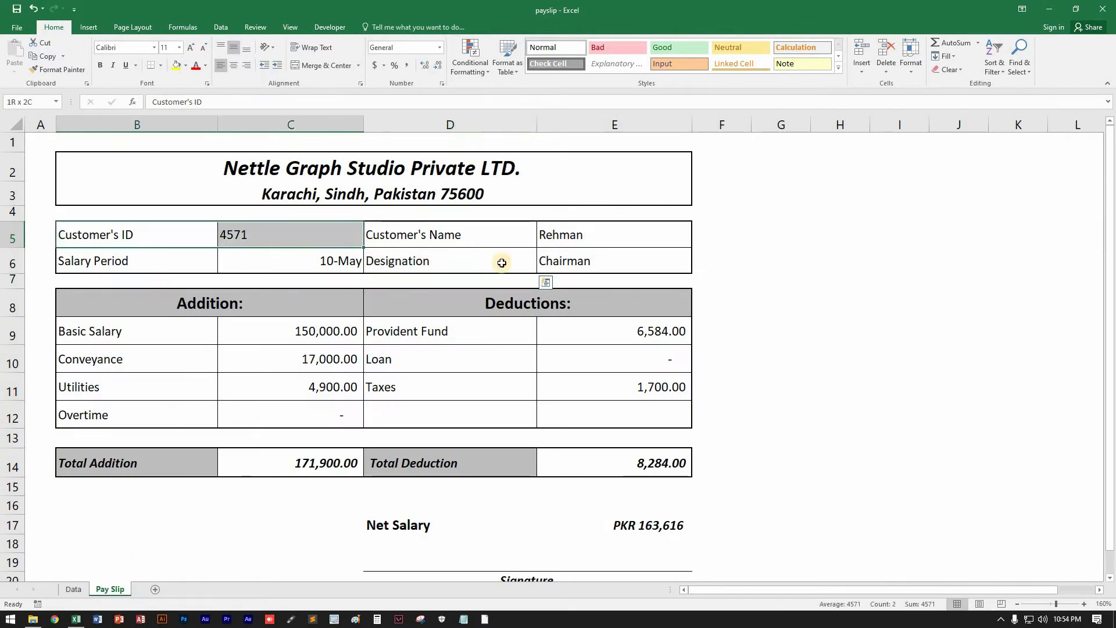
left_click_drag(502, 263, 559, 468)
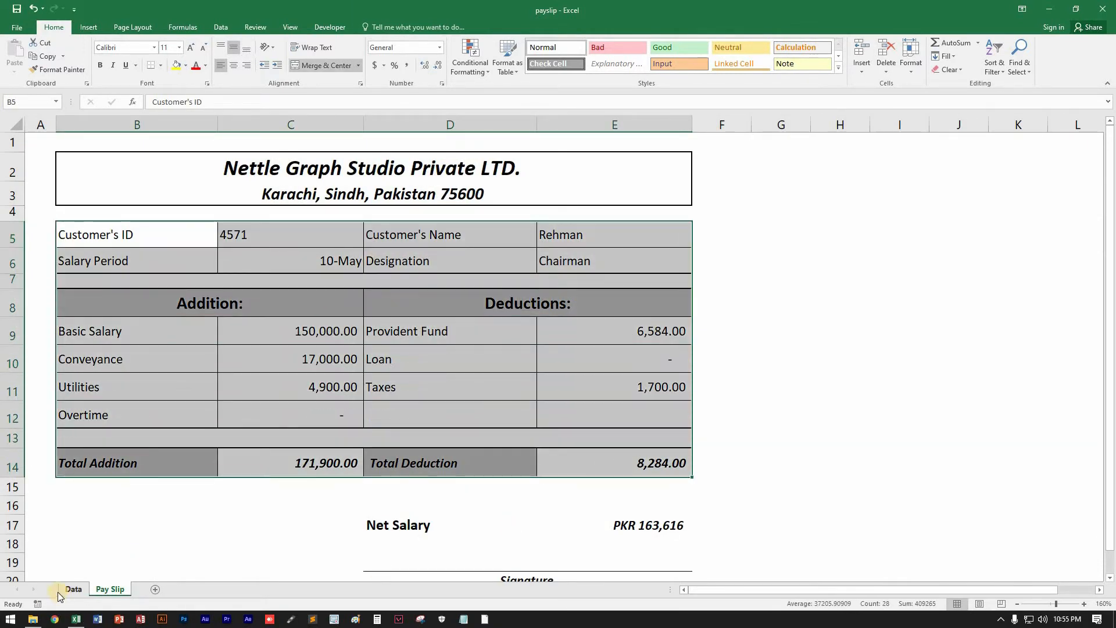
Step: Set the pay slip's customer ID in cell C5 to the one stored in row 10 of the Data sheet
left_click(273, 241)
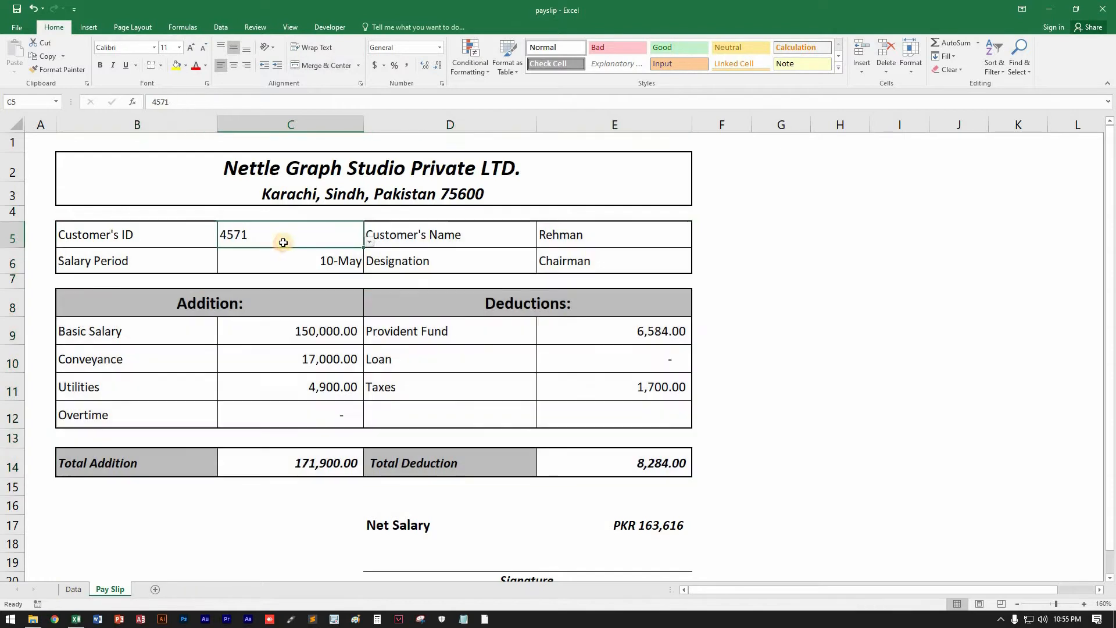
left_click(369, 242)
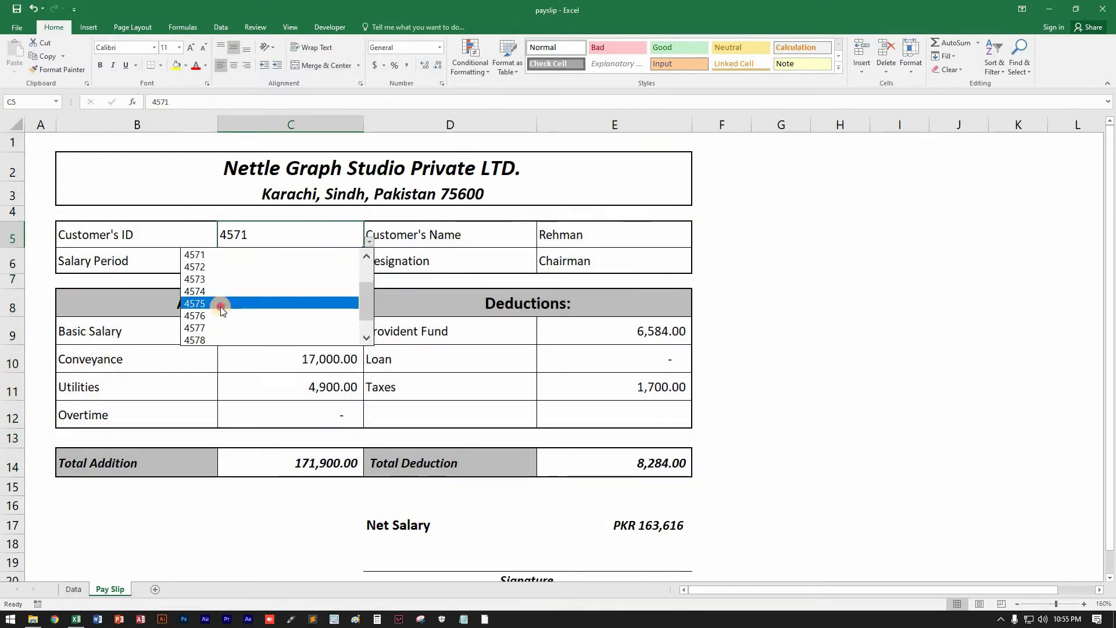
left_click(220, 302)
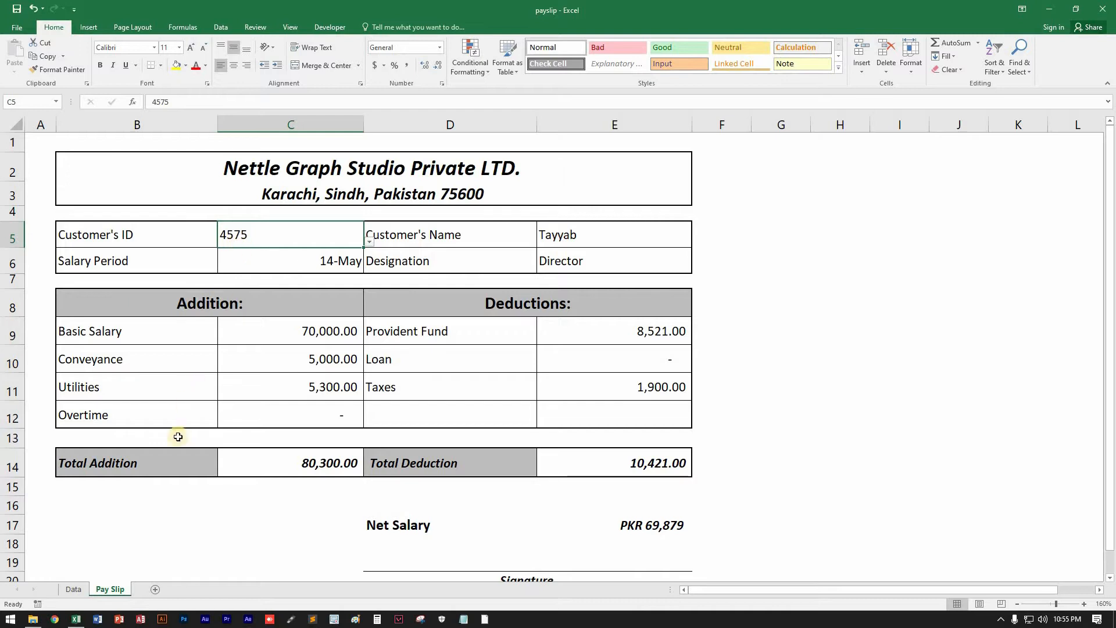
Step: Check the chosen customer's record in row 10 of the Data sheet, from the ID through to Taxes
left_click(74, 589)
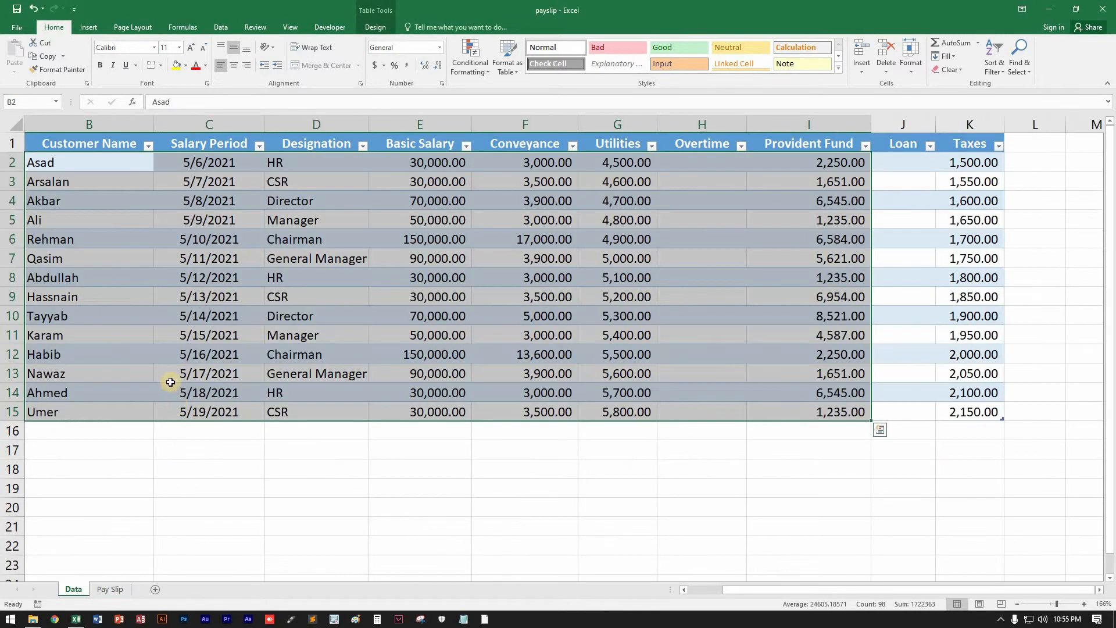
left_click(79, 320)
scroll(79, 319, "left", 1)
left_click(100, 315)
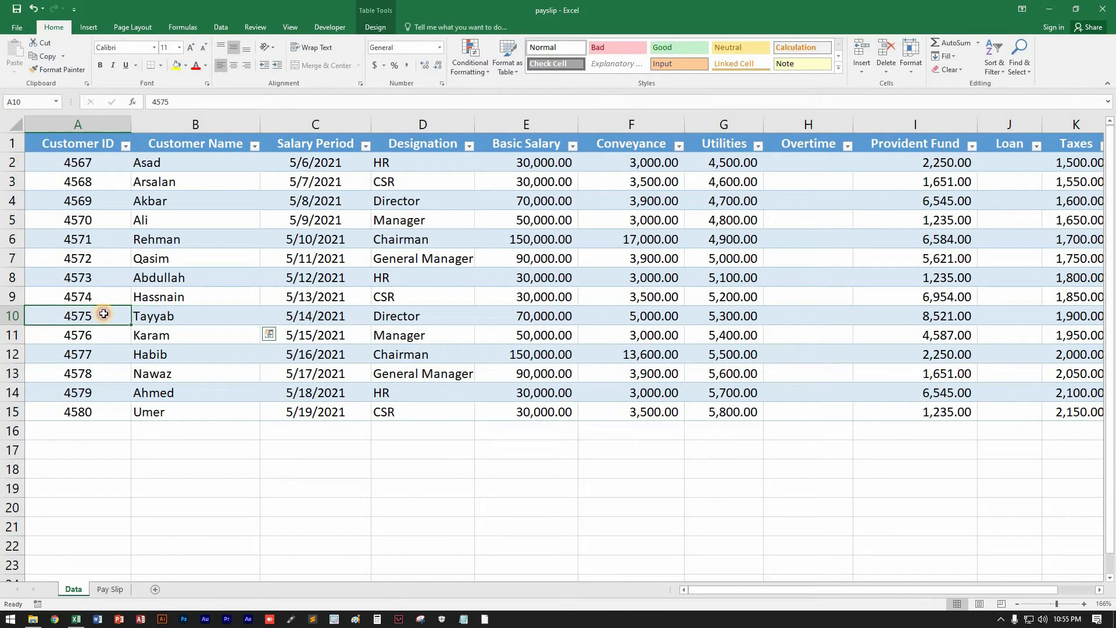
left_click(186, 311)
left_click_drag(223, 311, 962, 317)
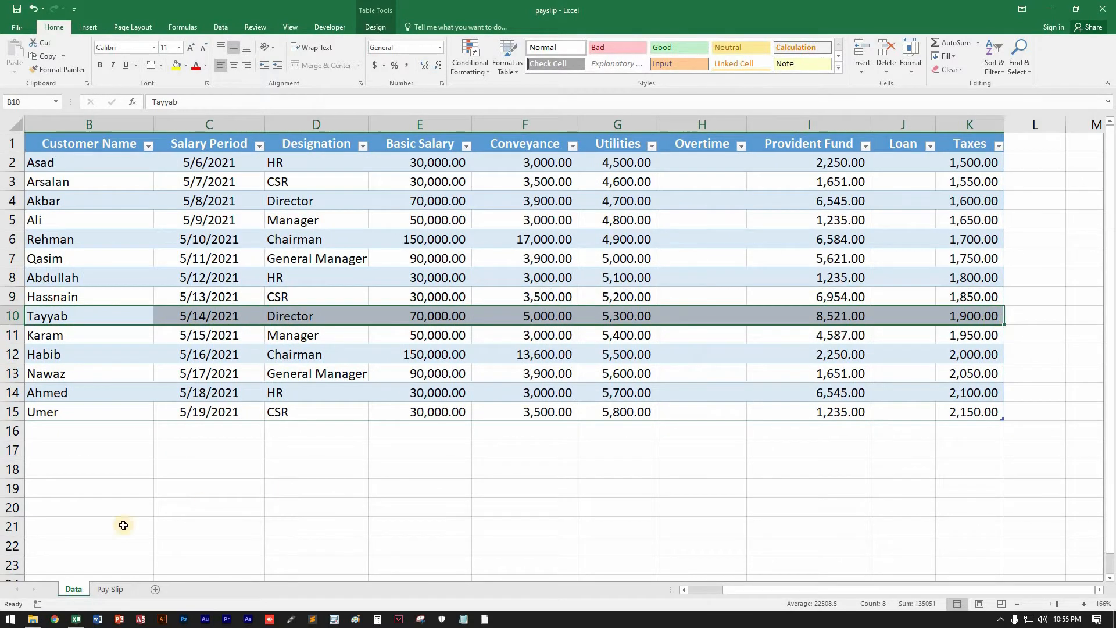
Step: Save the Pay Slip sheet to the Desktop as a PDF named payslip
left_click(109, 589)
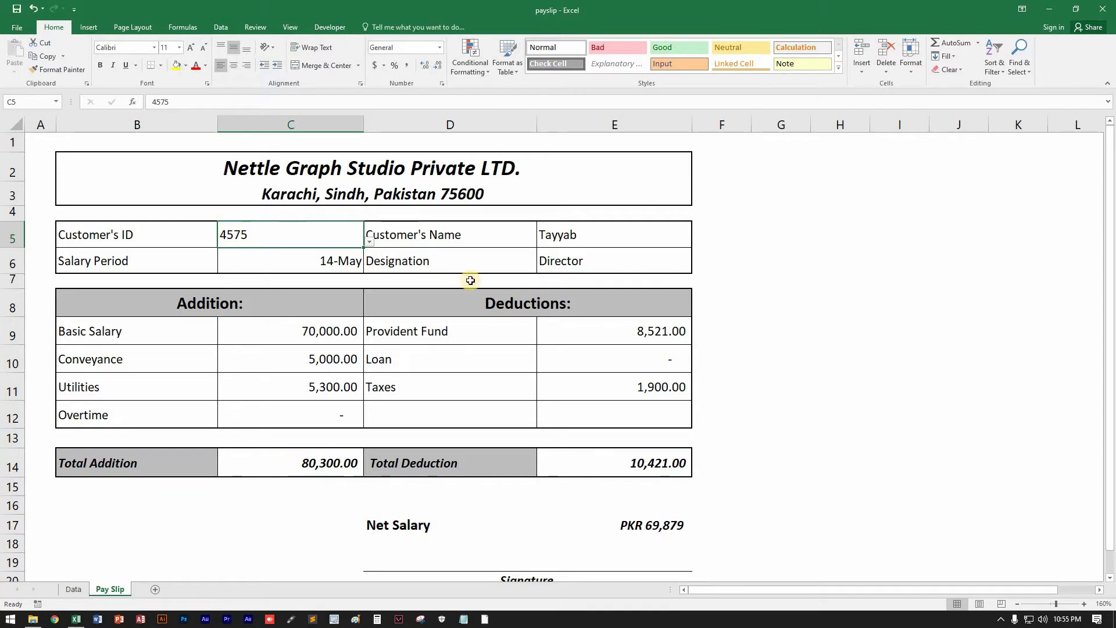
left_click(18, 29)
left_click(23, 146)
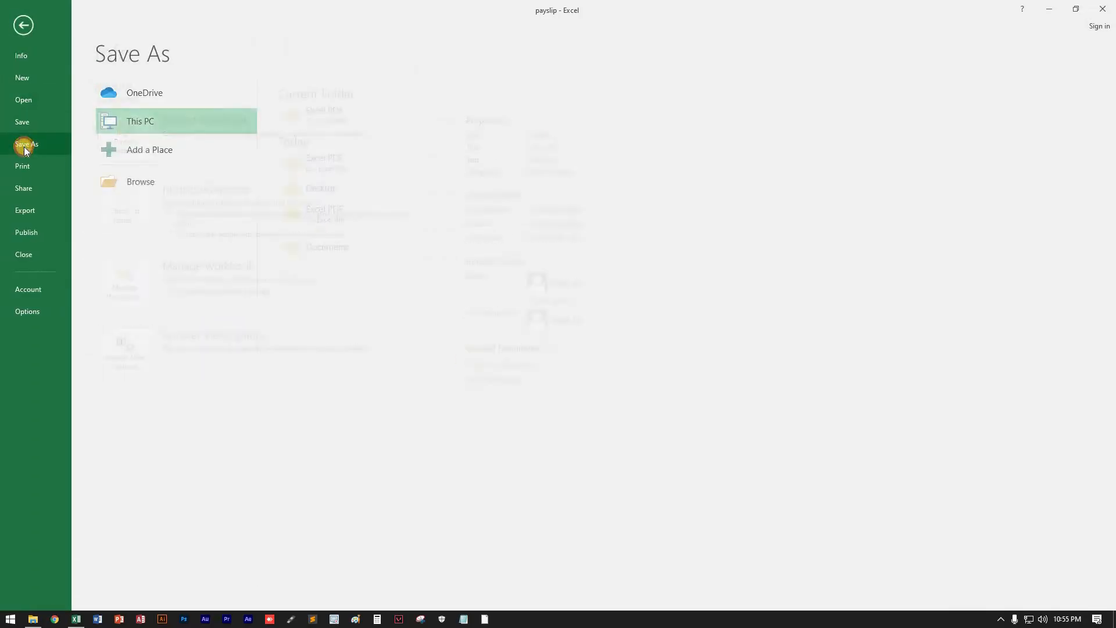
left_click(309, 188)
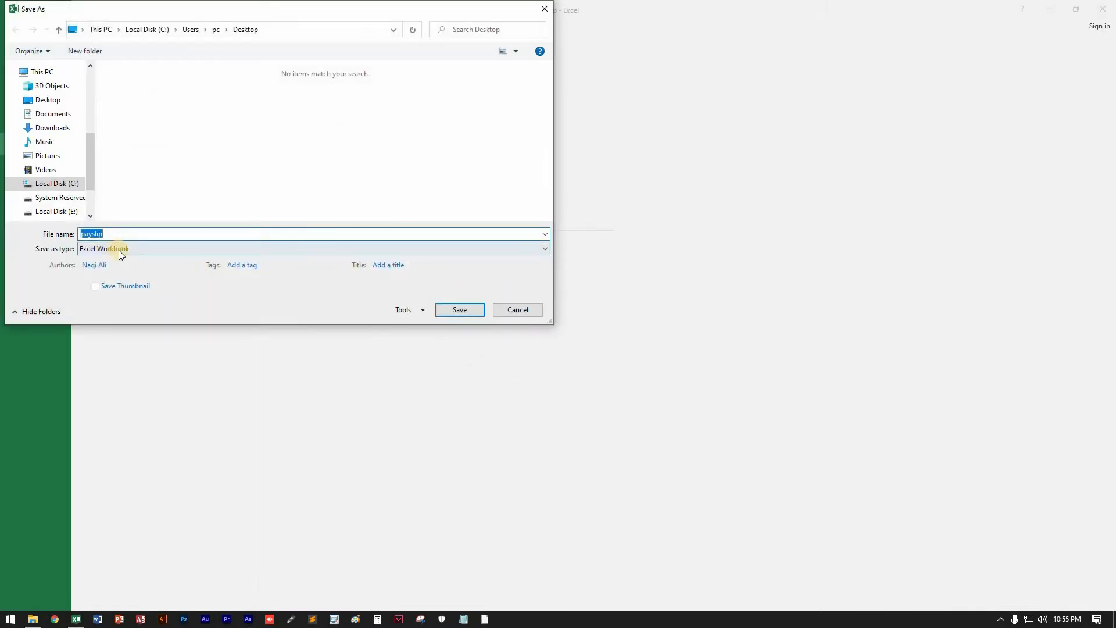
left_click(107, 248)
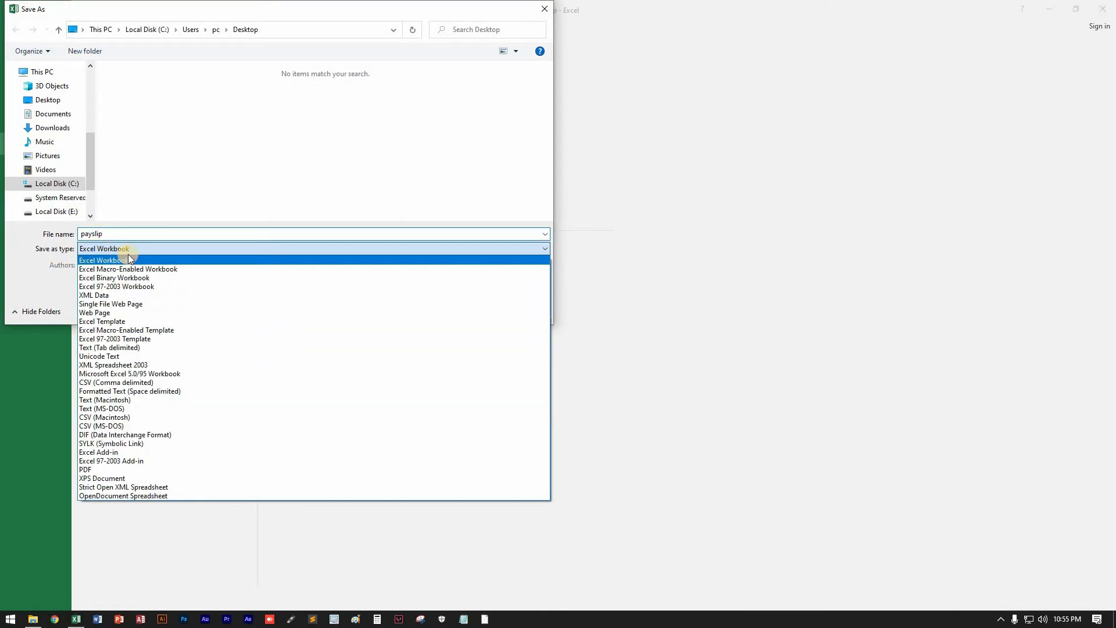
left_click(124, 469)
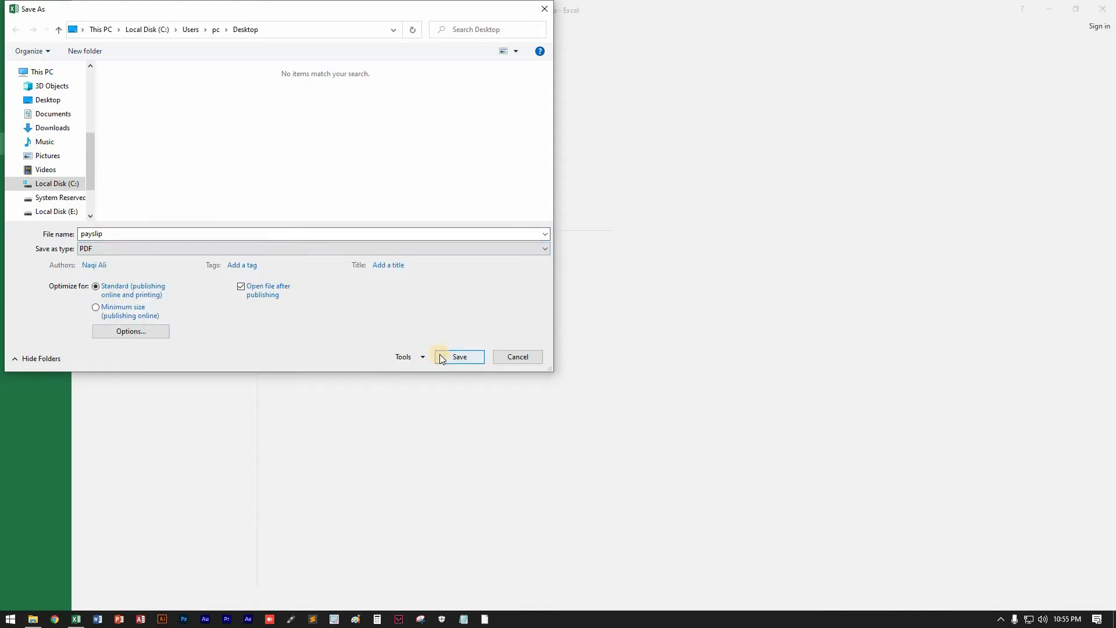
left_click(439, 355)
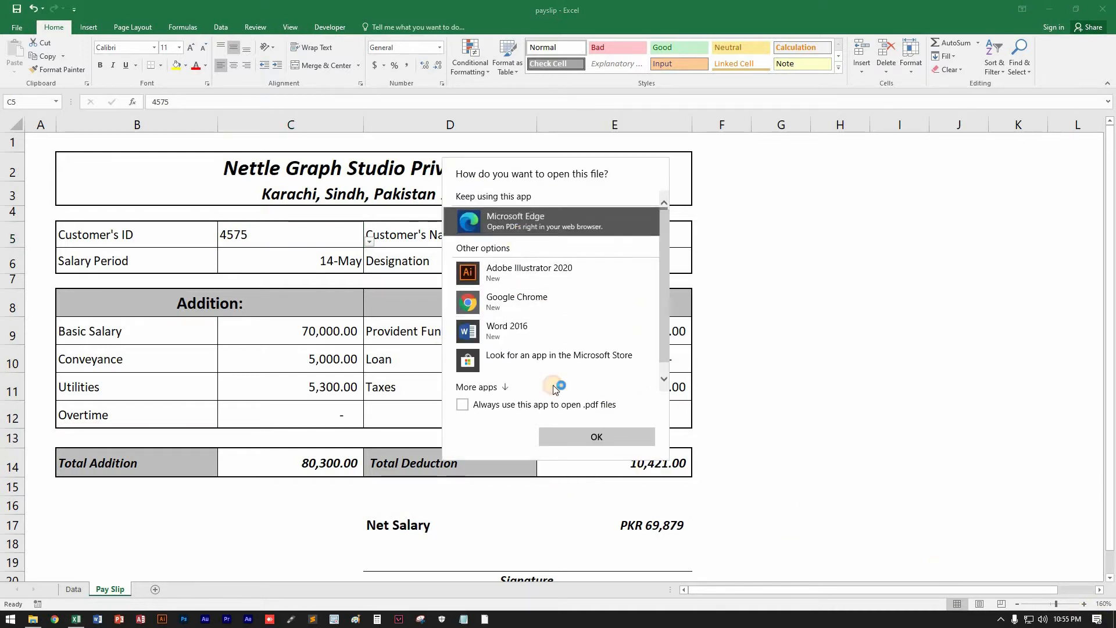
Step: View the exported payslip PDF in Microsoft Edge, then close the browser
left_click(572, 440)
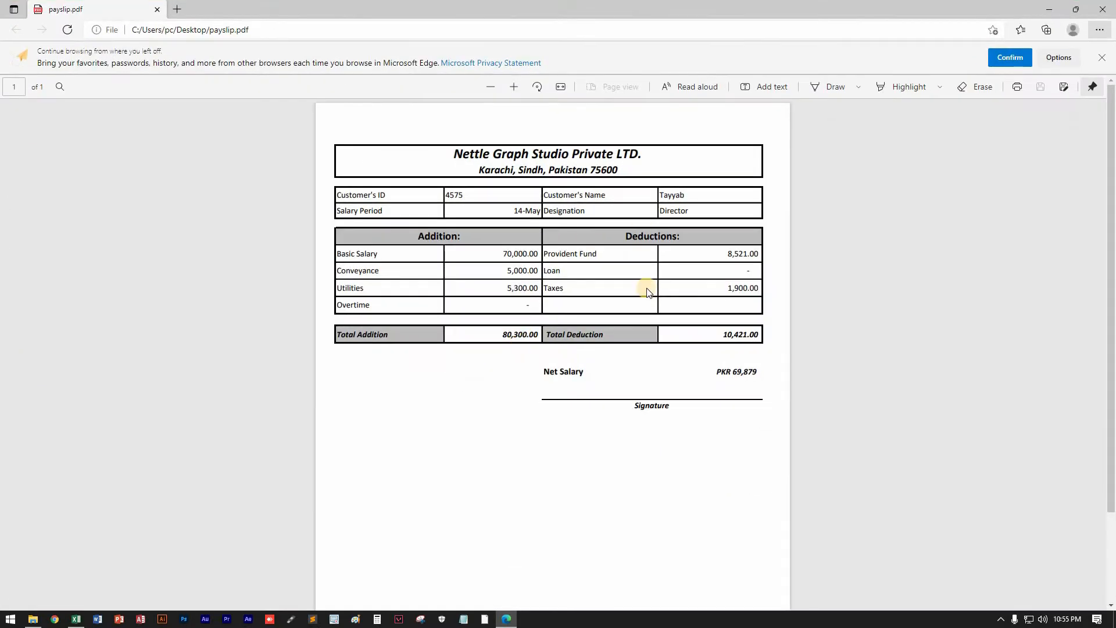
scroll(520, 260, "down", 1)
scroll(536, 391, "up", 1)
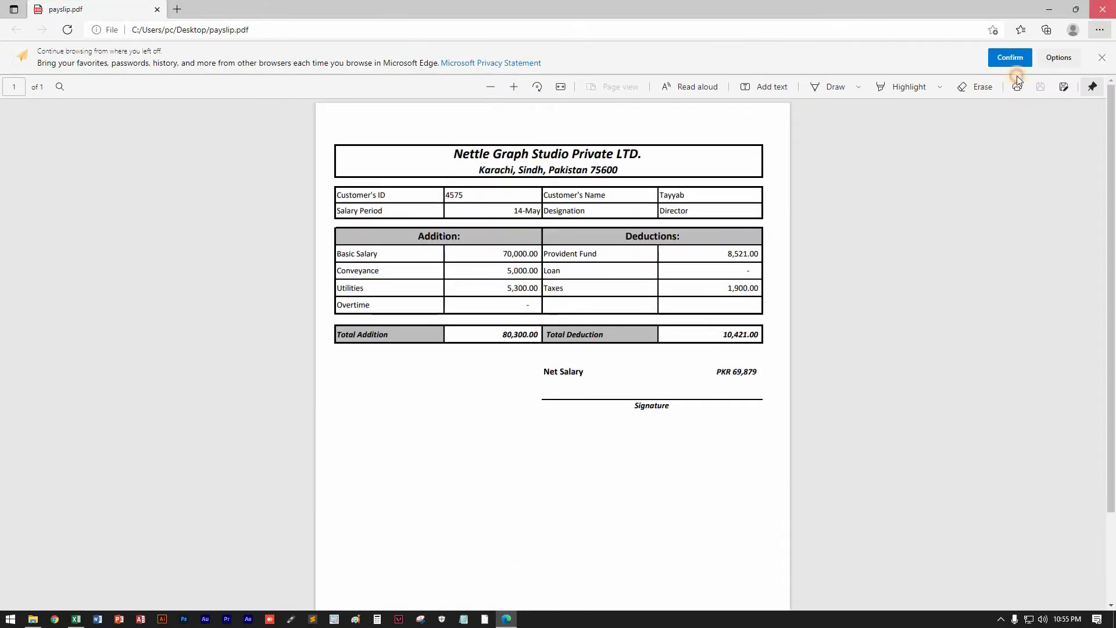
left_click(1105, 10)
Step: Review the Data sheet's customer records against the Pay Slip sheet, finishing on the Data sheet
left_click(71, 589)
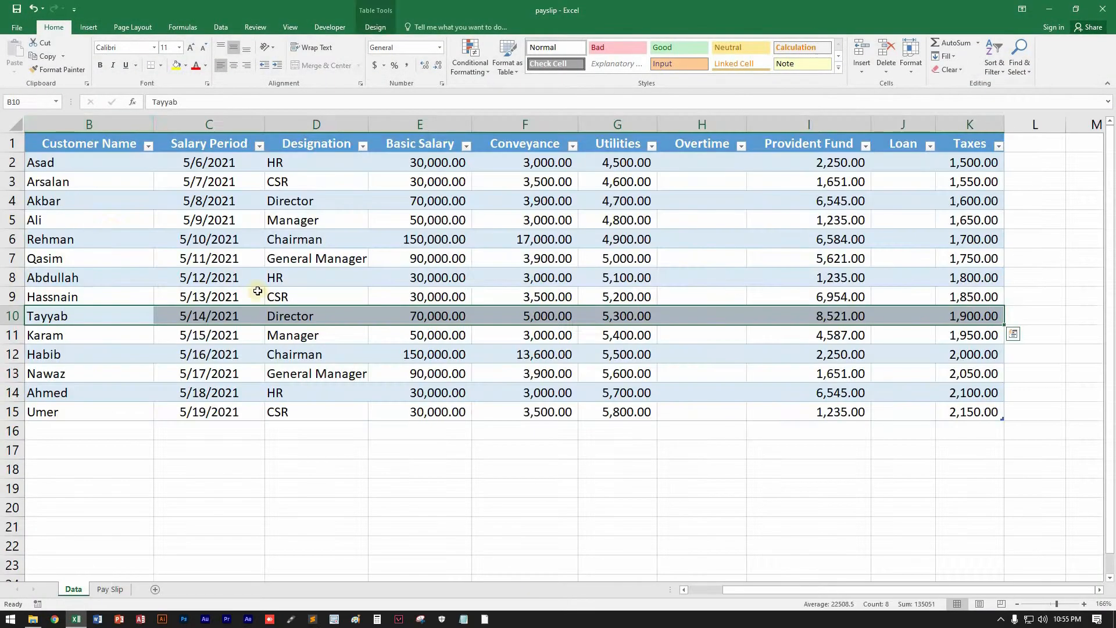
key("ctrl+Page_Down")
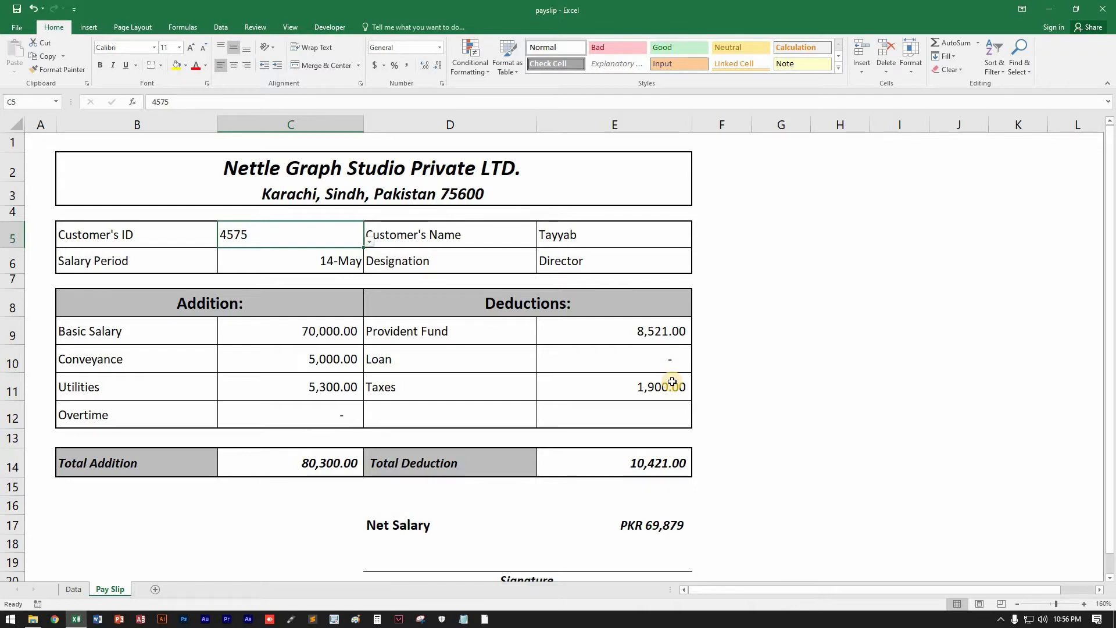
left_click(82, 589)
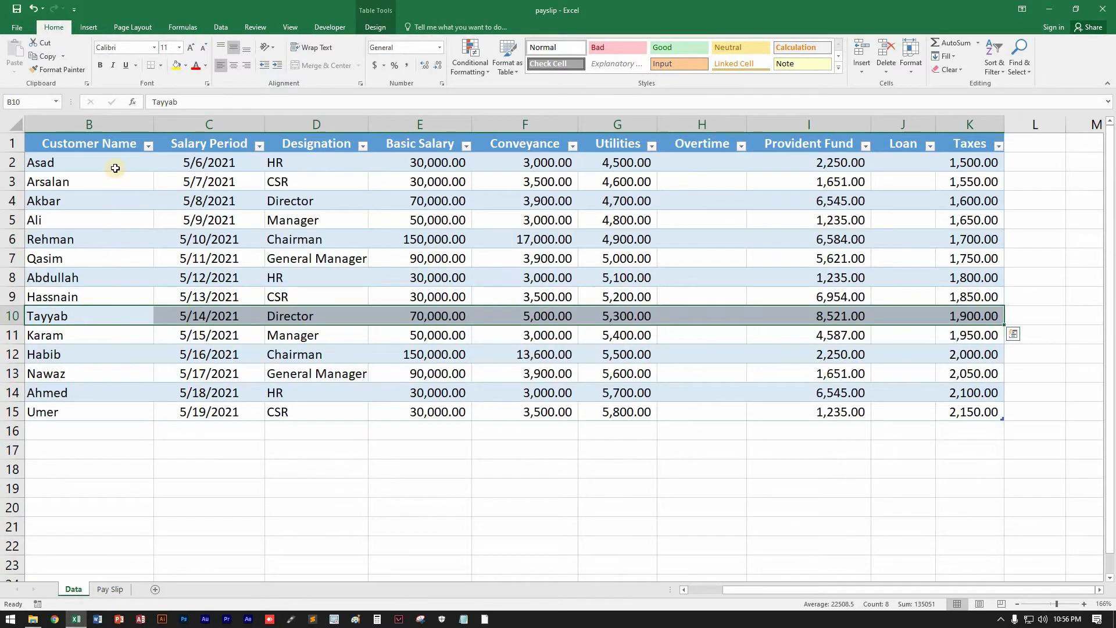
Step: Compare the Data sheet's customer table, including its header row, with the customer details section of the Pay Slip sheet
mouse_move(116, 168)
left_mouse_down()
mouse_move(516, 357)
mouse_move(832, 424)
mouse_move(974, 424)
mouse_move(975, 414)
left_mouse_up()
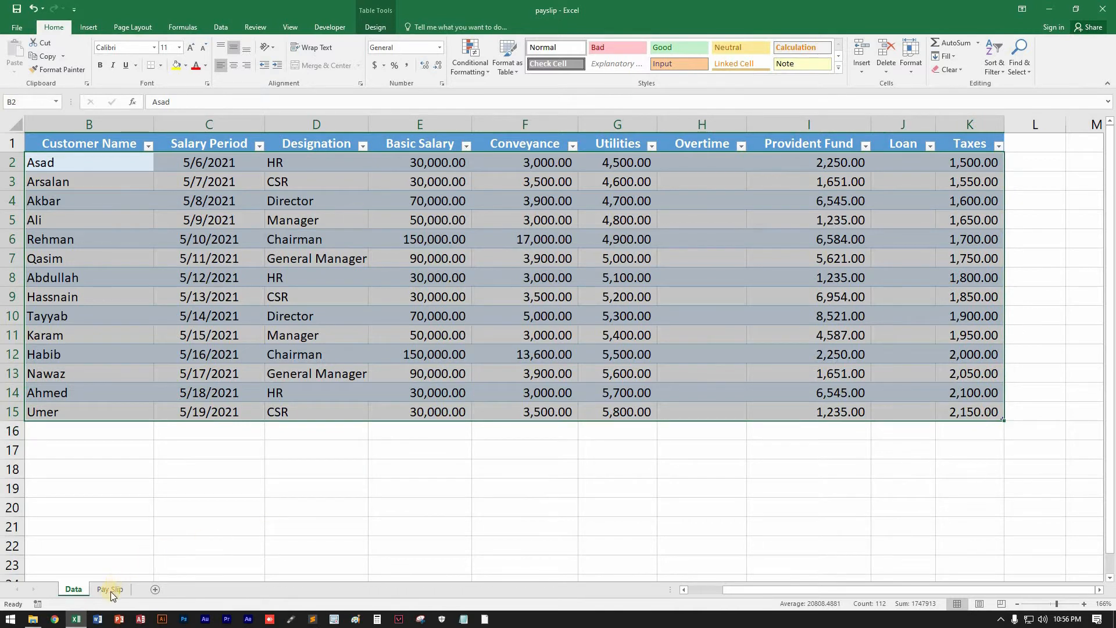
left_click(111, 589)
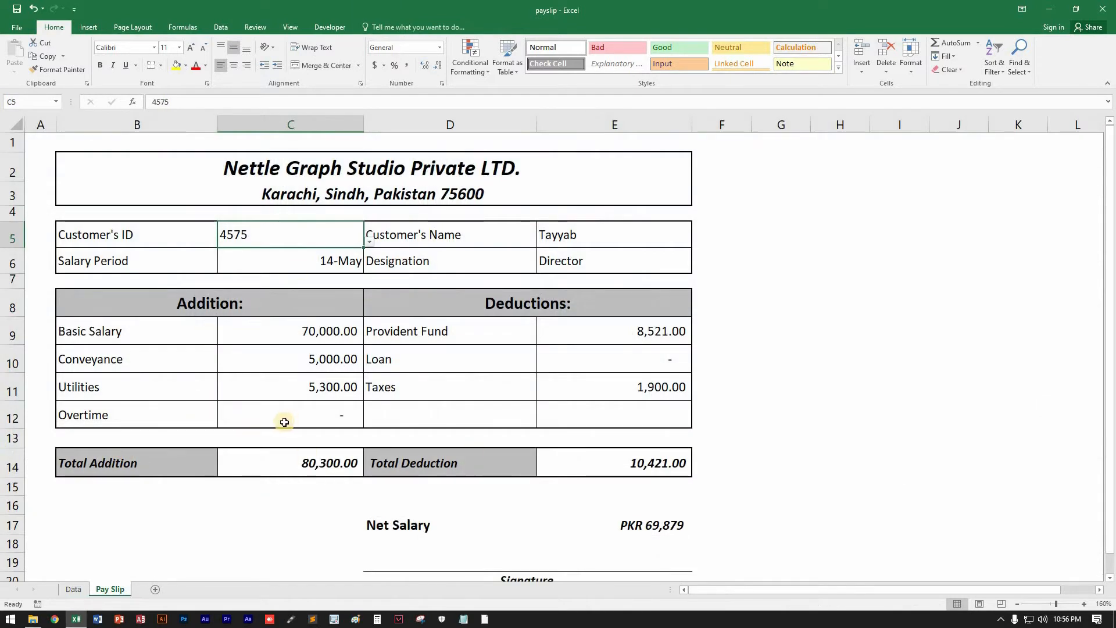
left_click(178, 239)
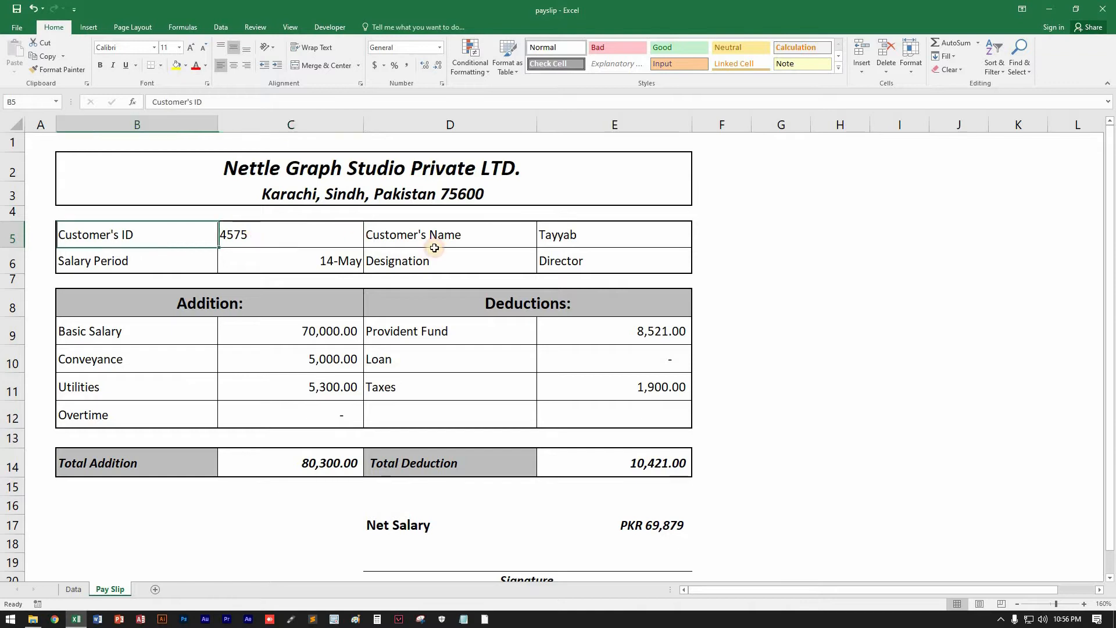
left_click_drag(435, 249, 599, 264)
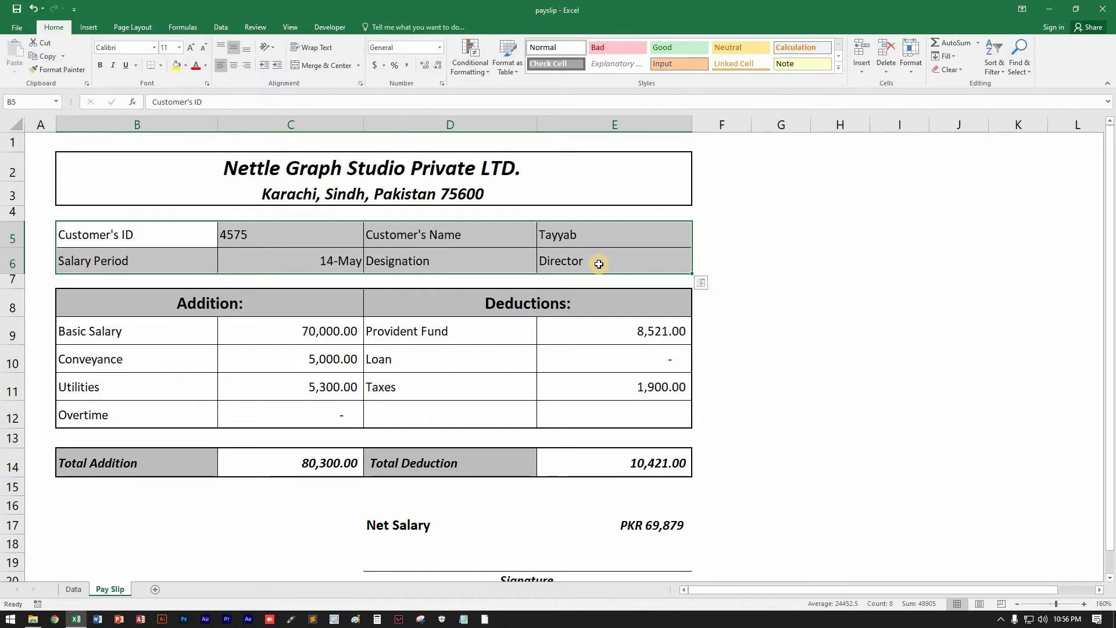
left_click(73, 589)
left_click(95, 145)
left_click_drag(671, 306, 965, 410)
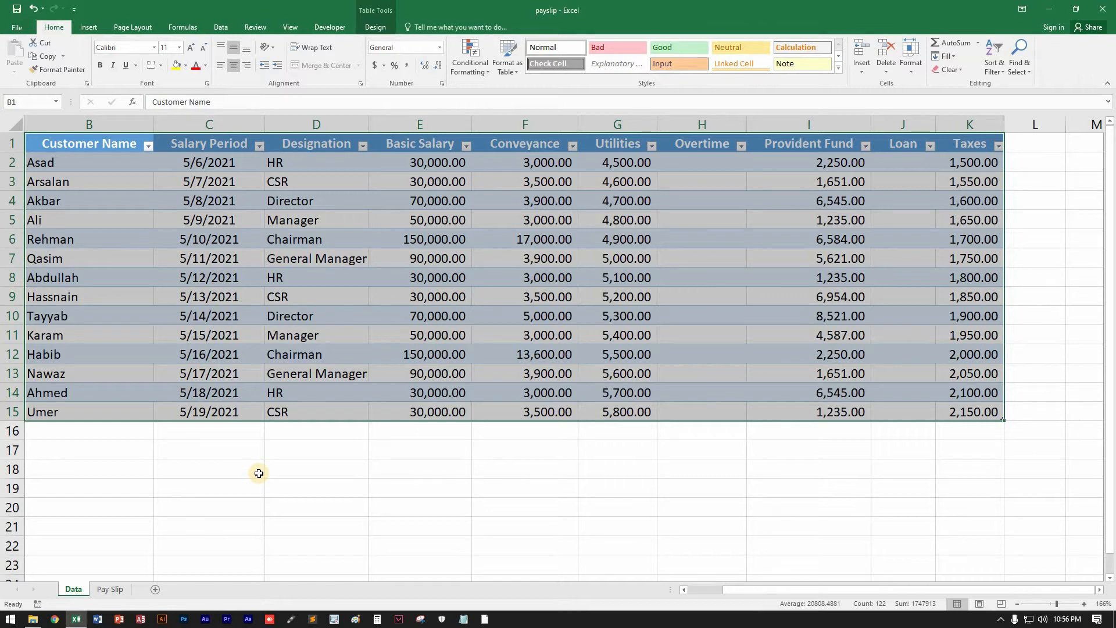
Step: Create a new blank workbook and maximize its window
key("ctrl+n")
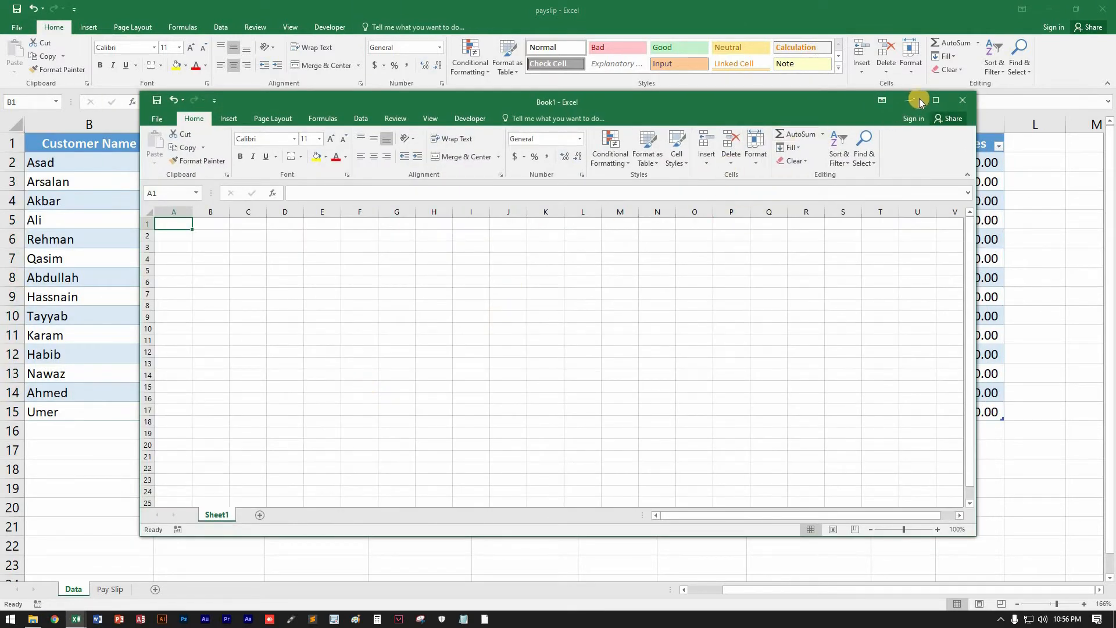
left_click(932, 101)
left_click(182, 168)
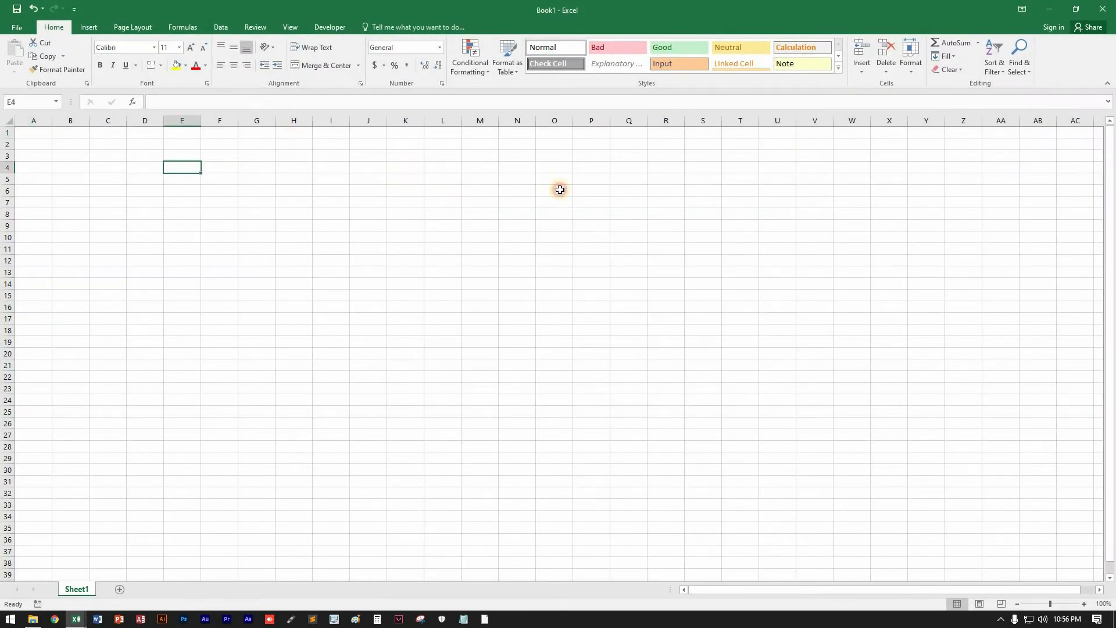
left_click(559, 189)
left_click(592, 296)
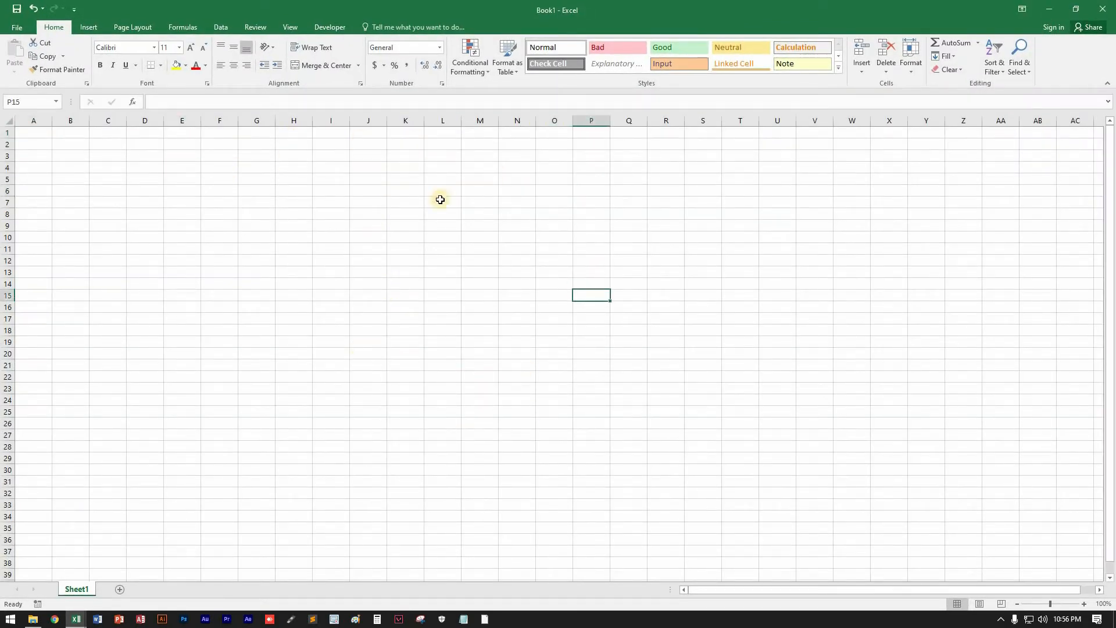
Step: Copy the Data sheet's headers from Customer Name through Taxes in B1:K1 of the payslip workbook
key("alt+Tab")
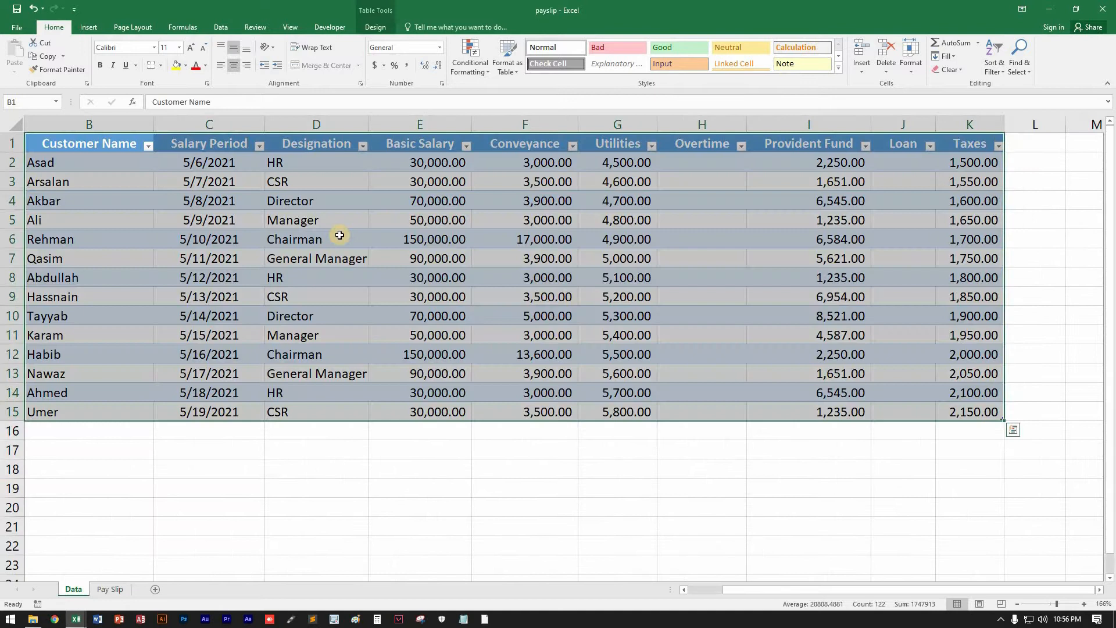
left_click(86, 202)
left_click_drag(46, 141, 963, 148)
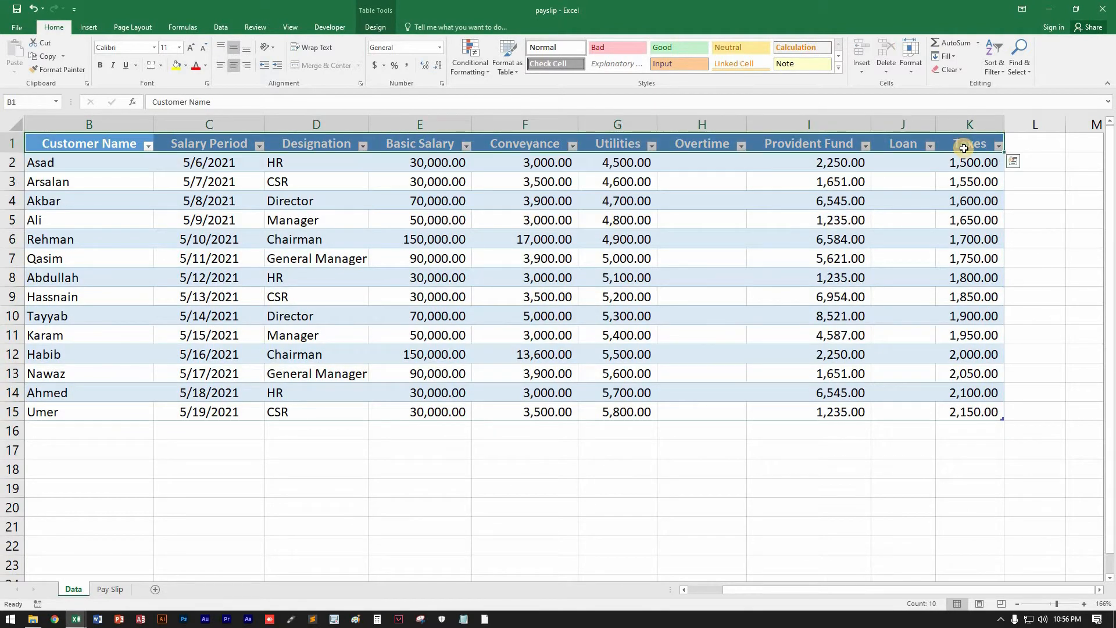
key("ctrl+c")
Step: Paste the copied headers transposed as a vertical list from cell D4 in the new workbook and widen column D to fit them
key("alt+Tab")
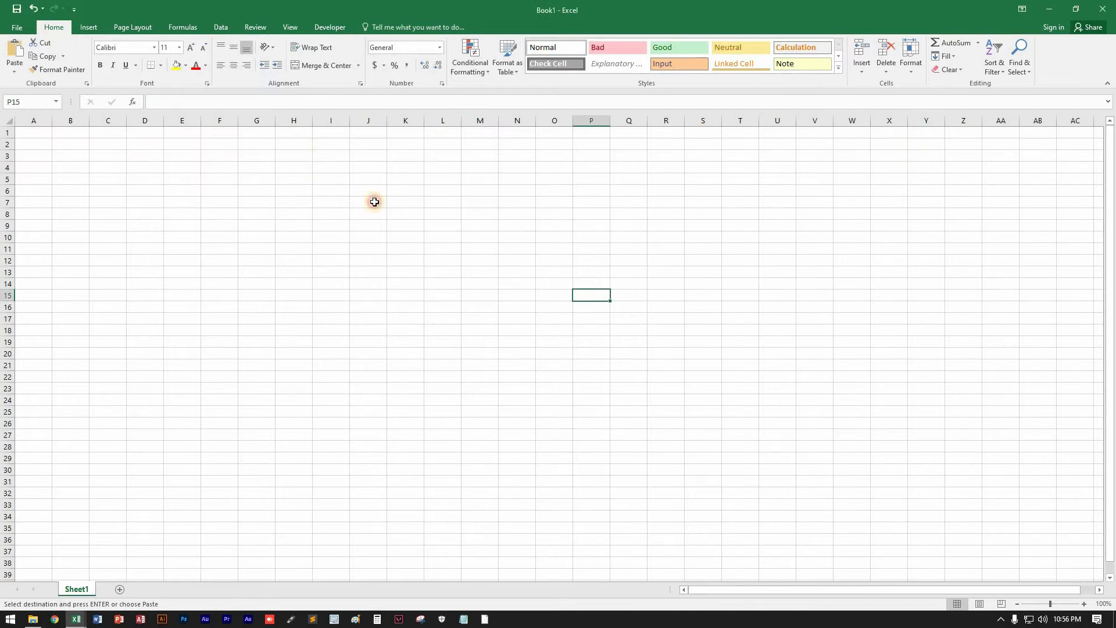
left_click_drag(293, 214, 684, 212)
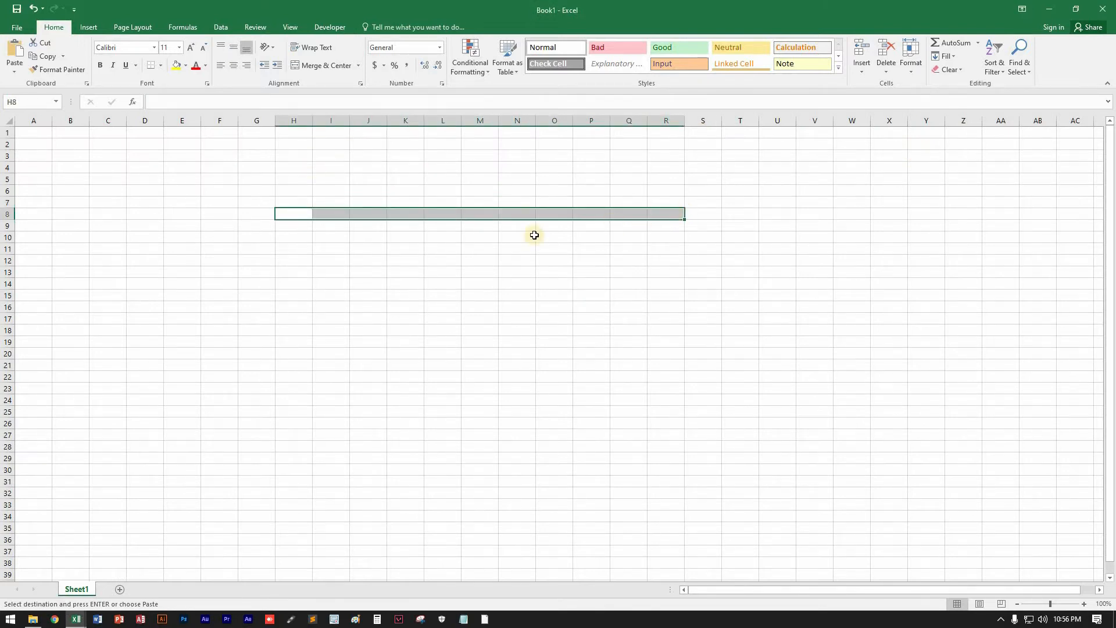
left_click_drag(298, 228, 294, 343)
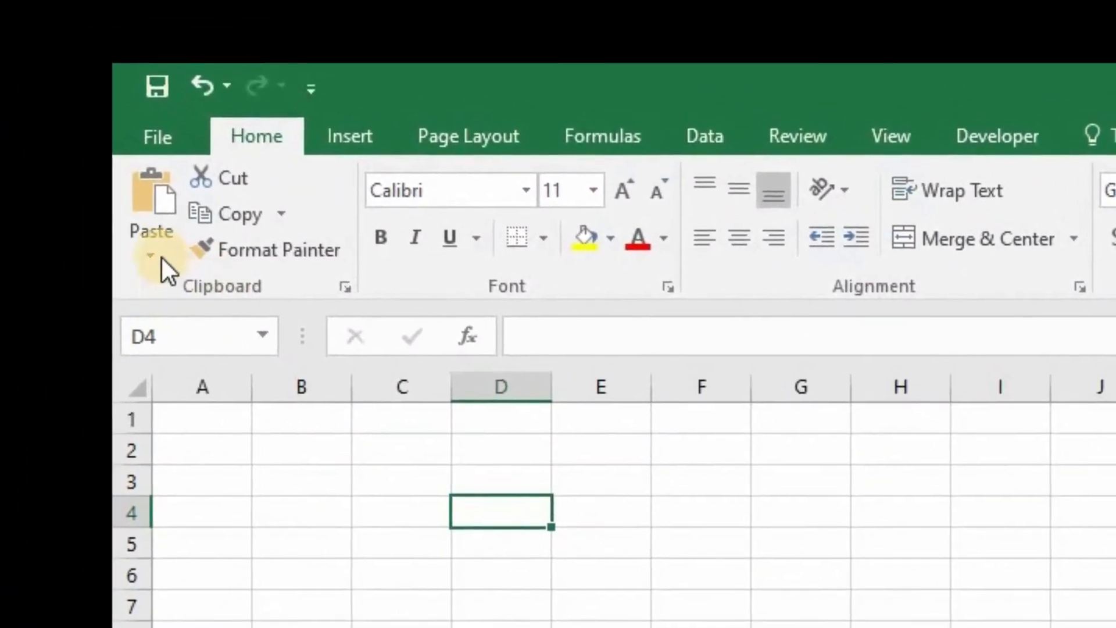
left_click(142, 247)
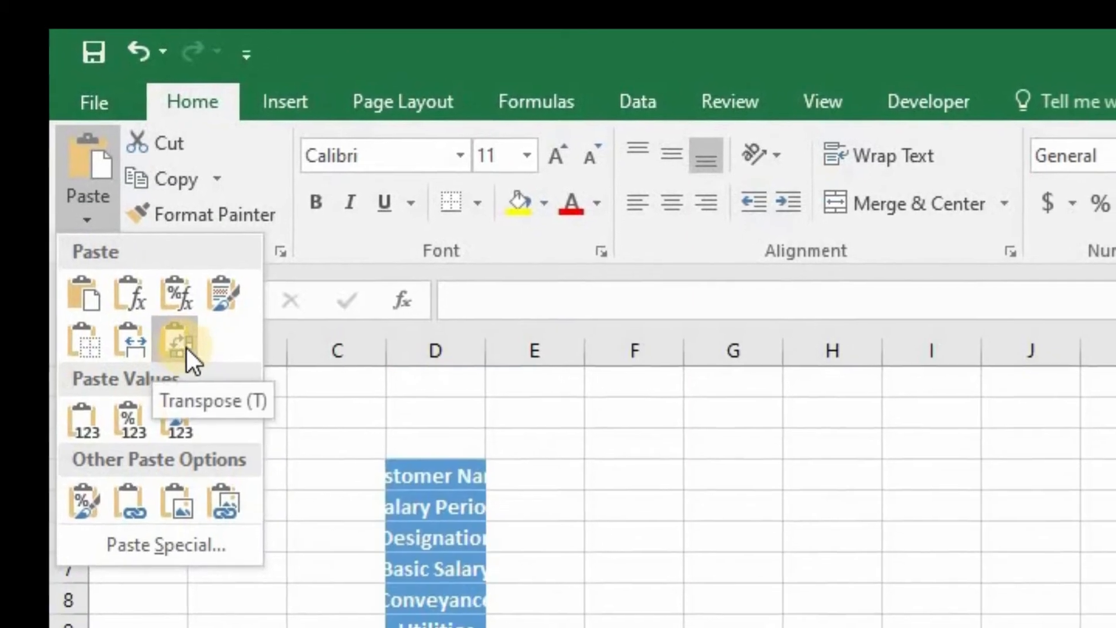
left_click(169, 336)
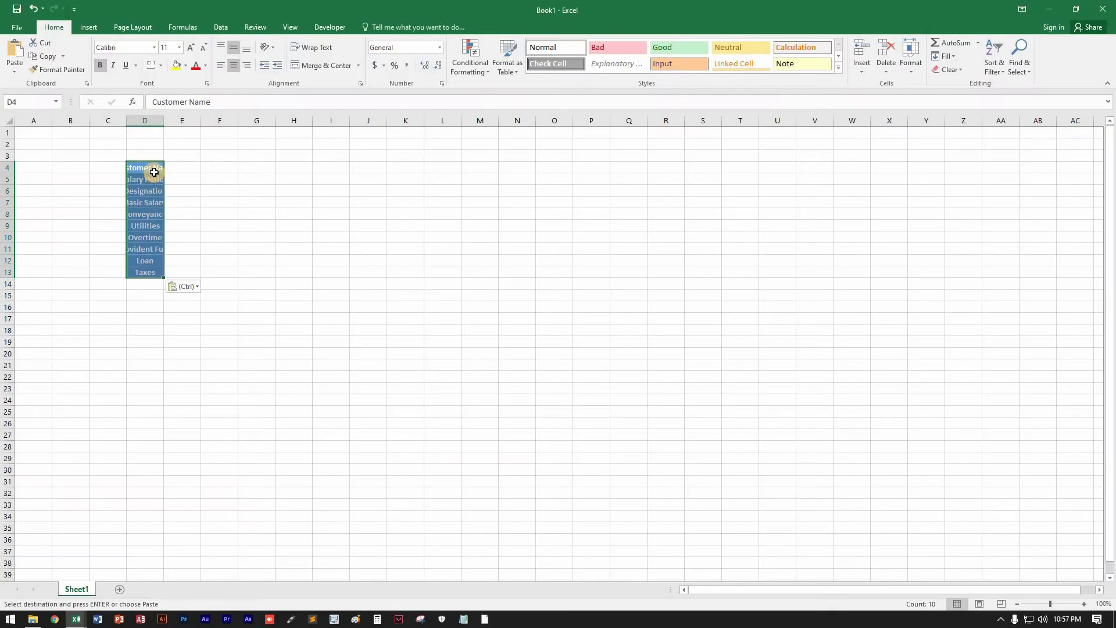
left_click_drag(154, 172, 154, 277)
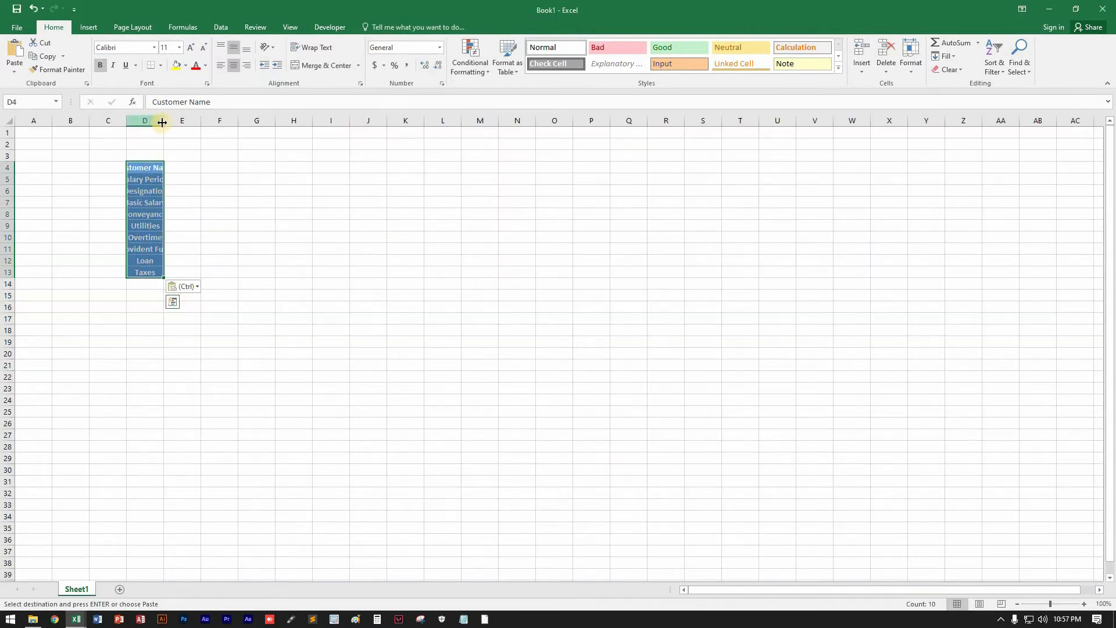
left_click_drag(162, 122, 227, 122)
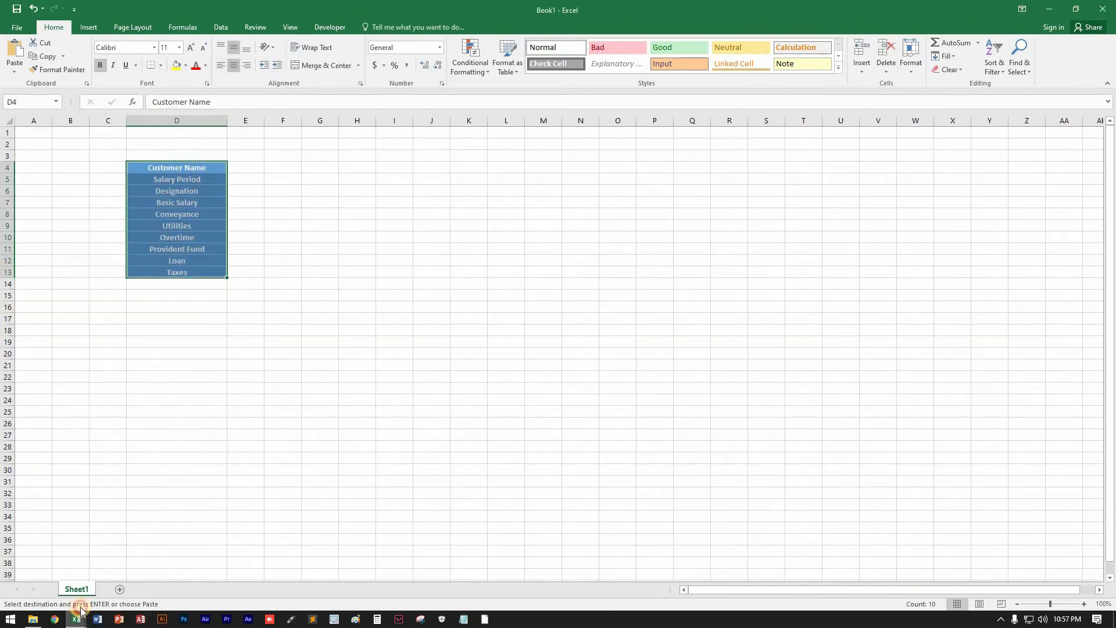
Step: Close the payslip workbook without saving its changes
mouse_move(94, 621)
left_click(87, 569)
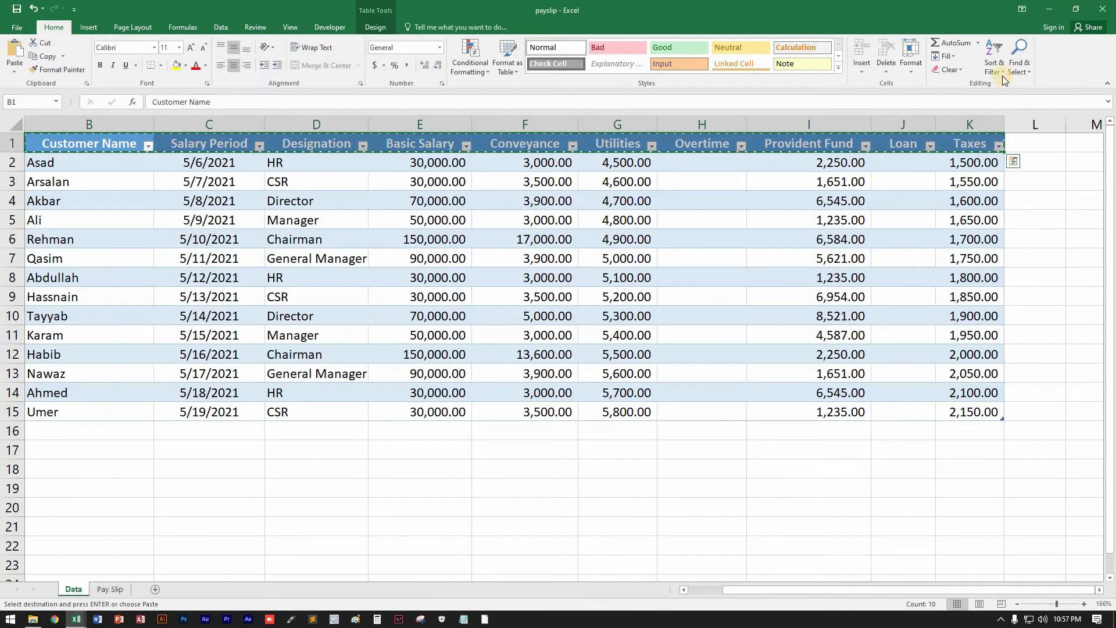
left_click(1103, 8)
left_click(558, 324)
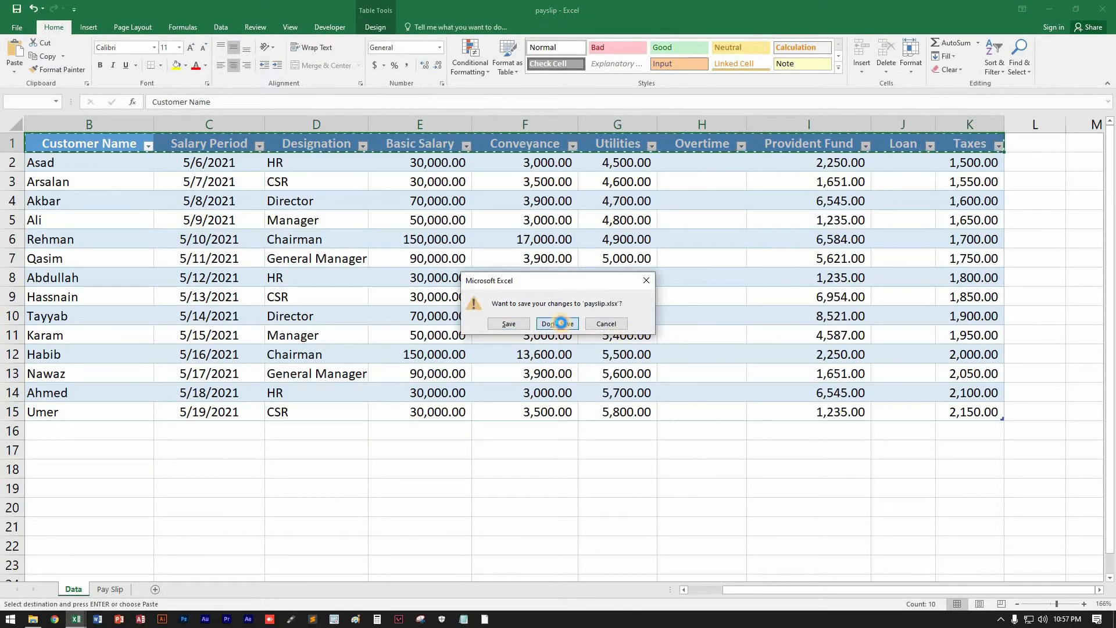
Step: Widen column D slightly and clear the formats from the heading list in D4:D13
left_click(347, 244)
left_click_drag(229, 122, 237, 122)
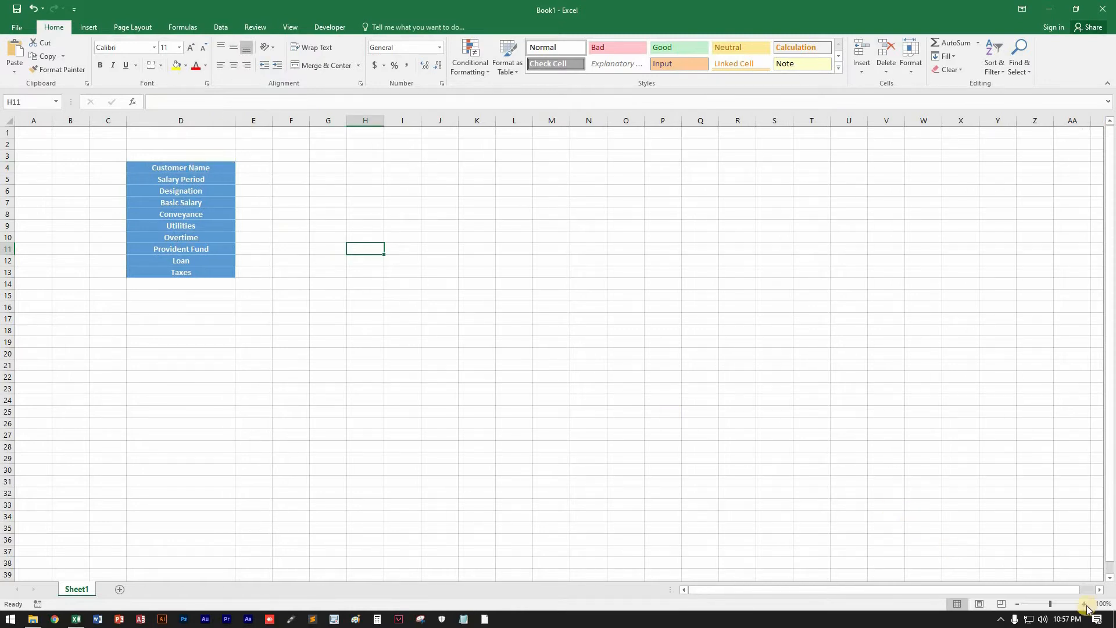
left_click(1060, 607)
left_click_drag(382, 219, 373, 424)
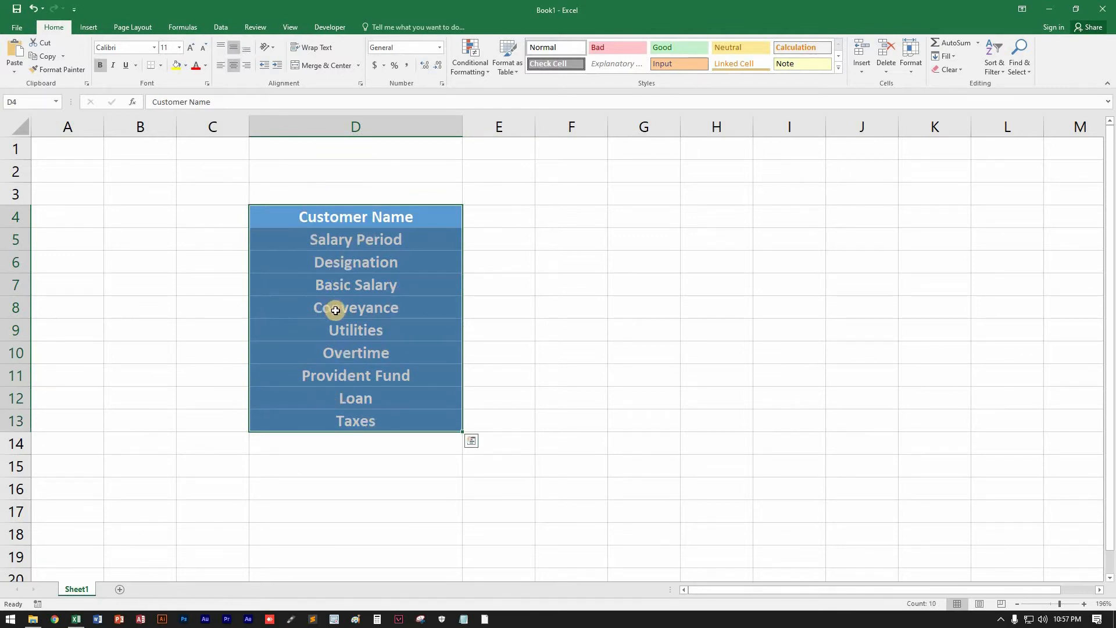
left_click_drag(333, 217, 335, 428)
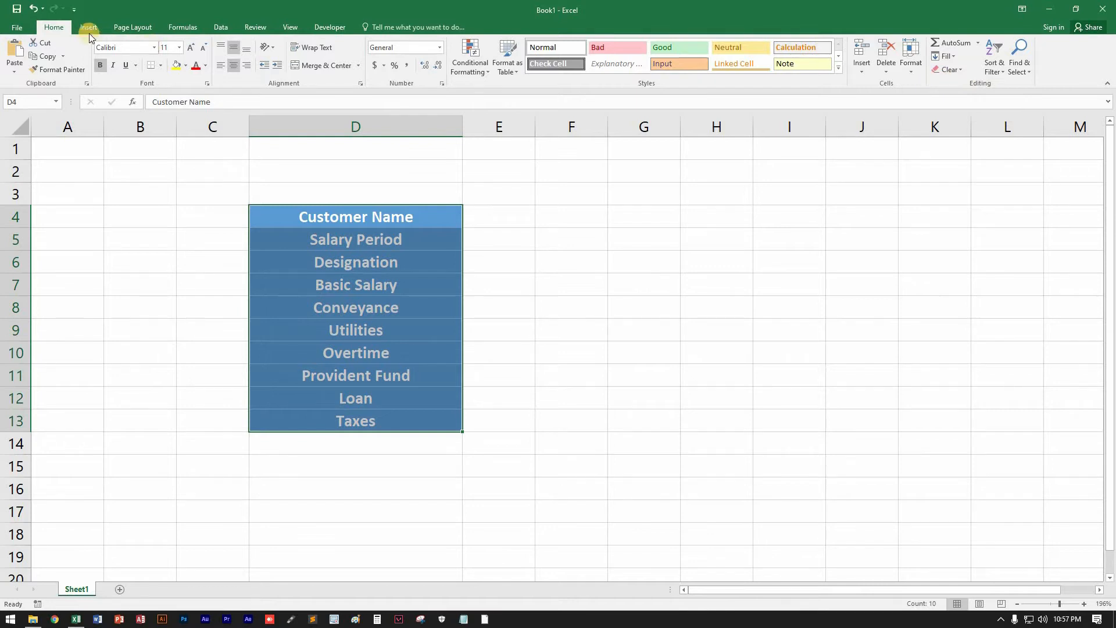
left_click(961, 71)
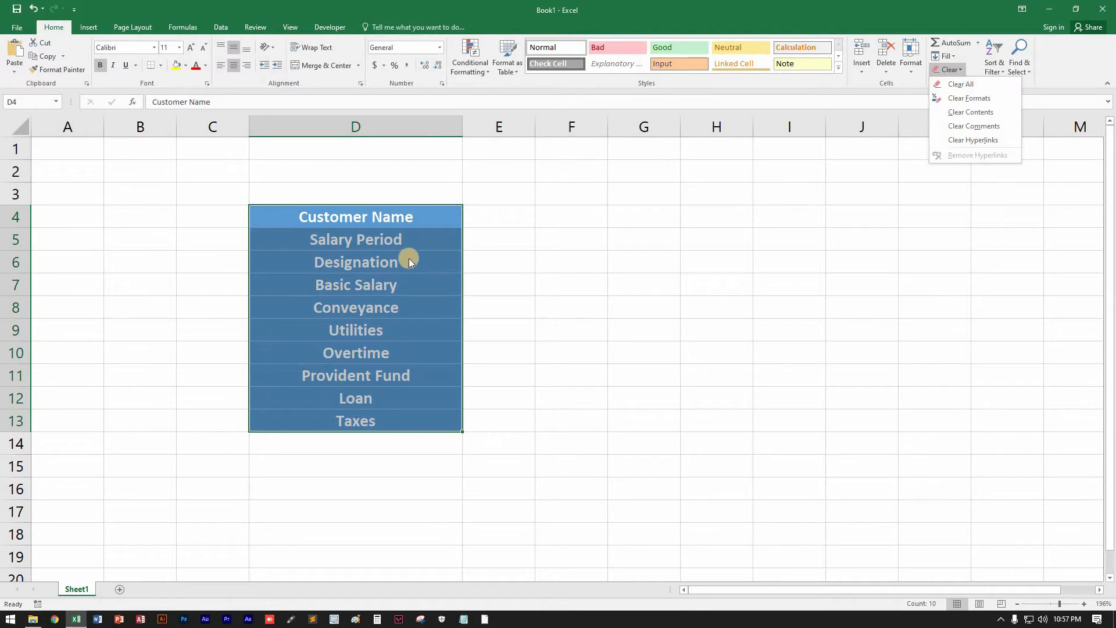
left_click(960, 102)
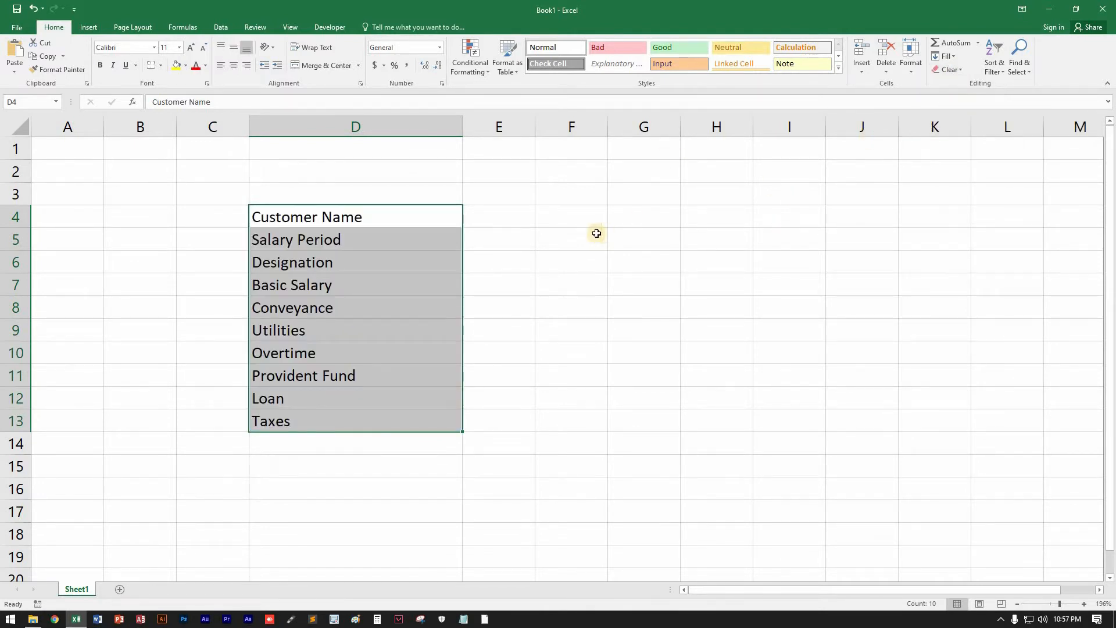
Step: Copy the heading list in D4:D13 and select cell A1 as the paste destination
left_click_drag(374, 221, 381, 414)
left_click(381, 262)
left_click_drag(376, 219, 379, 421)
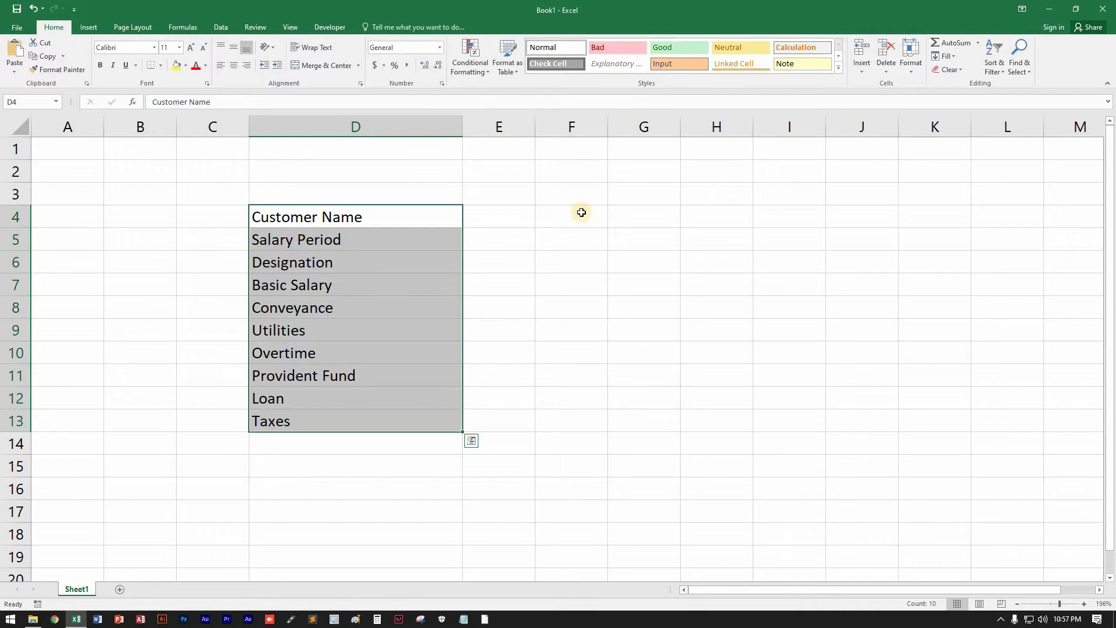
left_click_drag(366, 217, 378, 412)
left_click(41, 56)
left_click(57, 152)
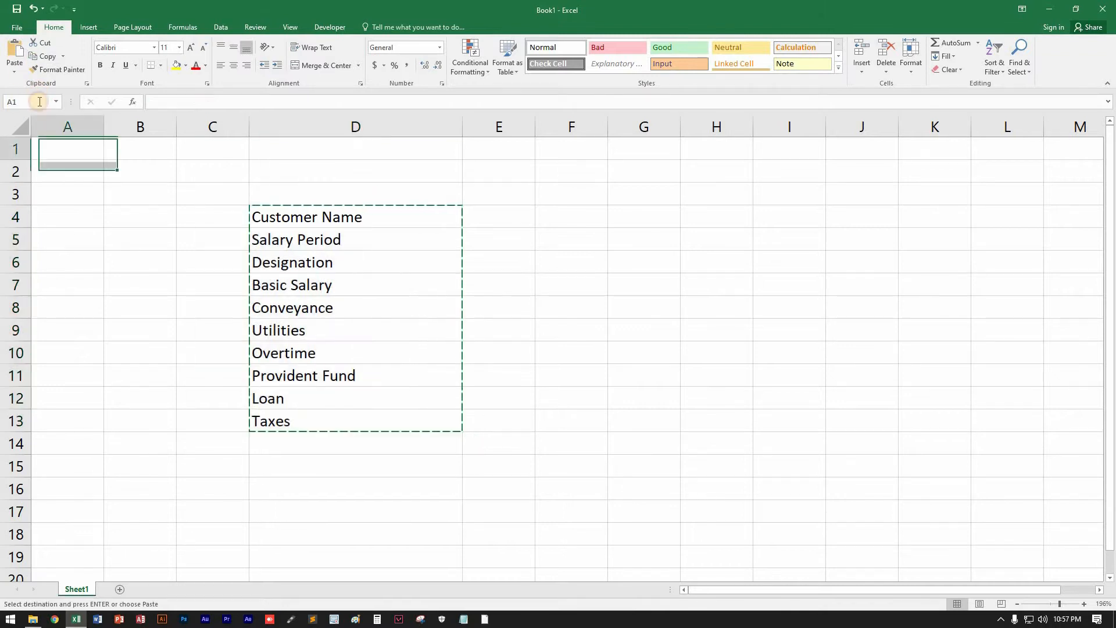
Step: Paste the copied headings transposed into row 1 starting at A1, undoing an initial regular paste
left_click(15, 52)
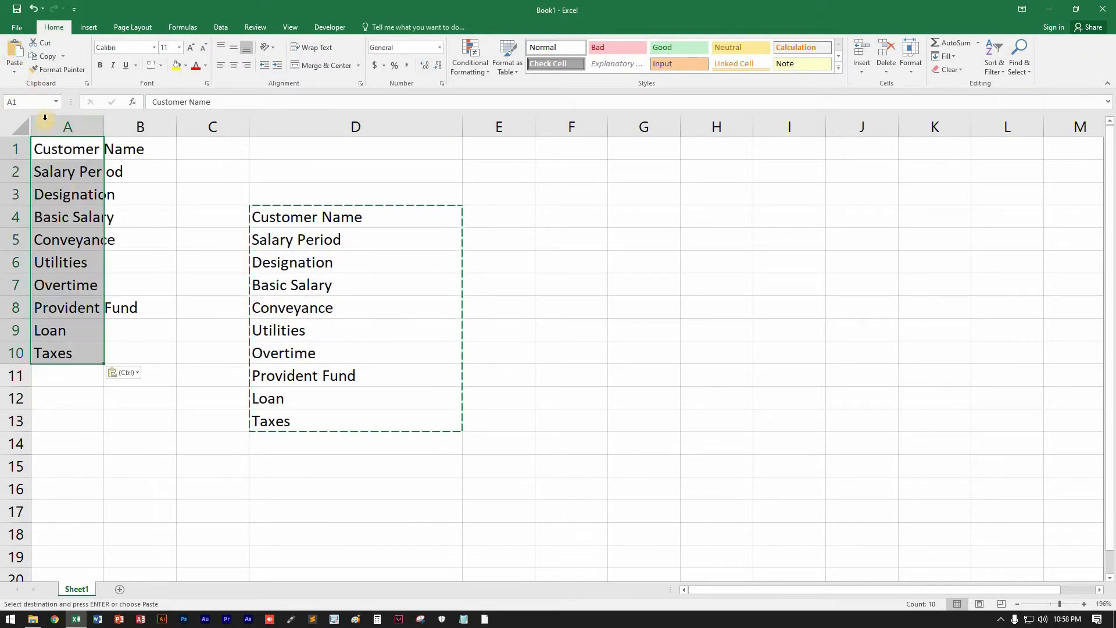
key("ctrl+z")
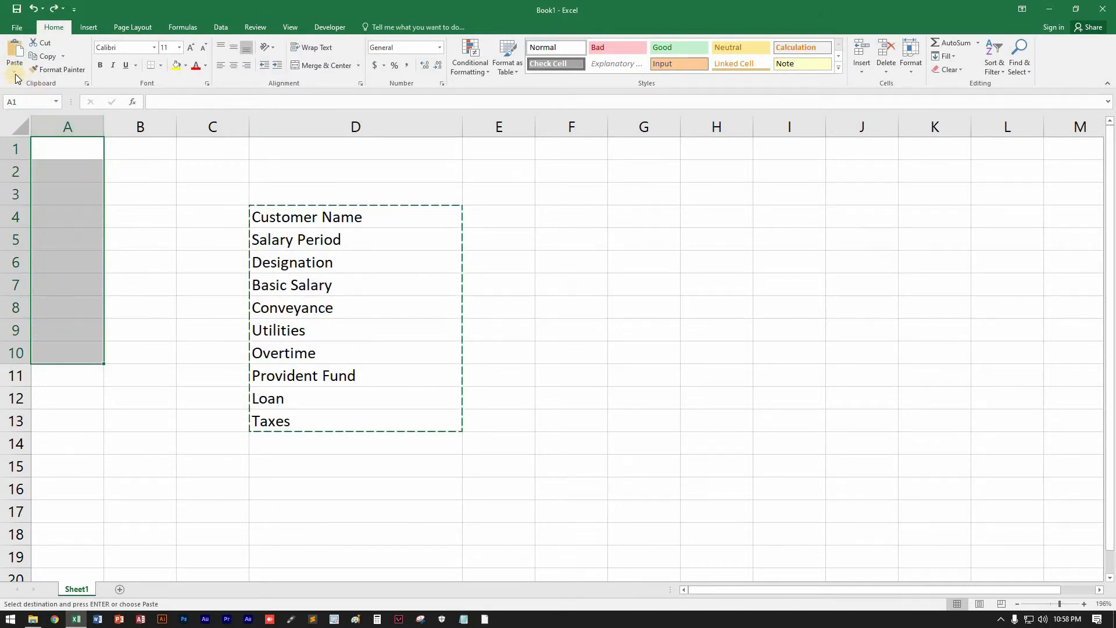
left_click(60, 152)
left_click(14, 75)
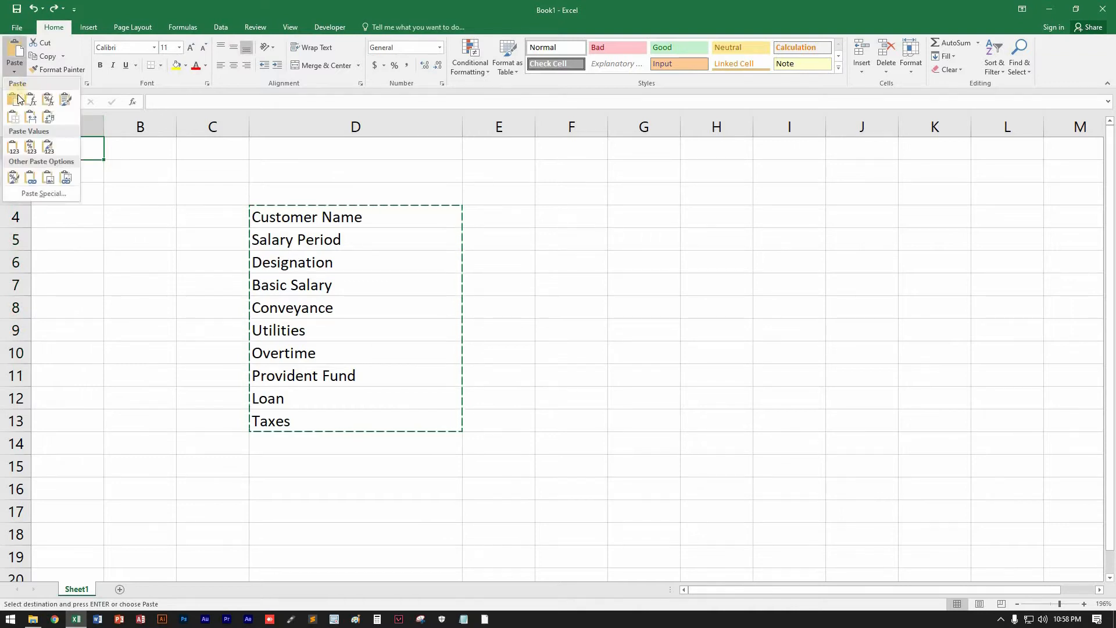
left_click(49, 118)
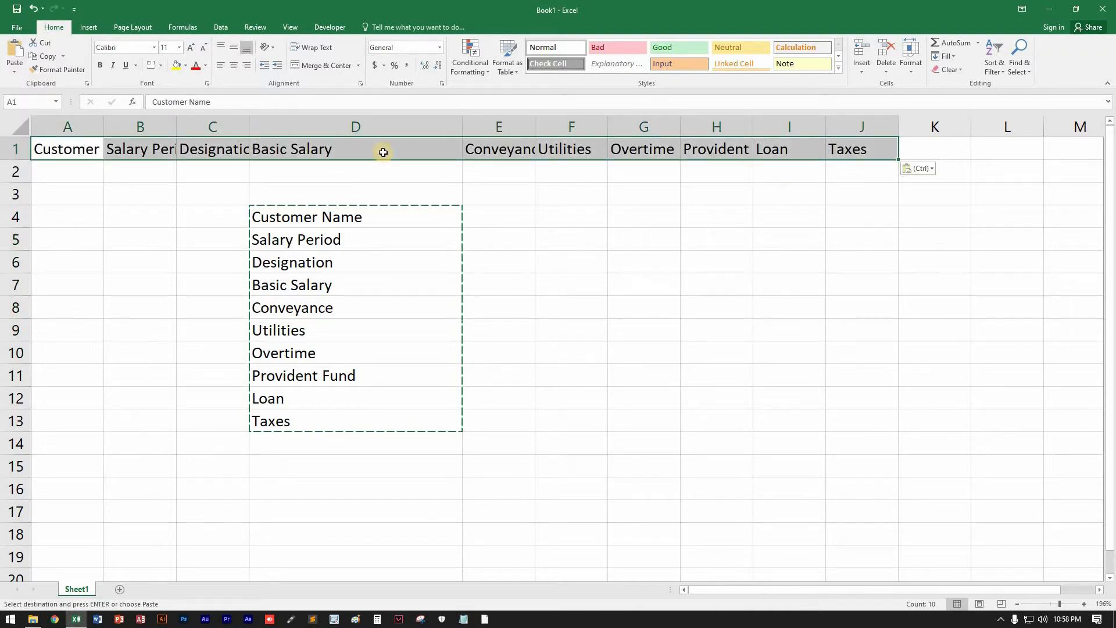
Step: Delete the vertical heading list in cells D4:D13
left_click_drag(353, 222, 334, 414)
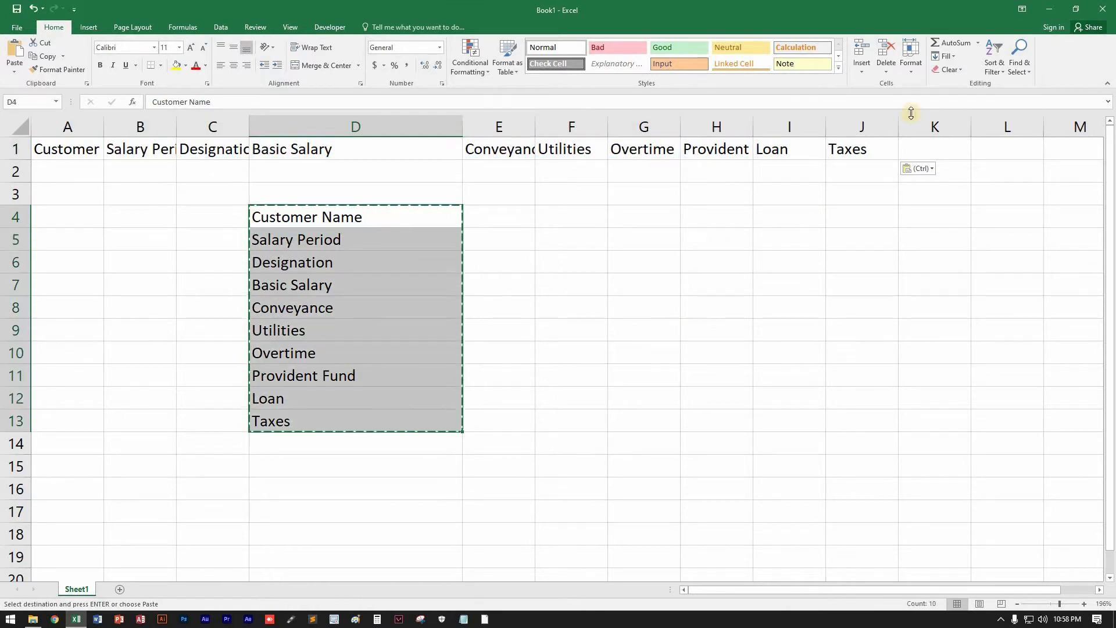
left_click(890, 61)
left_click(339, 278)
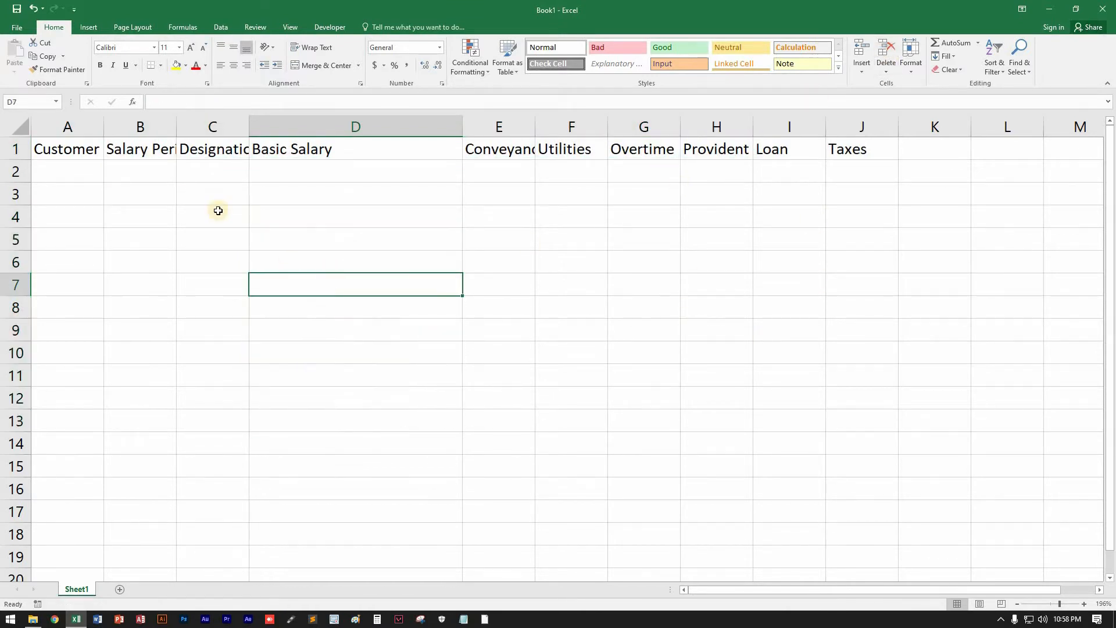
Step: Undo the deletion of the vertical heading list in D4:D13 and select cell A1
left_click(74, 151)
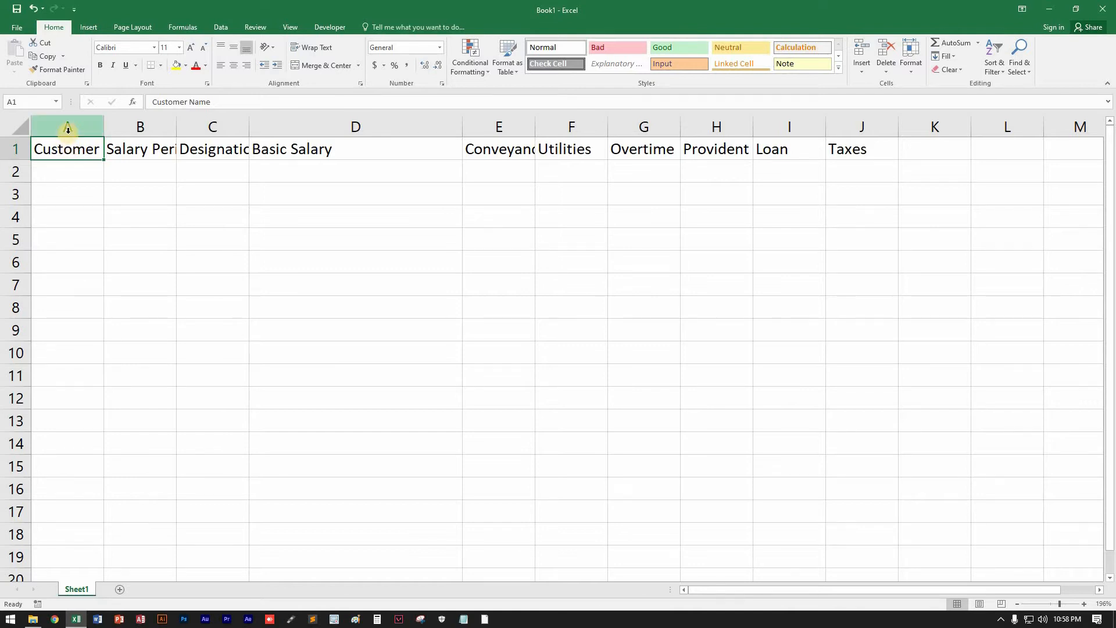
left_click_drag(67, 129, 215, 129)
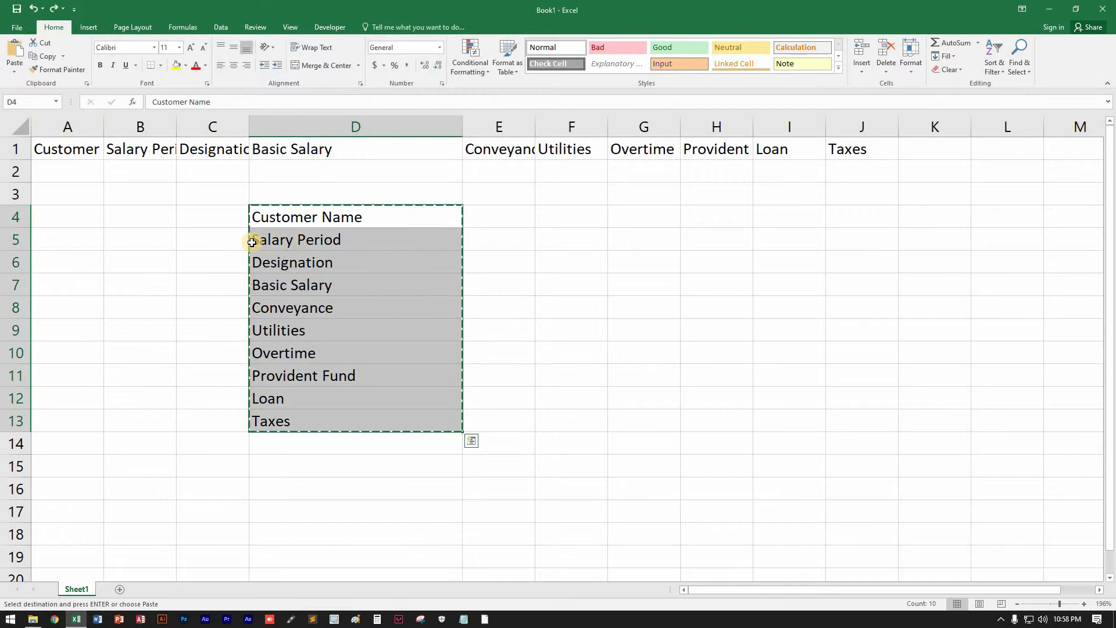
left_click(116, 187)
left_click(79, 150)
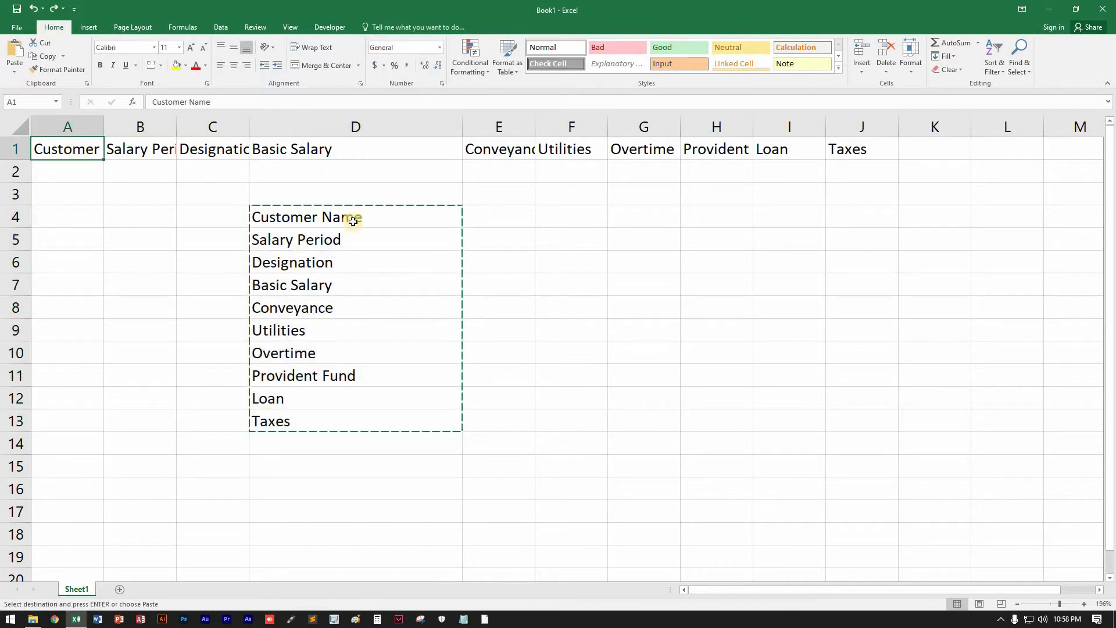
Step: Clear the vertical heading list and the empty cell below it in D4:D14
left_click(332, 217)
left_click_drag(65, 141, 868, 147)
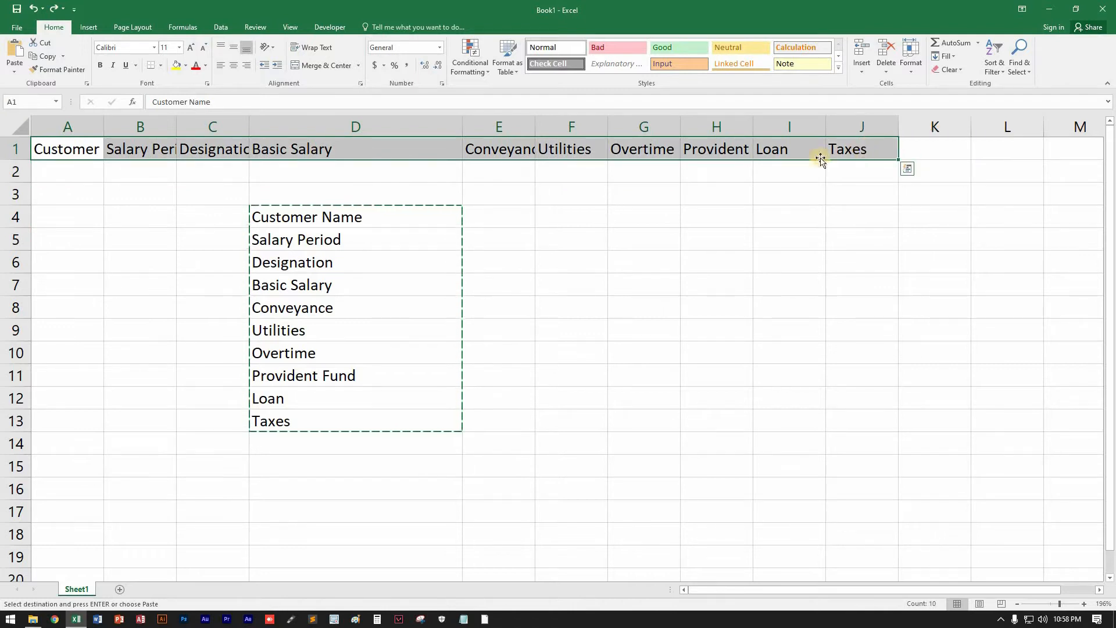
left_click_drag(364, 217, 361, 444)
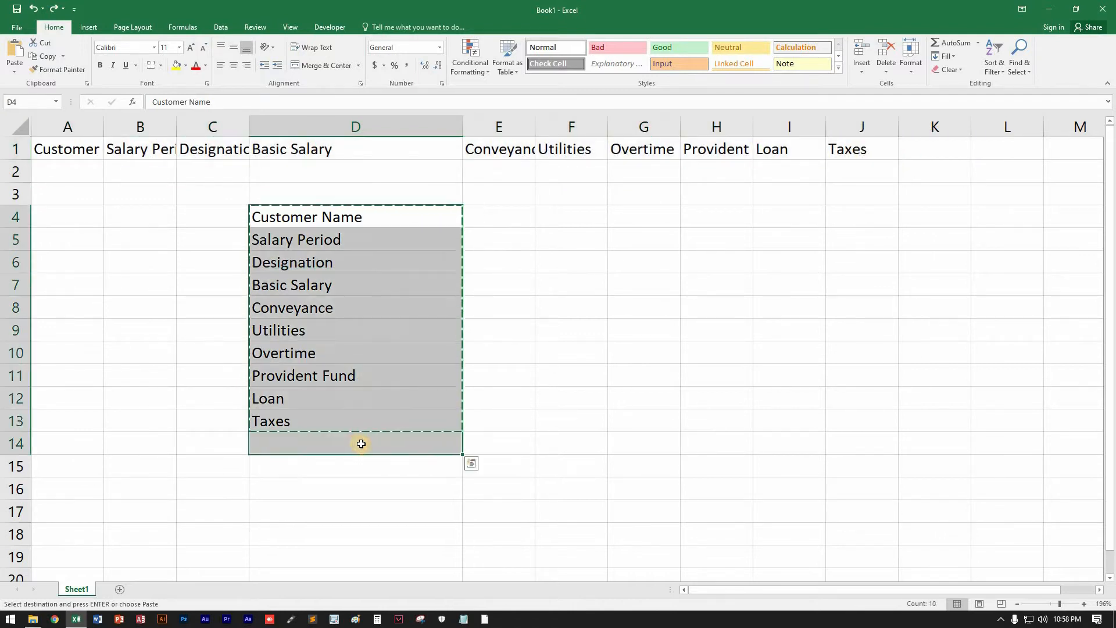
key("Delete")
Step: Insert a new column before column A and enter the heading Customer ID in A1
left_click(63, 125)
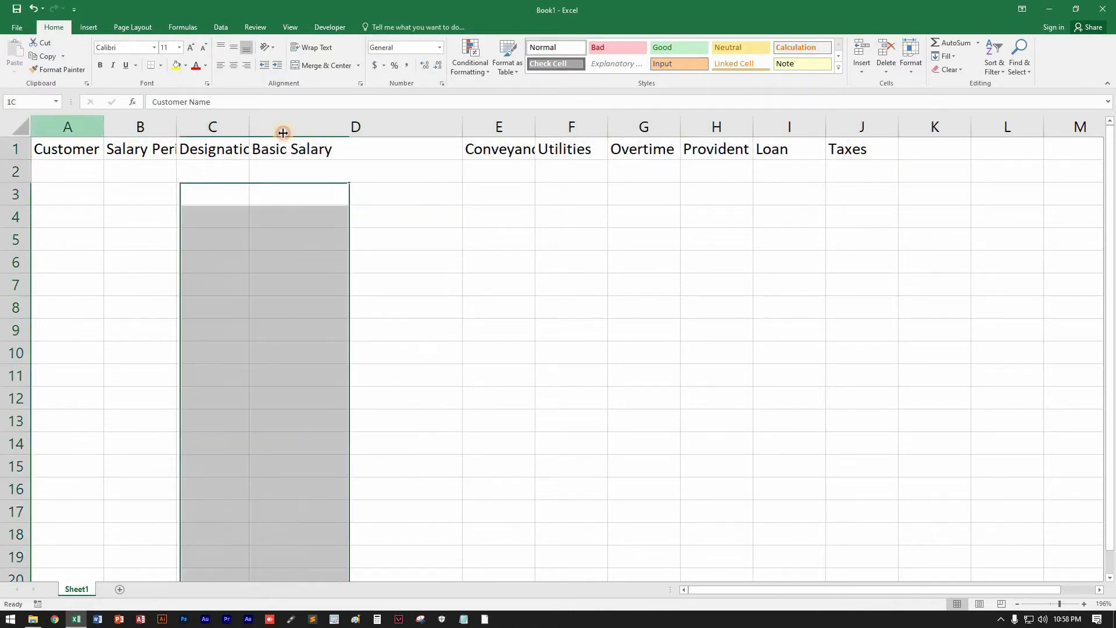
left_click(862, 48)
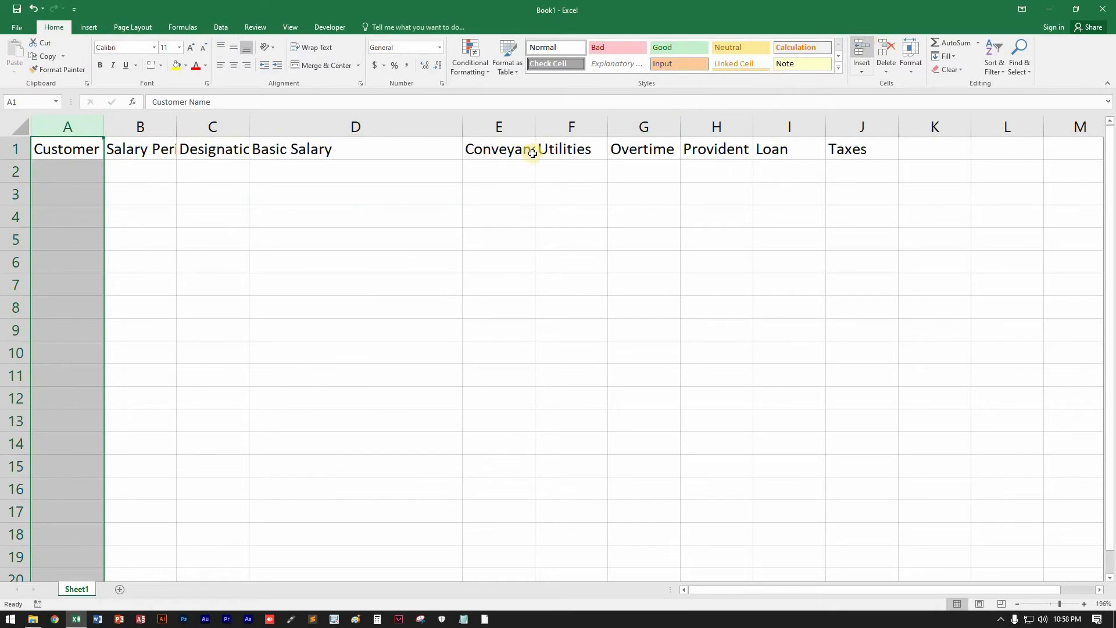
left_click(85, 150)
type("Cus")
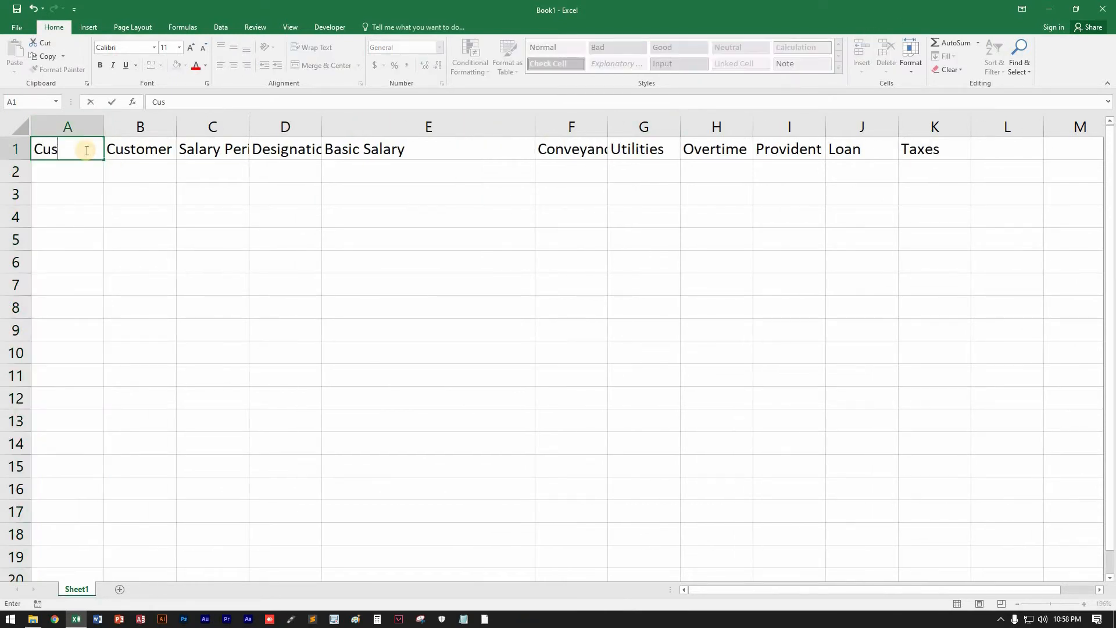
type("tomer")
key("Return")
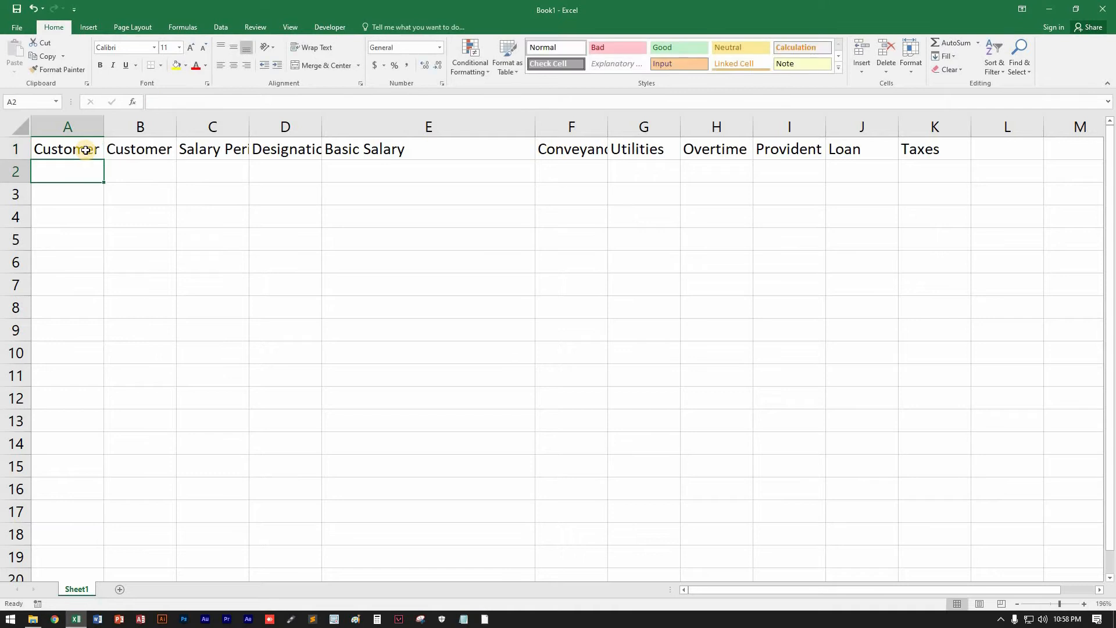
Step: Widen columns A through K to one equal width that fits every heading in row 1
left_click(84, 154)
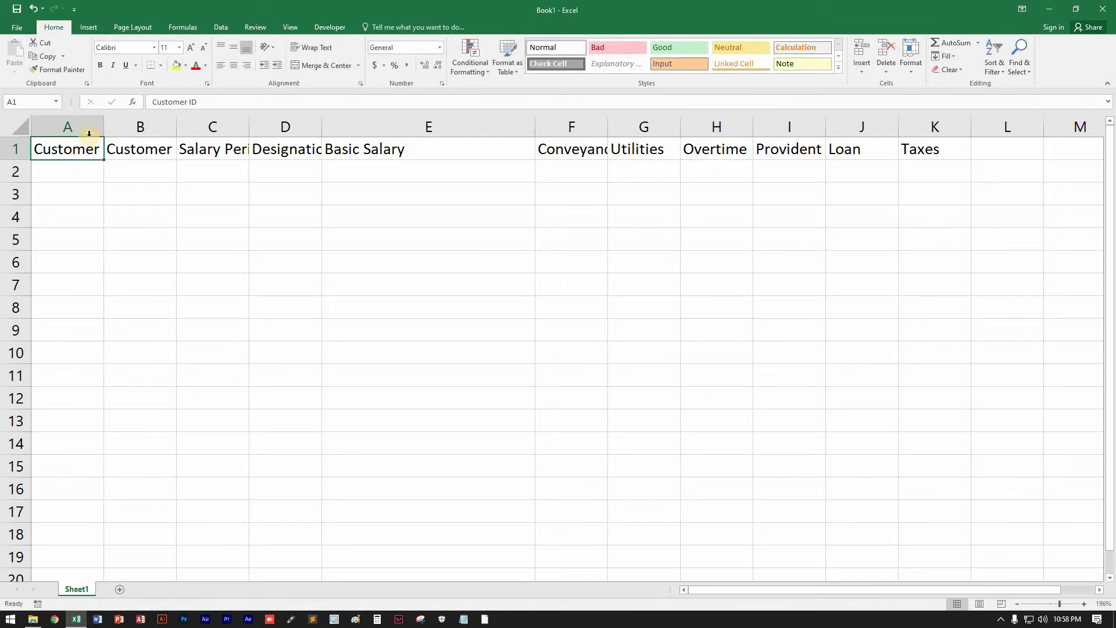
left_click(133, 151)
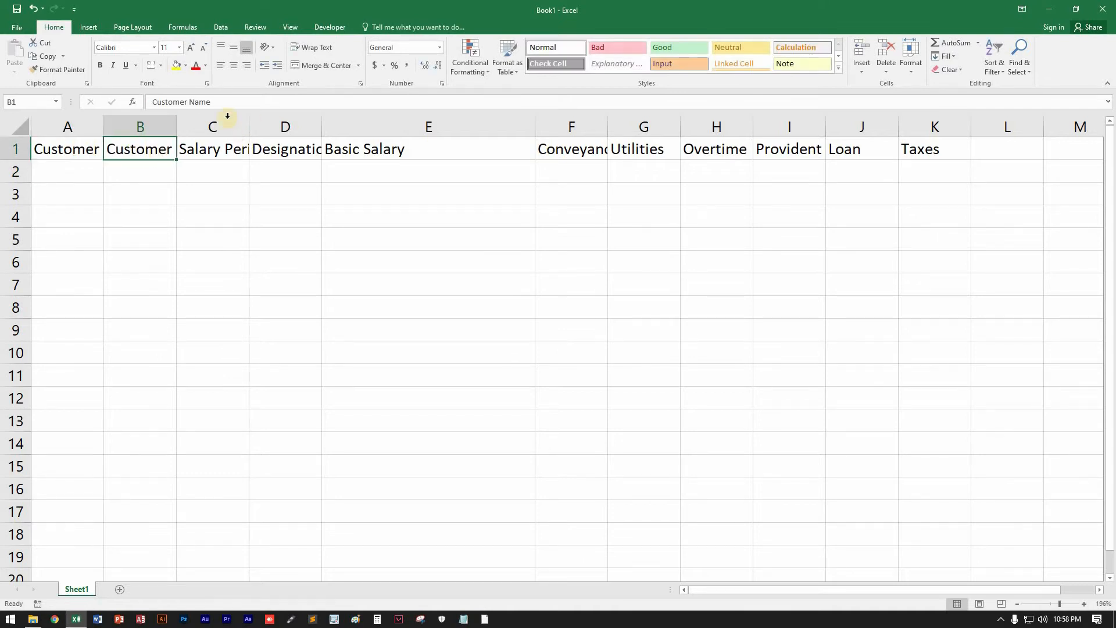
left_click(209, 151)
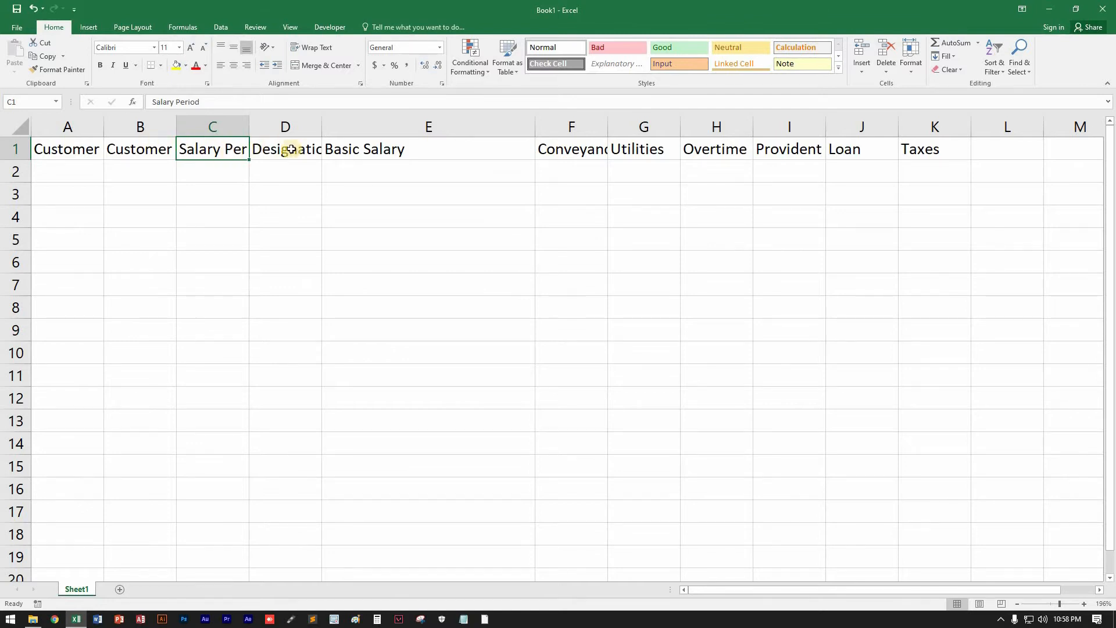
left_click_drag(100, 128, 918, 151)
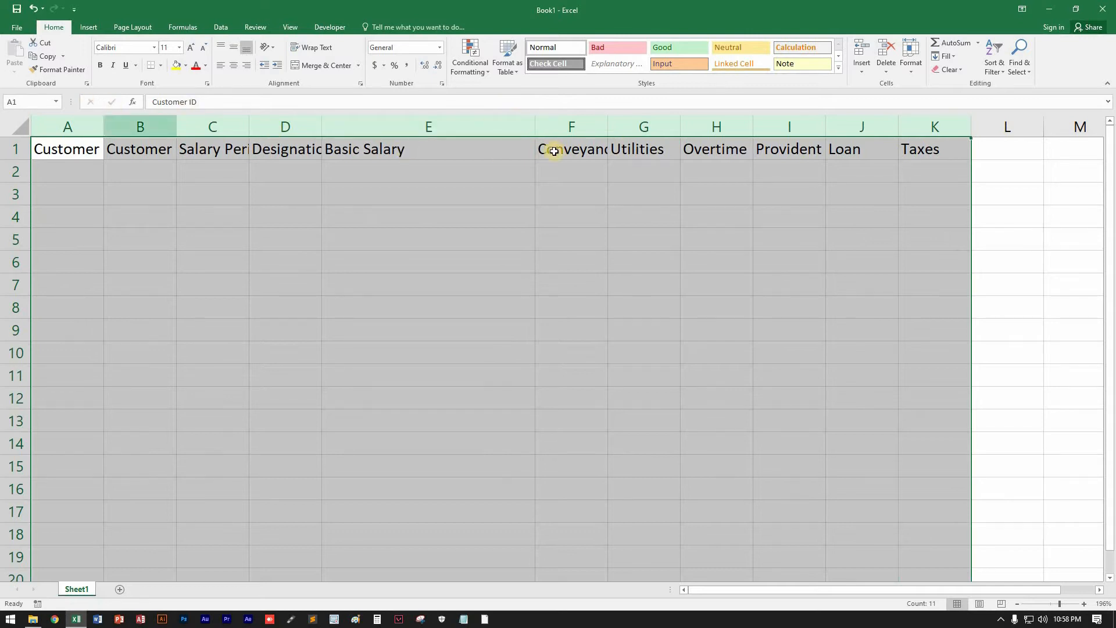
left_click_drag(534, 126, 459, 121)
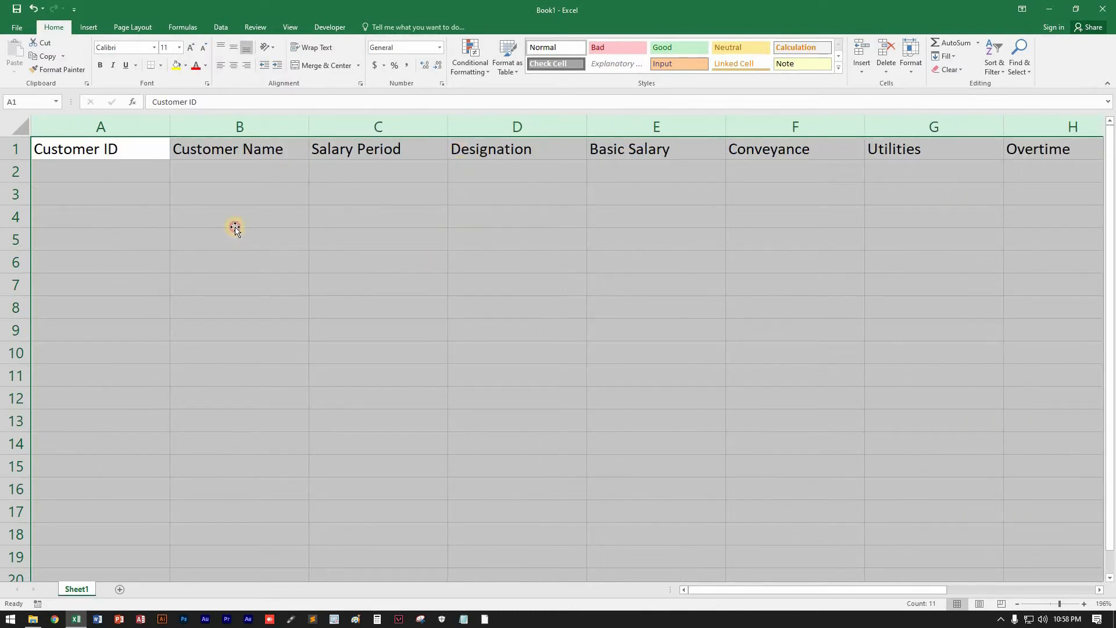
left_click(237, 228)
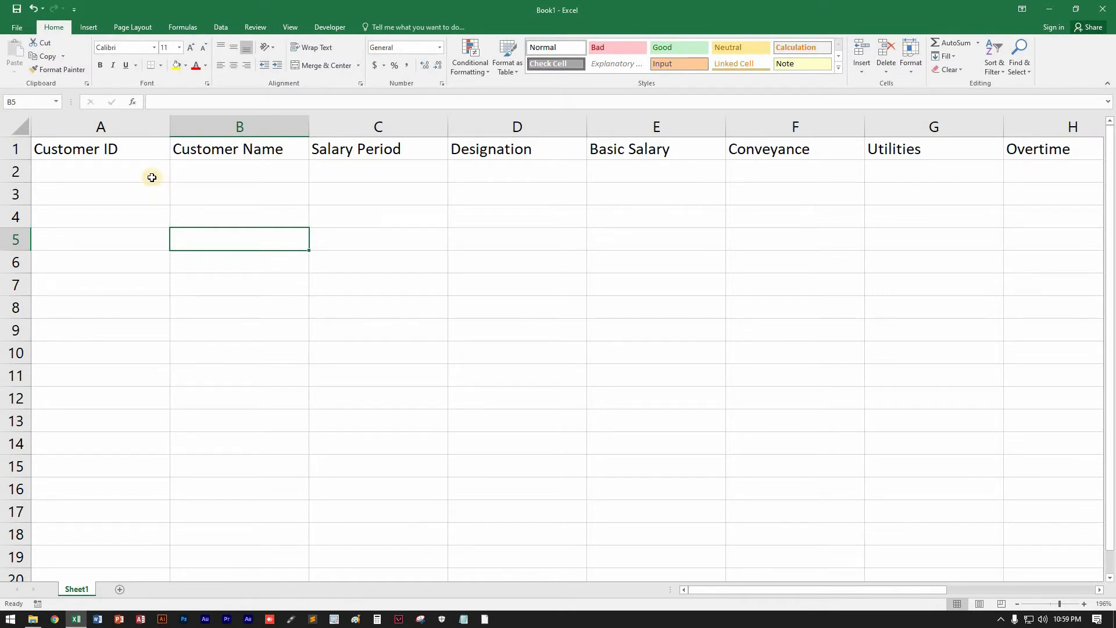
Step: Center the headings in A1:K1 horizontally and vertically, and make them bold and italic
left_click_drag(120, 152, 1062, 152)
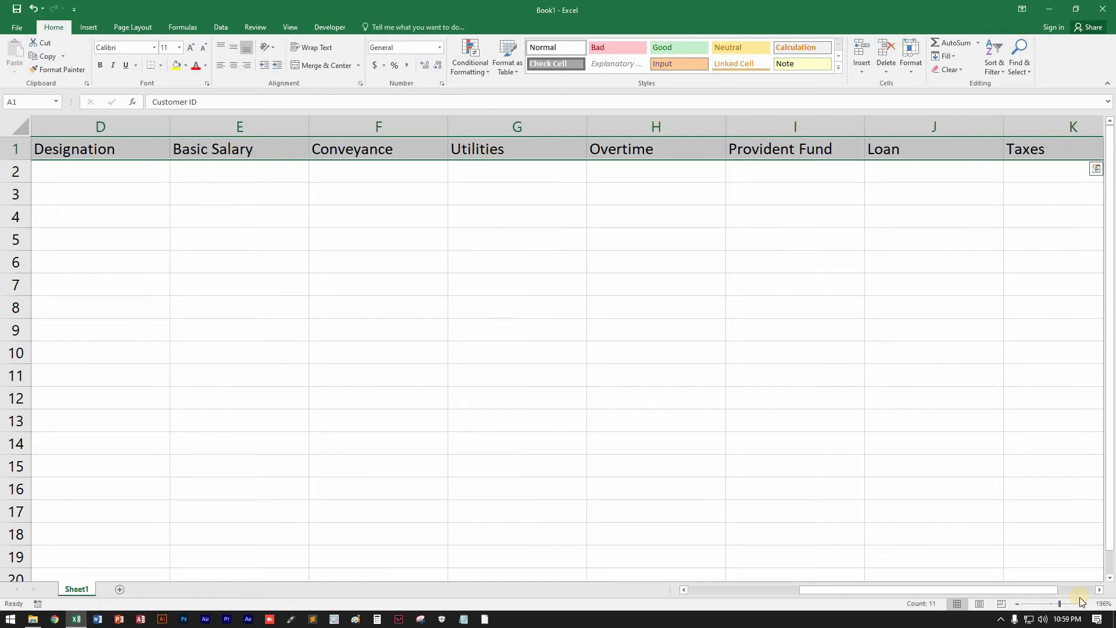
left_click_drag(1059, 606, 934, 587)
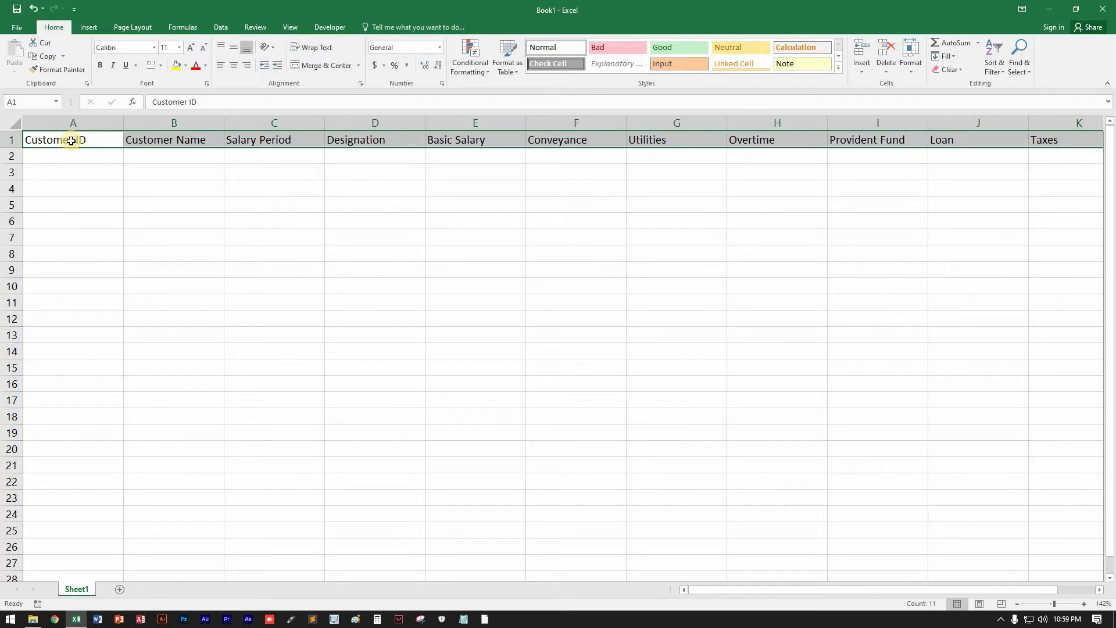
left_click_drag(70, 141, 995, 141)
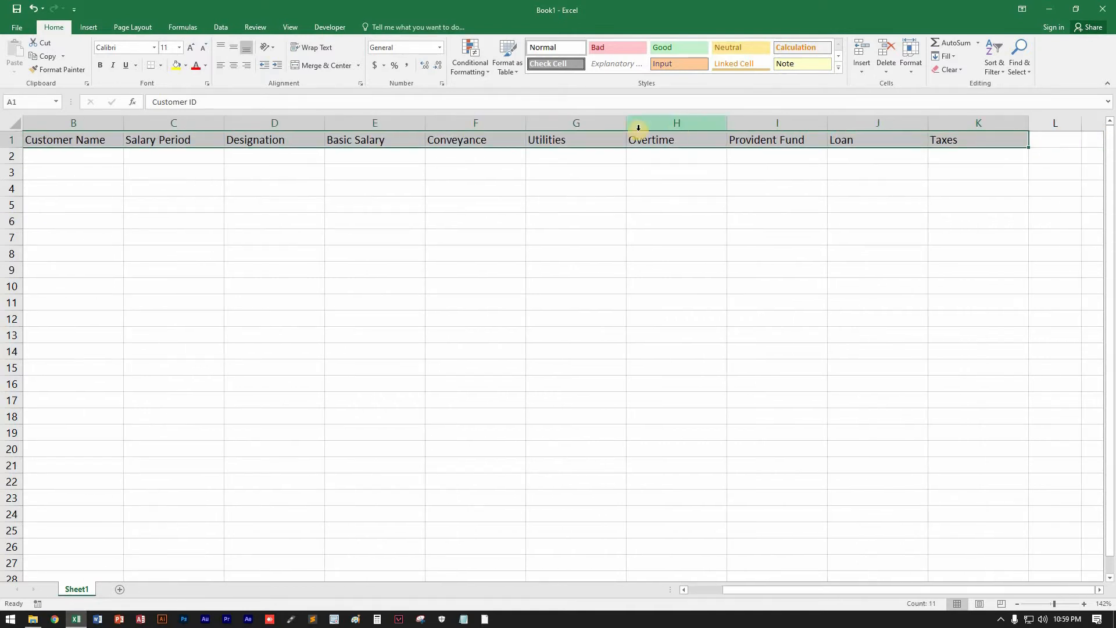
left_click(234, 50)
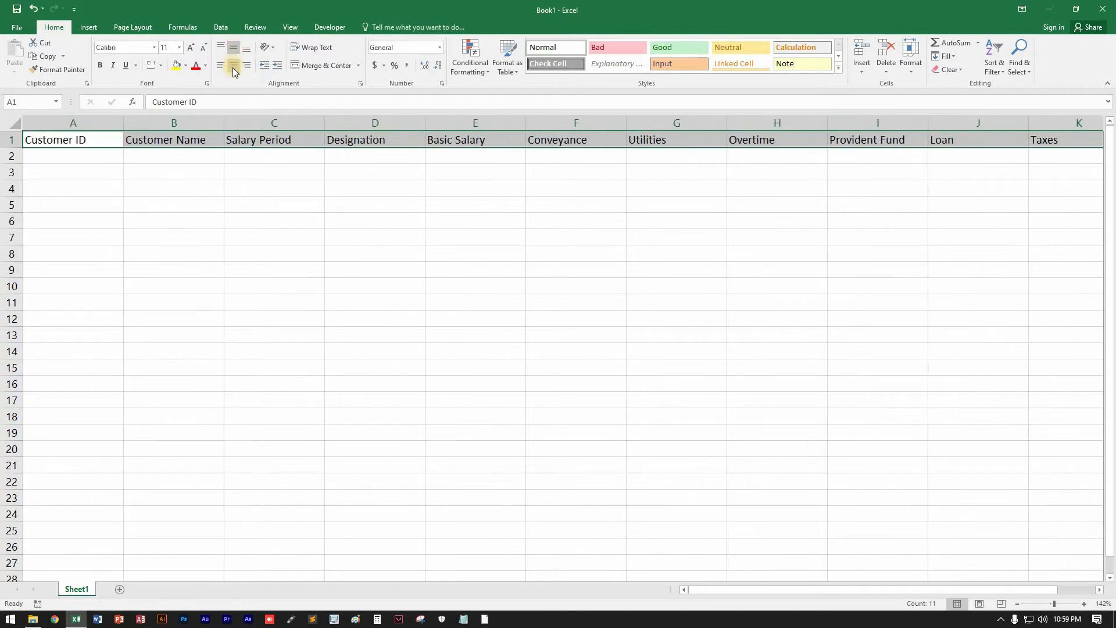
left_click(232, 68)
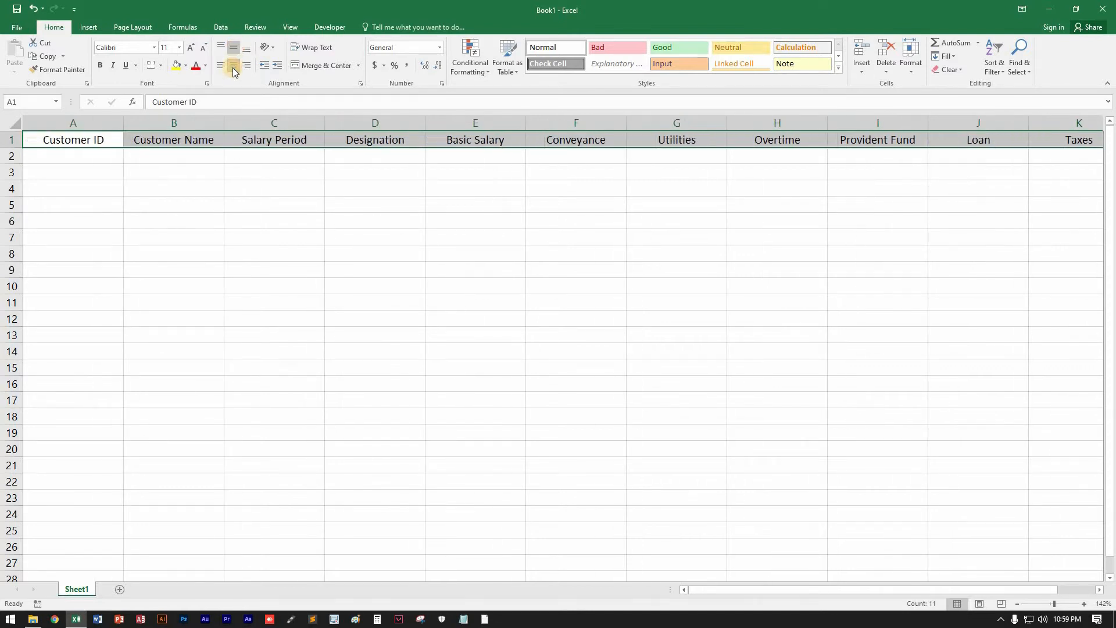
left_click(100, 66)
left_click(112, 65)
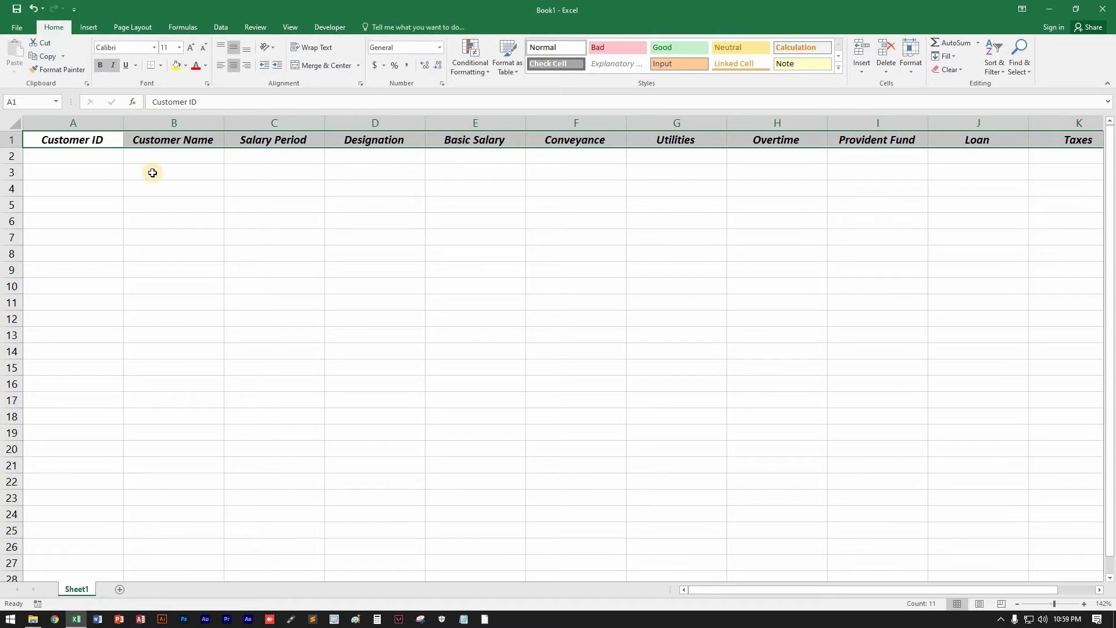
left_click(146, 169)
left_click(85, 170)
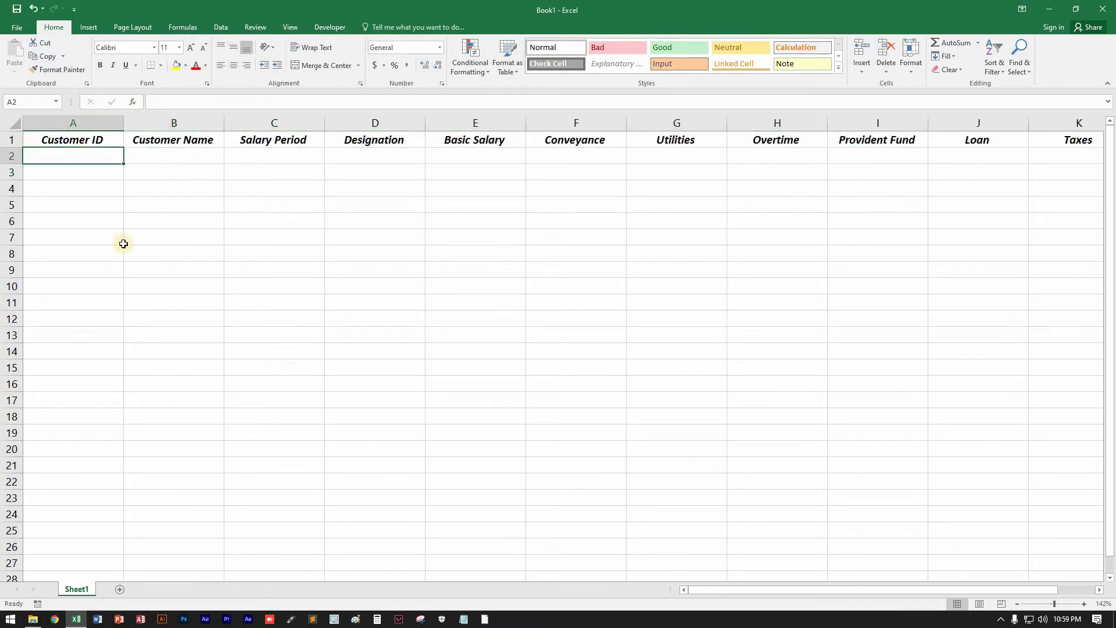
left_click_drag(72, 143, 1052, 139)
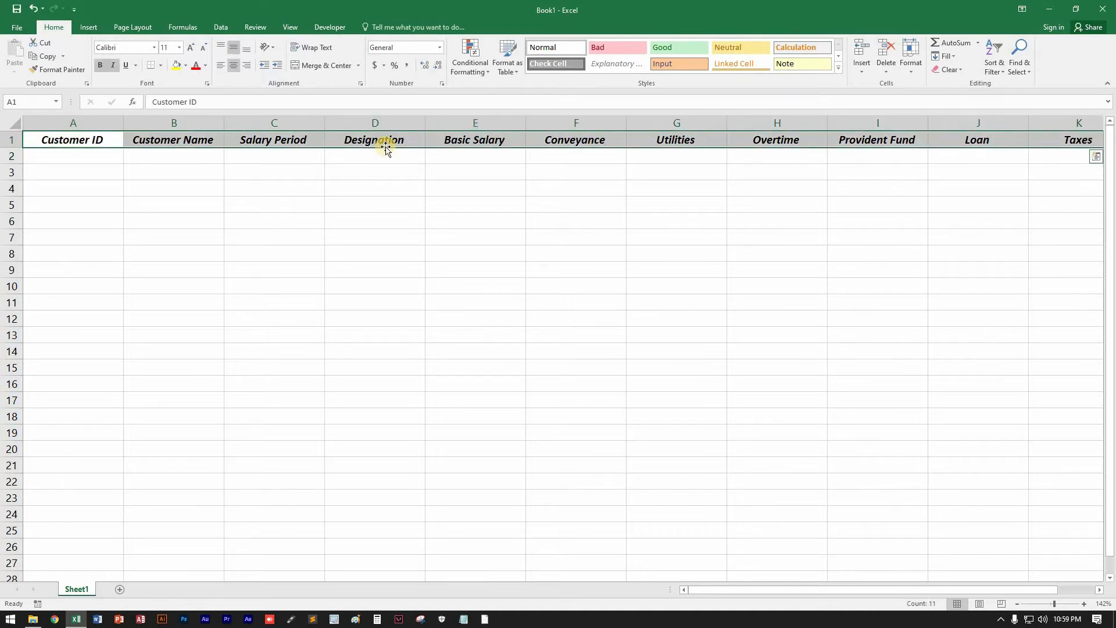
left_click(82, 122)
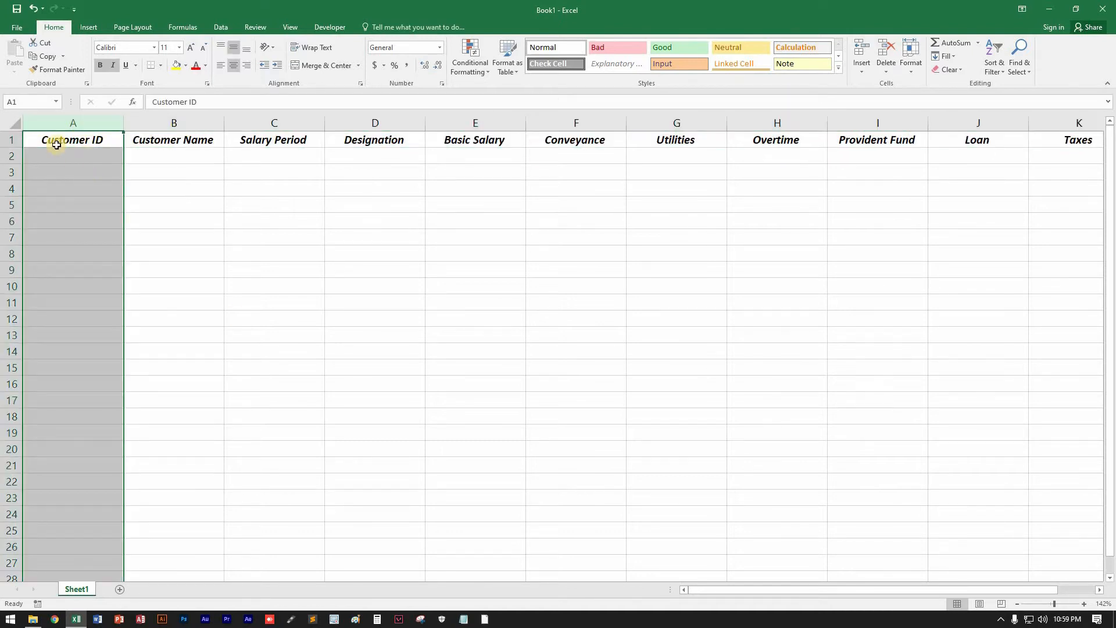
left_click(11, 141)
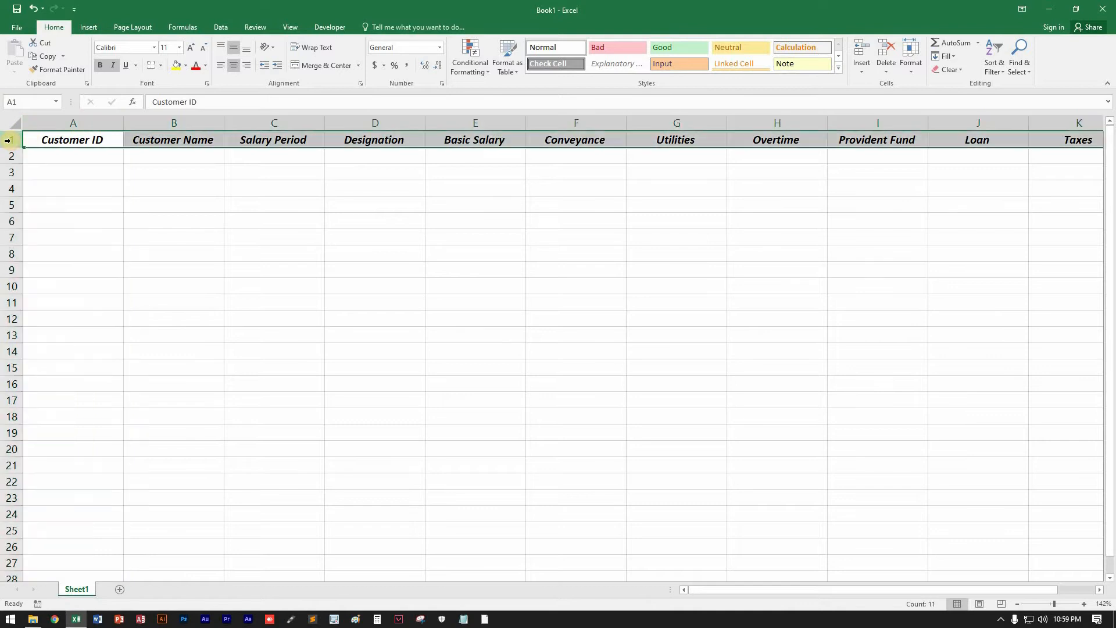
left_click(63, 140)
left_click(348, 255)
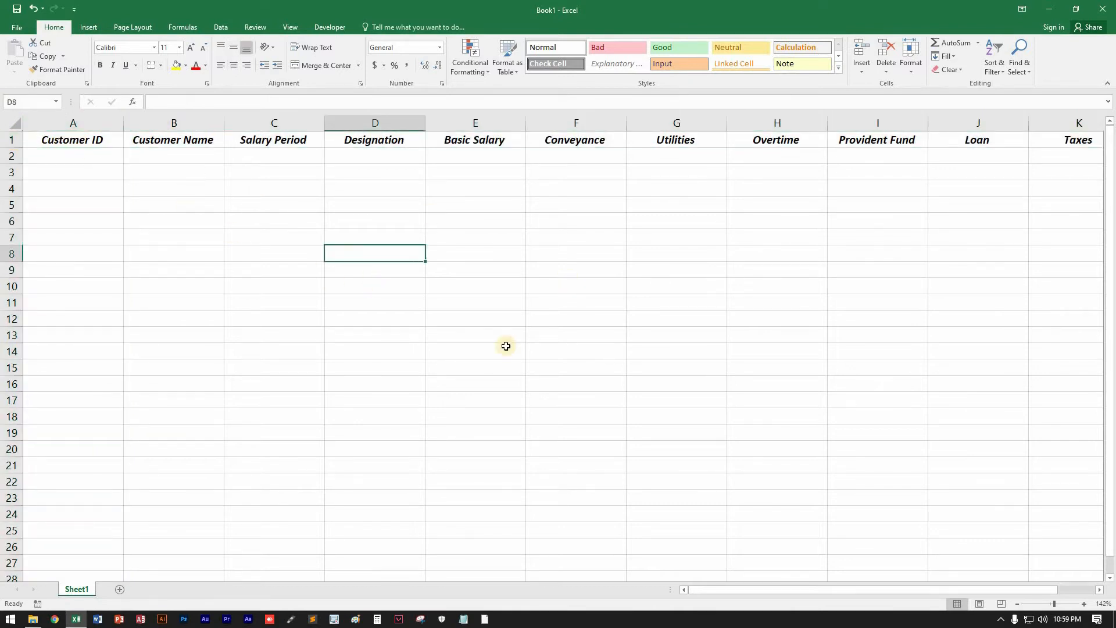
mouse_move(384, 262)
left_mouse_down()
mouse_move(585, 264)
mouse_move(395, 250)
left_mouse_up()
left_click(243, 125)
left_click_drag(244, 125, 11, 205)
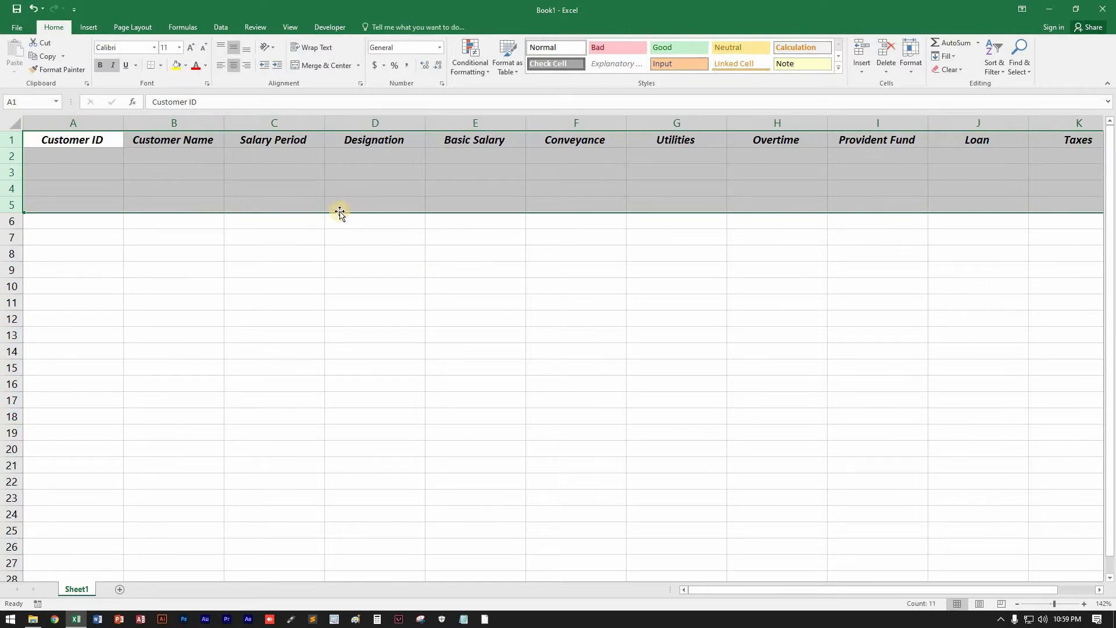
left_click(81, 142)
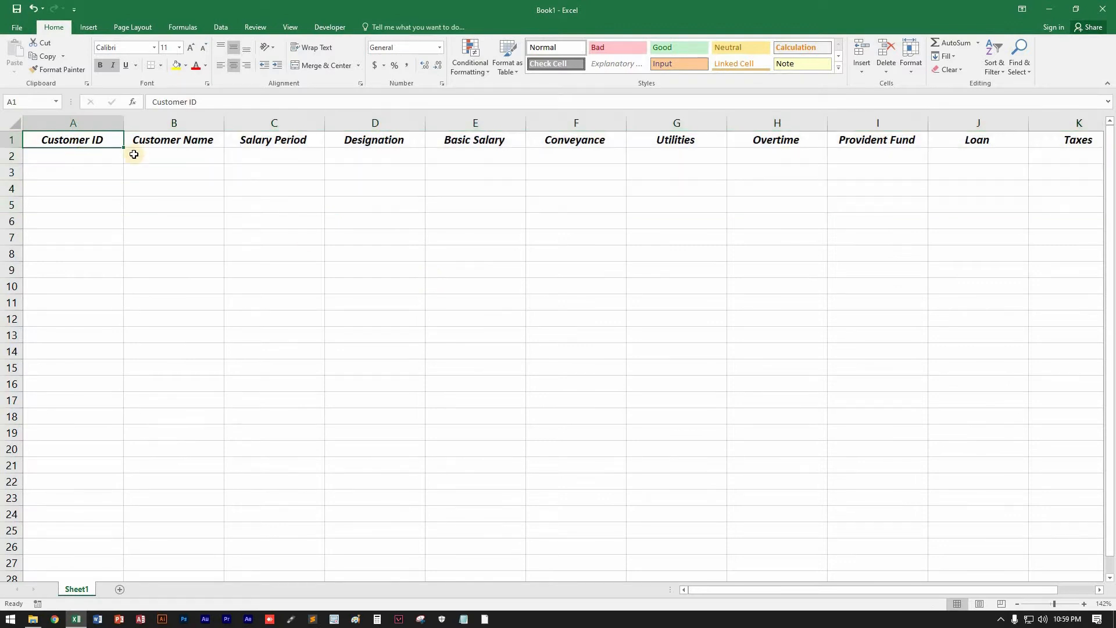
Step: Enter the first customer ID in A2 and fill it down to A20 as a consecutive number series
left_click(80, 153)
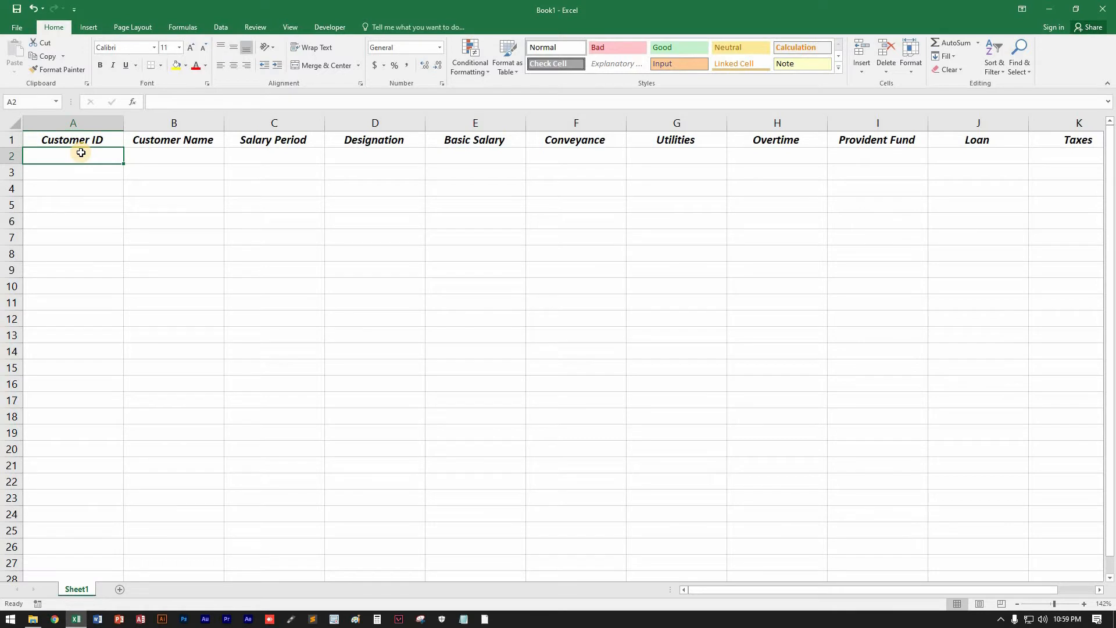
type("789")
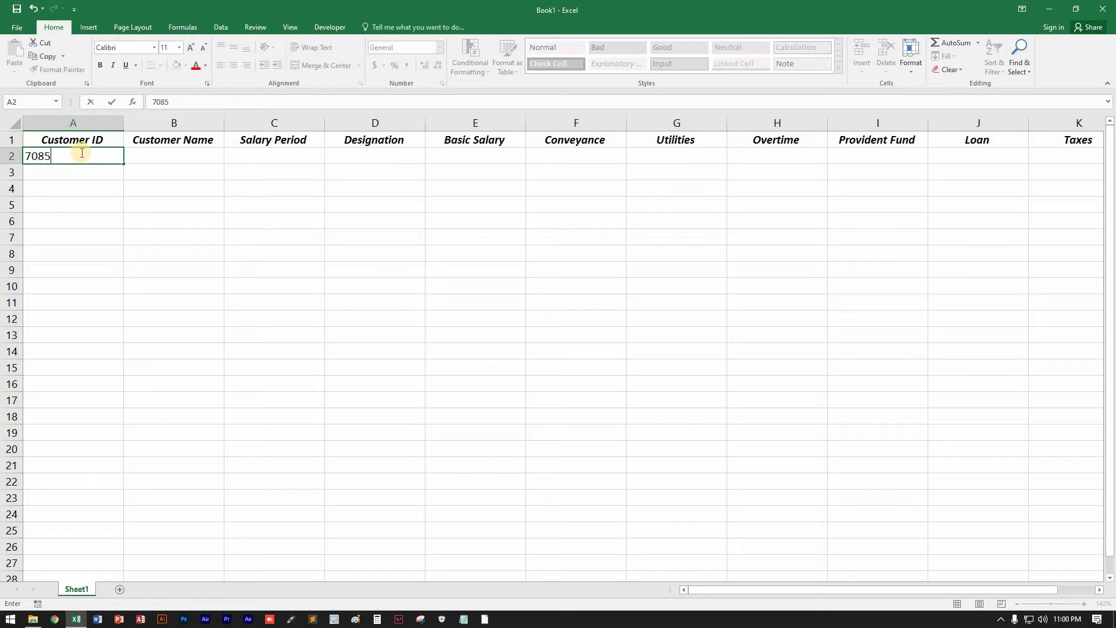
left_click(80, 152)
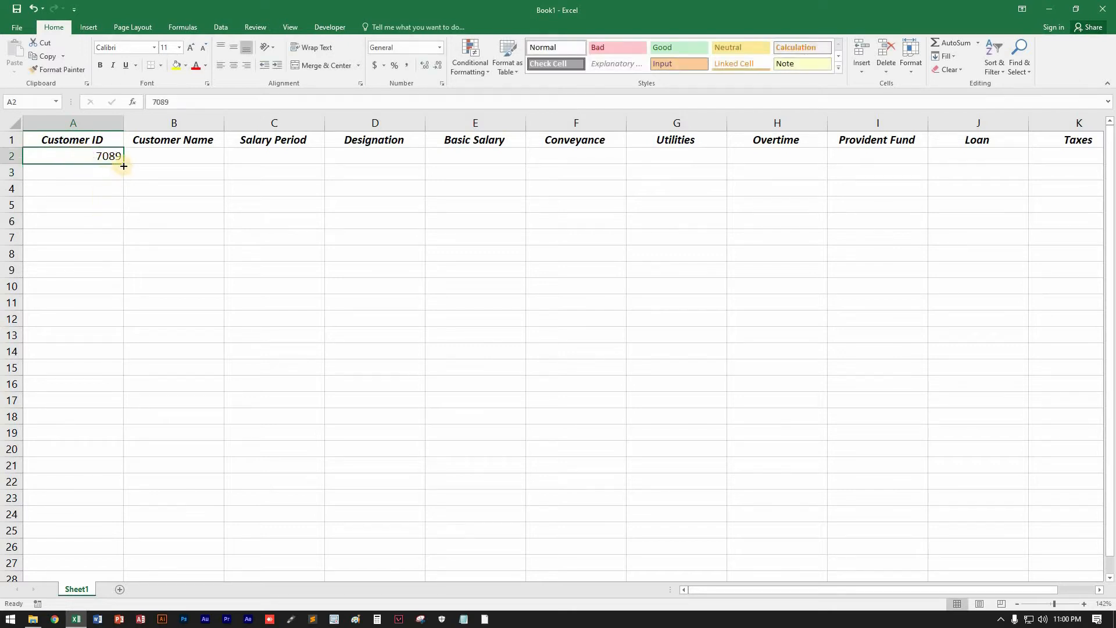
left_click_drag(124, 166, 144, 451)
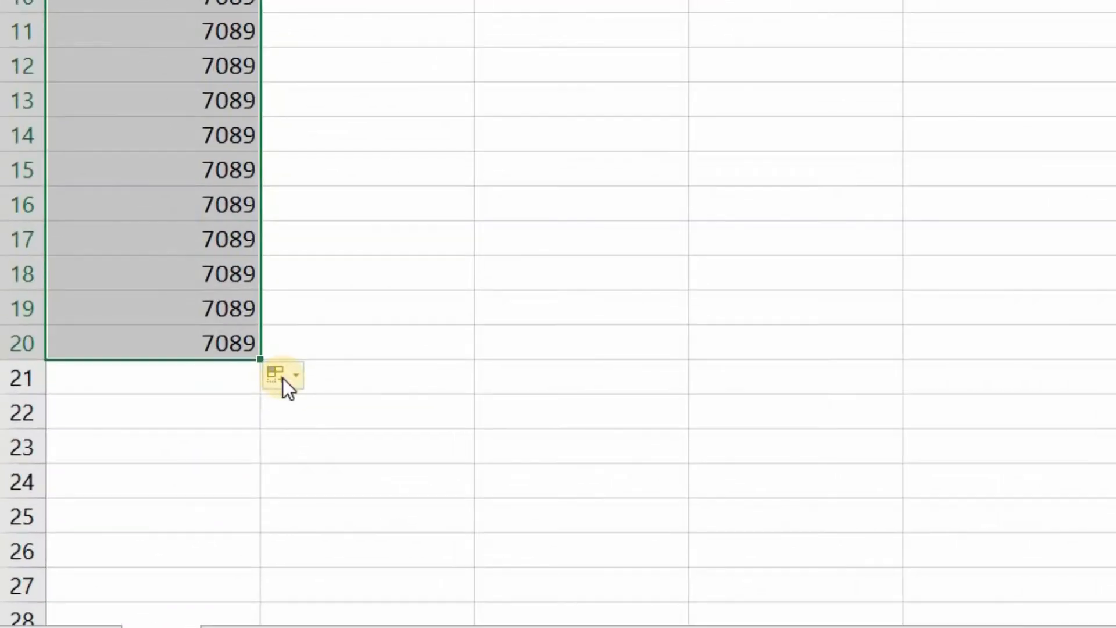
left_click(134, 465)
left_click(303, 436)
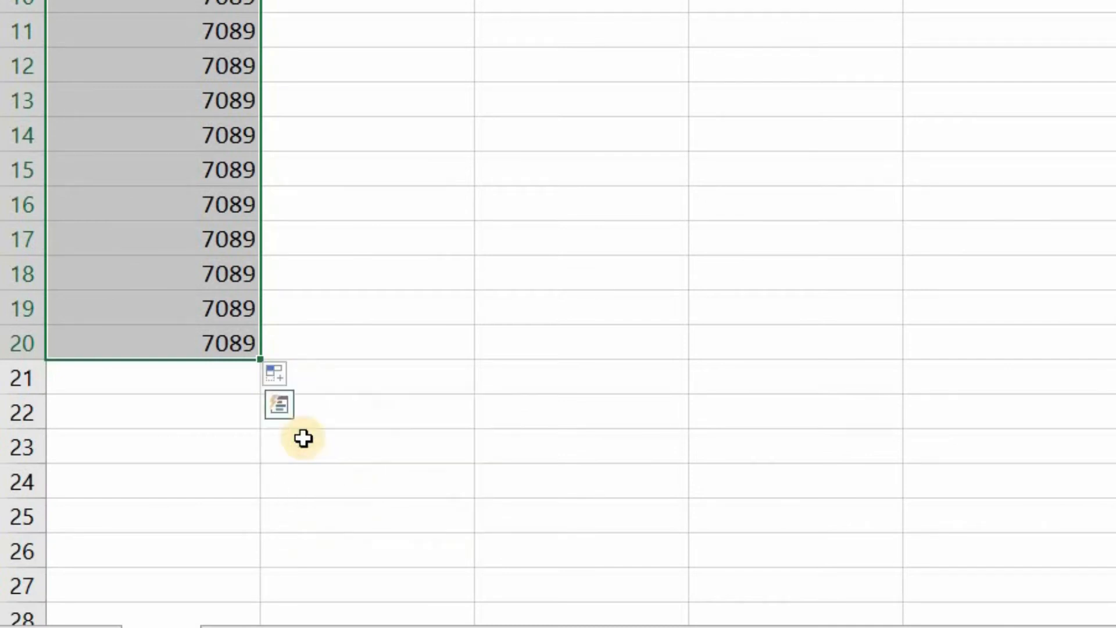
left_click_drag(96, 157, 169, 300)
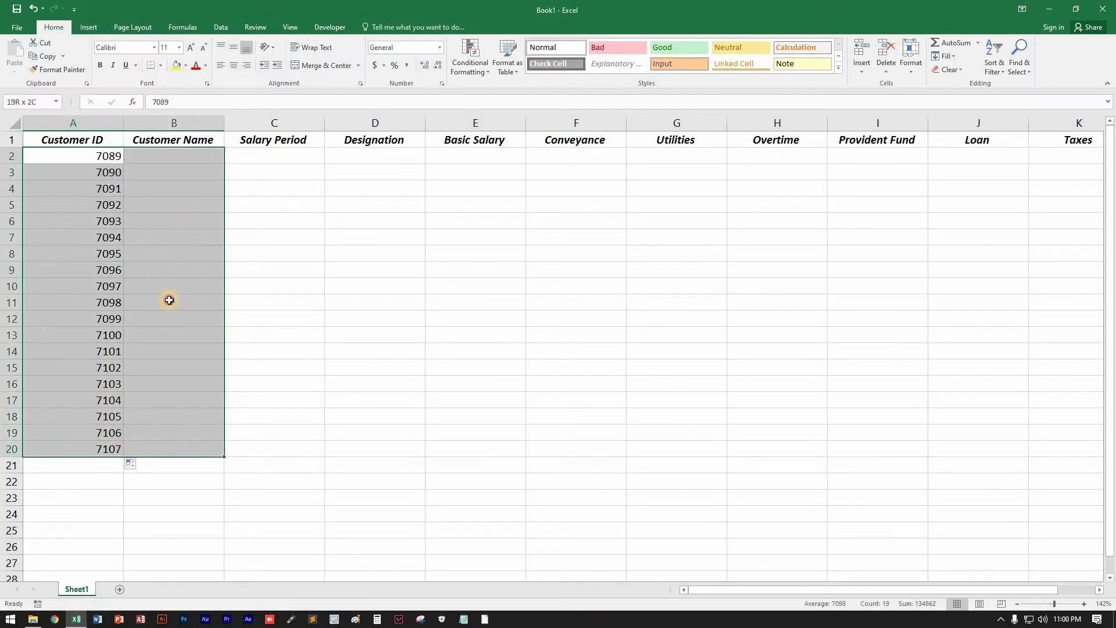
Step: Enter ten customer first names down the Customer Name column in B2:B11
left_click(175, 153)
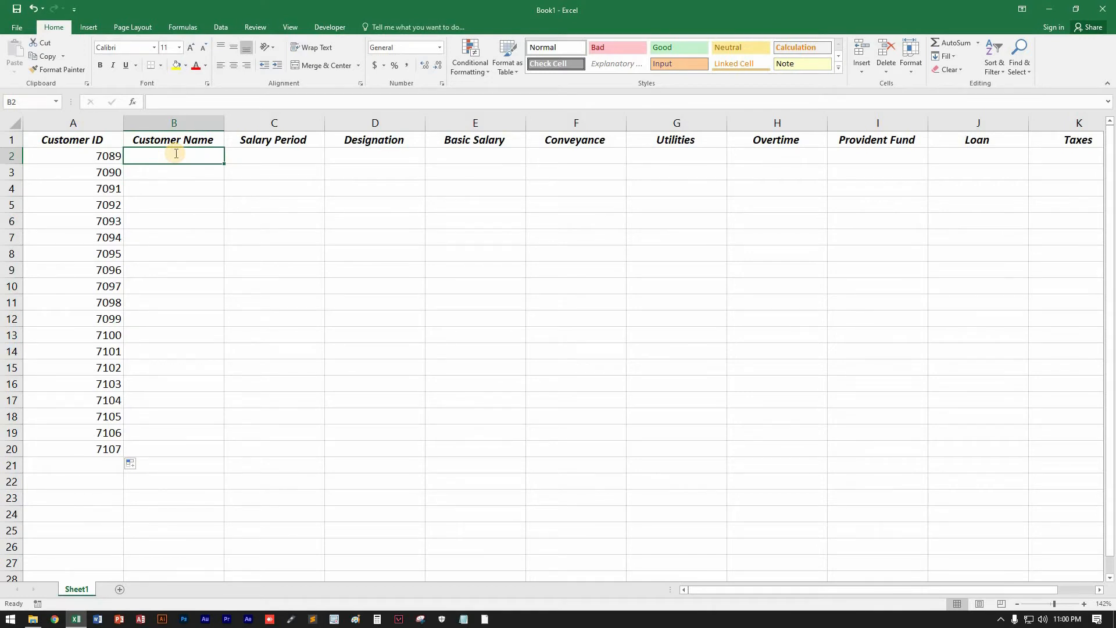
type("Asad")
key("Return")
type("Abd")
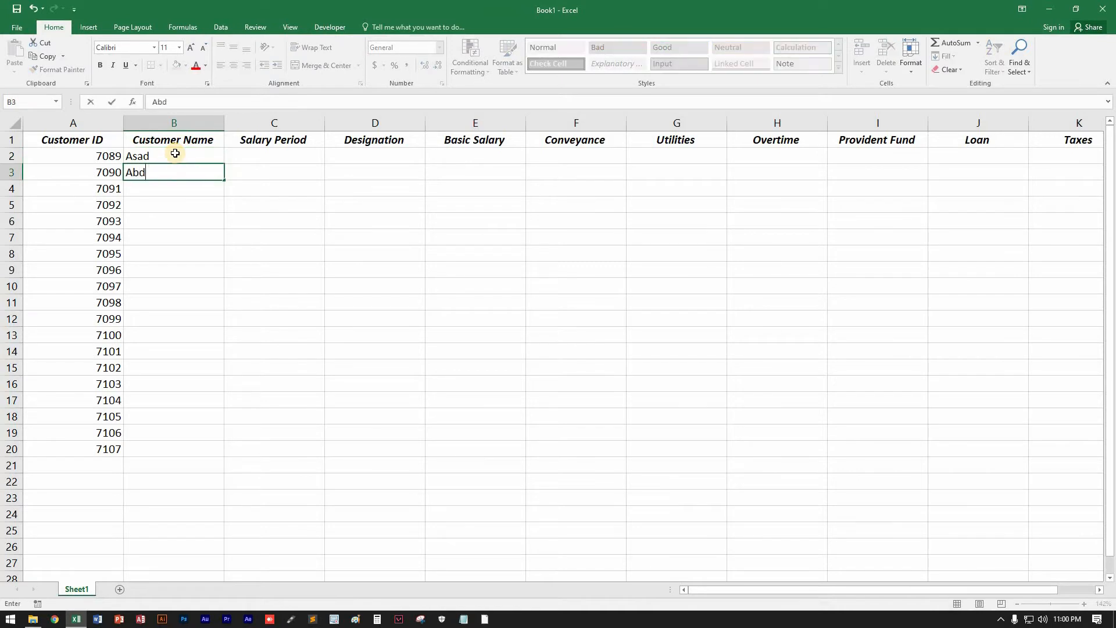
type("ullah")
key("Return")
type("Ak")
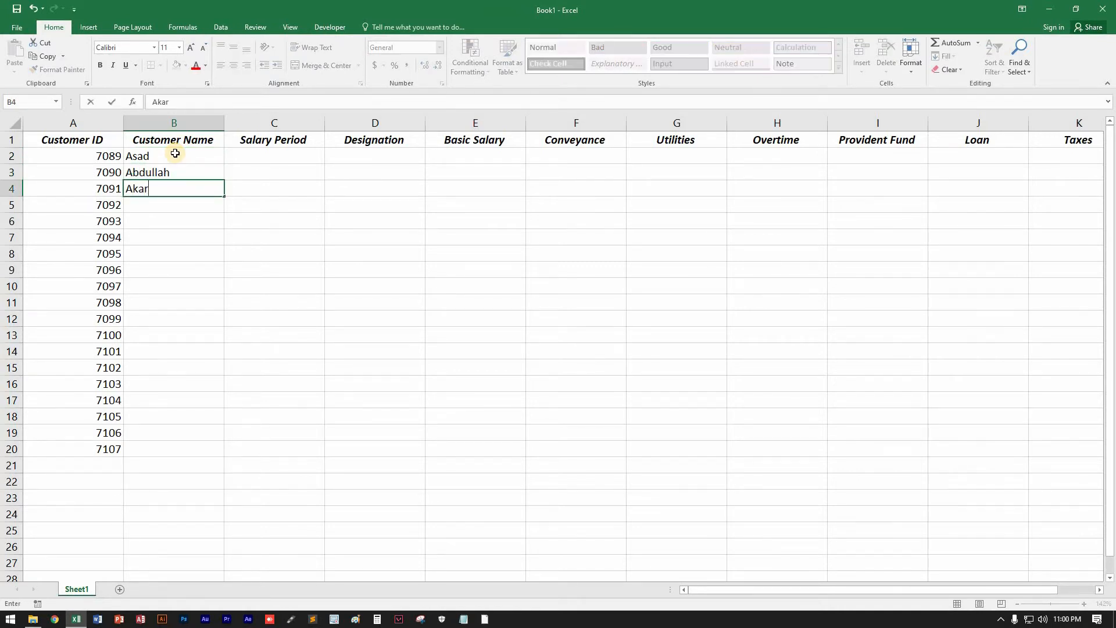
type("ram")
key("Return")
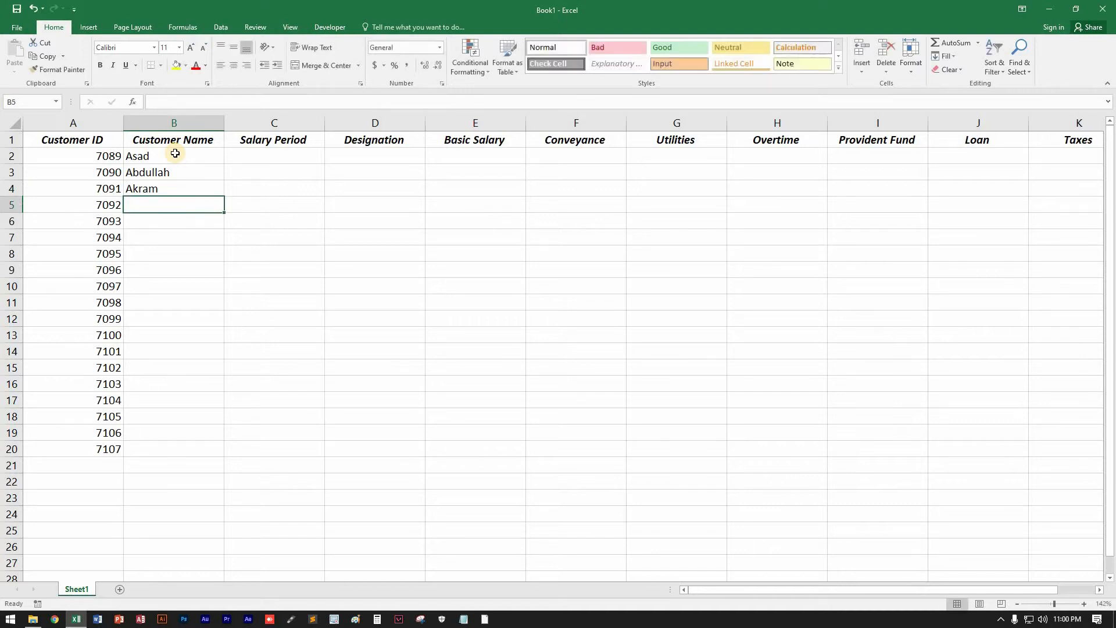
type("Karam")
key("Return")
type("Rehm")
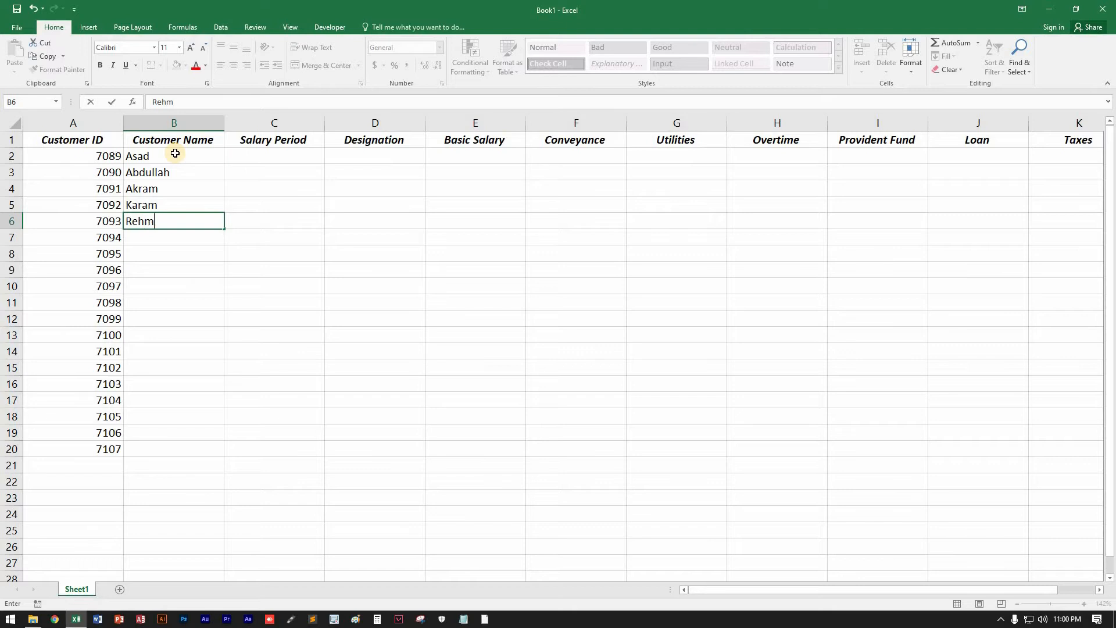
type("an")
key("Return")
type("Naqi")
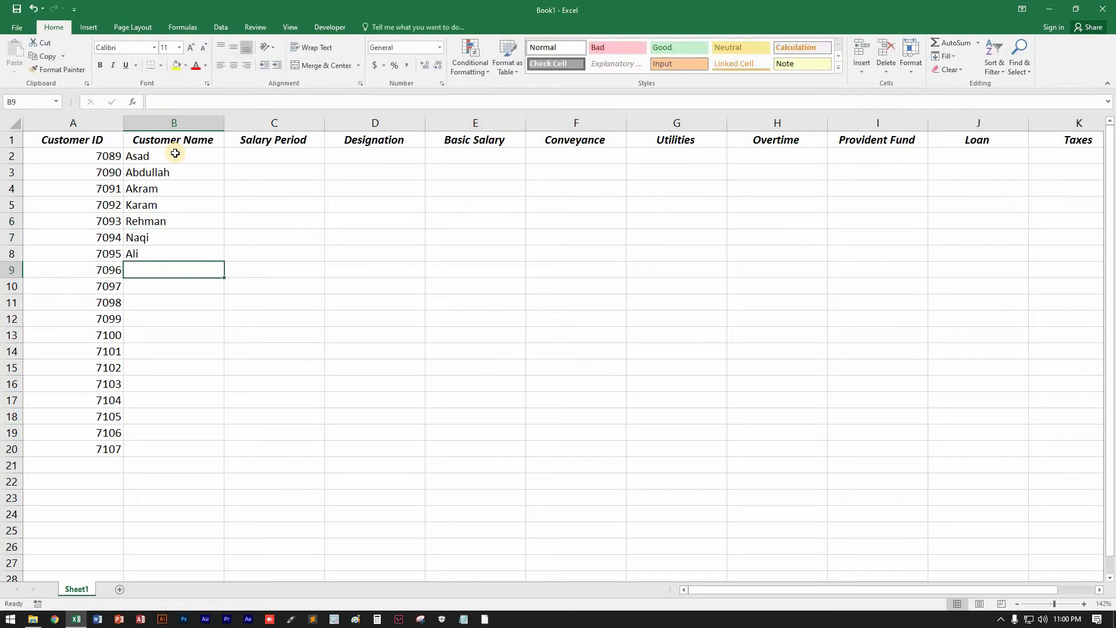
type(" Ali Ghani Tayyab Abdulrehman")
Step: Copy the ten names from B2:B11 to the rows starting at B12 and clear the surplus name in B21
left_click_drag(175, 153, 155, 302)
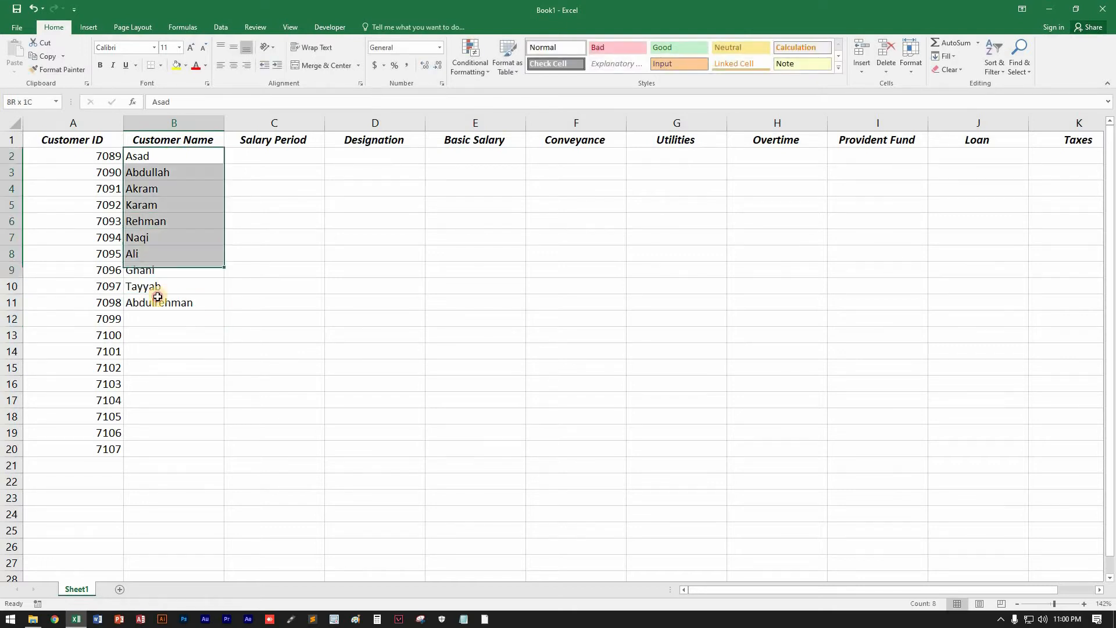
key("ctrl+c")
left_click(155, 318)
key("ctrl+v")
left_click(155, 465)
key("Delete")
Step: Enter 5/8/2022 as the Salary Period in C2 and fill it down to C20 as consecutive daily dates
left_click(261, 155)
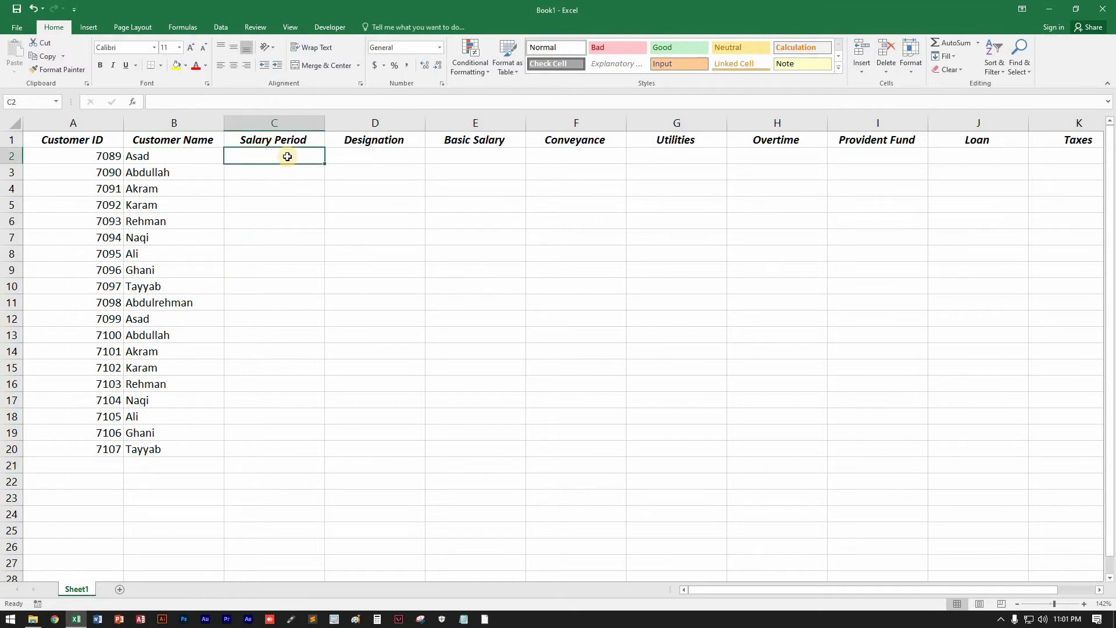
type("5/8/2022")
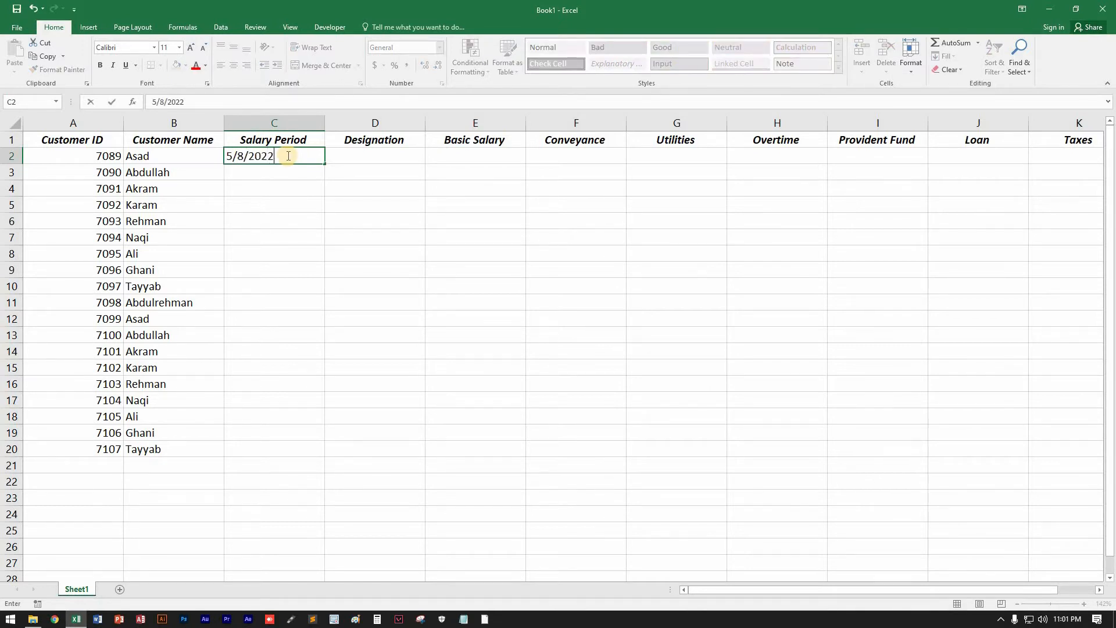
key("ctrl+Return")
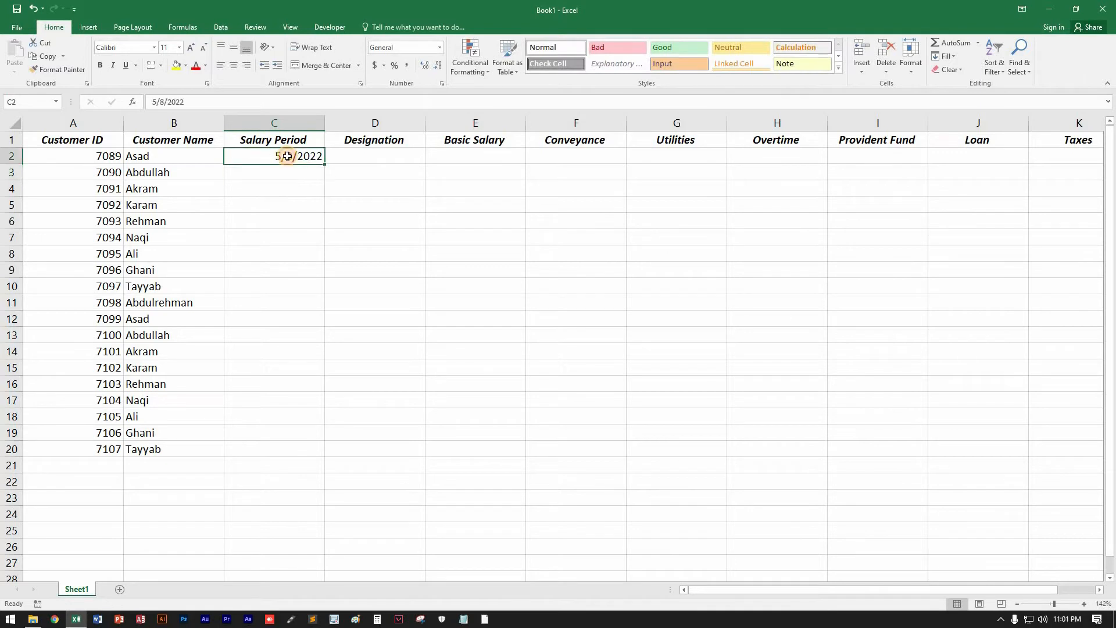
left_click_drag(326, 164, 332, 459)
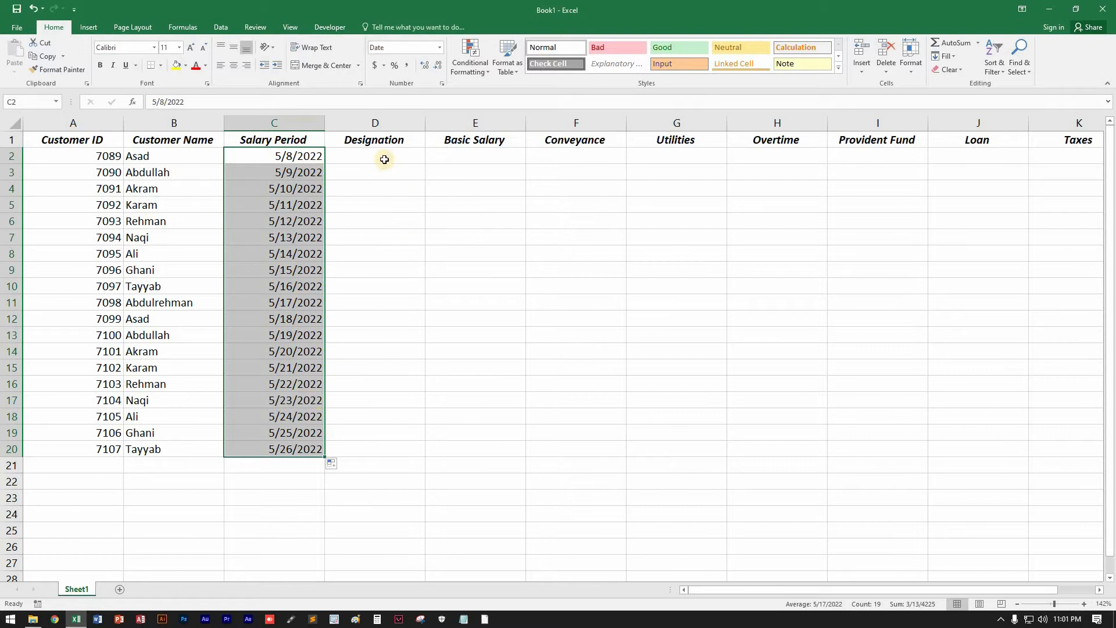
Step: Enter HR, Director, CSR, Manager, General Manger, Graphic Designer and Web Developer in D2:D8 and repeat this sequence down to D20
left_click(384, 158)
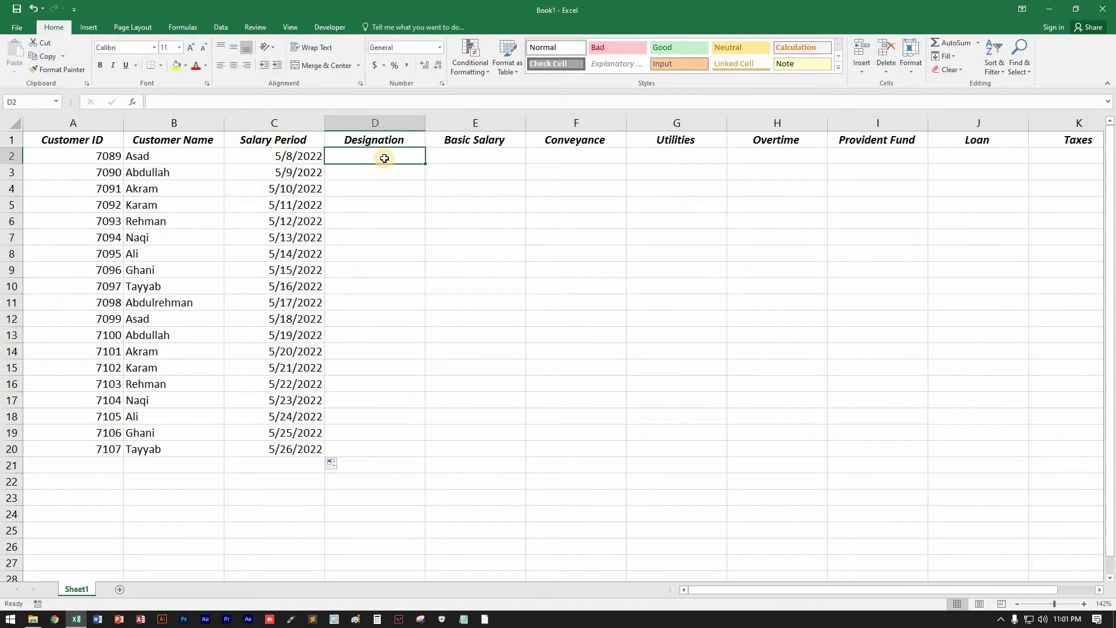
type("HR")
key("Return")
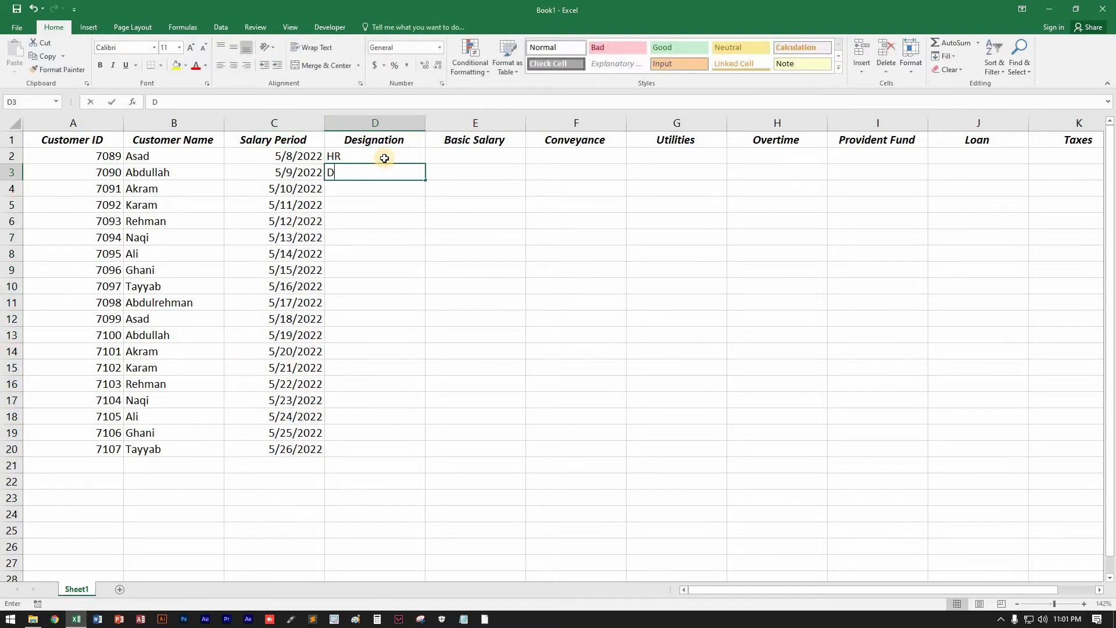
type("Director")
key("Return")
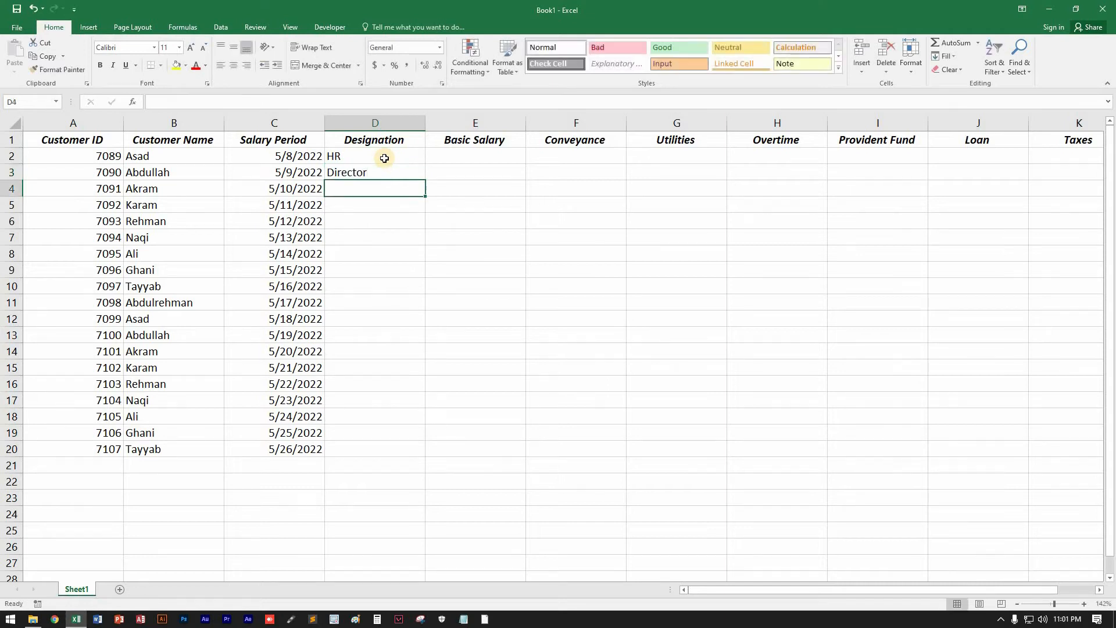
type("CSR")
key("Return")
type("Manager")
key("Return")
type("General Manger")
key("Return")
type("Graphic D")
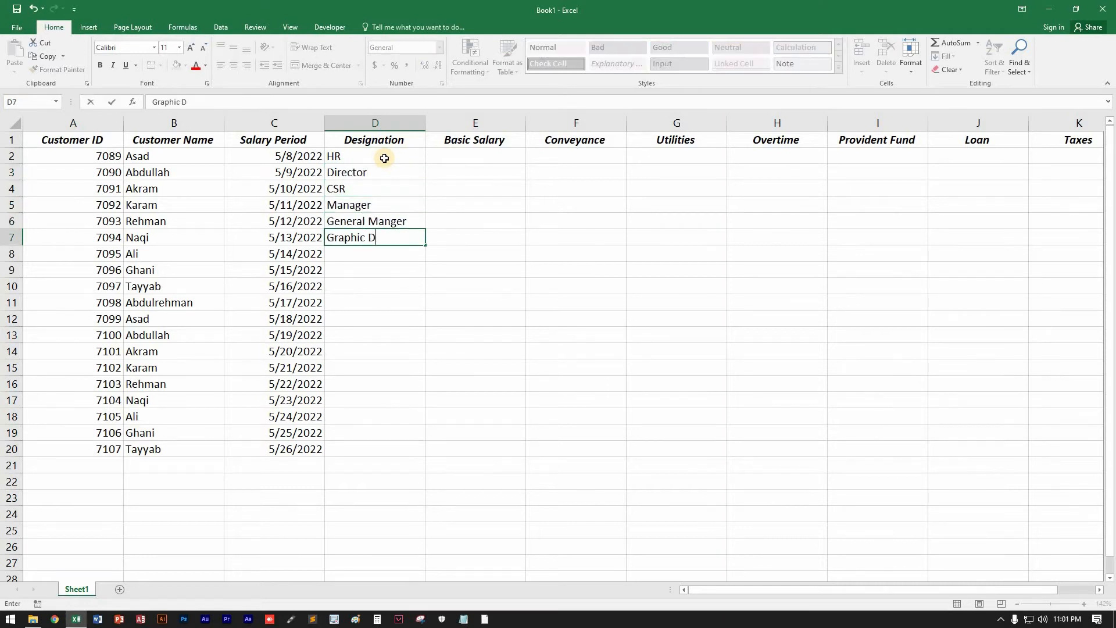
type("esigner Web Developer")
left_click_drag(385, 158, 428, 451)
Step: Enter Basic Salary values 25000 in E2 and 30000 in E3, and extend the series down to E20
left_click(462, 156)
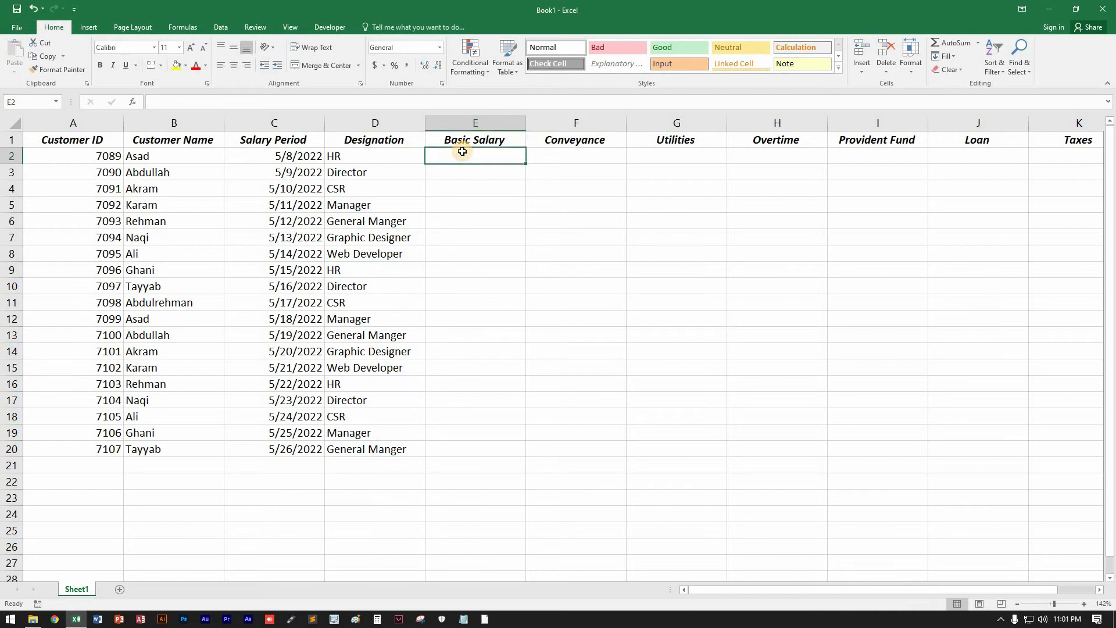
type("25")
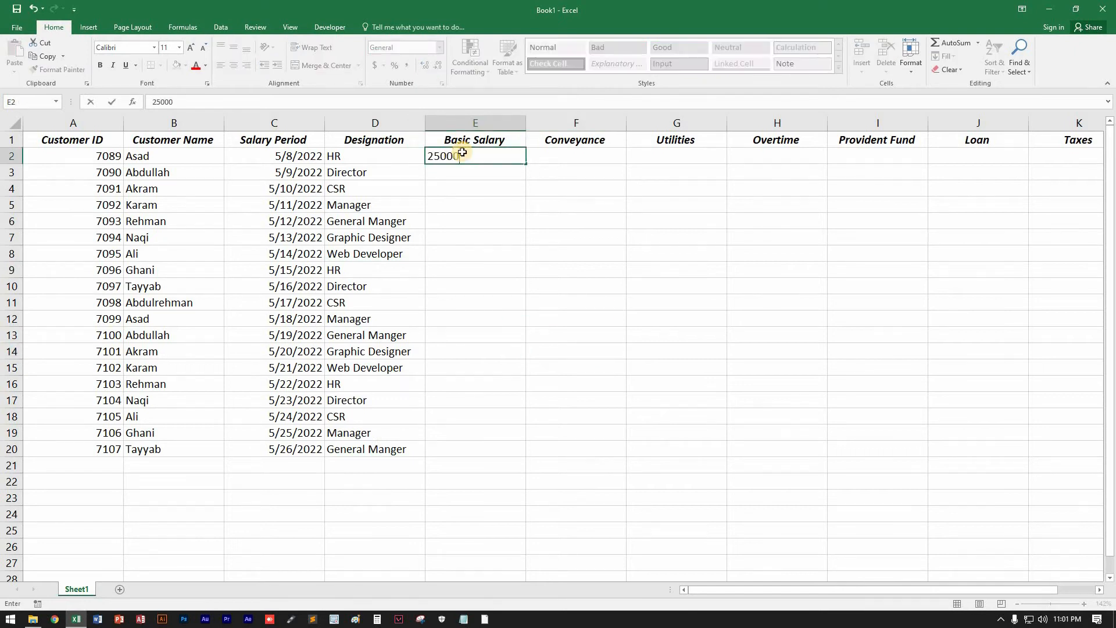
type("000")
key("Return")
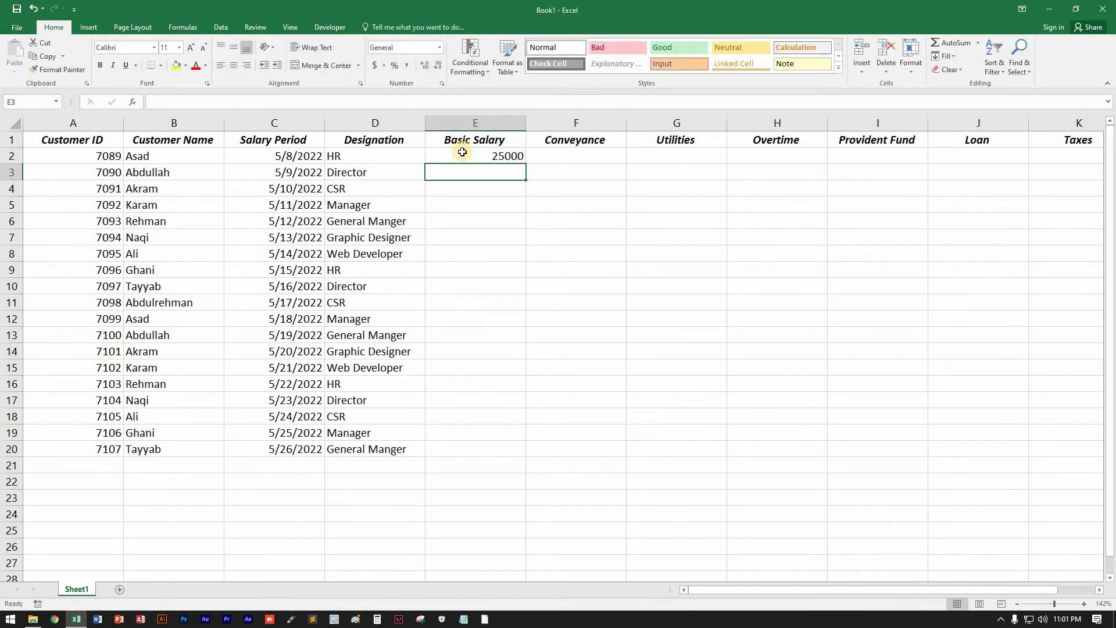
type("3")
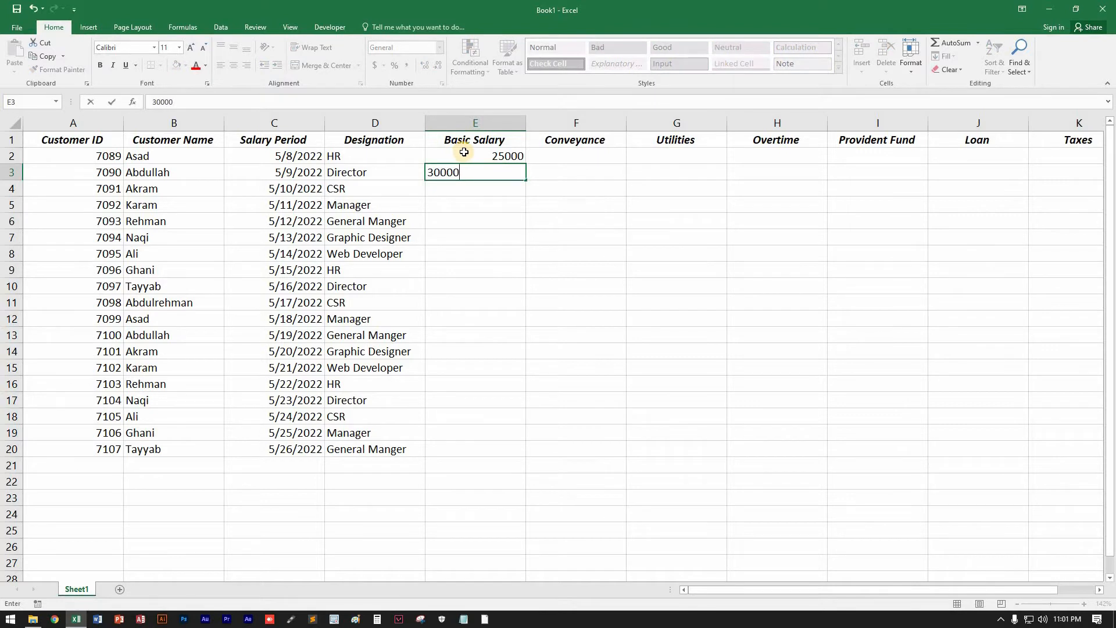
type("0000")
left_click_drag(465, 156, 469, 172)
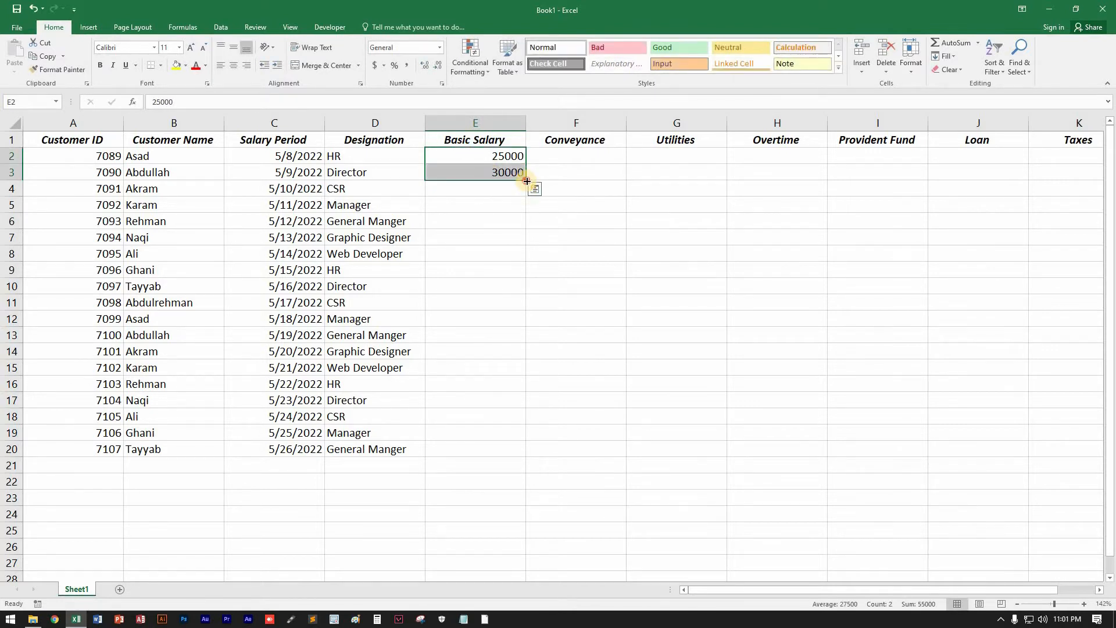
double_click(525, 180)
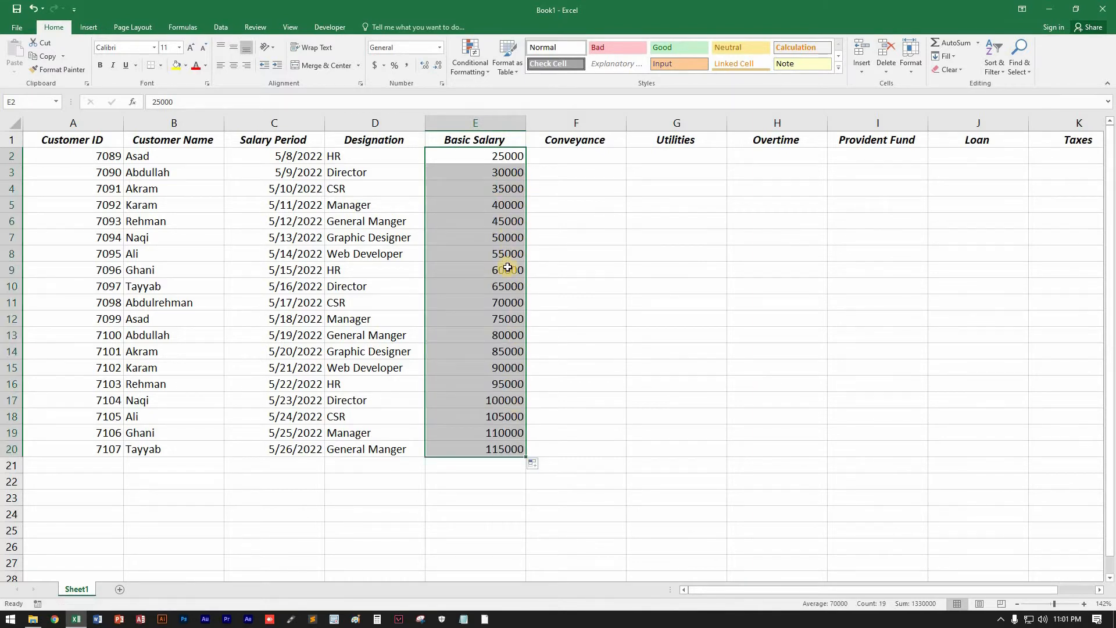
Step: Review the filled Basic Salary values in E2:E20
key("Down")
key("Down")
key("Down")
key("Down")
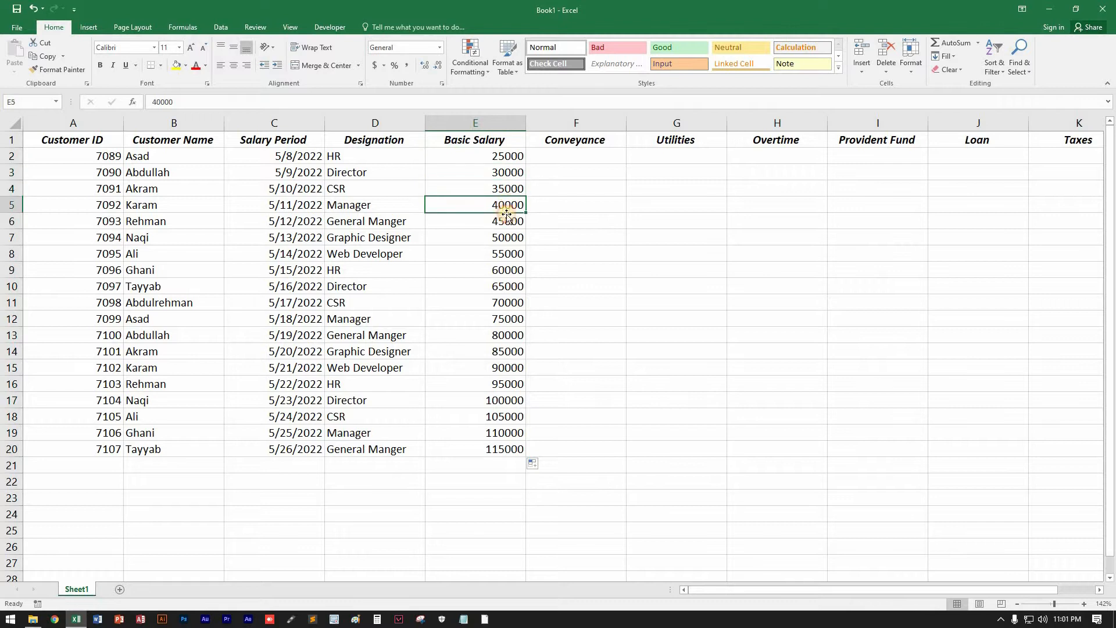
key("Down")
key("Down")
key("Down")
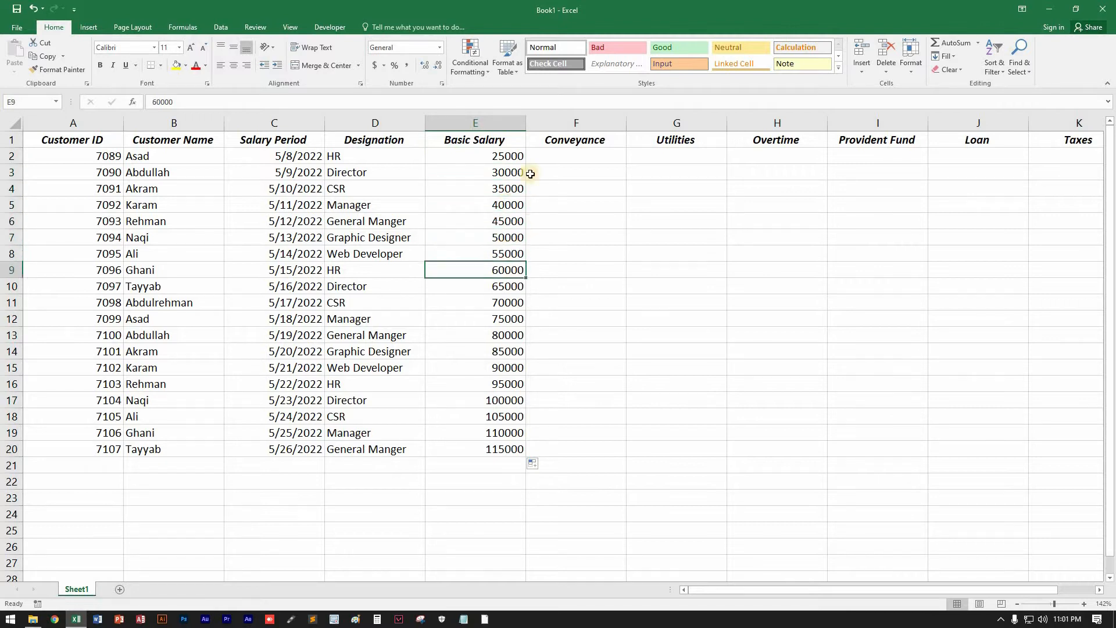
left_click_drag(506, 156, 511, 451)
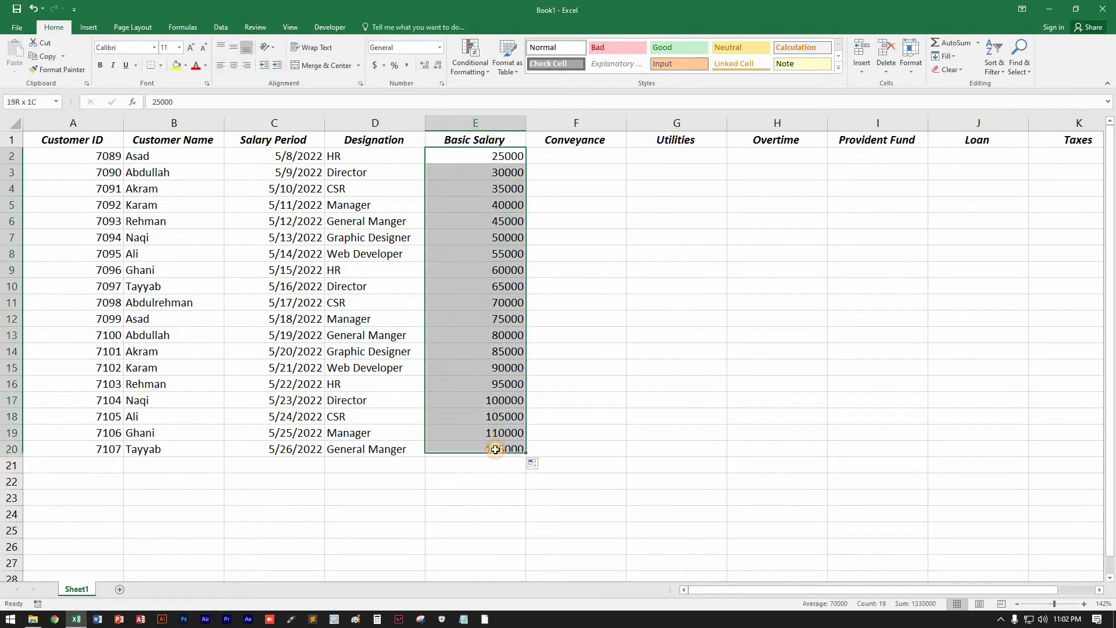
Step: Enter Conveyance values 1200, 1300 and 1400 in F2:F4 and extend the series down to F20
left_click(560, 158)
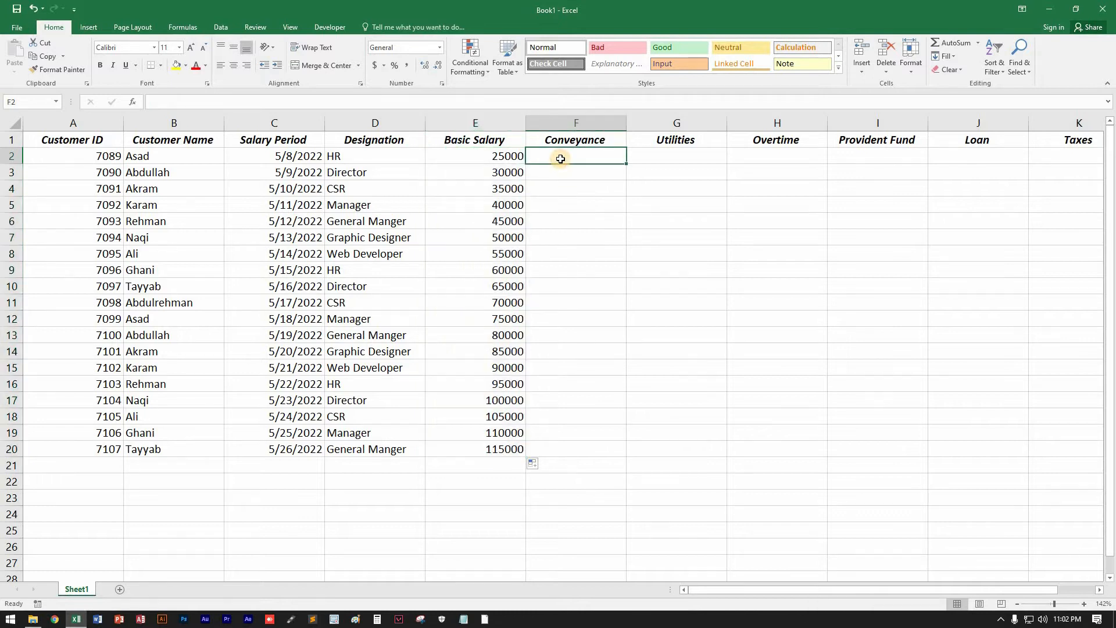
type("1200")
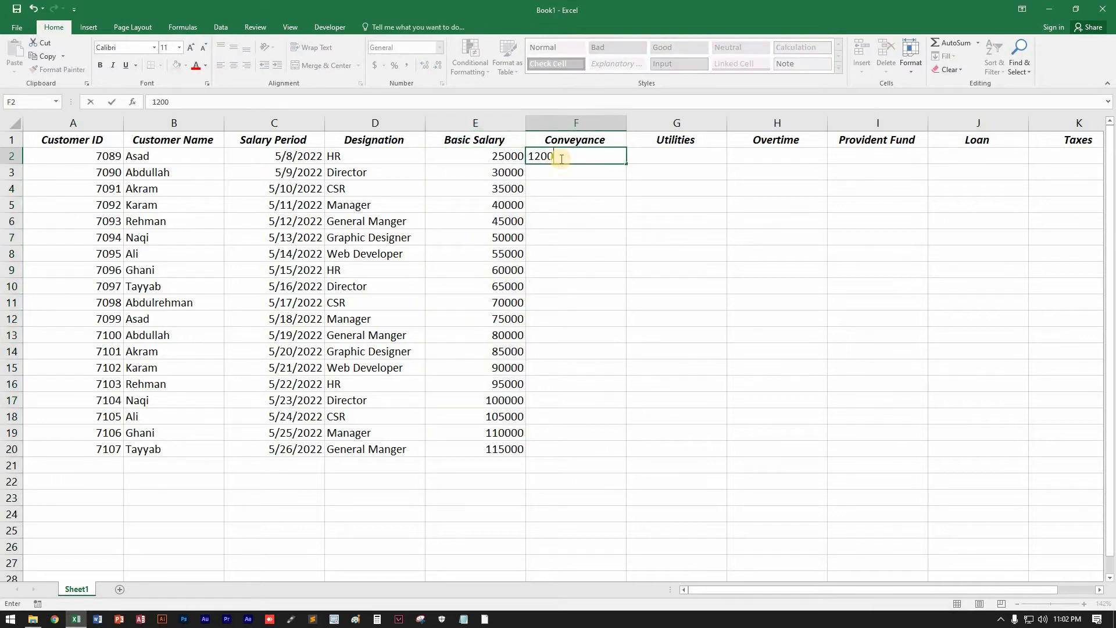
key("Return")
type("1300")
key("Return")
type("1400")
left_click_drag(562, 158, 561, 189)
double_click(627, 196)
Step: Enter 1232 under Utilities in G2 and fill it down to G20 as a series increasing by 1
left_click(640, 156)
type("1232")
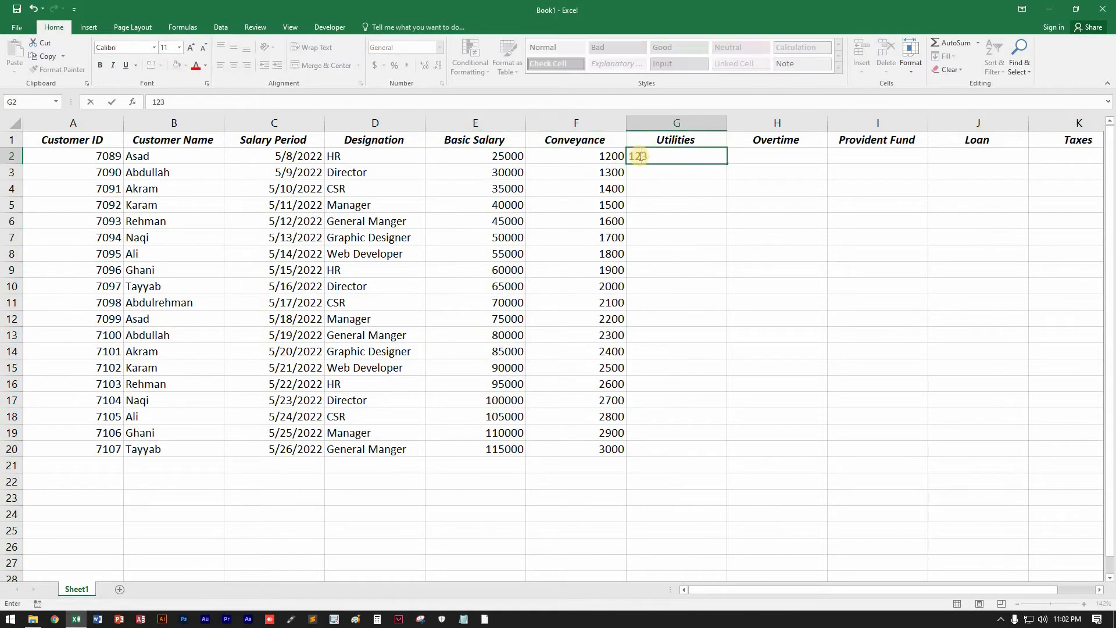
left_click(762, 493)
Step: Enter Overtime values 500 in H2 and 600 in H3, and extend the series down to H20
left_click(792, 157)
type("500")
key("Return")
type("600")
key("Return")
left_click_drag(808, 158, 808, 173)
double_click(828, 181)
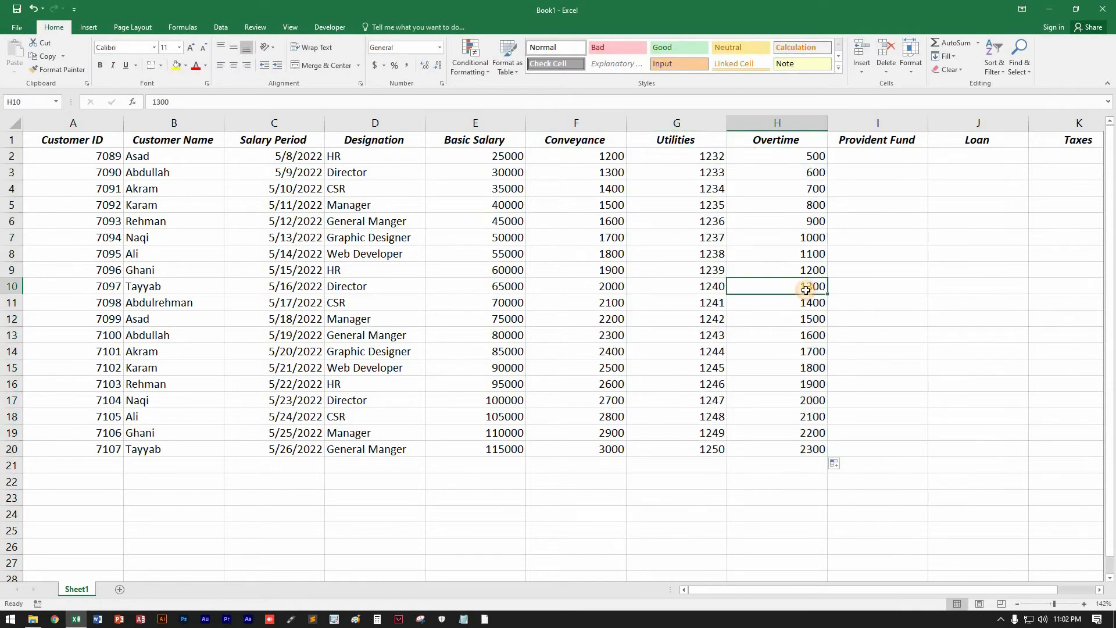
Step: Clear the Overtime values in cells H10, H6, H14, H18, H8 and H3
key("Delete")
left_click(807, 225)
key("Delete")
left_click(809, 368)
key("Delete")
left_click(808, 416)
key("Delete")
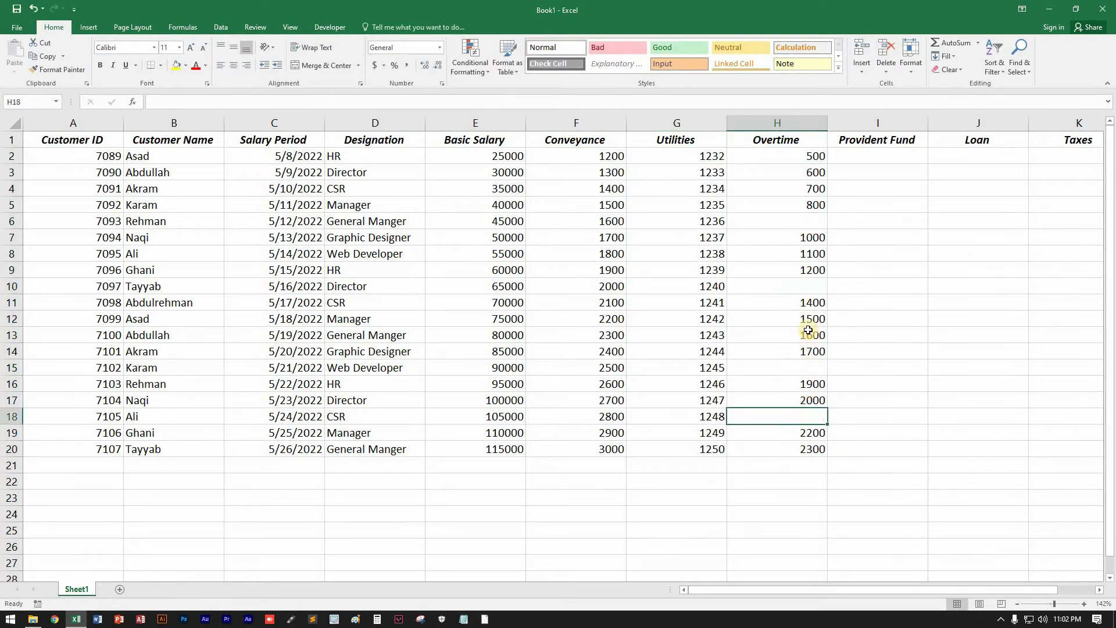
left_click(805, 253)
key("Delete")
left_click(806, 173)
key("Delete")
Step: Enter a hyphen under Provident Fund in I2 and copy it down to I20
left_click(877, 239)
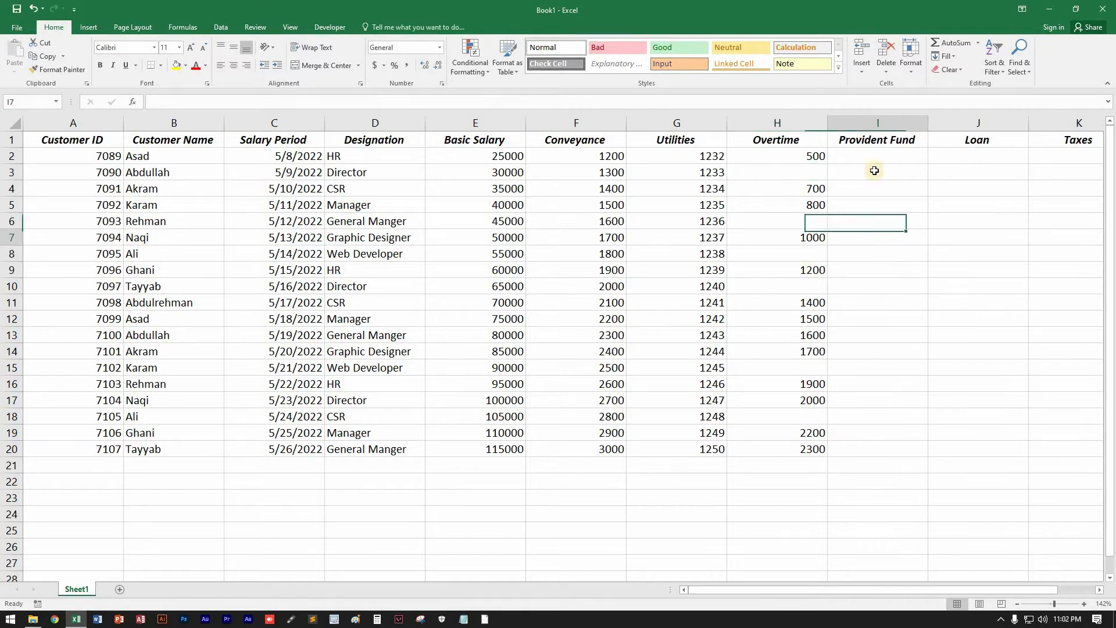
left_click(866, 161)
type("-")
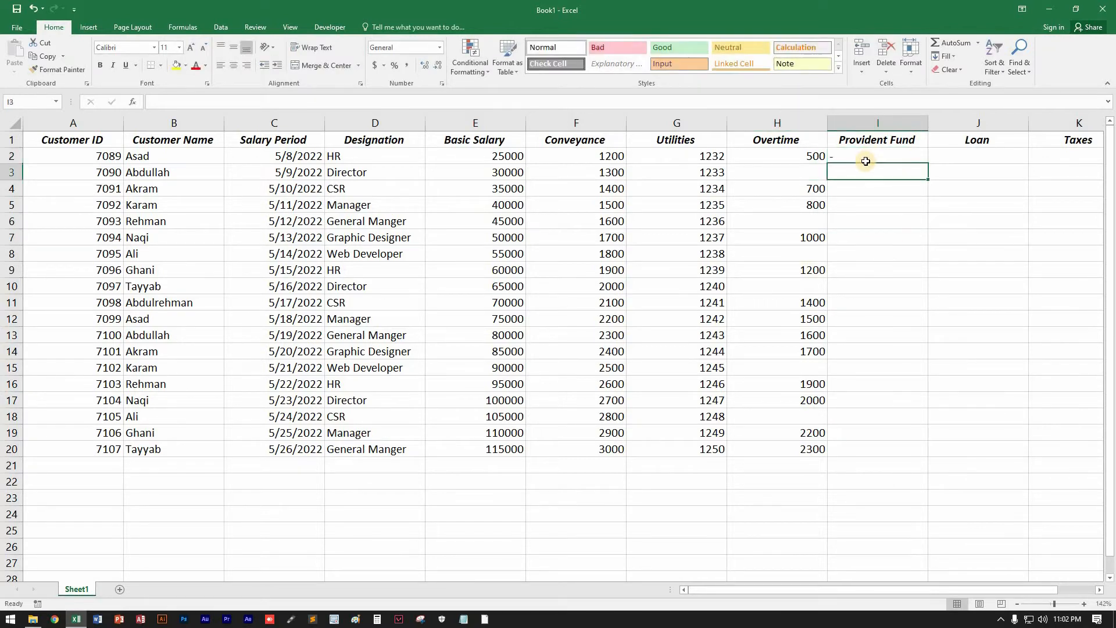
key("Return")
key("Right")
left_click(915, 153)
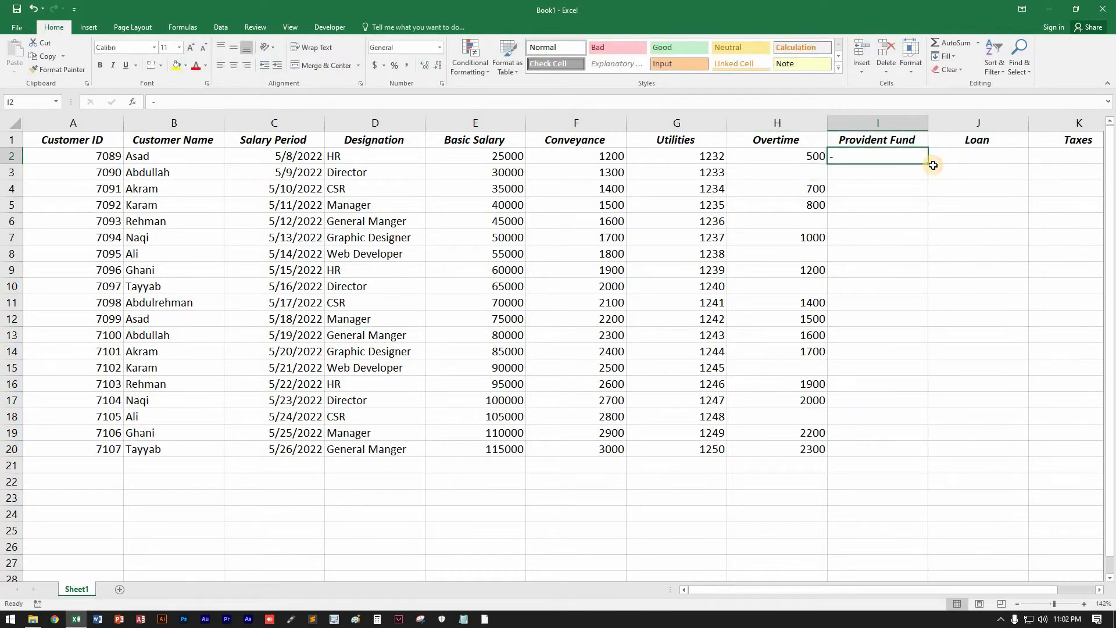
left_click_drag(926, 182, 905, 449)
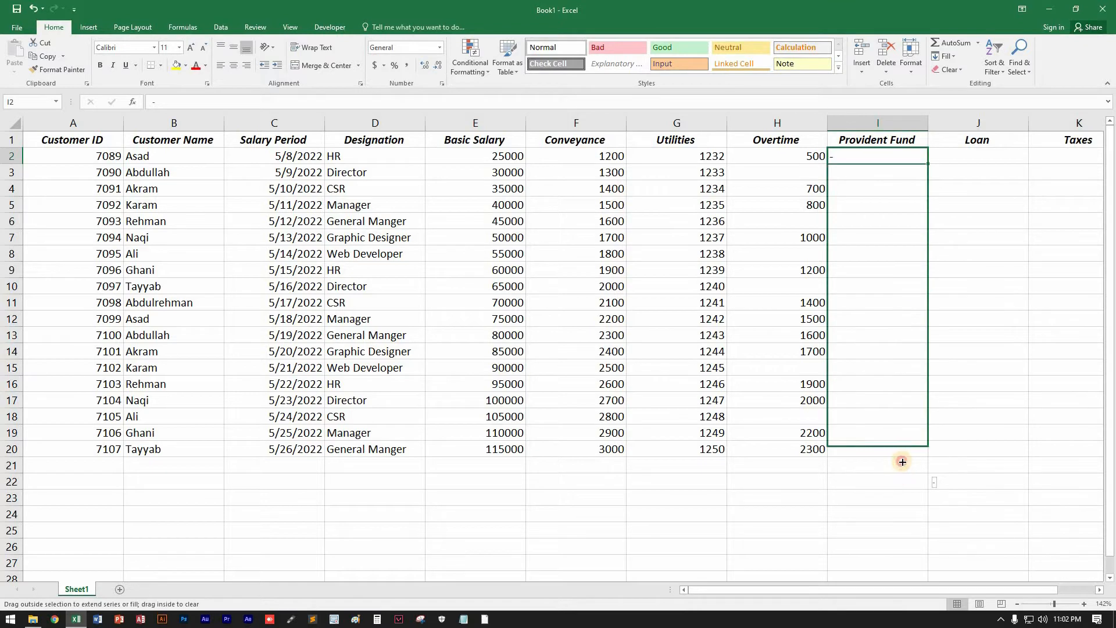
Step: Enter Loan values 1500 in J2 and 1600 in J3, and extend the series down to J20
left_click(972, 156)
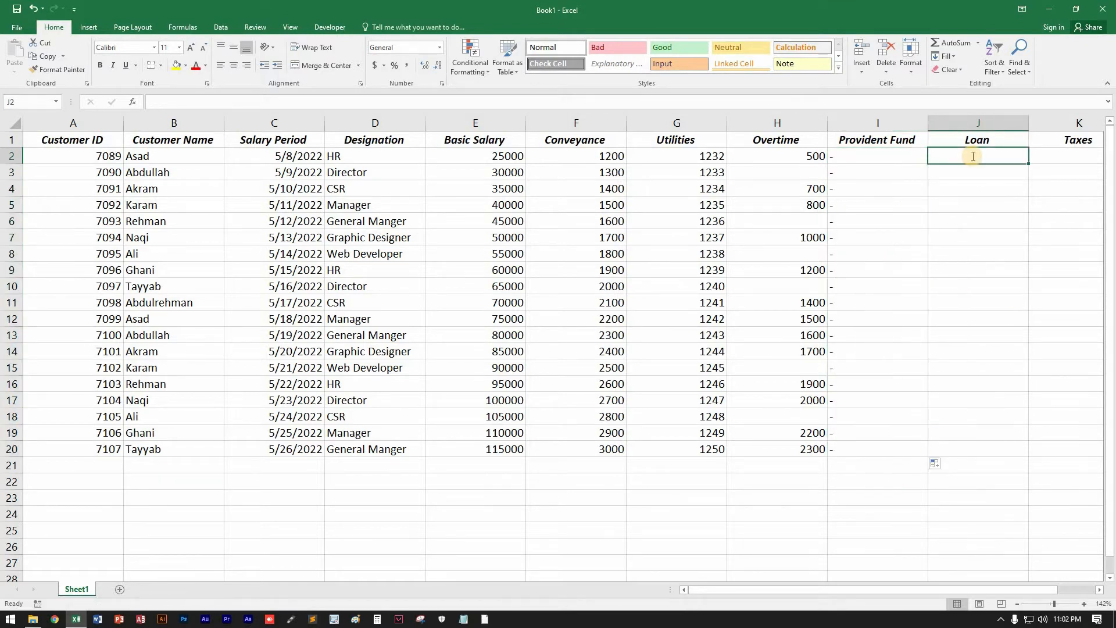
type("1500")
key("Return")
left_click(989, 158)
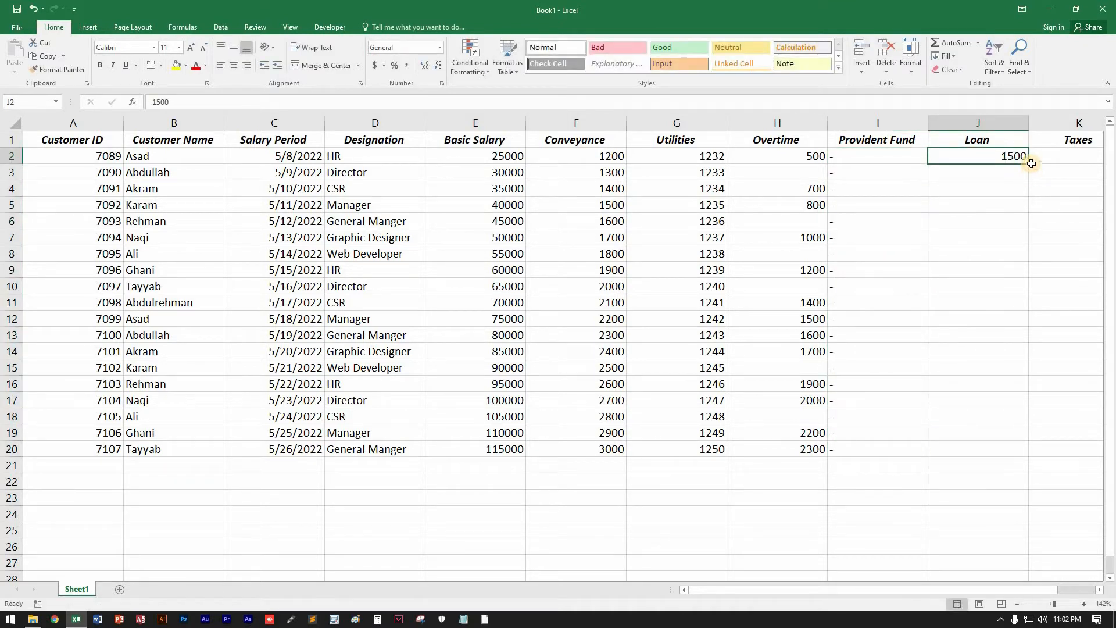
left_click_drag(1030, 164, 1006, 173)
left_click(1010, 172)
type("1600")
key("Return")
left_click_drag(1029, 180, 1021, 449)
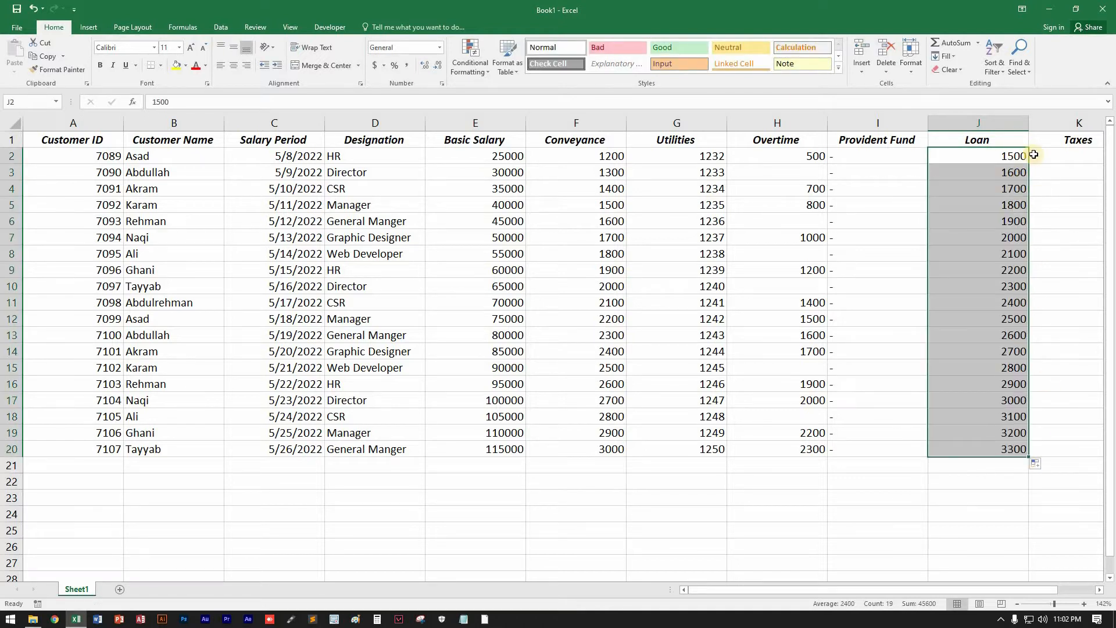
Step: Enter Taxes values 80 in K2 and 99 in K3, and extend the series down to K20
left_click(1034, 156)
type("80")
key("Return")
type("99")
key("Return")
left_click_drag(989, 156, 1025, 454)
Step: Clear the Taxes values in cells K8, K14, K6, K17, K11 and K19
left_click(993, 254)
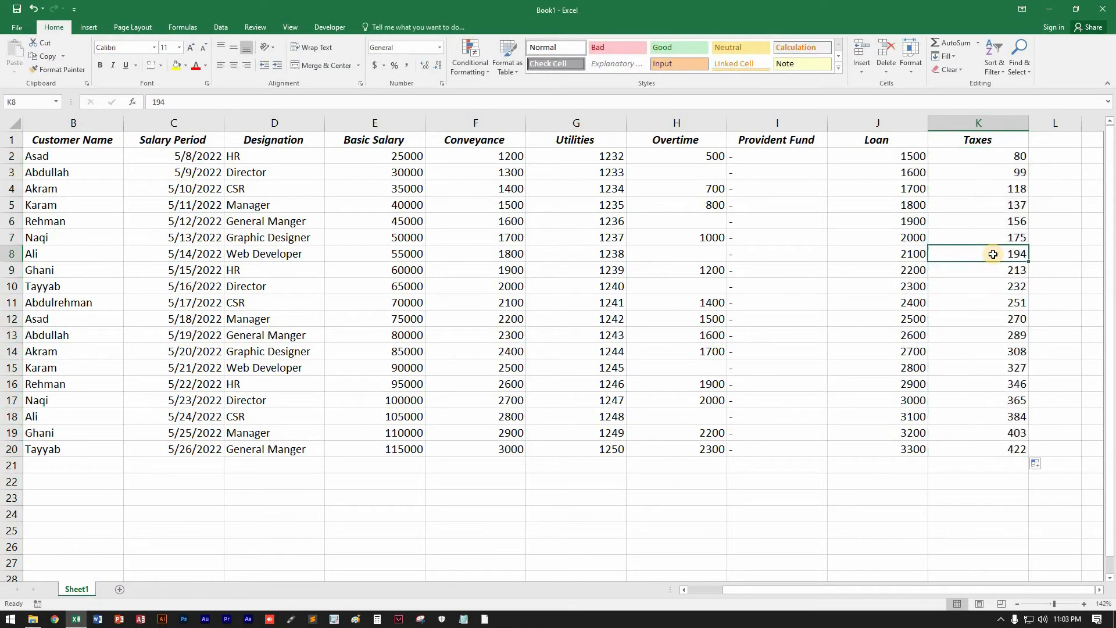
key("Delete")
left_click(988, 351)
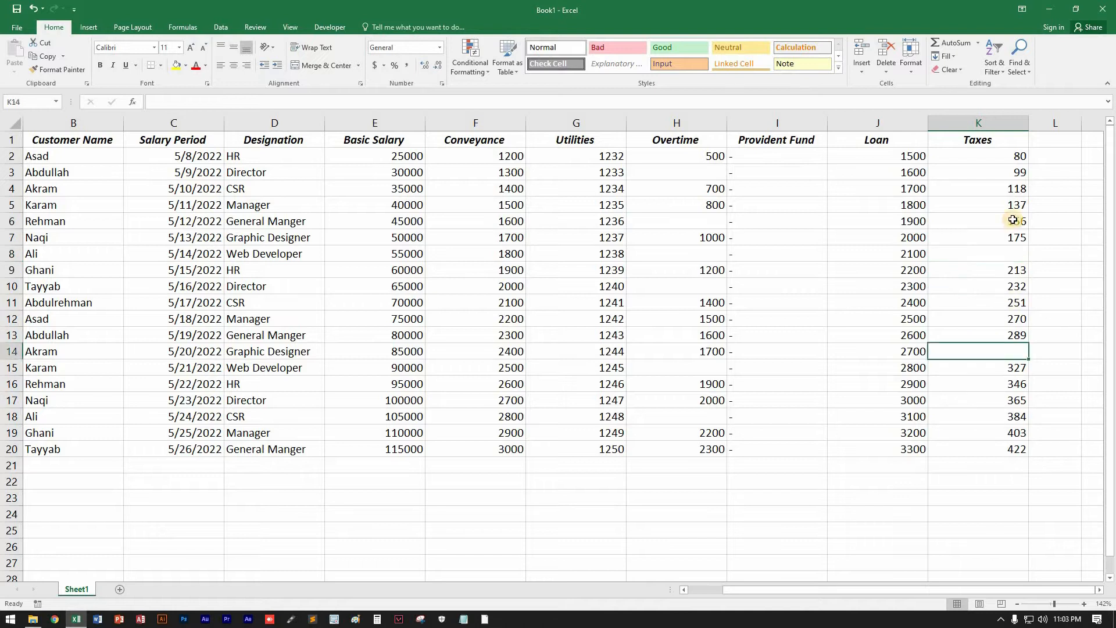
key("Delete")
left_click(1015, 221)
key("Delete")
left_click(1015, 400)
key("Delete")
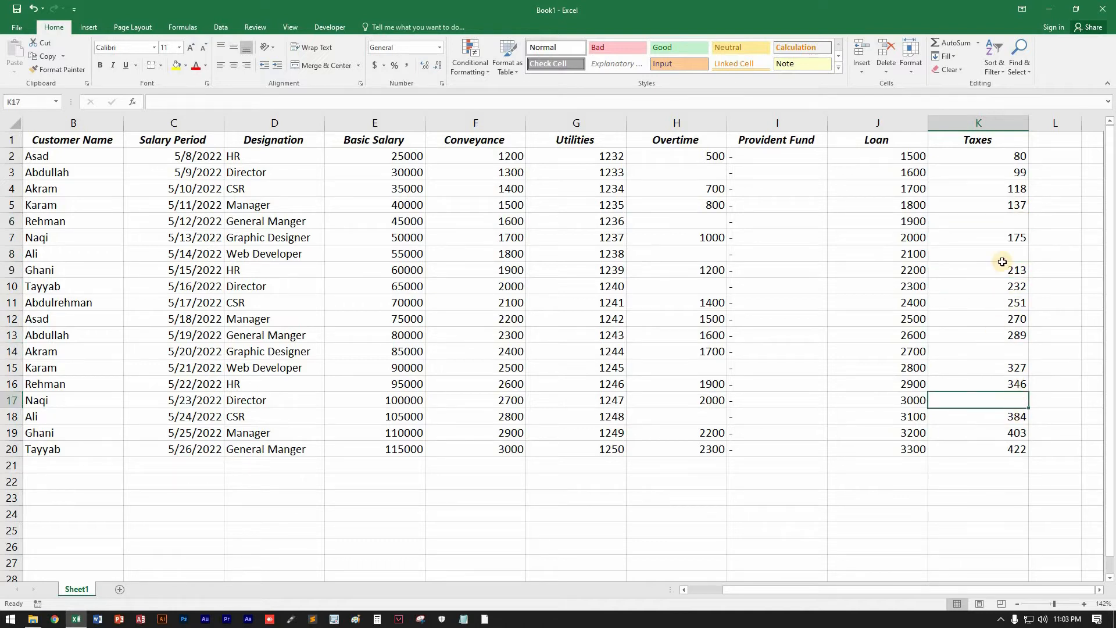
left_click(1010, 307)
key("Delete")
left_click(1013, 434)
key("Delete")
left_click(1054, 171)
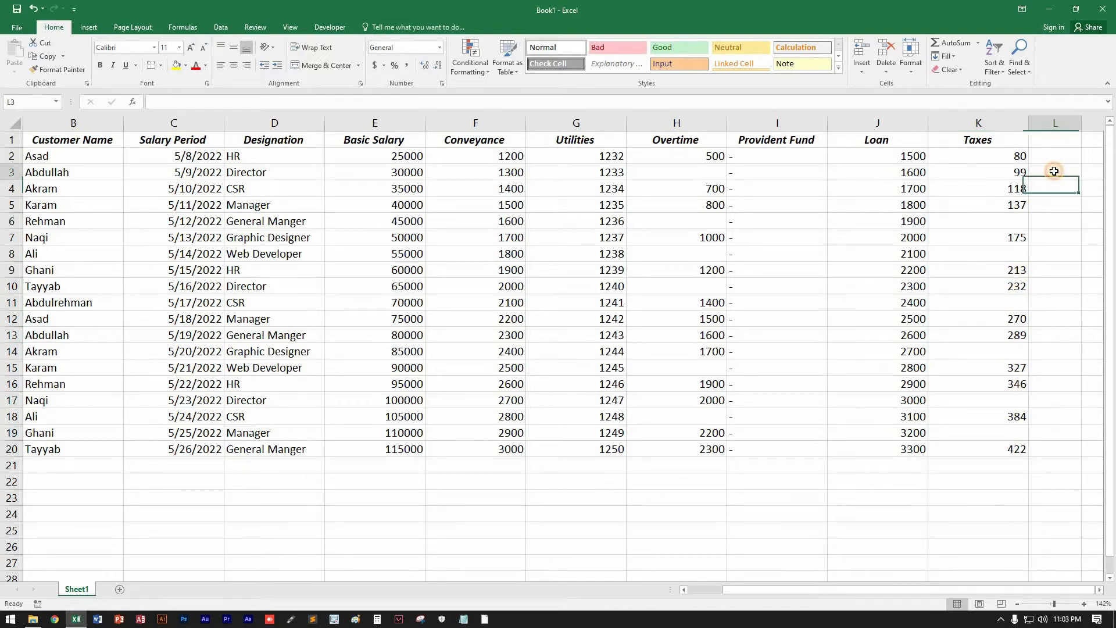
left_click_drag(994, 156, 2, 435)
left_click(663, 414)
left_click_drag(851, 156, 877, 451)
left_click(814, 224)
left_click(811, 175)
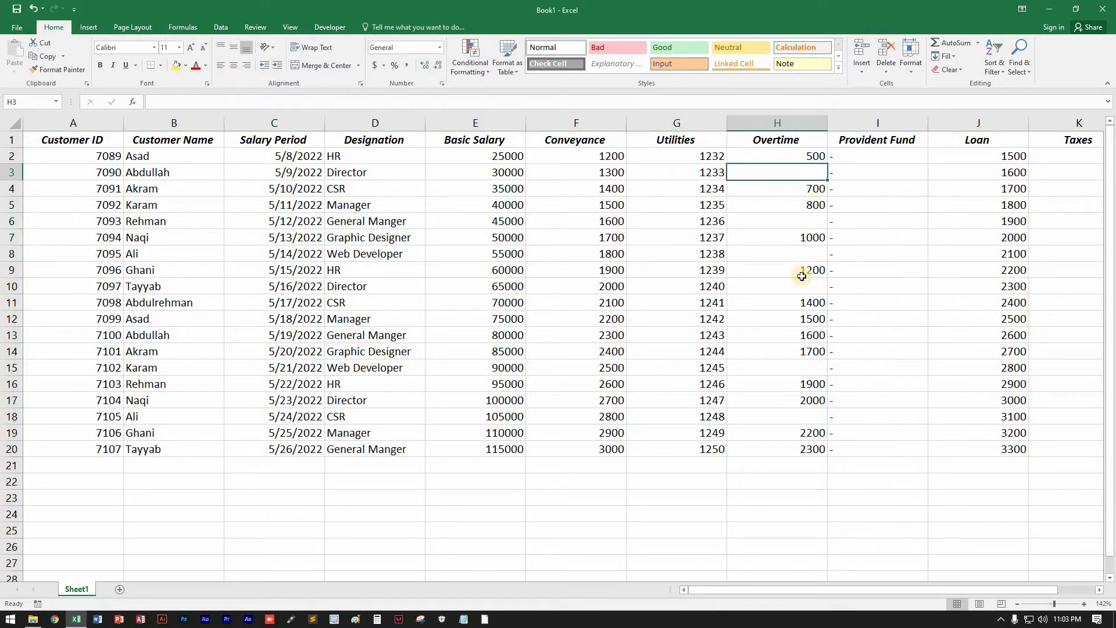
left_click_drag(809, 590, 879, 577)
Step: Enter a hyphen in the empty cell G24 below the data and copy that cell
left_click(575, 516)
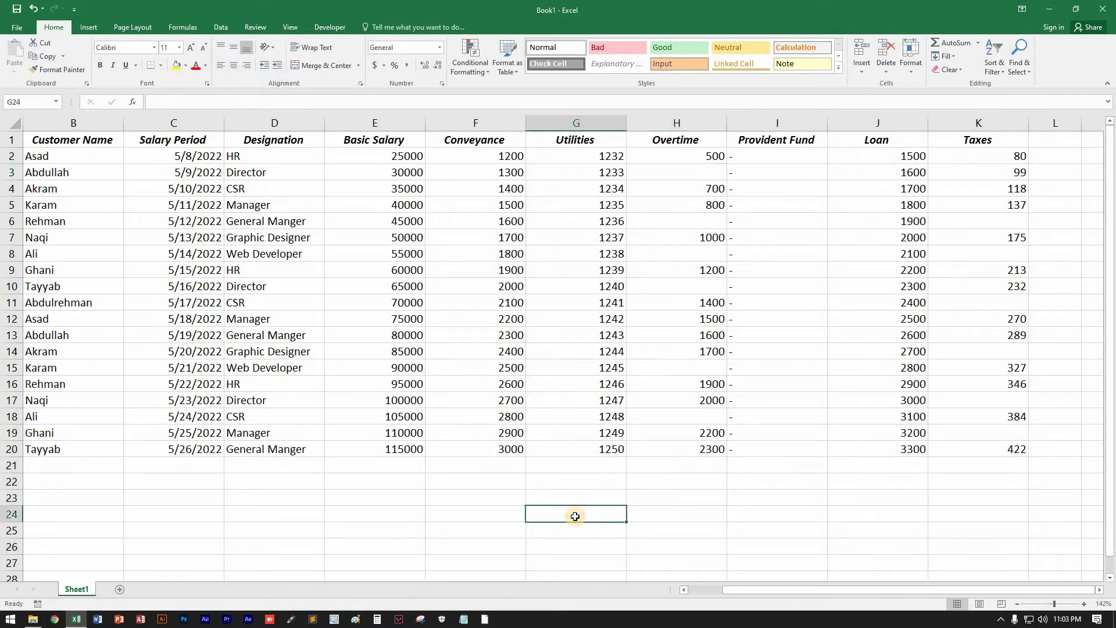
type("-")
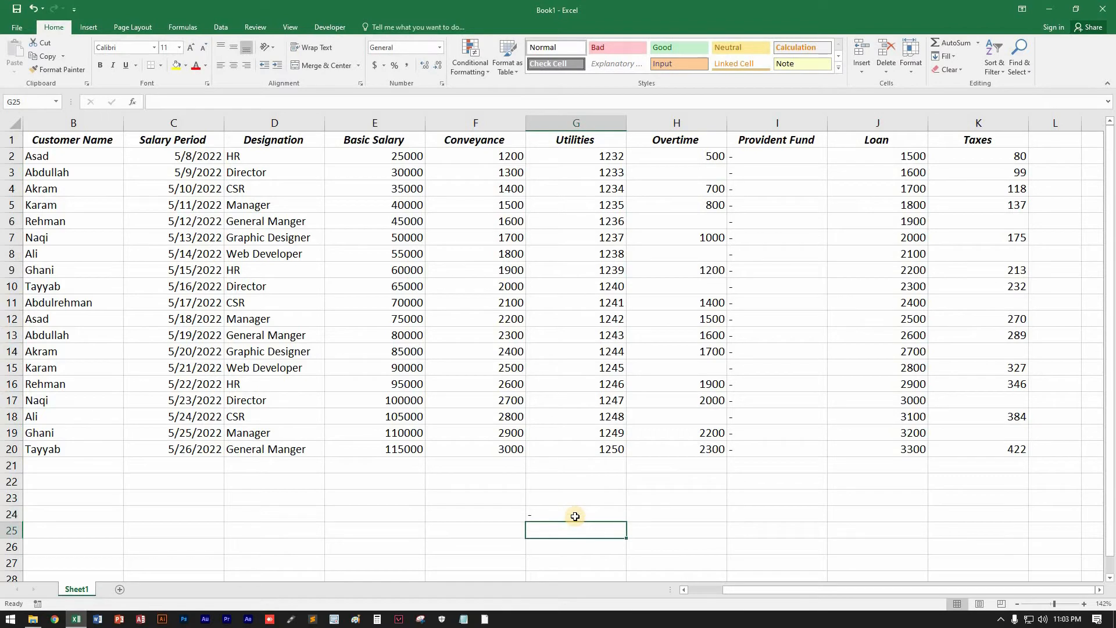
key("ctrl+c")
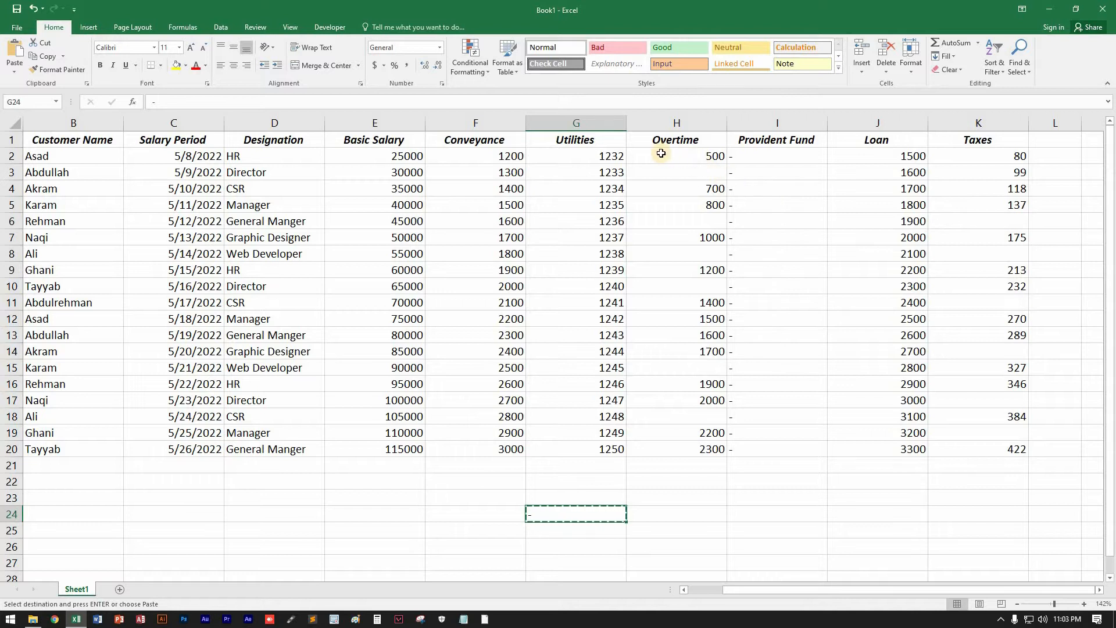
Step: Select only the blank cells within H2:K20 using Go To Special with the Blanks option
left_click_drag(662, 154, 1000, 204)
left_click_drag(1004, 289, 1011, 451)
key("F5")
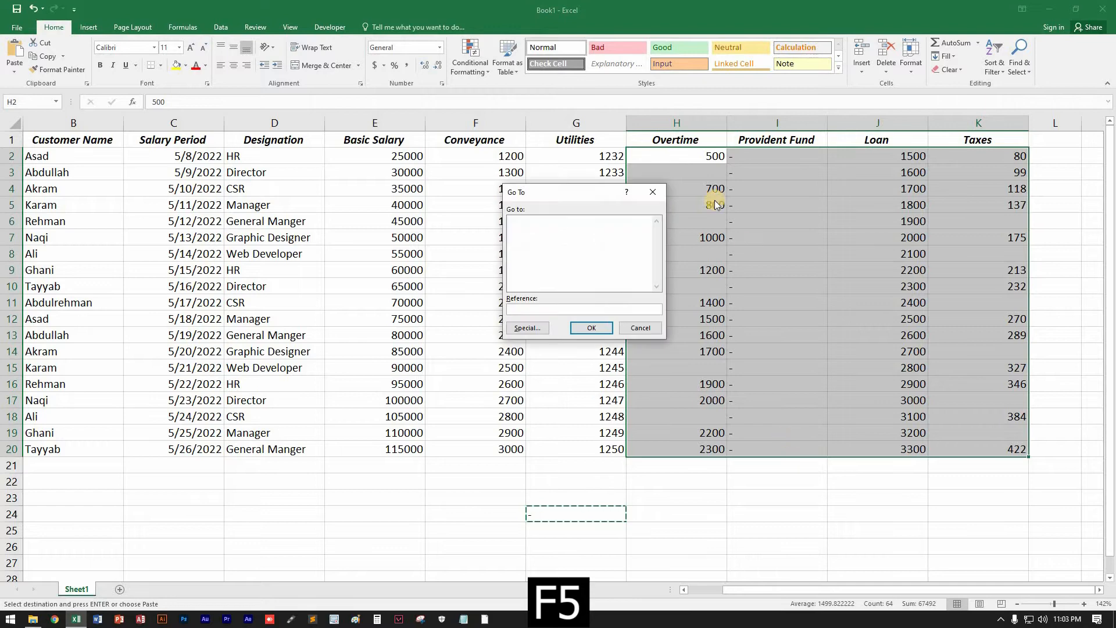
left_click_drag(544, 189, 571, 183)
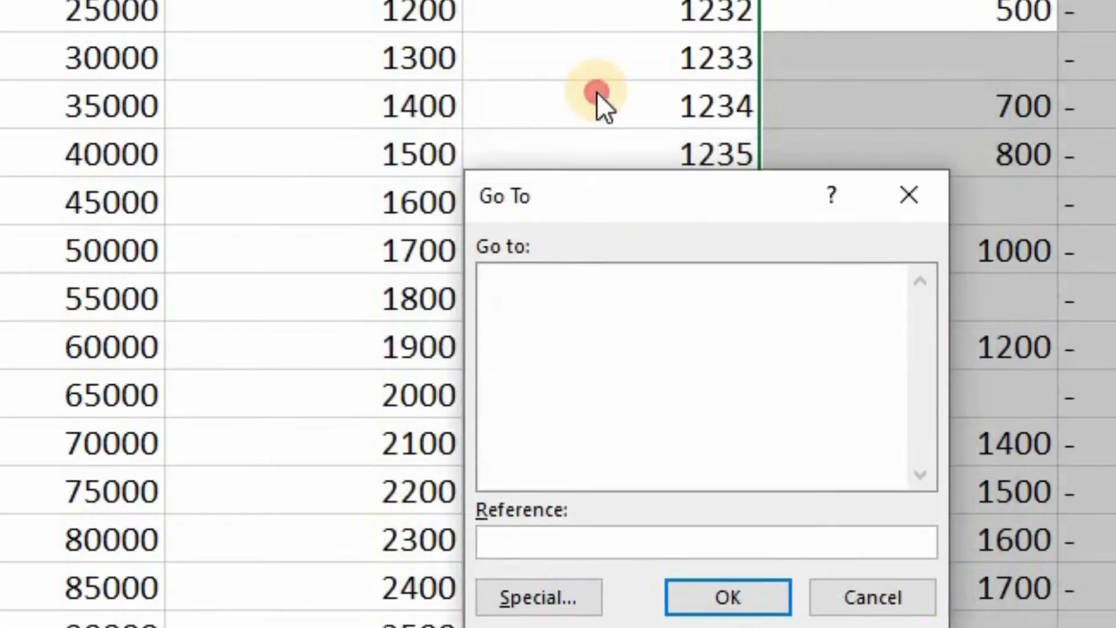
left_click_drag(597, 92, 526, 120)
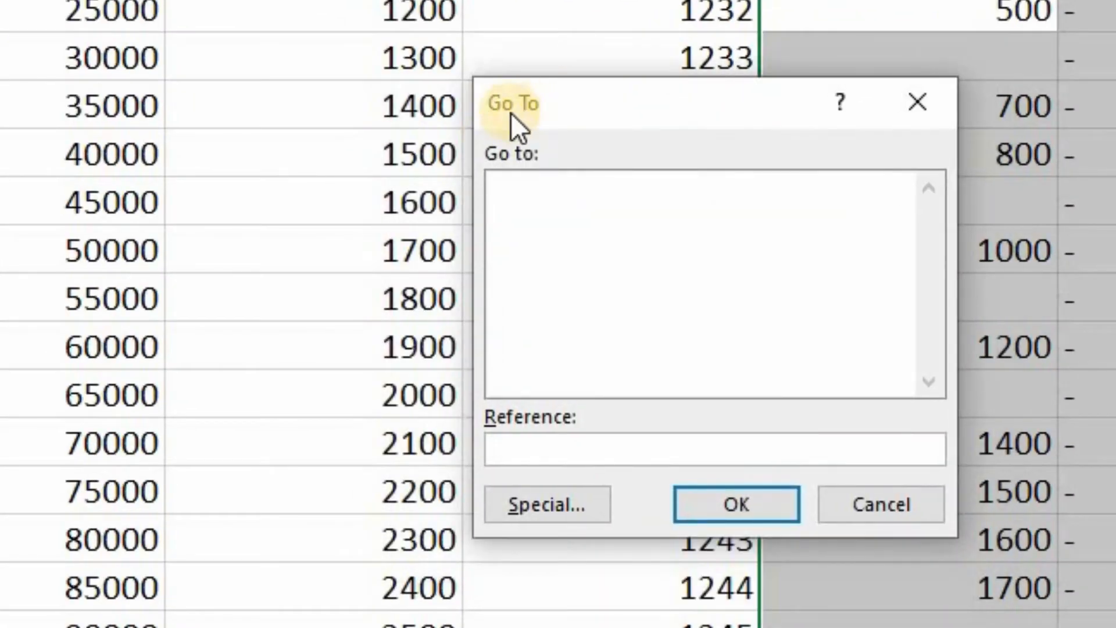
left_click(537, 508)
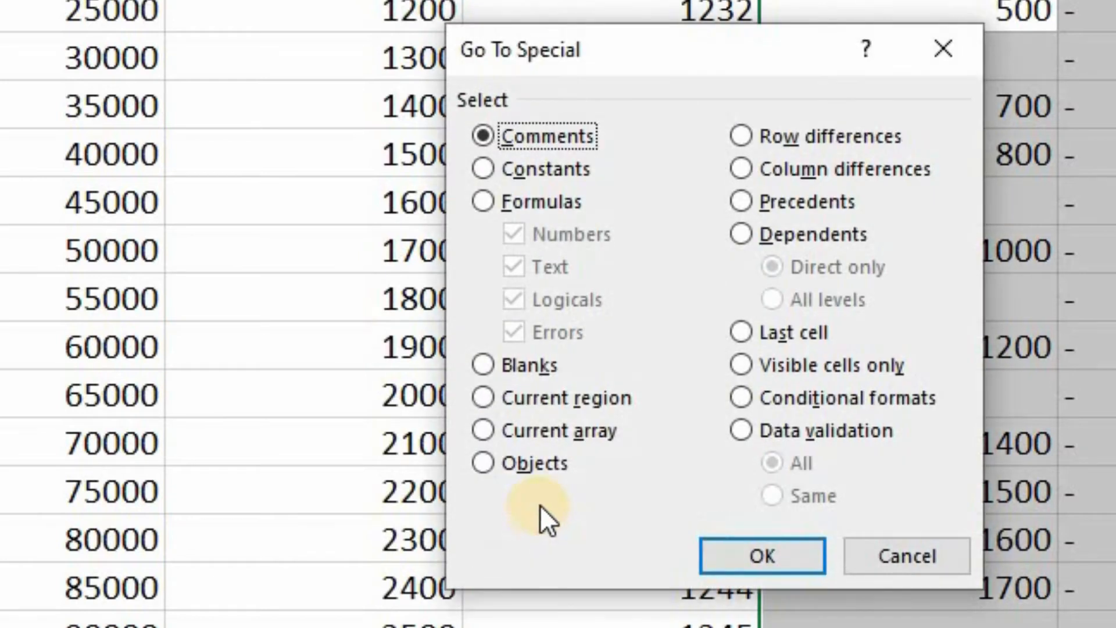
left_click(486, 364)
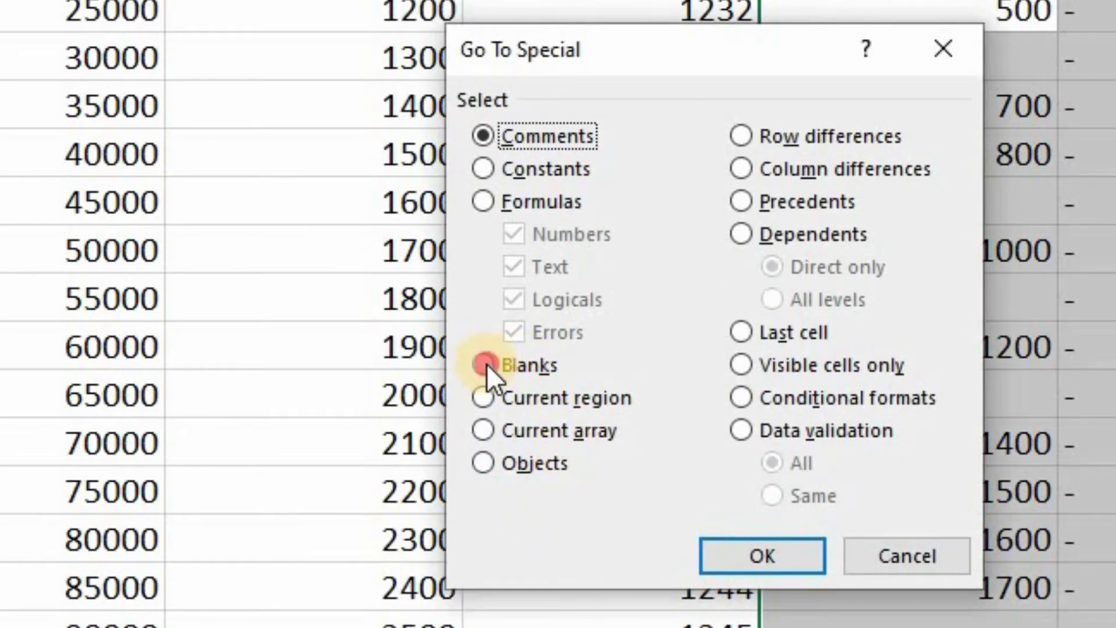
left_click(728, 549)
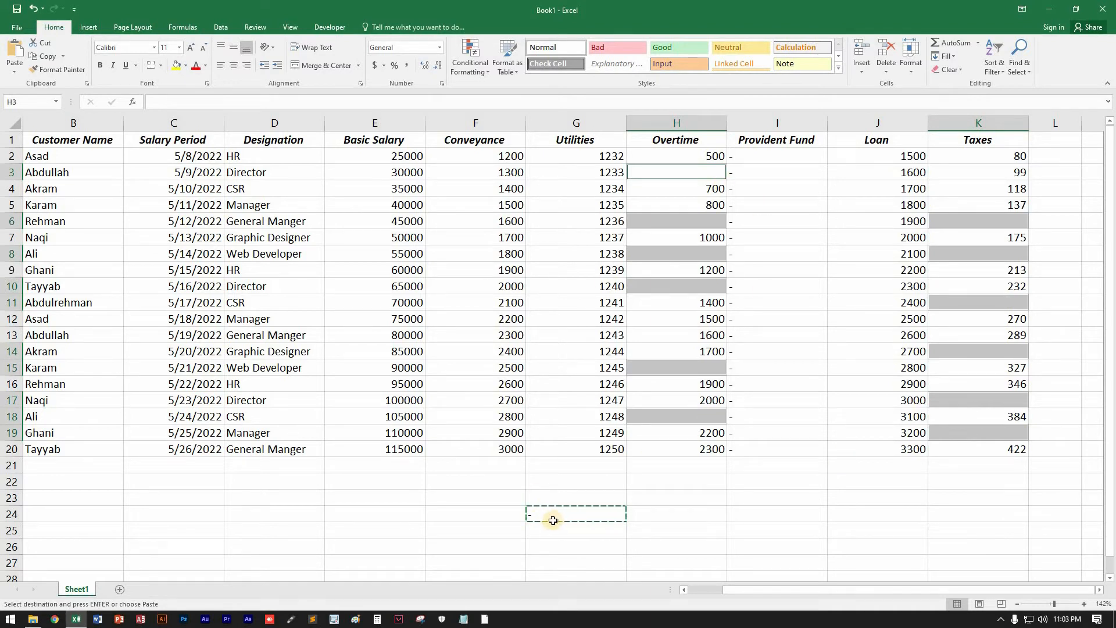
Step: Paste the copied hyphen into the selected blank cells and delete the helper hyphen in G24
key("ctrl+v")
key("Escape")
left_click(572, 511)
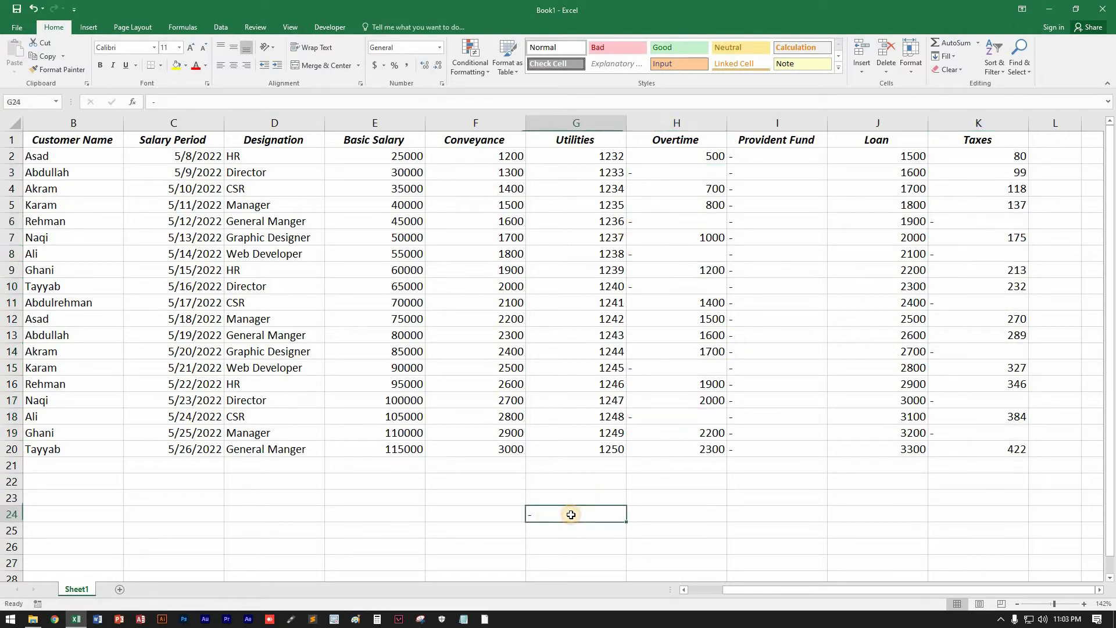
key("Delete")
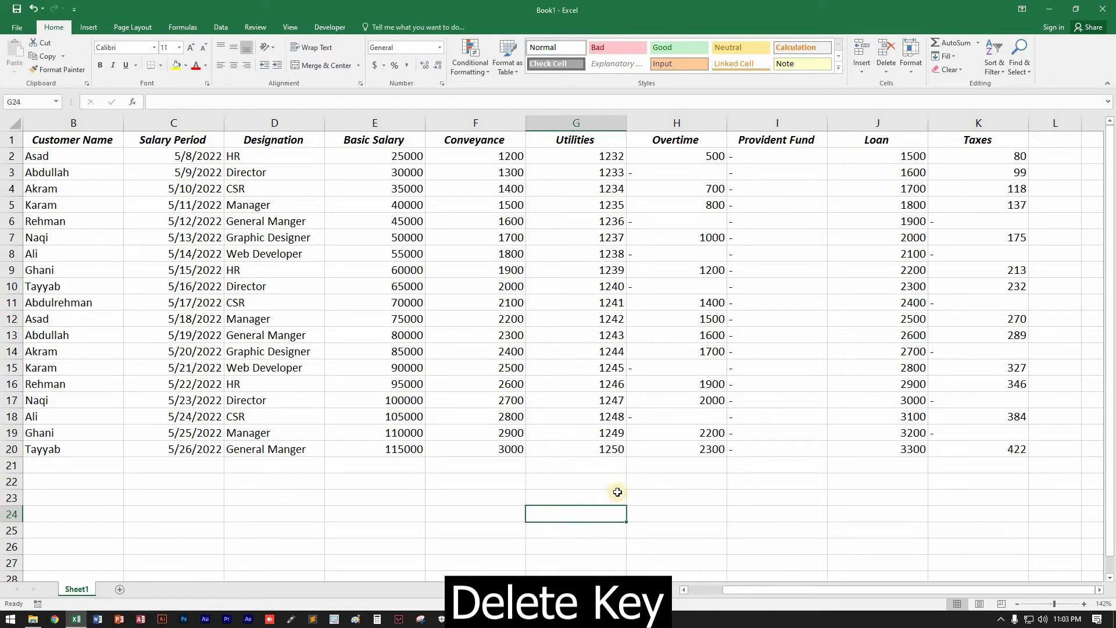
Step: Convert the range A1:K20 into a table with headers
left_click_drag(975, 142, 2, 450)
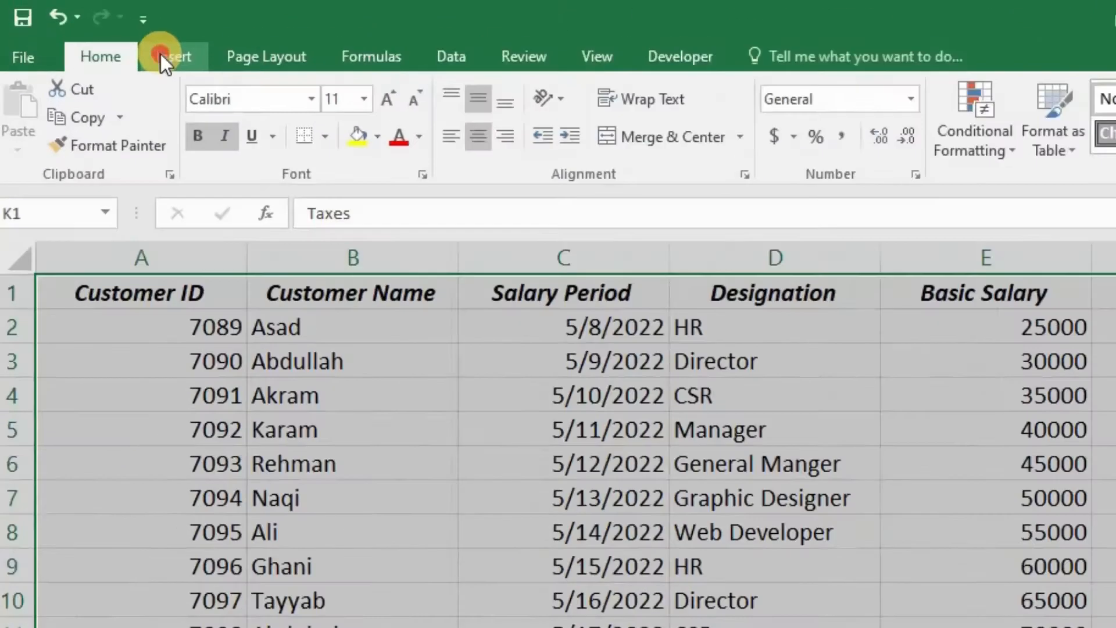
left_click(88, 27)
left_click(97, 50)
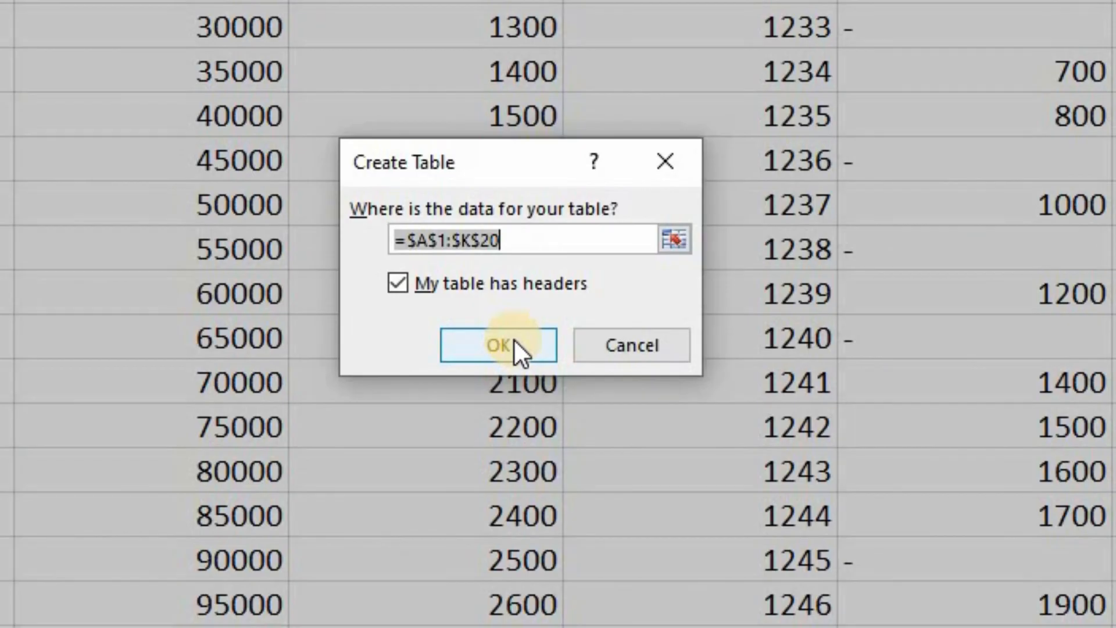
left_click(514, 340)
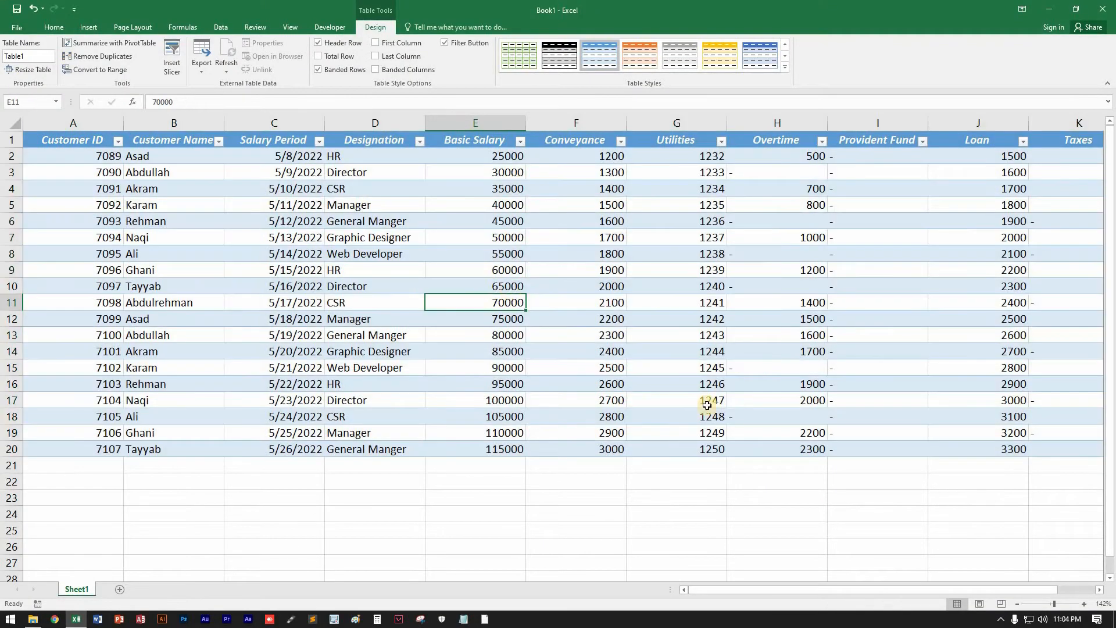
Step: Rename Sheet1 as Data
left_click_drag(747, 582, 871, 582)
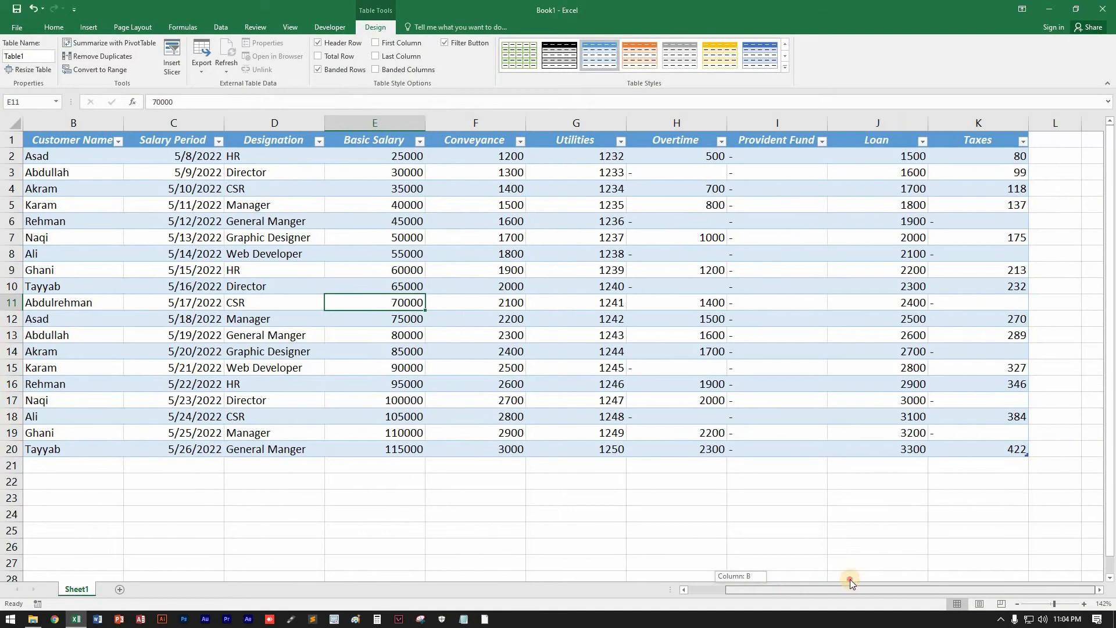
left_click_drag(786, 583, 729, 579)
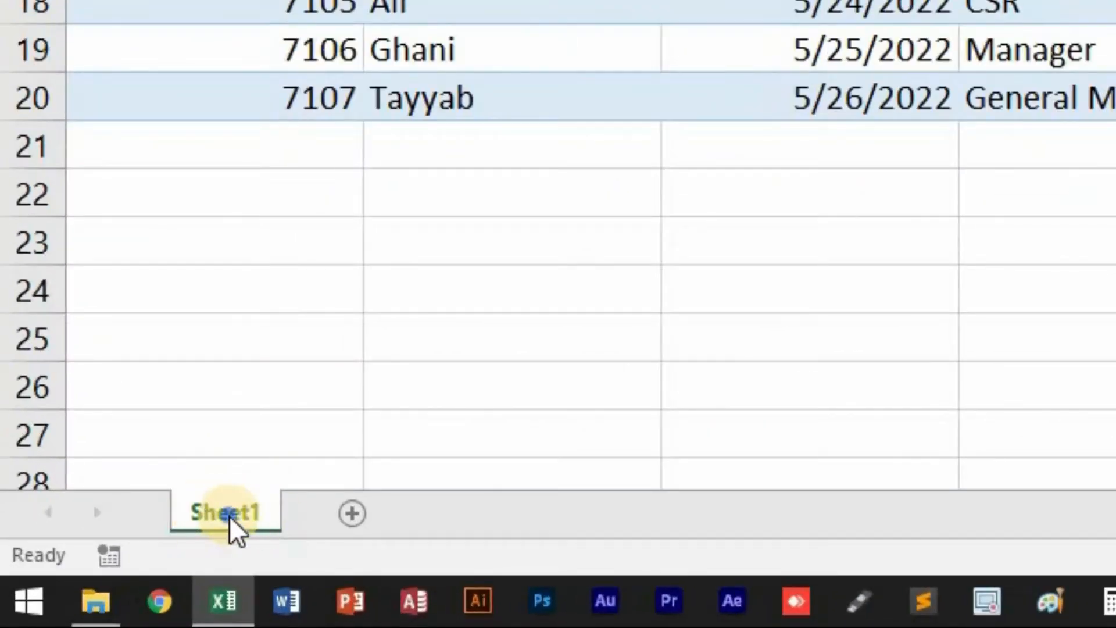
right_click(235, 526)
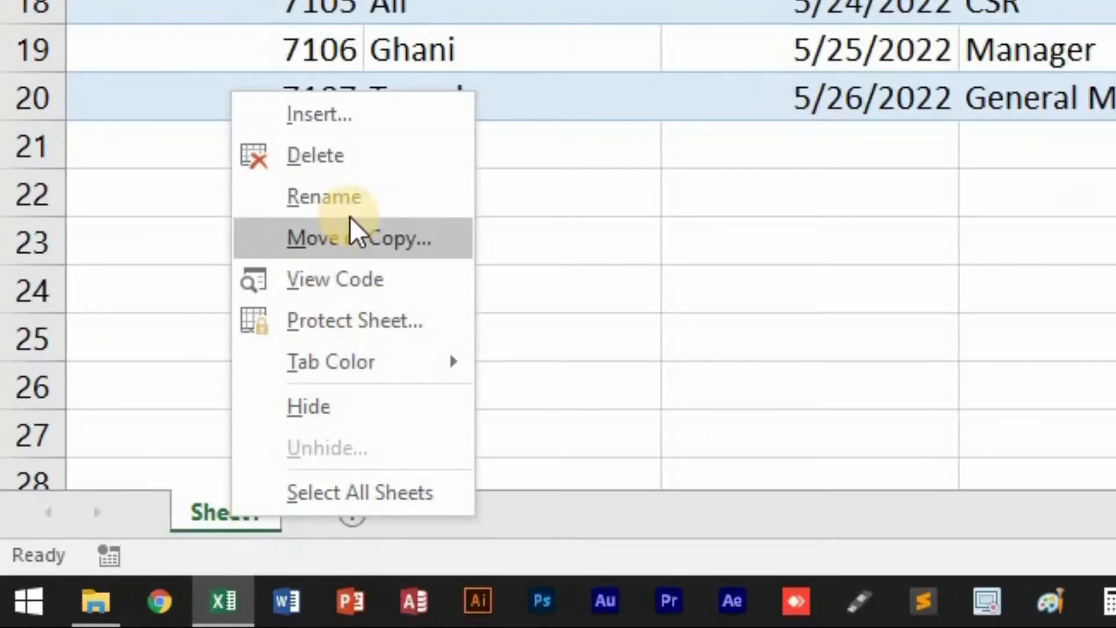
left_click(349, 201)
type("Da")
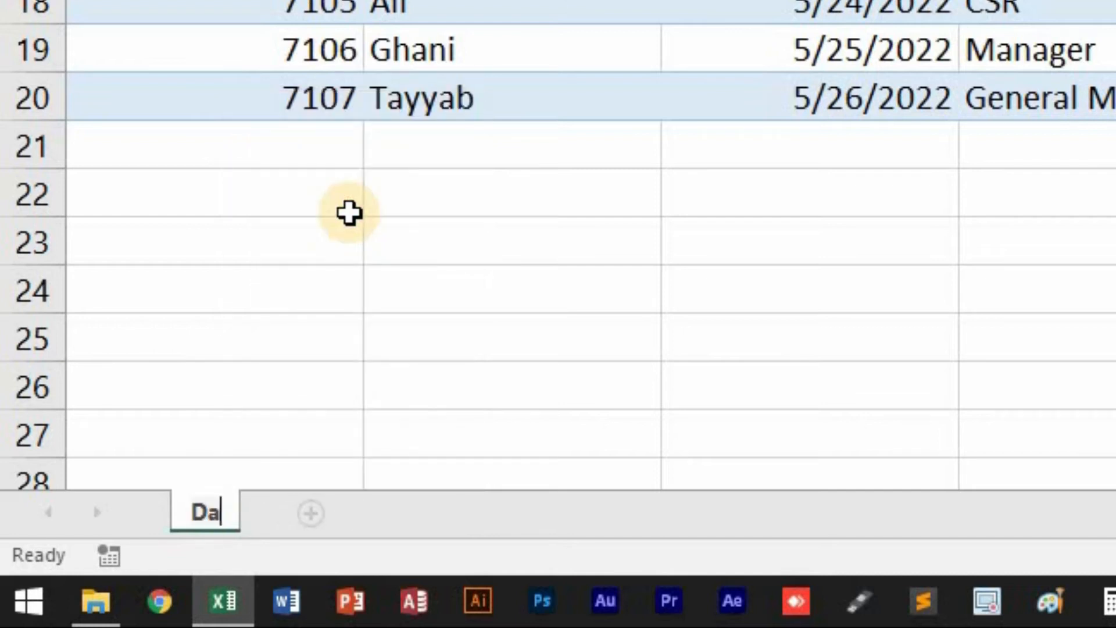
type("ta")
key("Return")
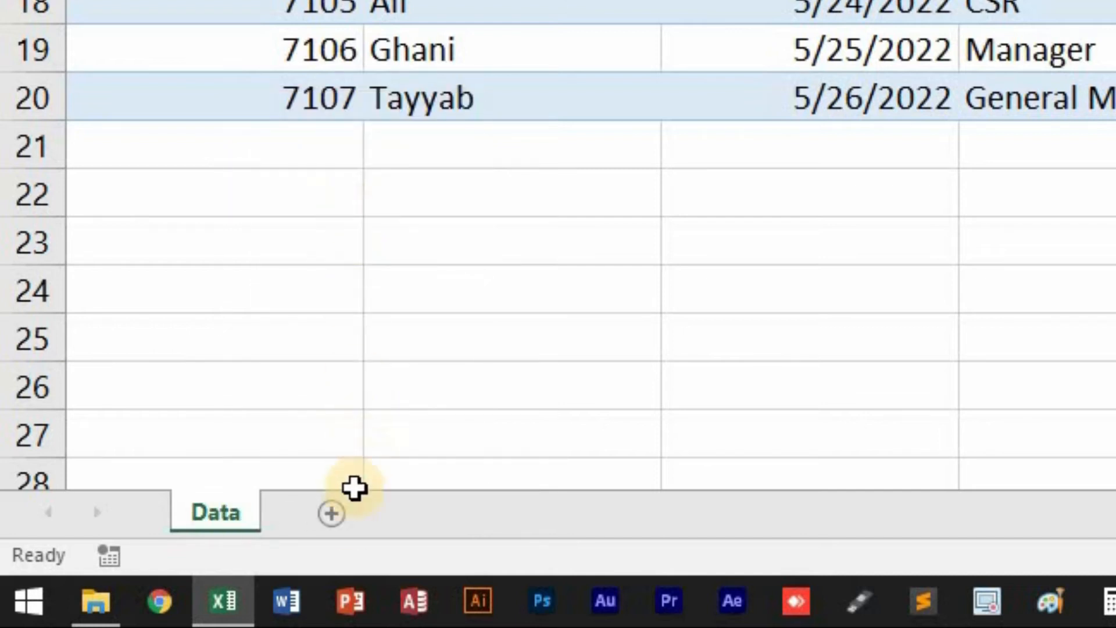
Step: Add a new worksheet after Data and name it Salary Slip
left_click(341, 514)
right_click(354, 519)
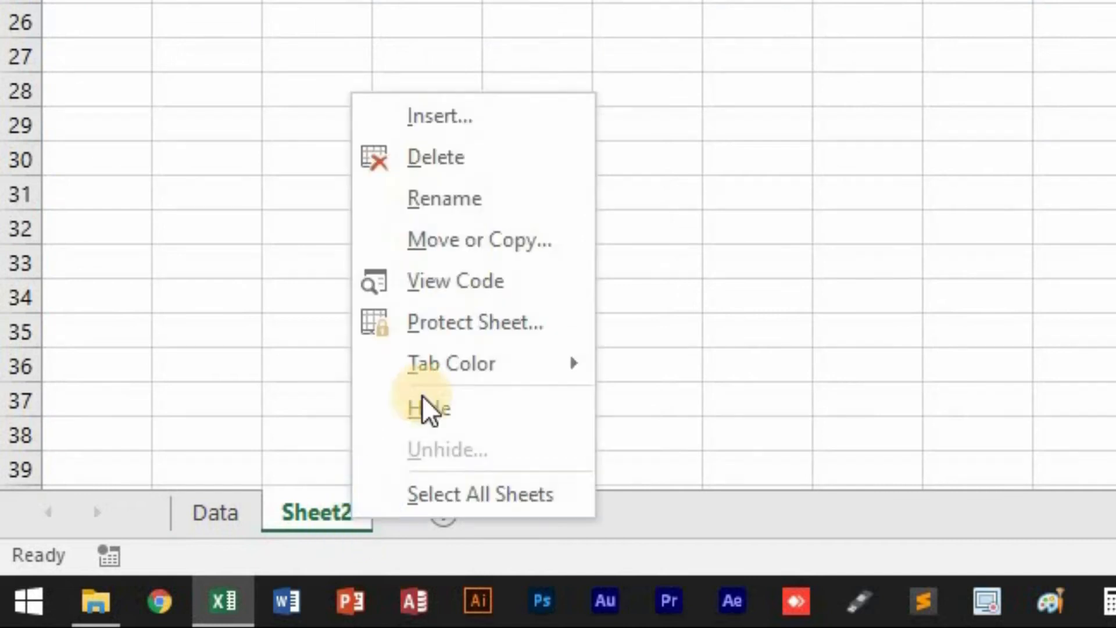
left_click(461, 204)
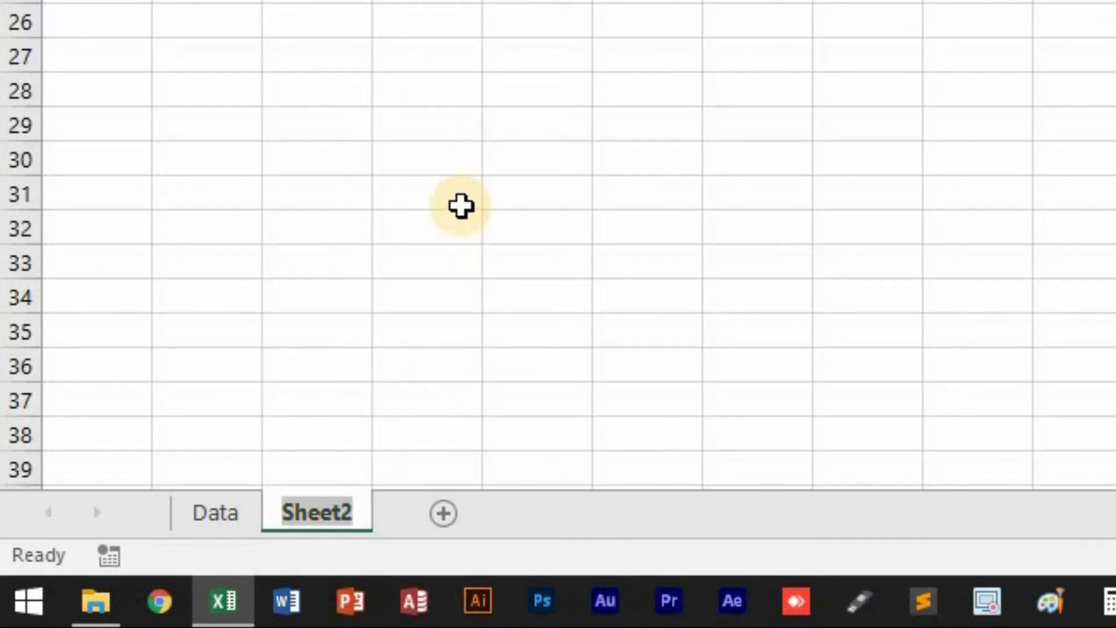
type("Salar")
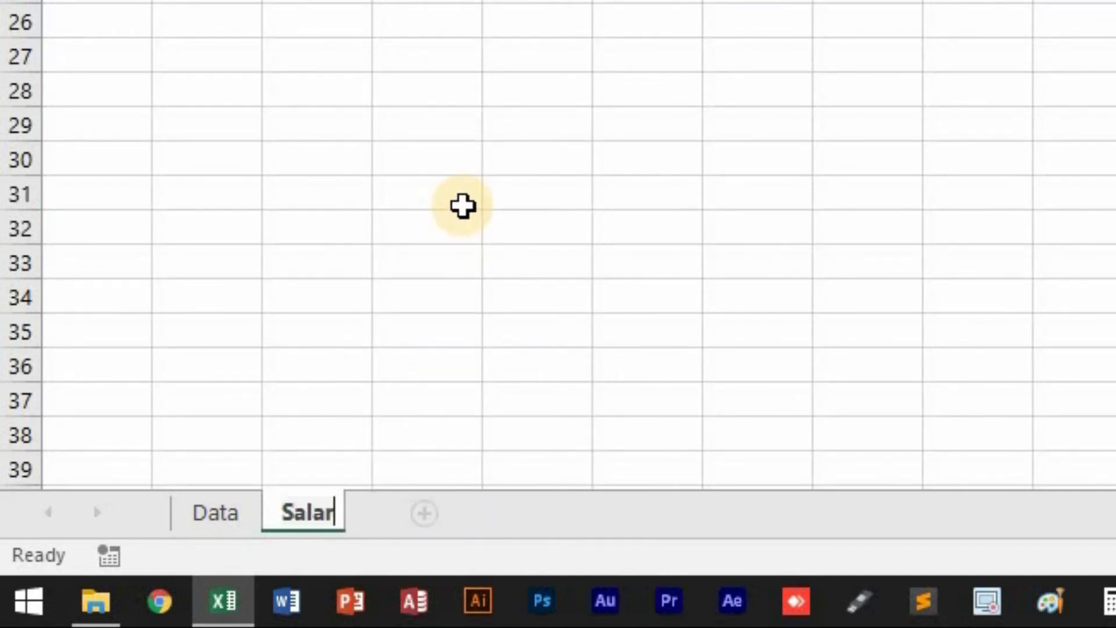
key("BackSpace")
type("ra")
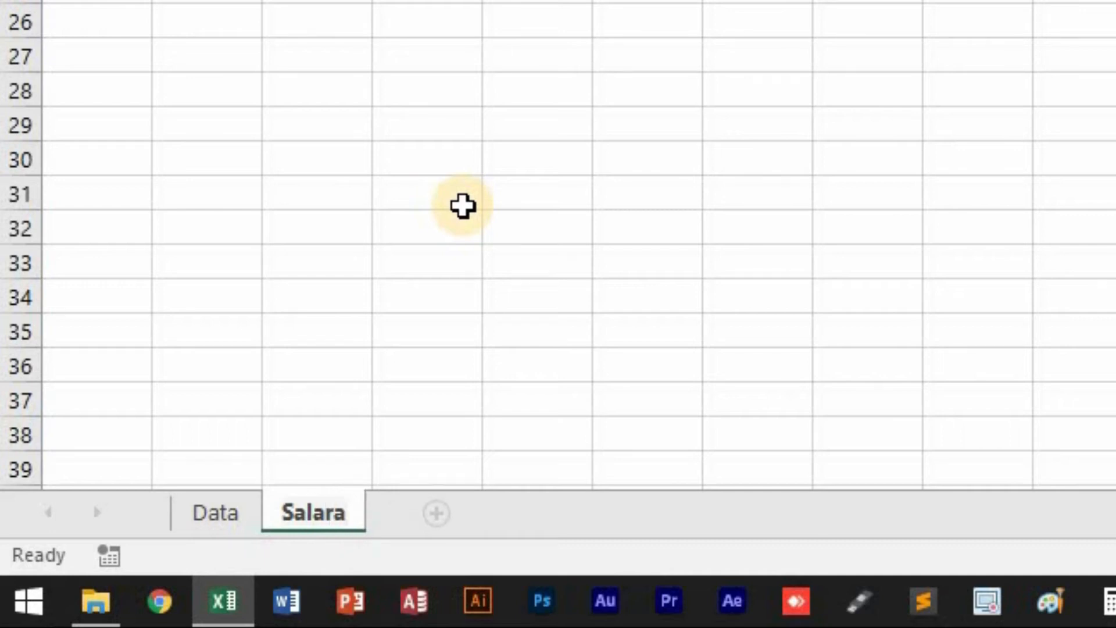
key("BackSpace")
type("y Sl")
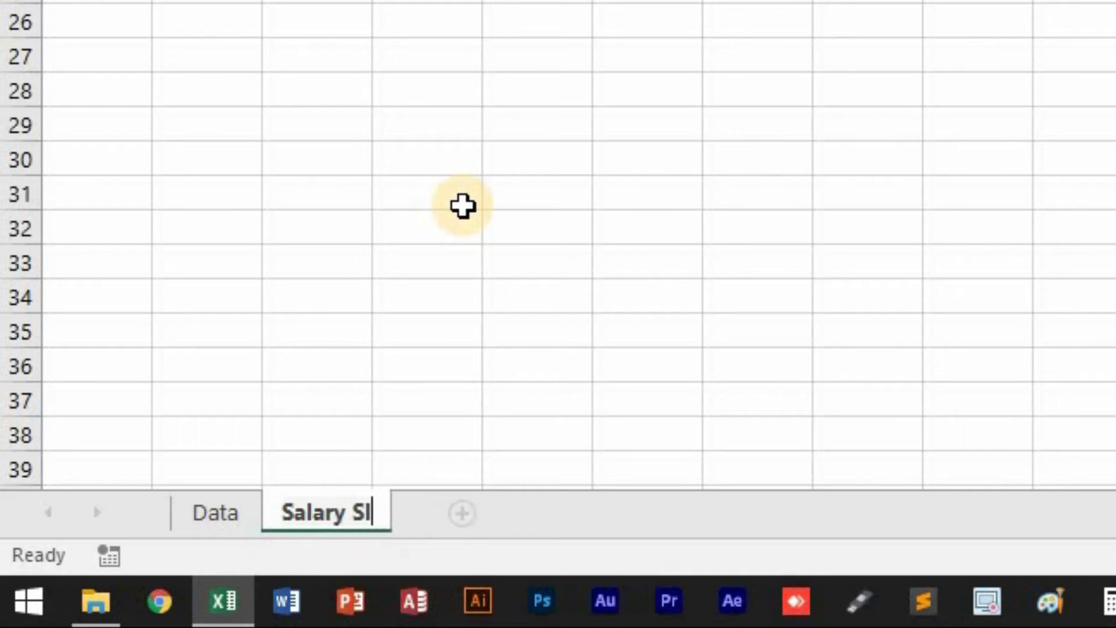
type("ip")
key("Return")
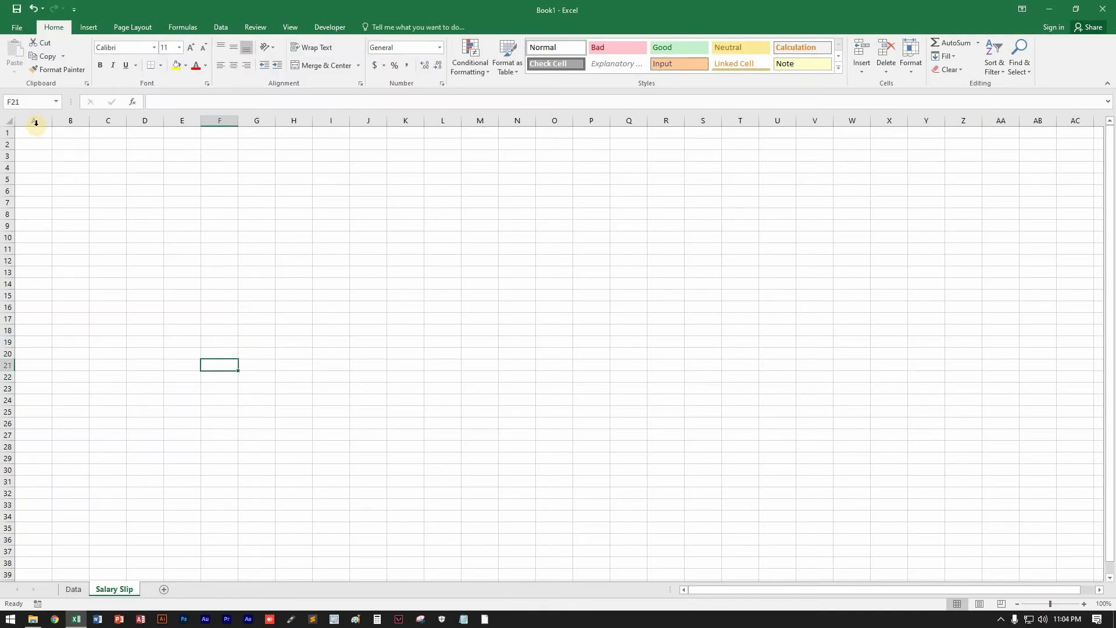
Step: Save the workbook to the Desktop as Salary Slip in Excel Workbook format
left_click(24, 30)
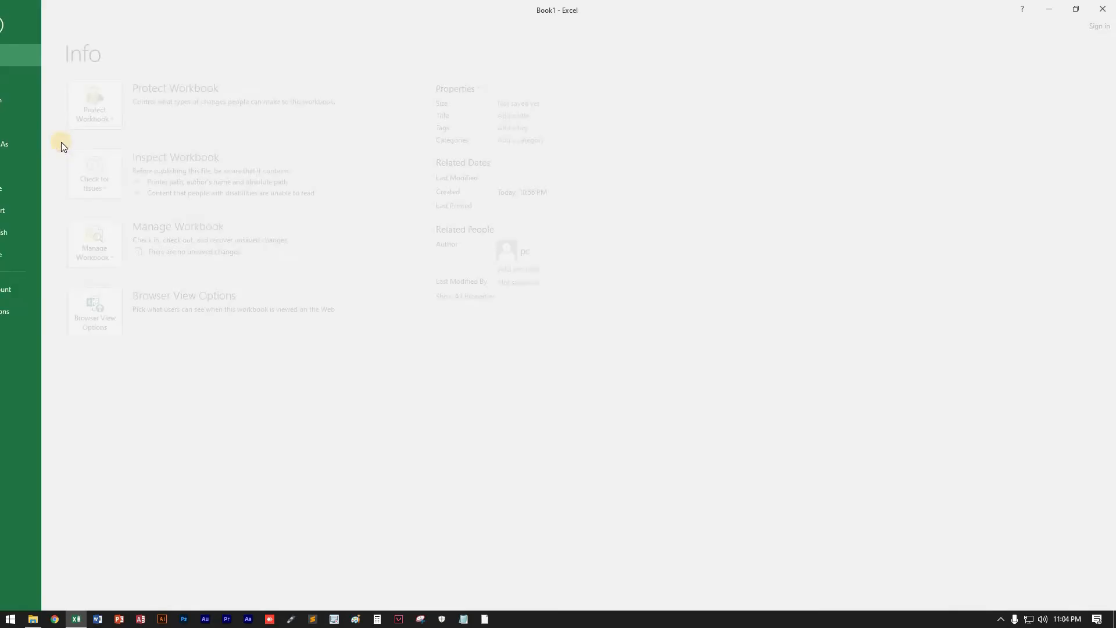
left_click(60, 143)
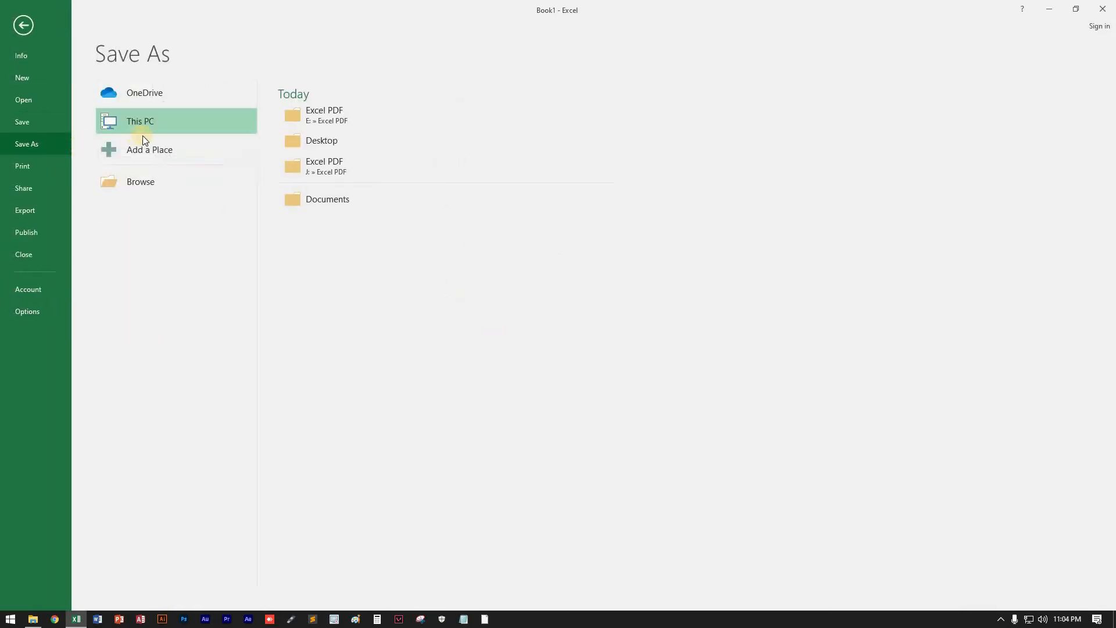
left_click(329, 148)
left_click(85, 104)
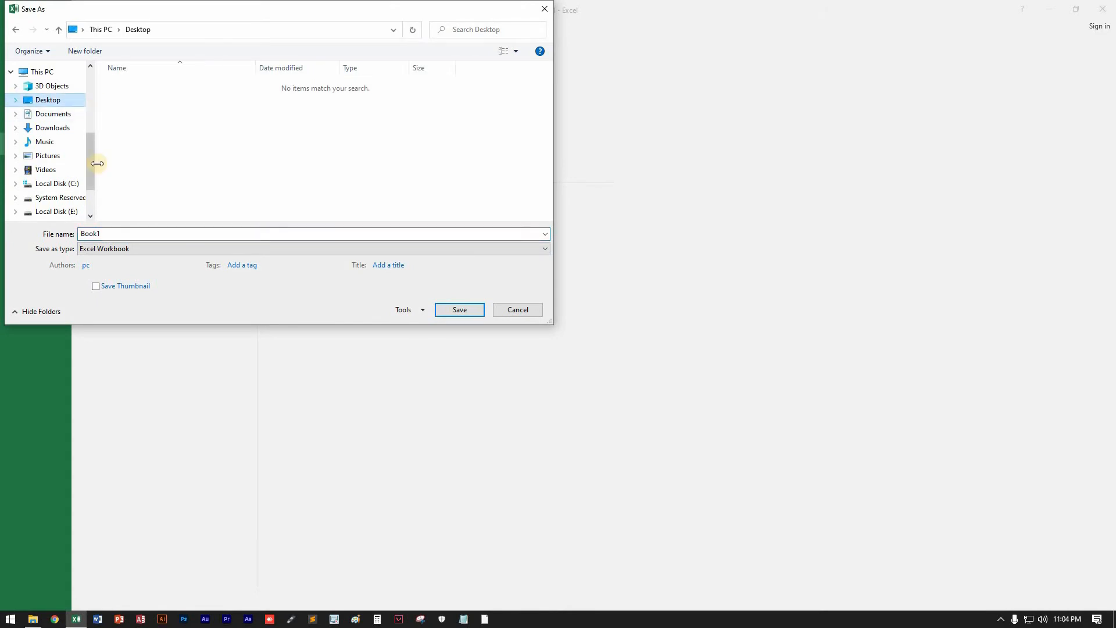
double_click(118, 233)
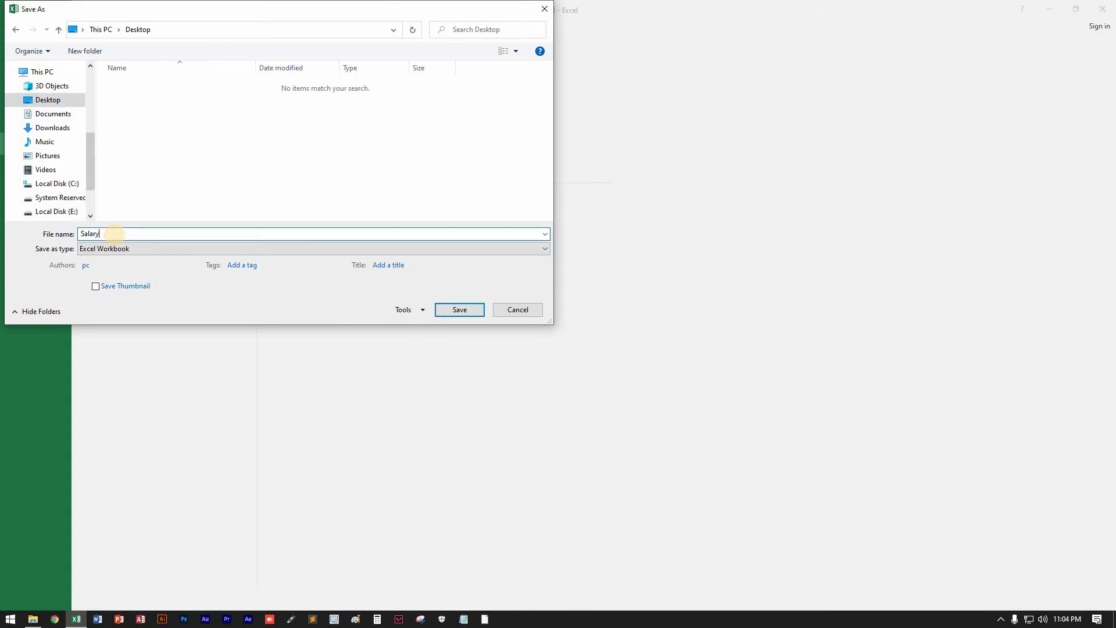
type("Salary Slip")
key("Return")
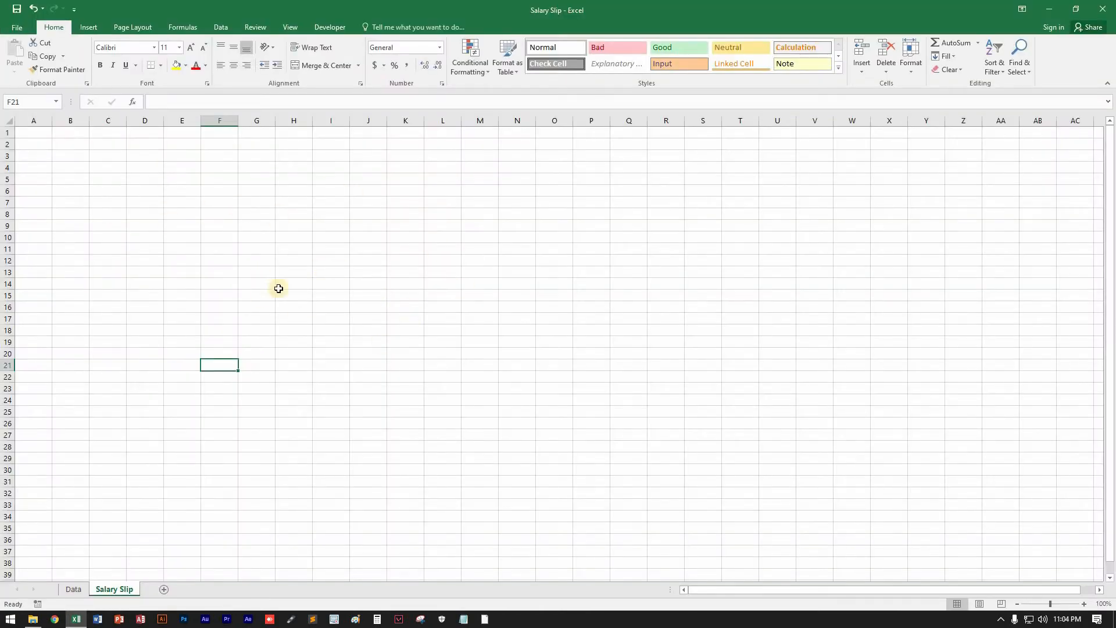
right_click(372, 246)
left_click(250, 233)
left_click(204, 183)
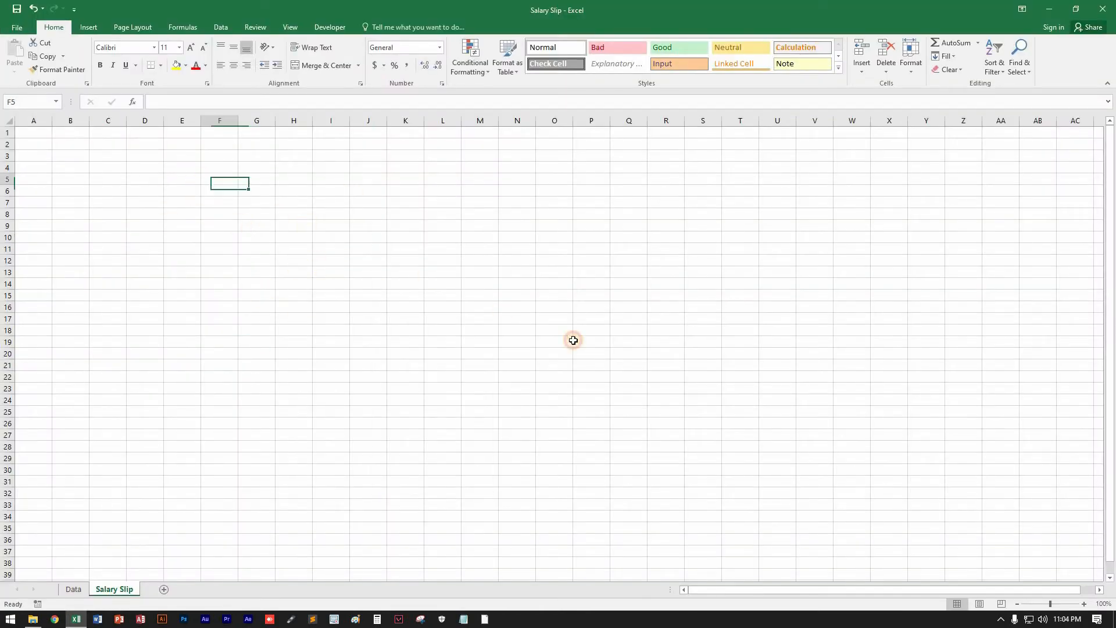
left_click_drag(573, 340, 710, 406)
left_click(482, 271)
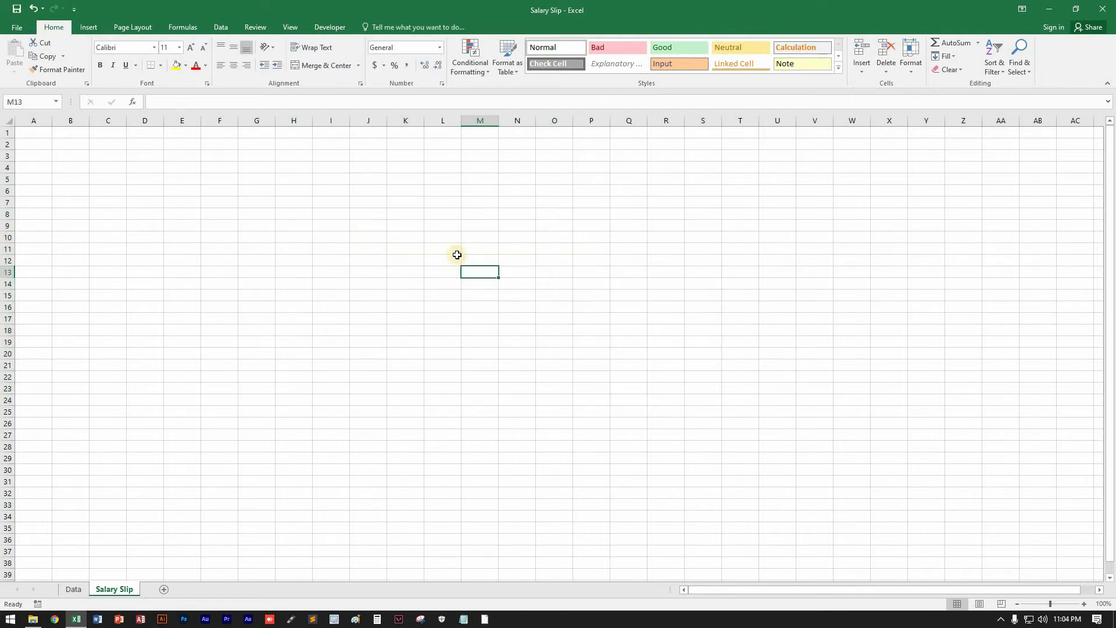
left_click(411, 201)
left_click(412, 215)
left_click(411, 236)
left_click(408, 250)
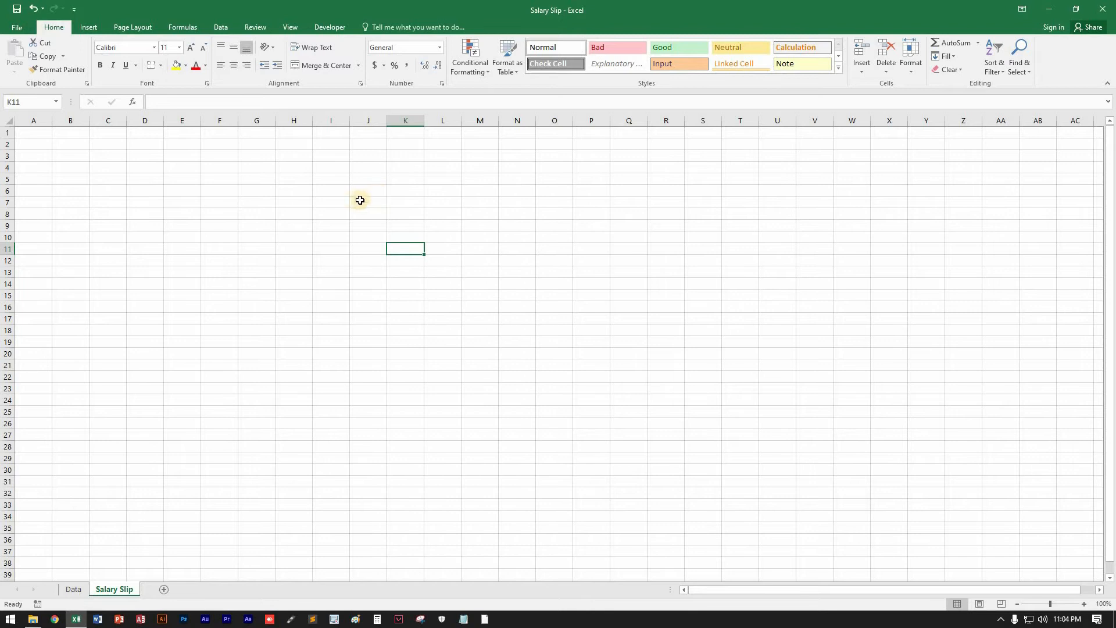
Step: Copy the header row A1:K1 from the Data sheet and paste it transposed into Salary Slip starting at J6
left_click(372, 193)
left_click(69, 588)
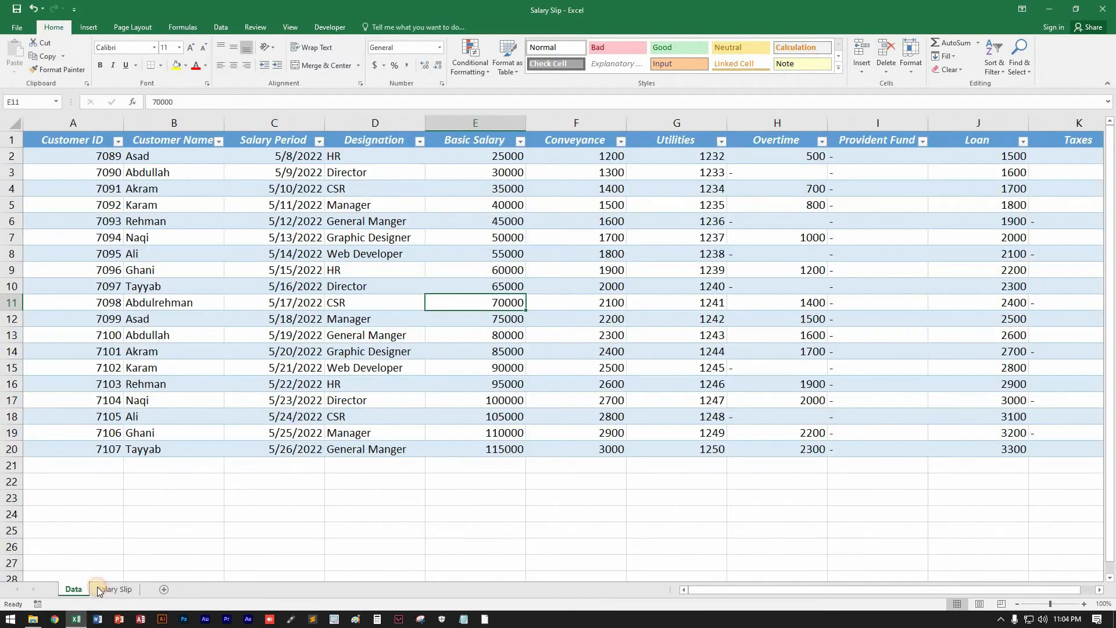
left_click(108, 591)
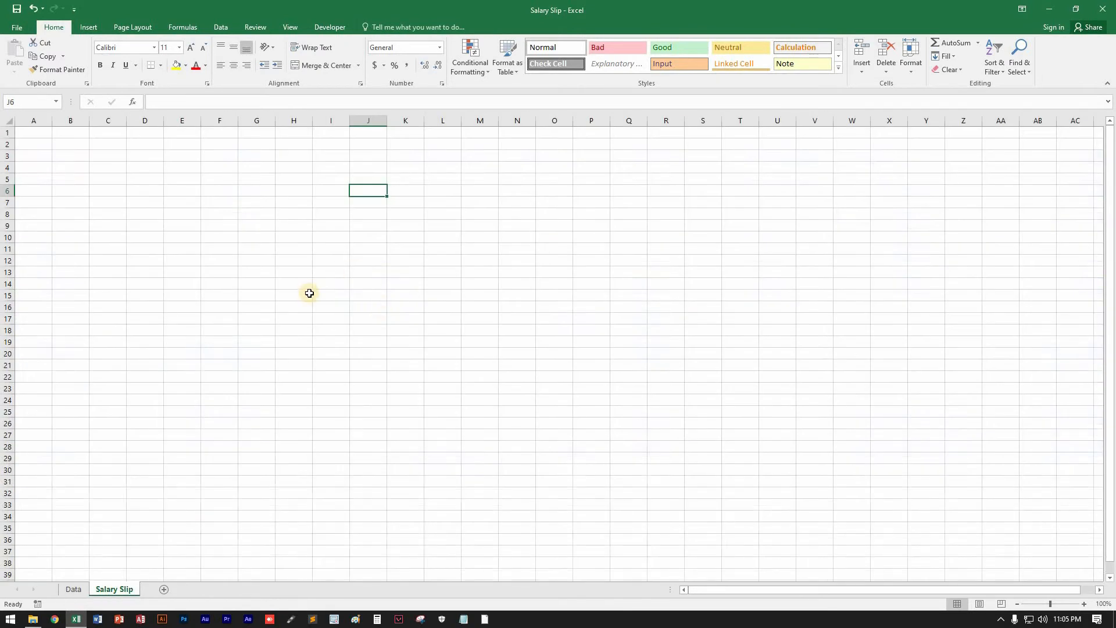
key("ctrl+Page_Up")
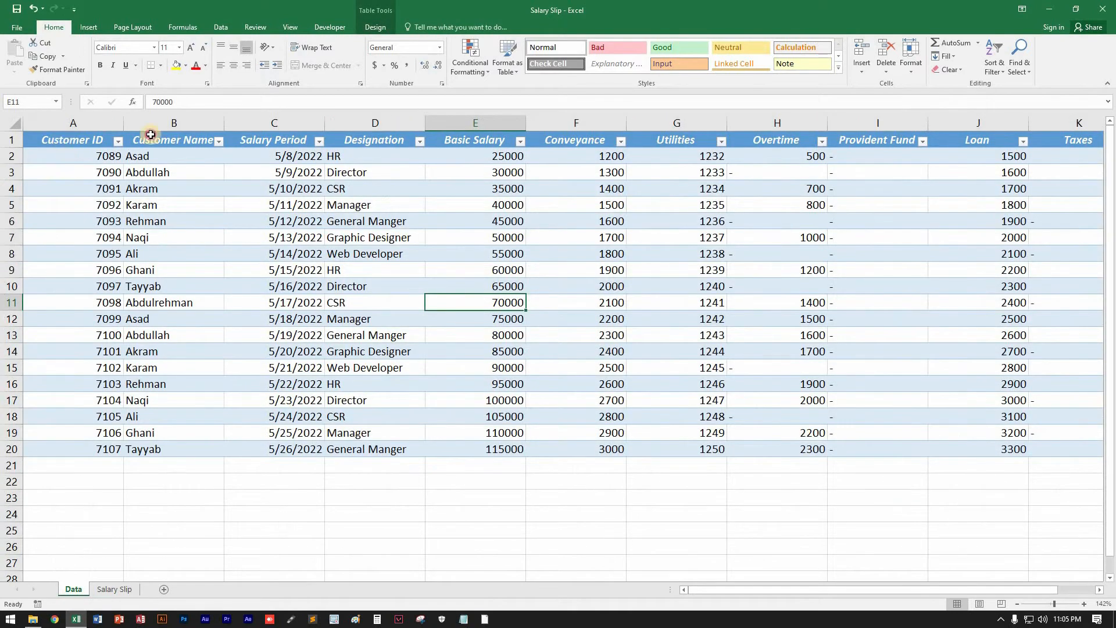
left_click_drag(105, 140, 1113, 139)
left_click_drag(994, 135, 994, 136)
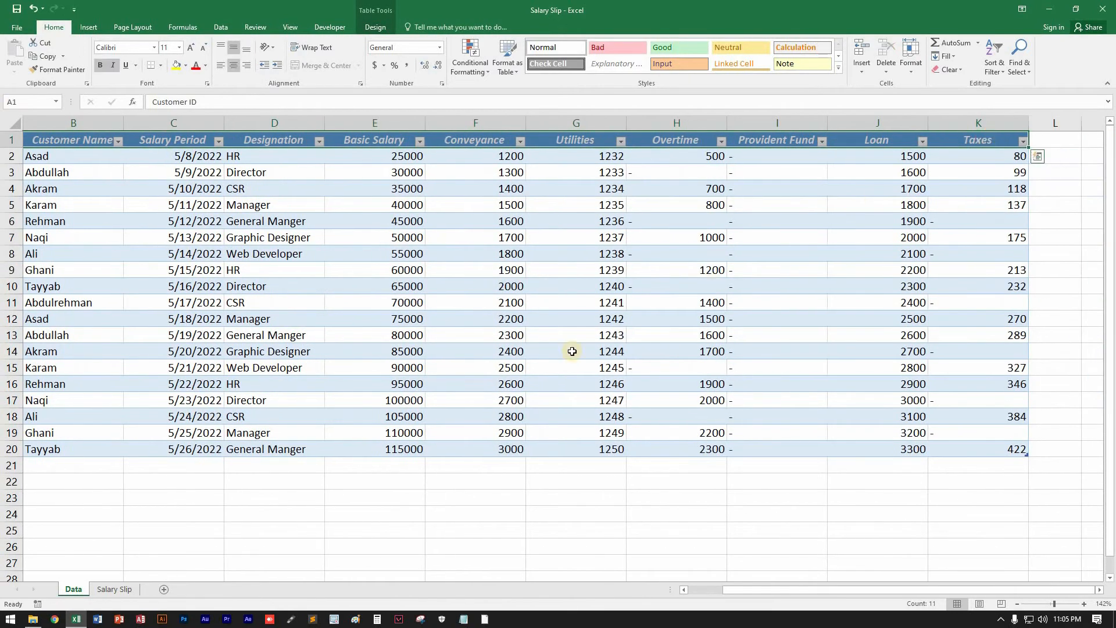
left_click(43, 60)
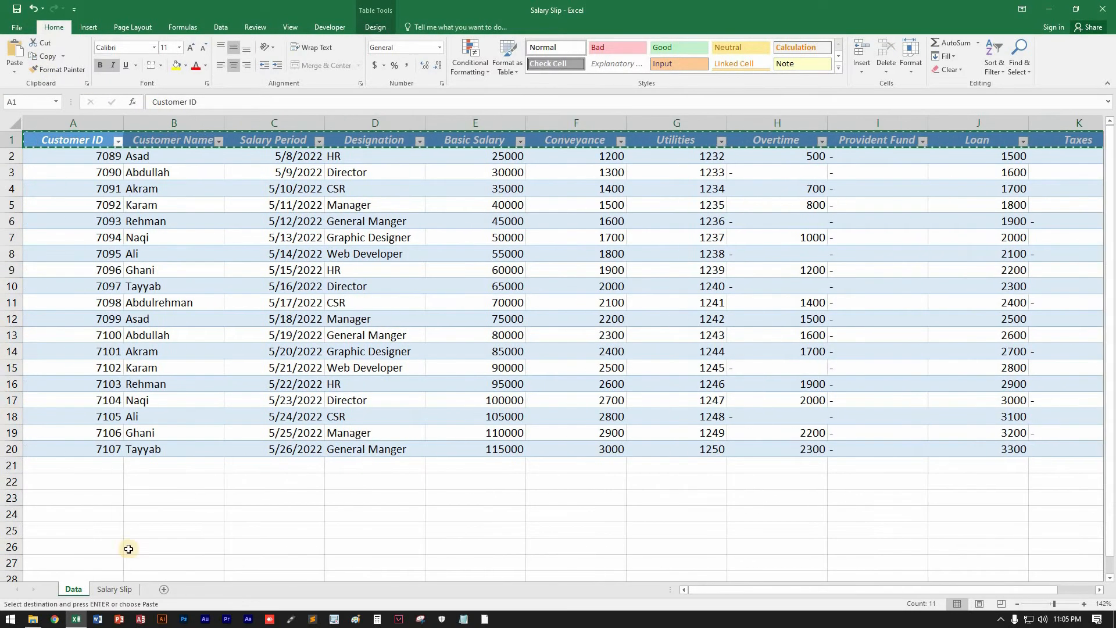
left_click(115, 589)
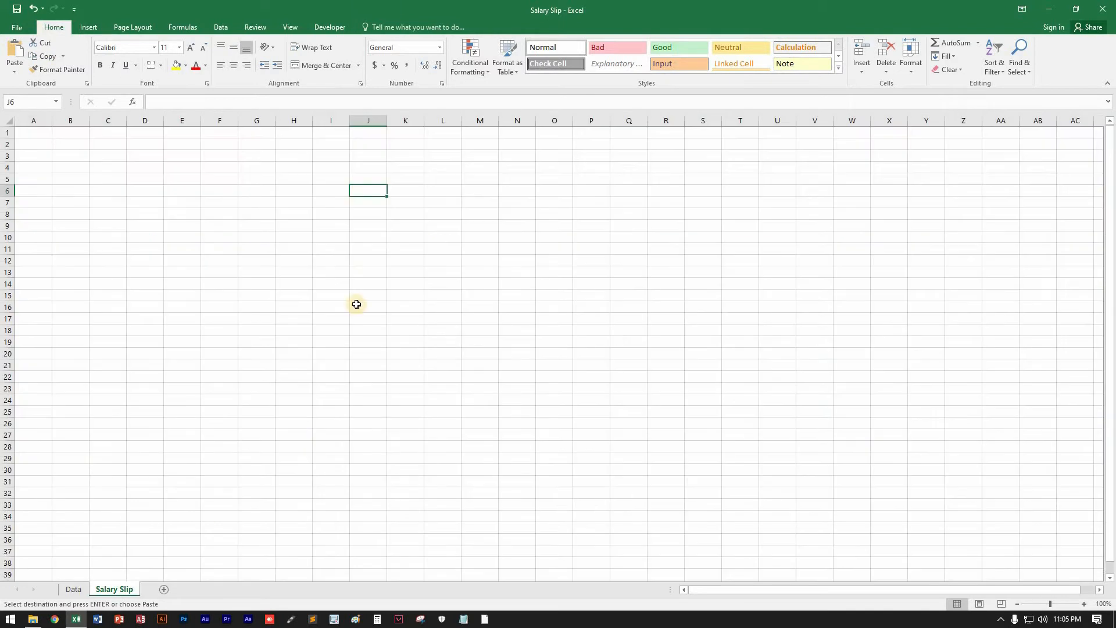
left_click(15, 71)
left_click(48, 118)
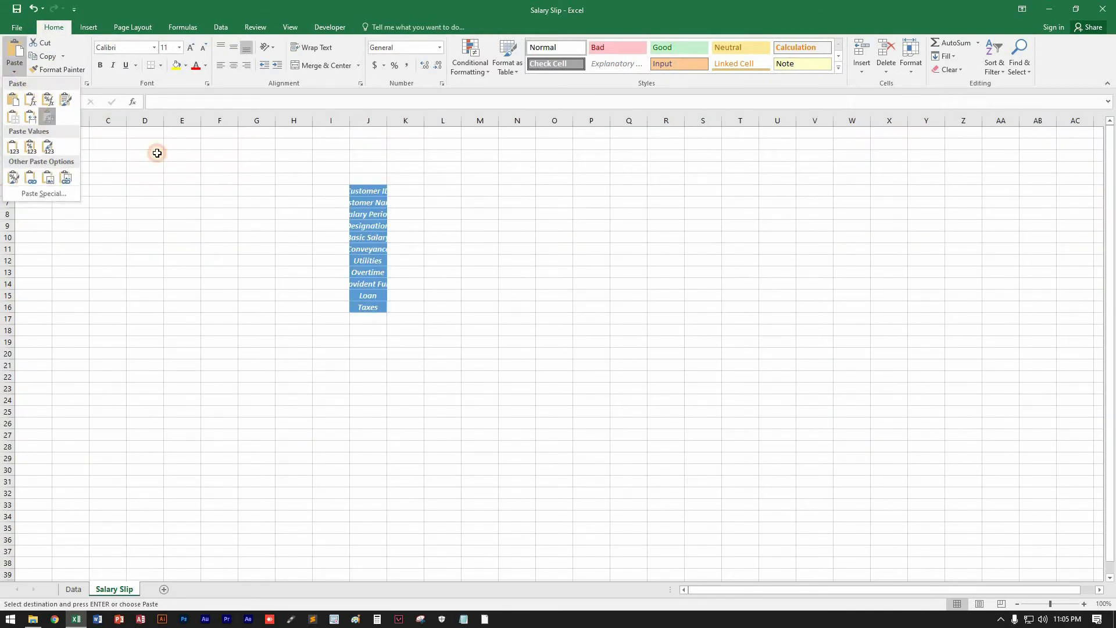
Step: Autofit column J to the pasted labels and clear their formatting
double_click(384, 121)
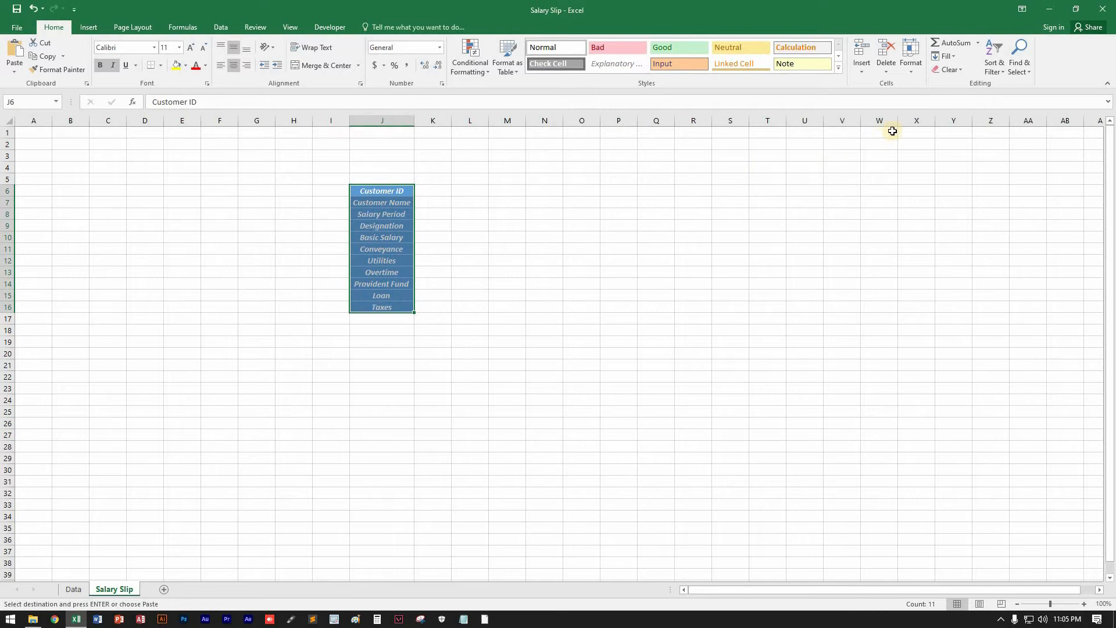
left_click(954, 71)
left_click(962, 110)
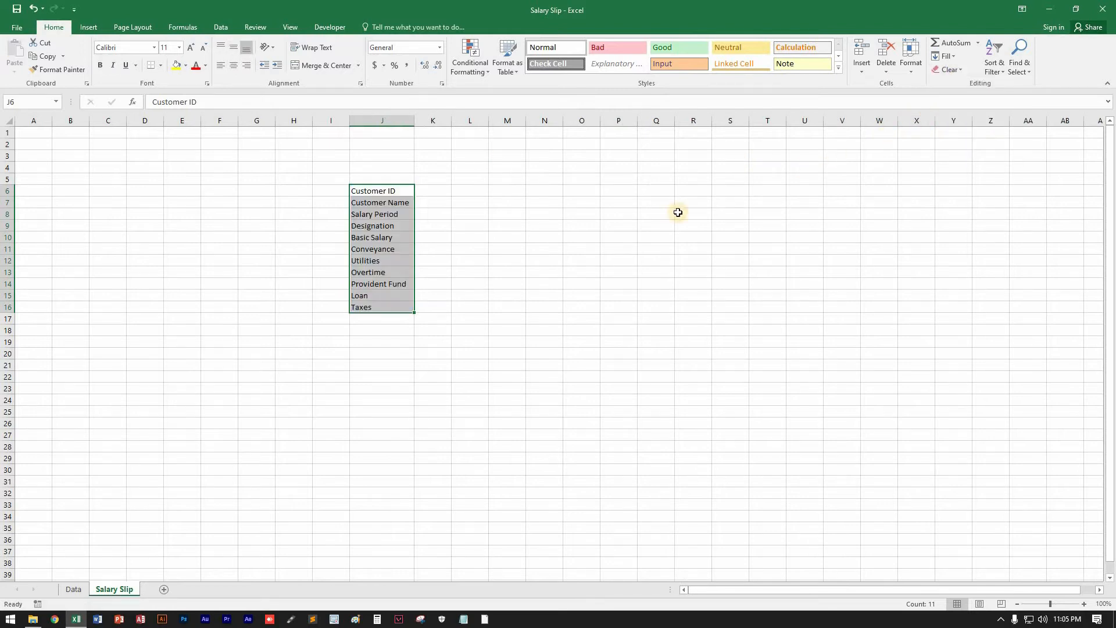
left_click(580, 237)
Step: Copy the Customer ID and Customer Name labels from J6:J7 to E6:E7
left_click_drag(370, 191, 374, 202)
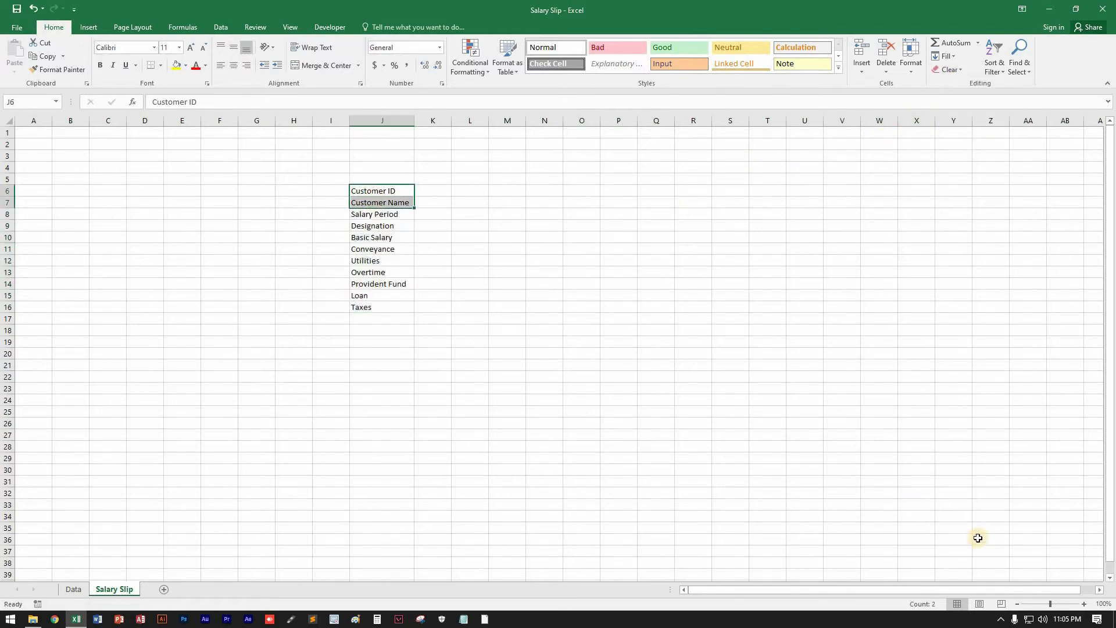
left_click(1062, 605)
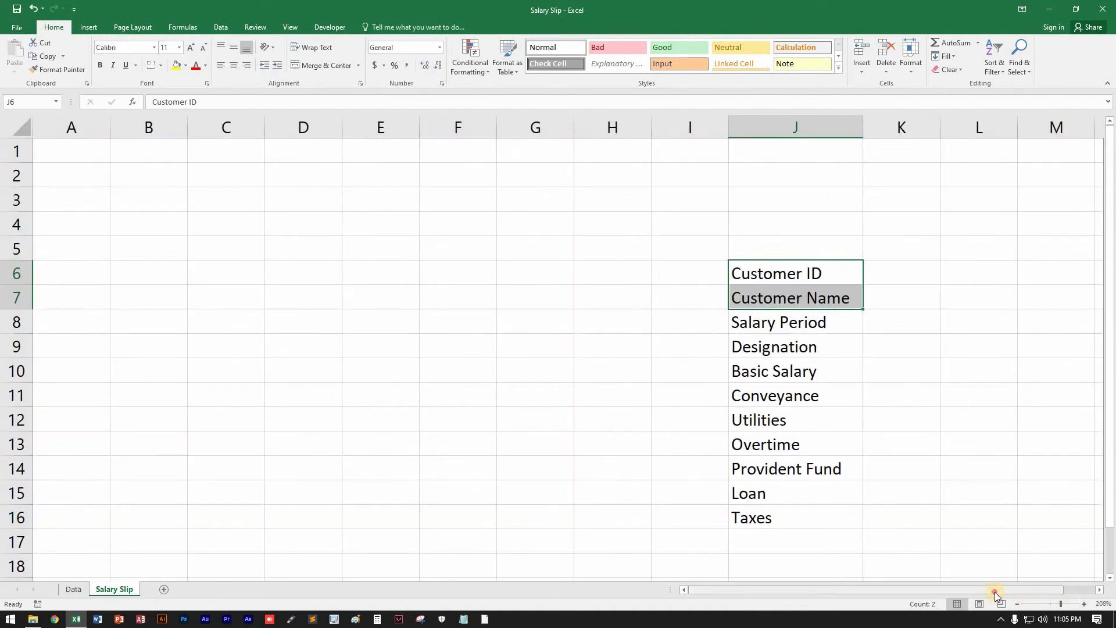
left_click_drag(996, 592, 1065, 591)
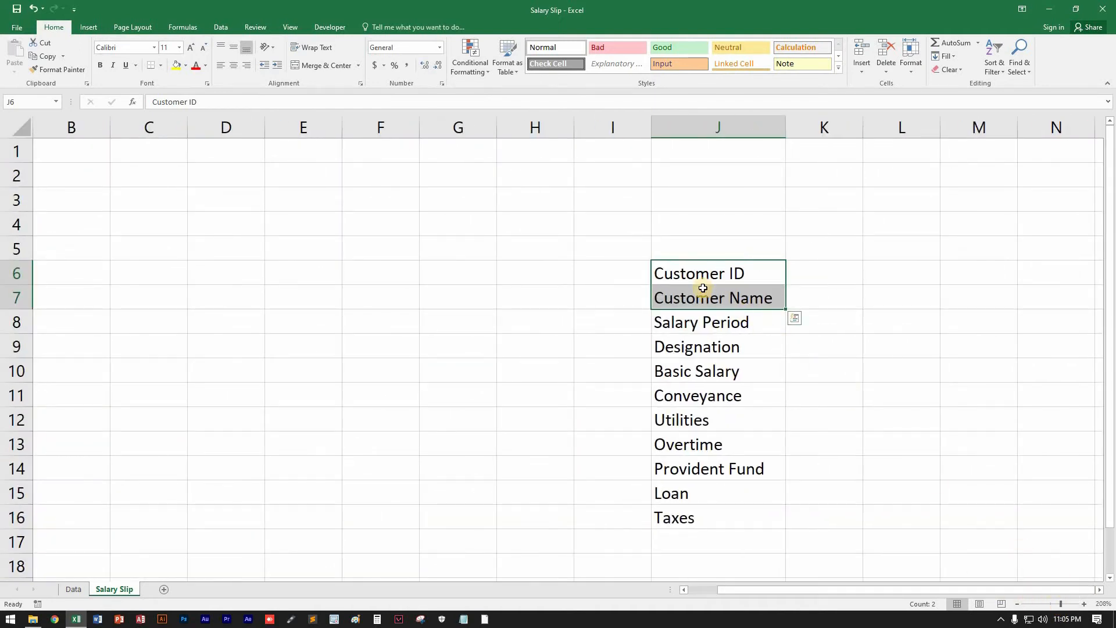
left_click_drag(703, 272, 703, 300)
key("ctrl+c")
left_click(295, 277)
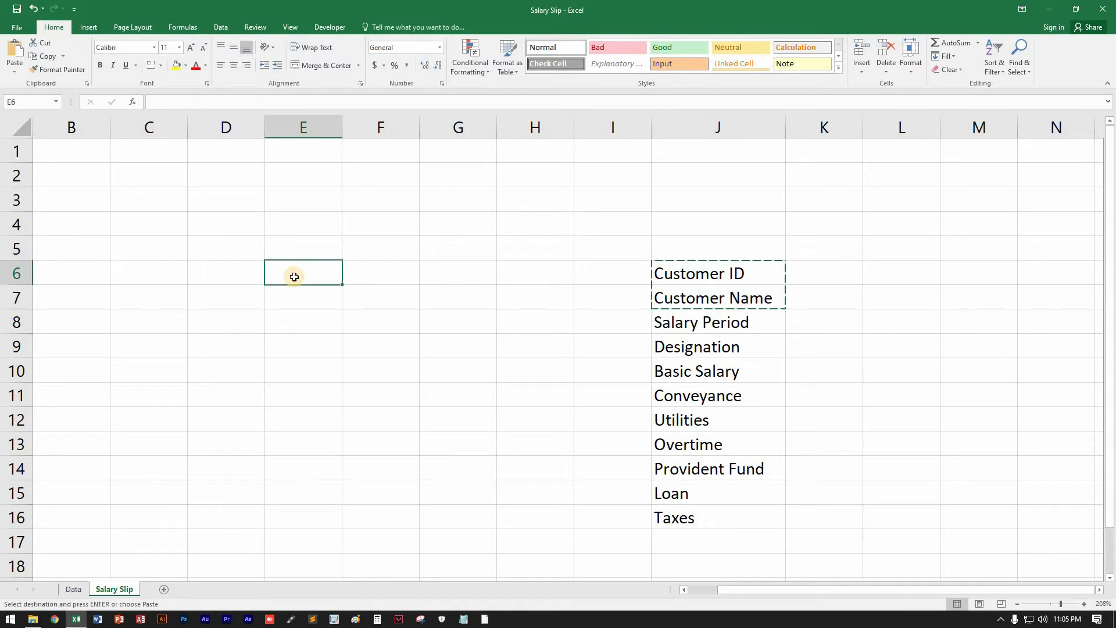
key("ctrl+v")
Step: Copy the Salary Period and Designation labels from J8:J9 to G6:G7
left_click_drag(710, 323, 715, 347)
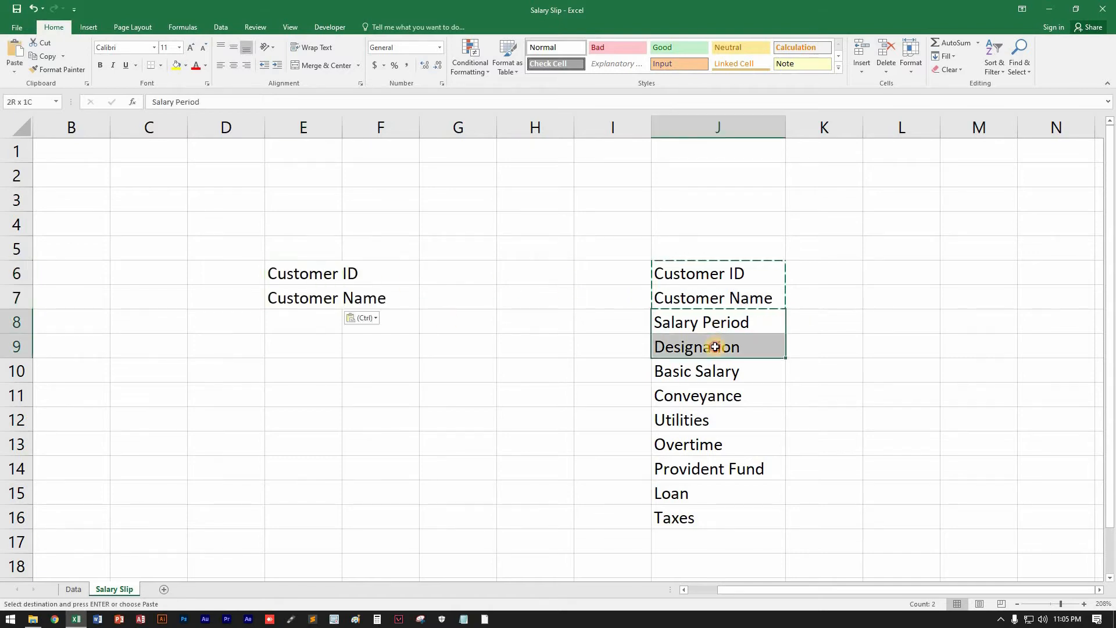
key("ctrl+c")
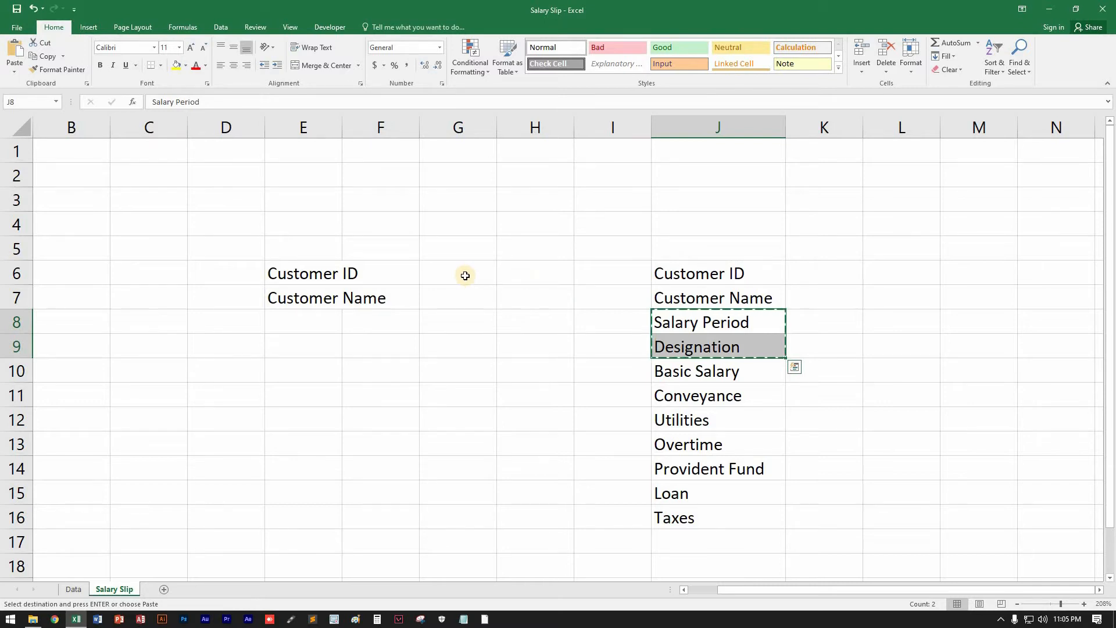
left_click(319, 272)
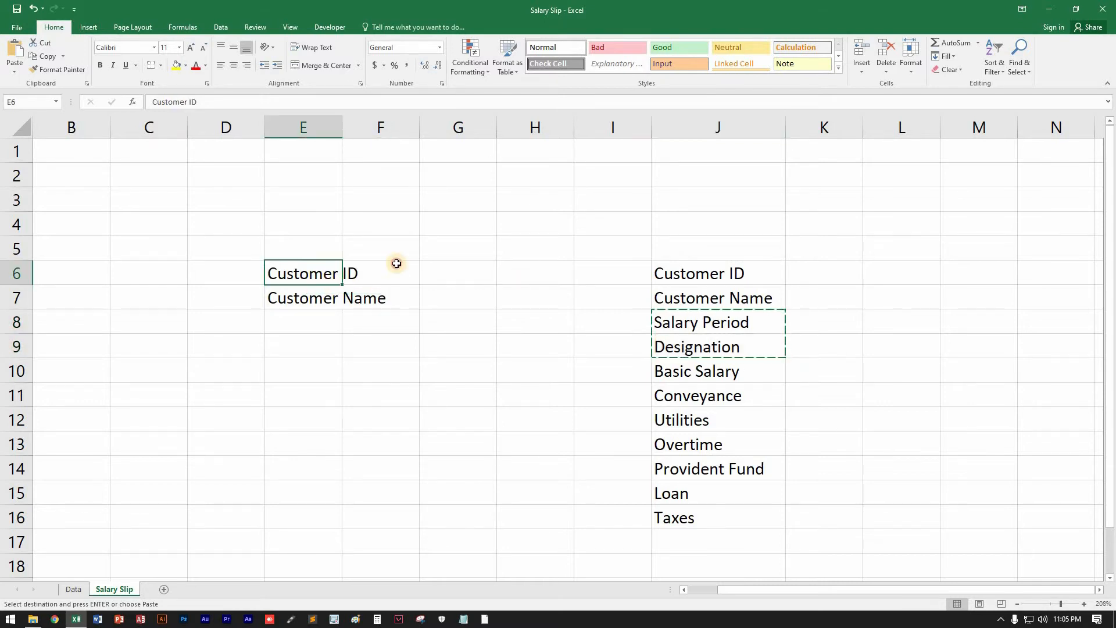
left_click(362, 271)
left_click(450, 272)
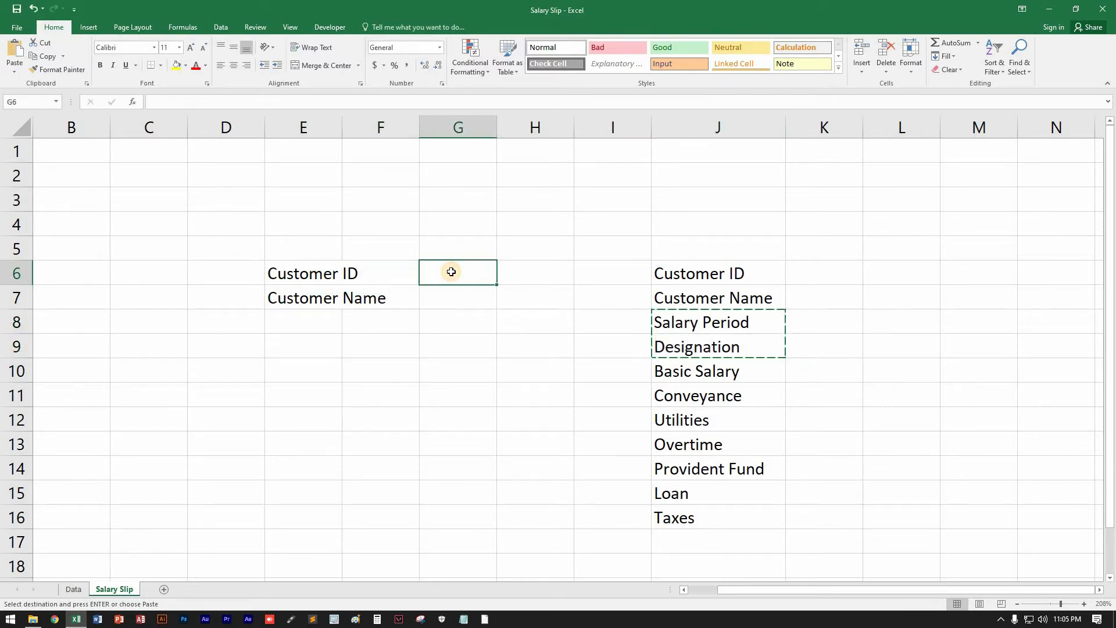
key("ctrl+v")
Step: Copy the Basic Salary, Conveyance, Utilities and Overtime labels from J10:J13 to E9:E12
left_click_drag(673, 371, 688, 440)
key("ctrl+c")
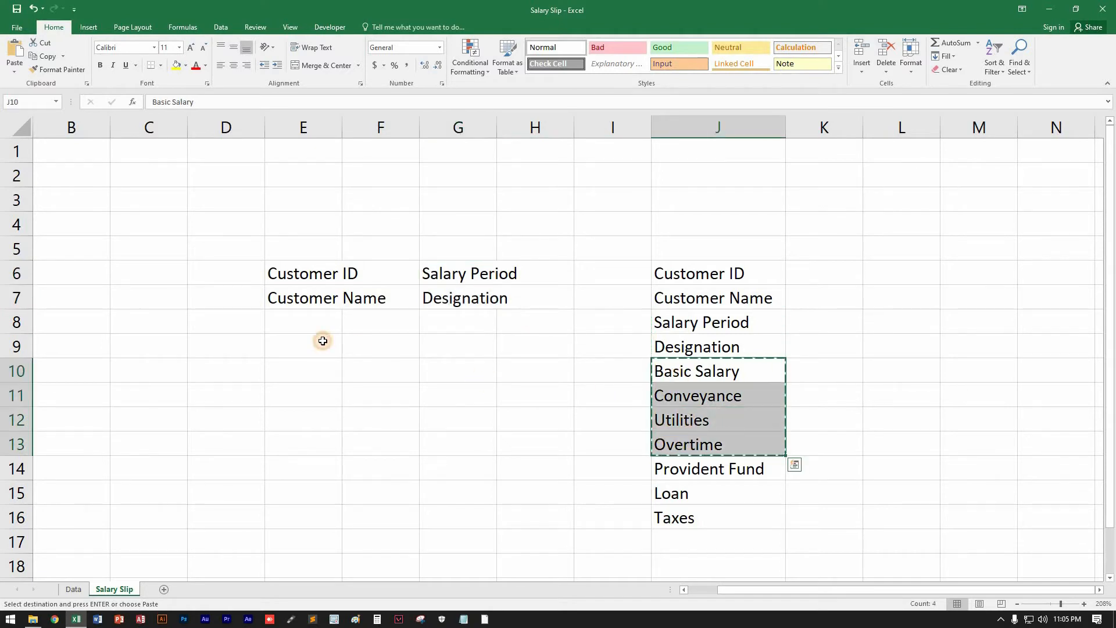
left_click(323, 341)
key("ctrl+v")
Step: Copy the Provident Fund, Loan and Taxes labels from J14:J16 to G9:G11
left_click_drag(710, 469, 720, 498)
key("ctrl+c")
left_click(451, 349)
key("ctrl+v")
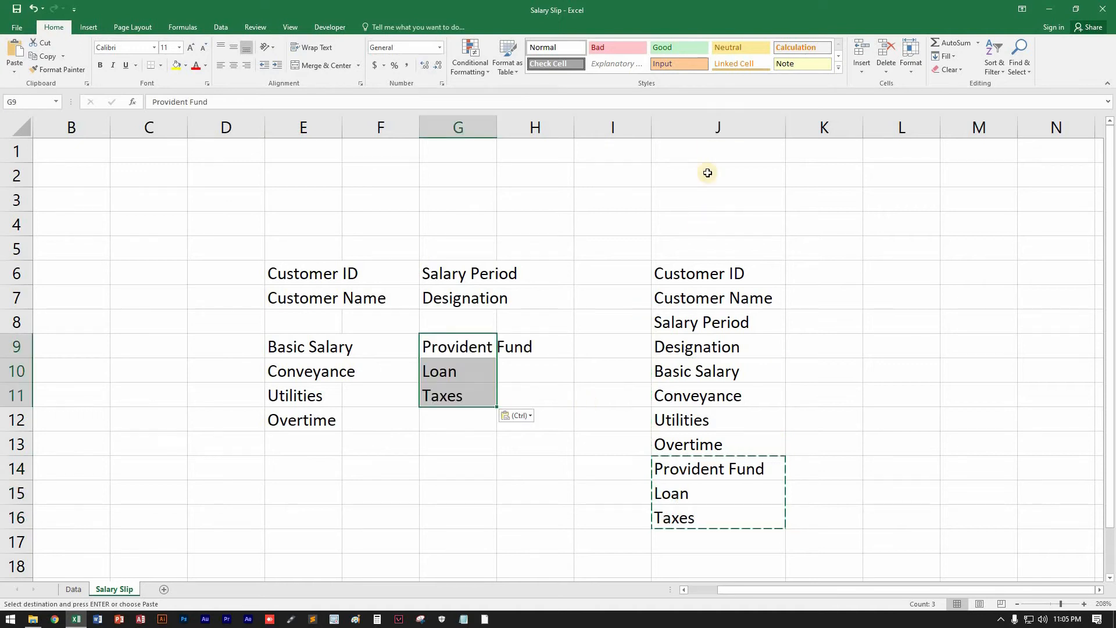
Step: Delete column J, which holds the original transposed label list
left_click(710, 127)
left_click(886, 51)
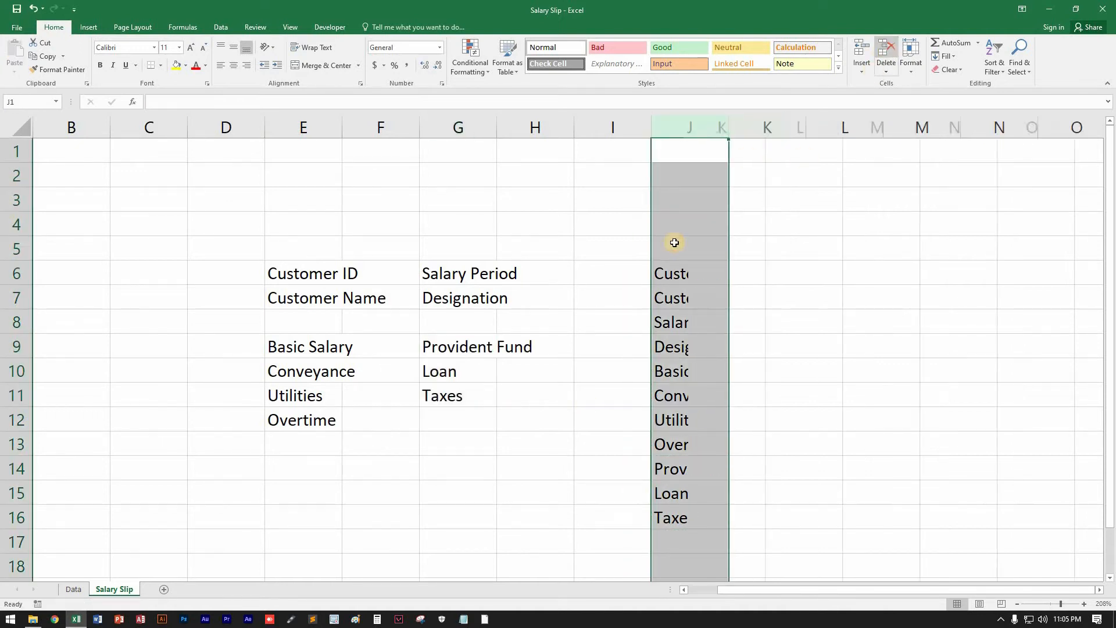
left_click(521, 291)
Step: Widen columns E through H equally so that the Customer Name label fits within column E
left_click_drag(308, 118, 501, 125)
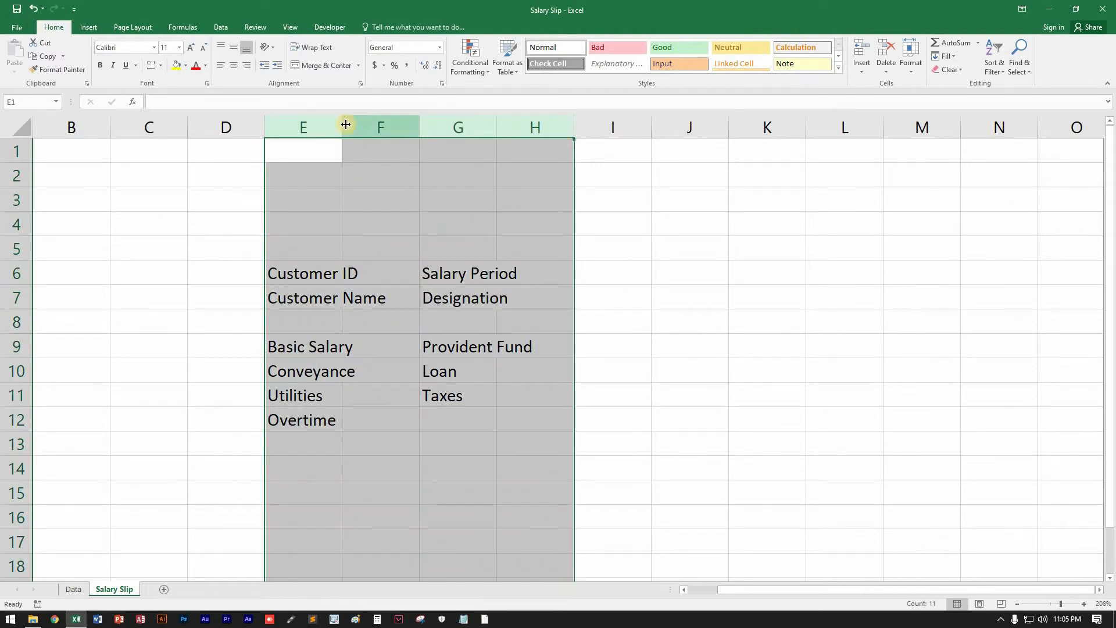
left_click_drag(345, 125, 390, 127)
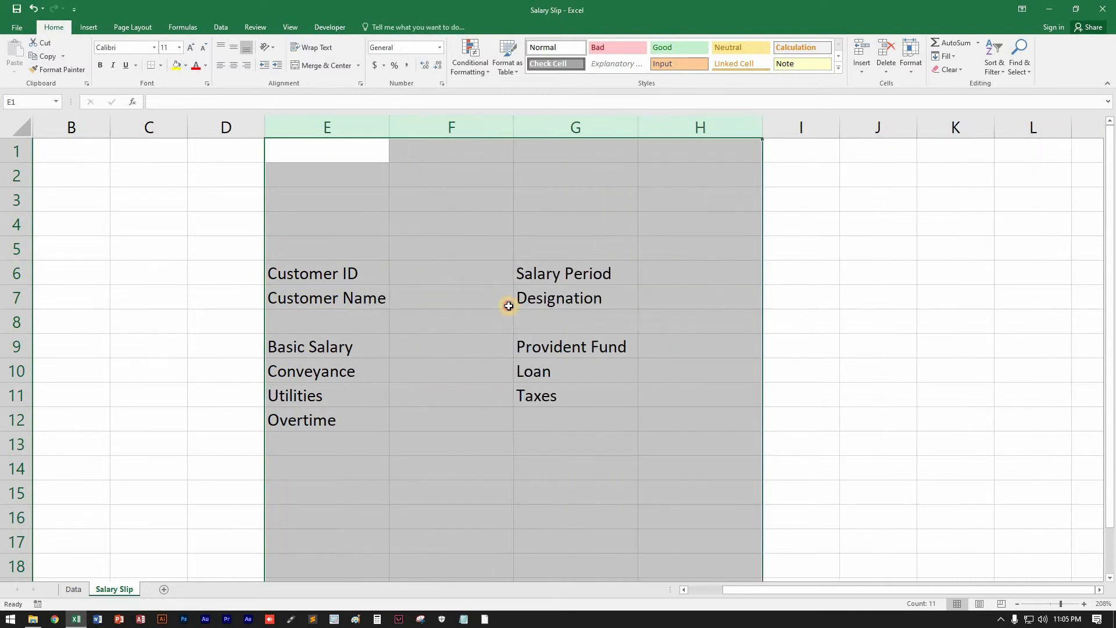
left_click(507, 306)
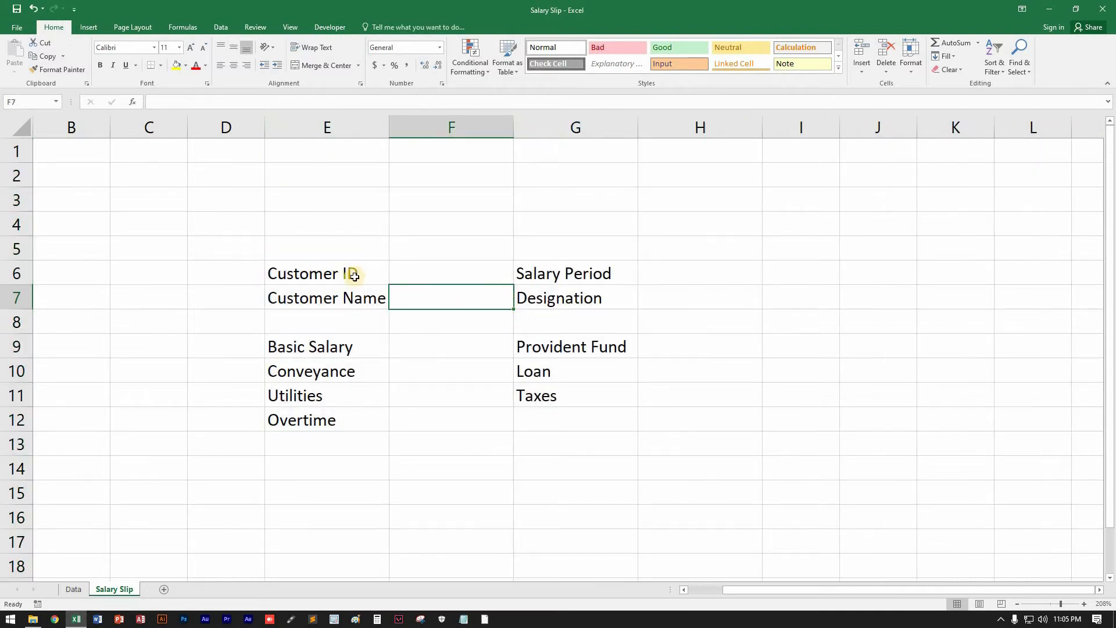
Step: Apply all borders to the slip layout in E6:H12
left_click_drag(355, 276, 664, 419)
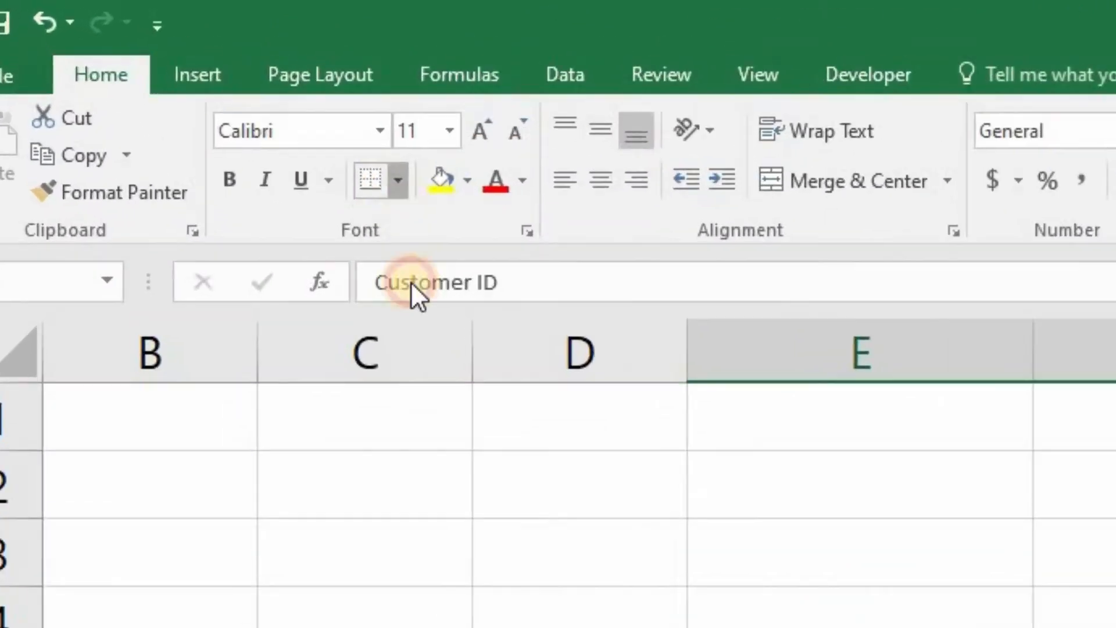
left_click(161, 65)
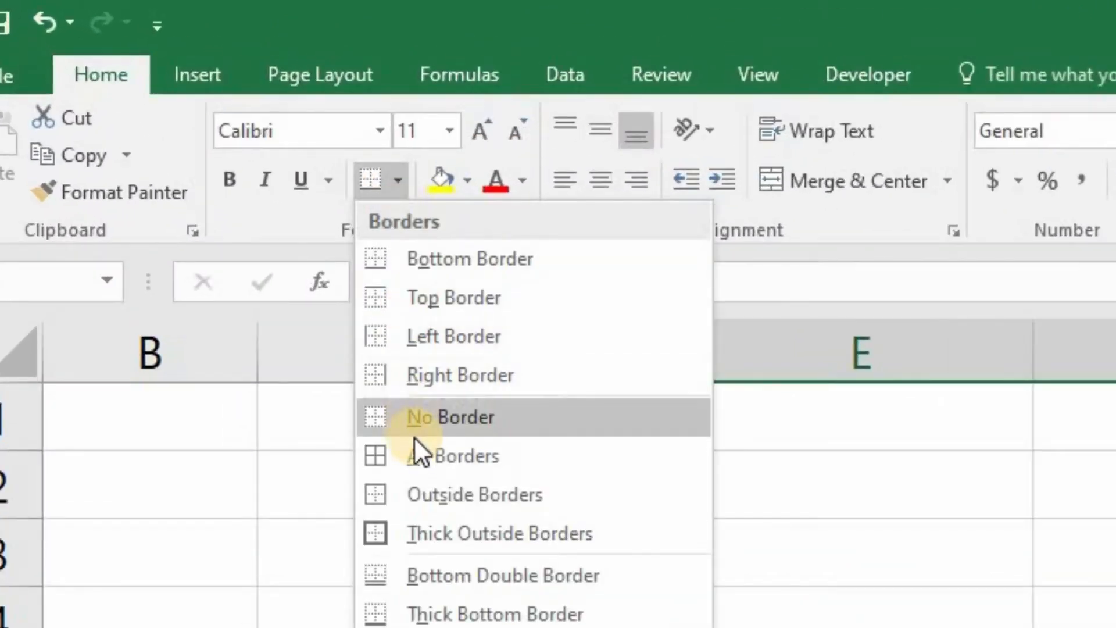
left_click(168, 161)
left_click(994, 596)
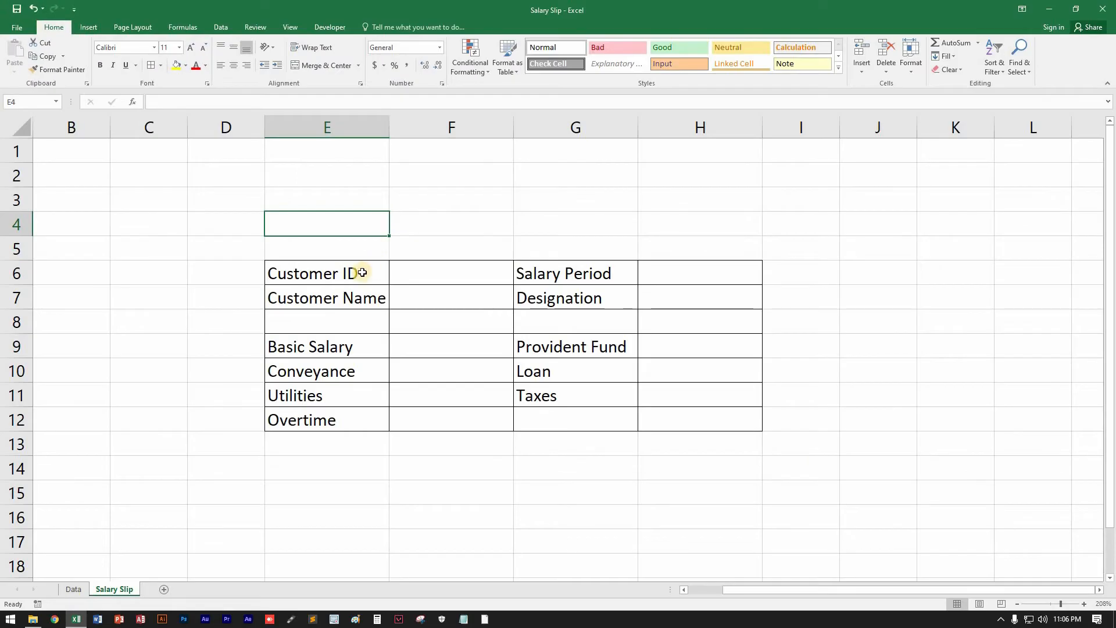
Step: Make the Customer ID and Customer Name labels in E6:E7 bold and italic with a light grey fill
left_click_drag(362, 274, 364, 298)
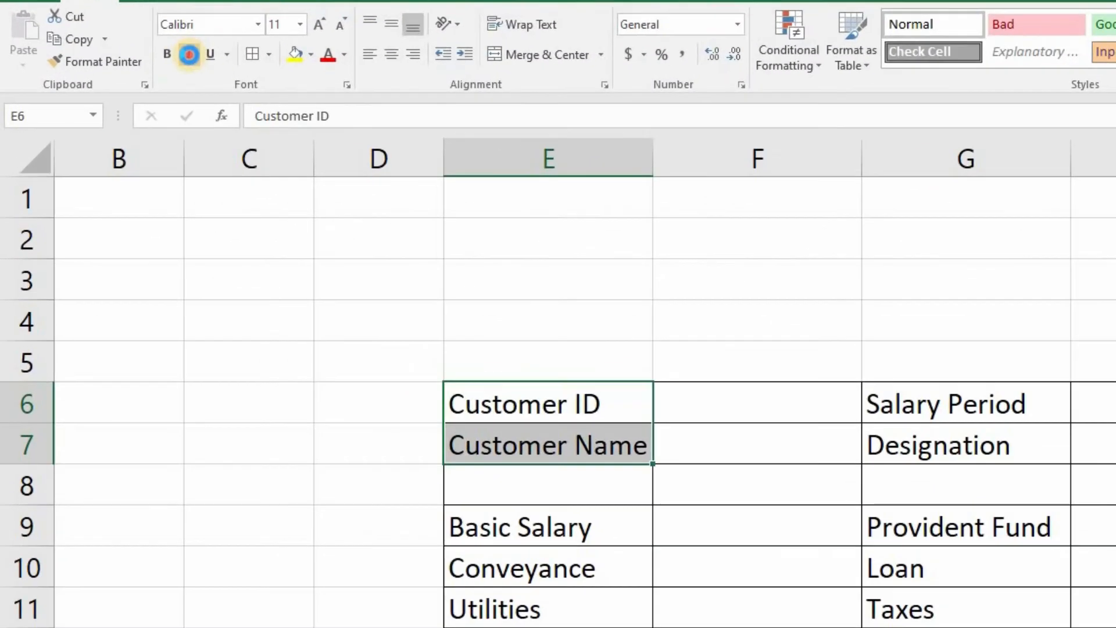
left_click(113, 65)
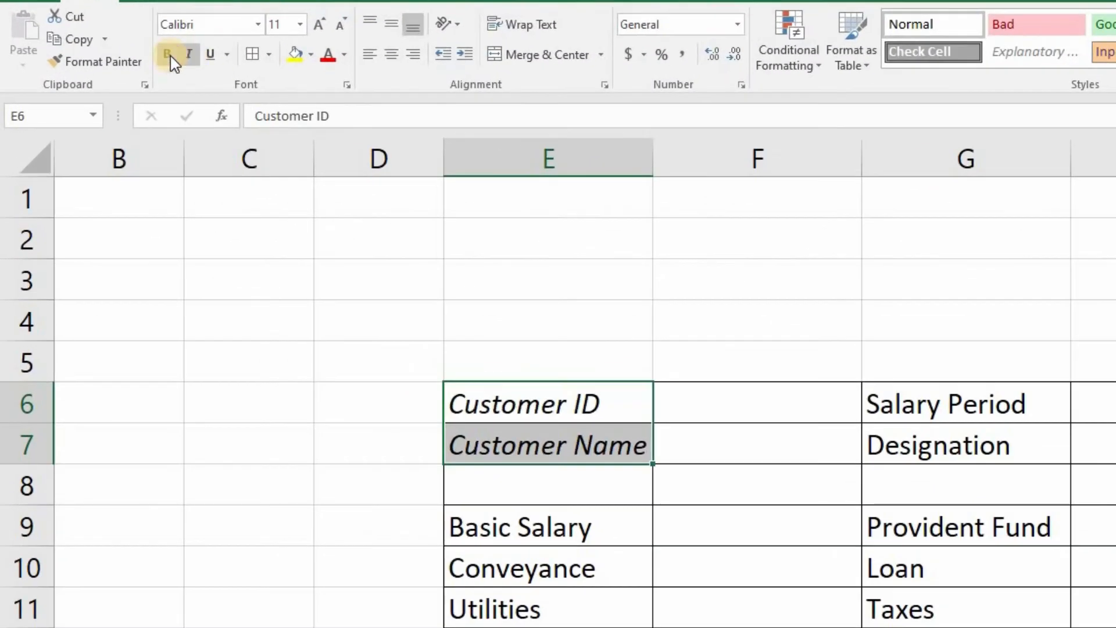
left_click(169, 56)
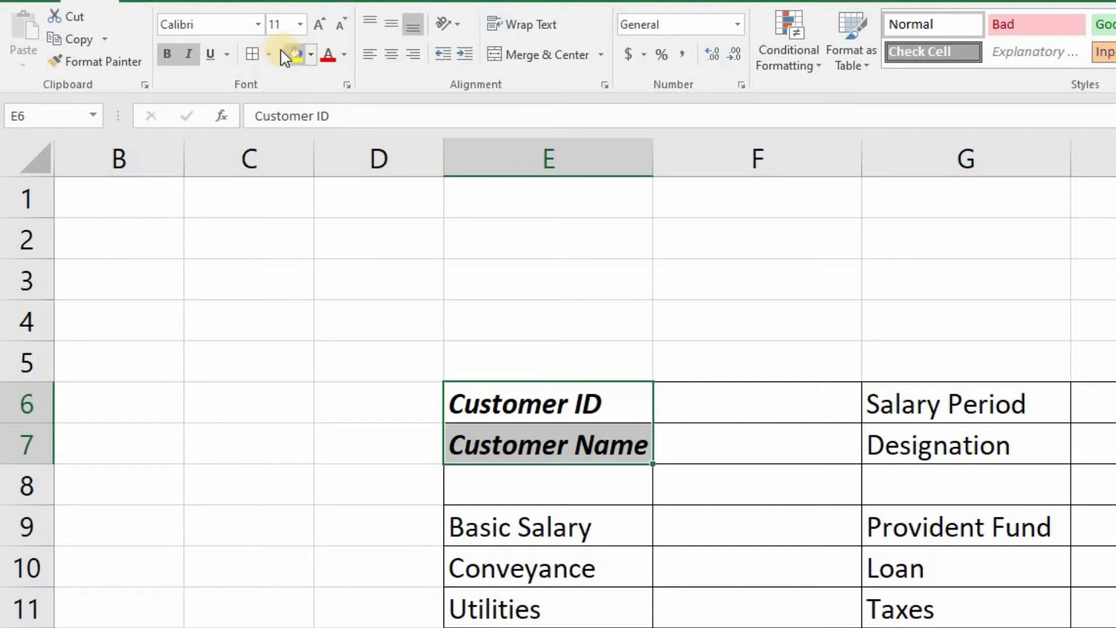
left_click(310, 55)
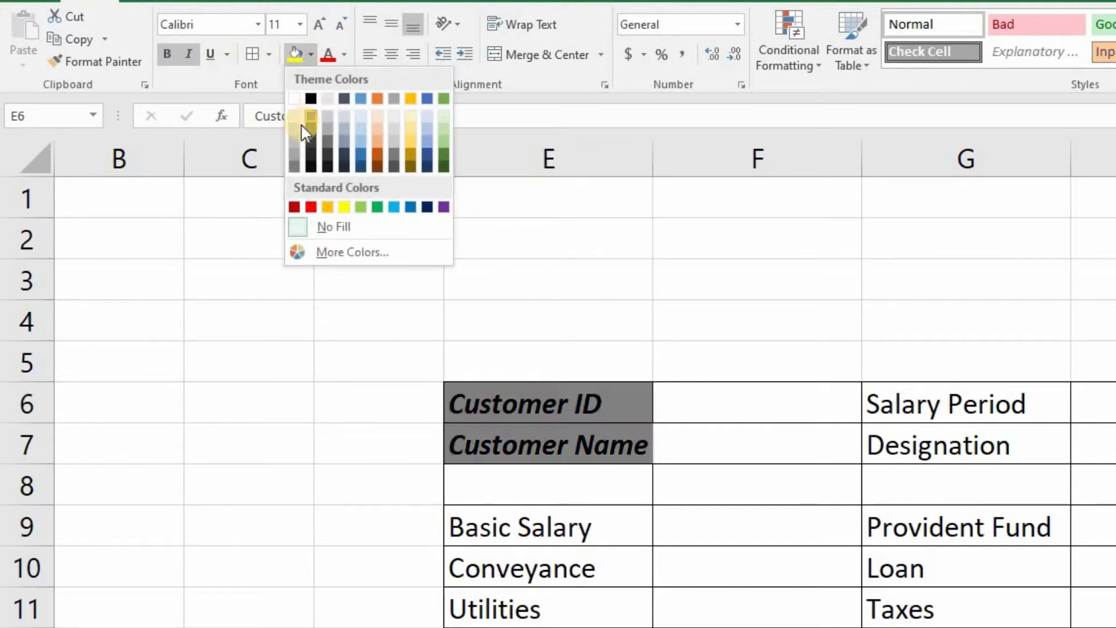
left_click(302, 125)
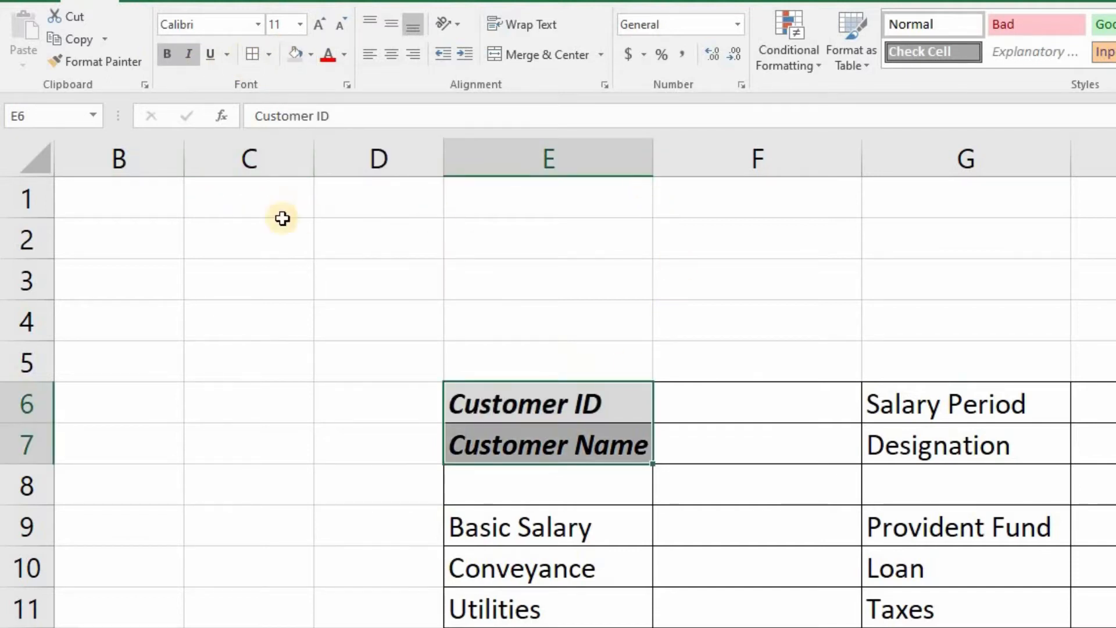
Step: Copy the Customer ID label's formatting to G6:G7, G9:G12 and E9:E12 with Format Painter
left_click(510, 411)
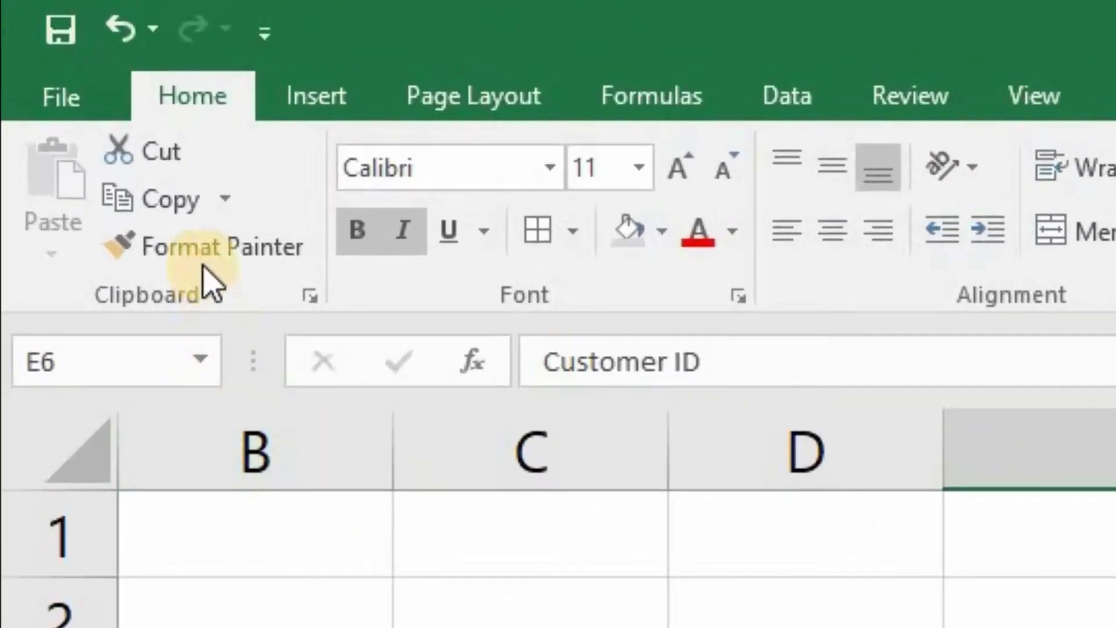
left_click(122, 156)
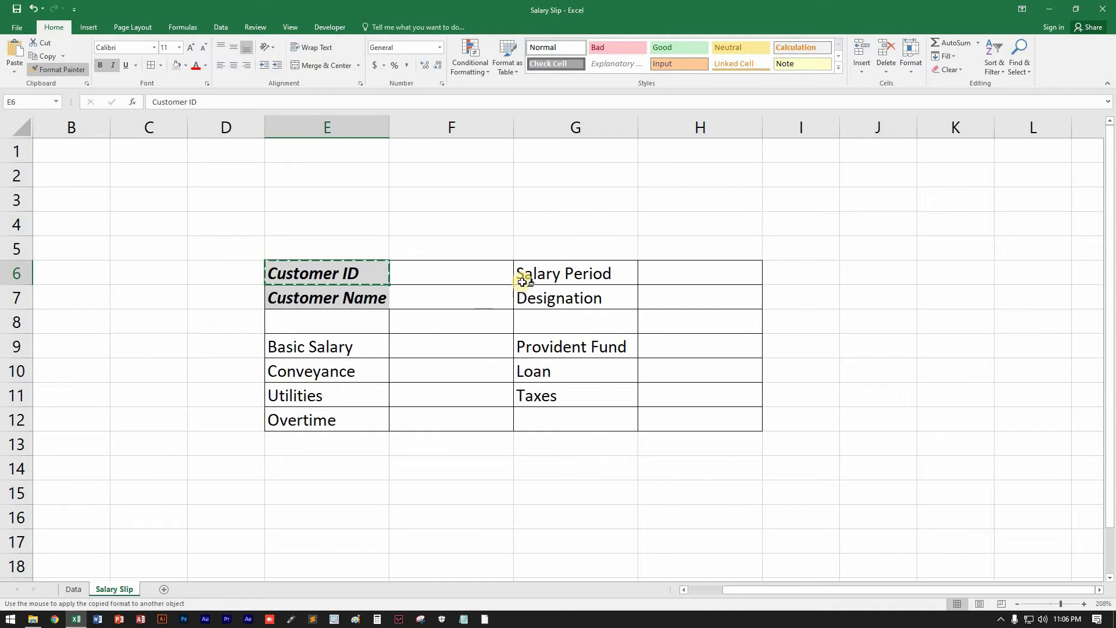
mouse_move(538, 277)
left_mouse_down()
mouse_move(553, 436)
mouse_move(553, 420)
left_mouse_up()
left_click(58, 69)
left_click(60, 70)
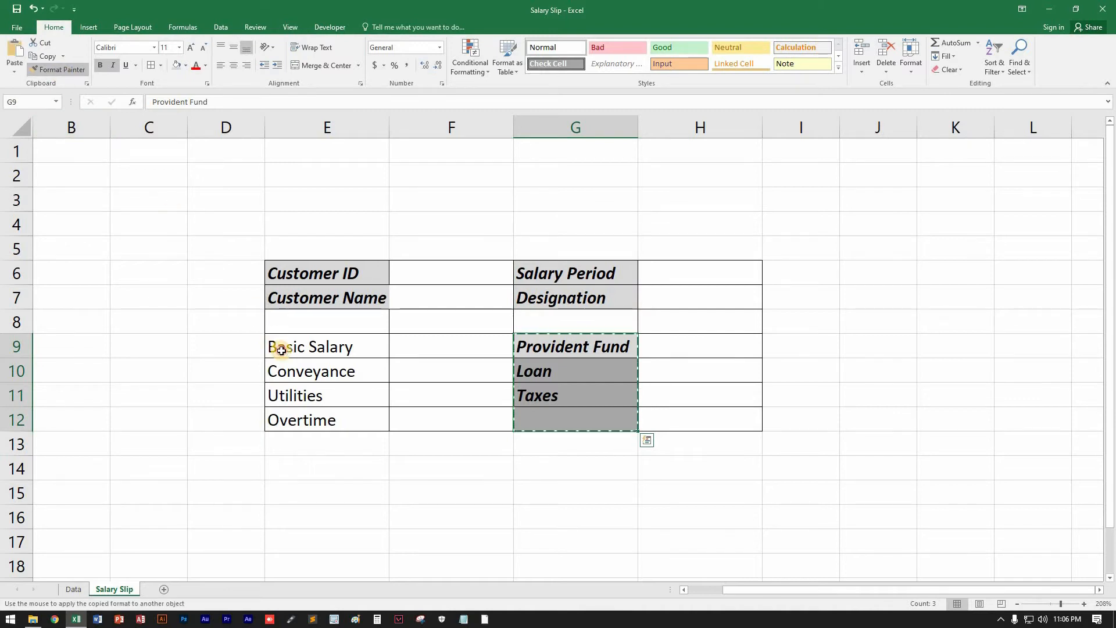
left_click_drag(282, 351, 334, 431)
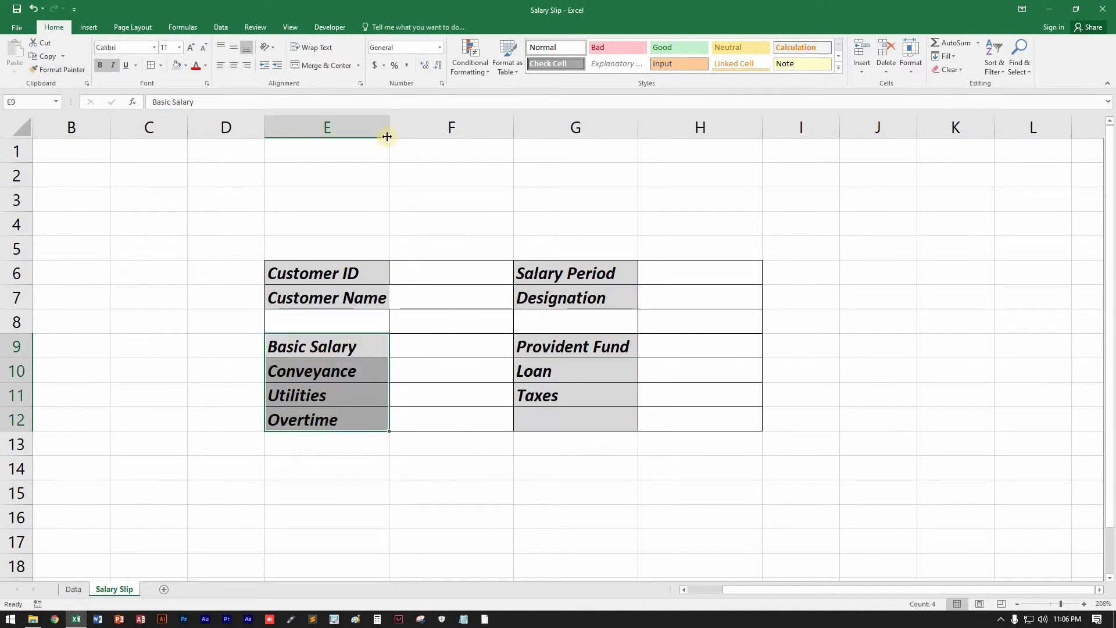
Step: Widen columns E through H slightly and equally so the bold Customer Name label fits its cell
left_click_drag(378, 129, 658, 137)
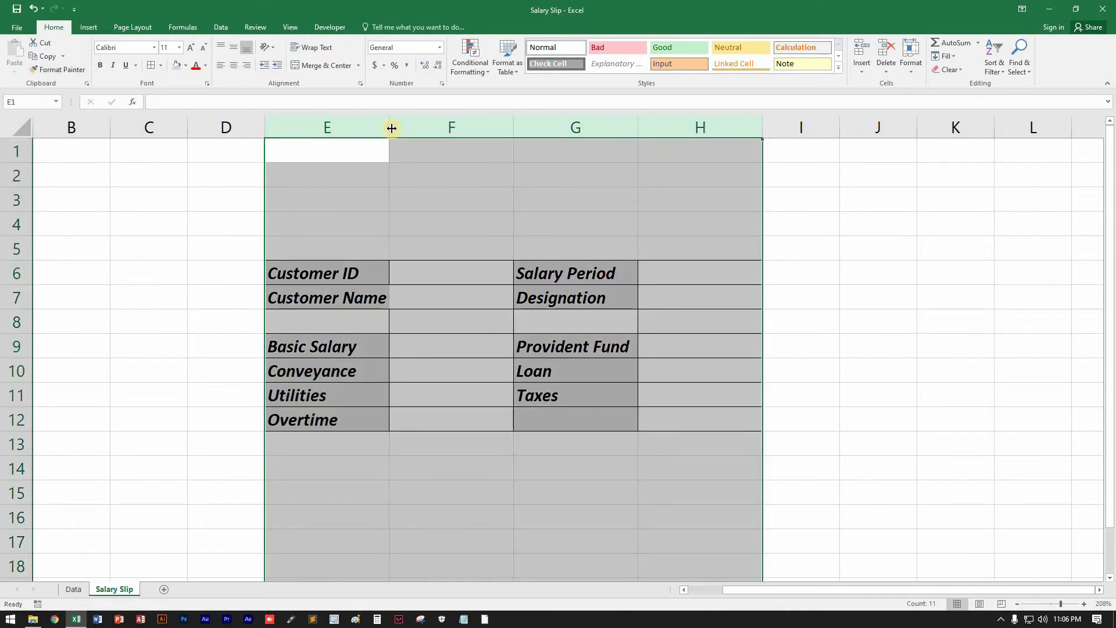
left_click_drag(392, 128, 397, 128)
left_click(457, 325)
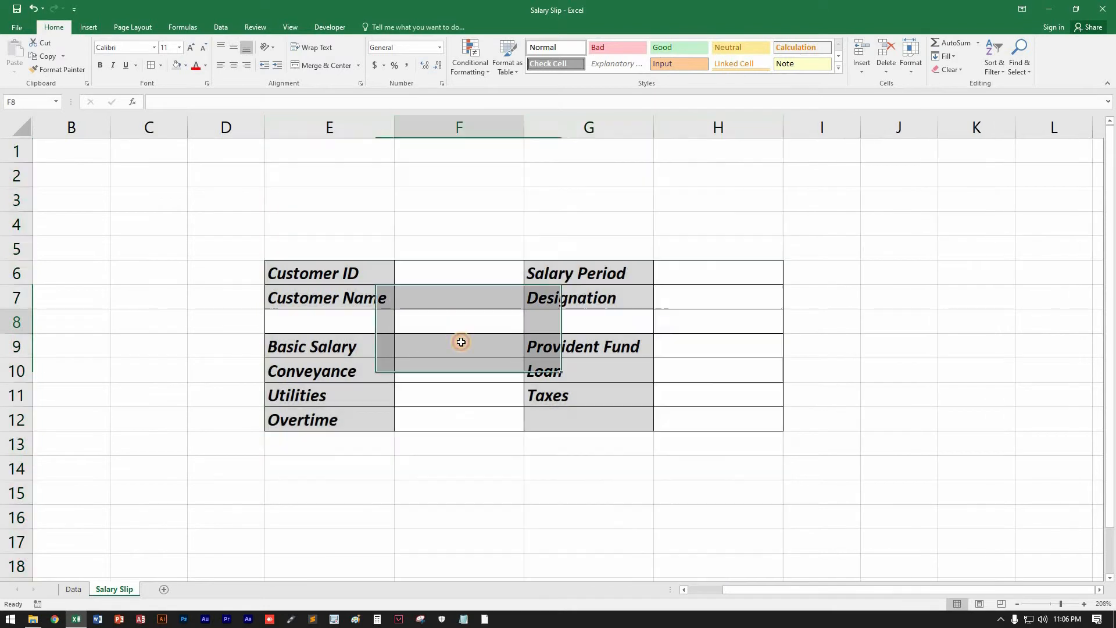
left_click(472, 396)
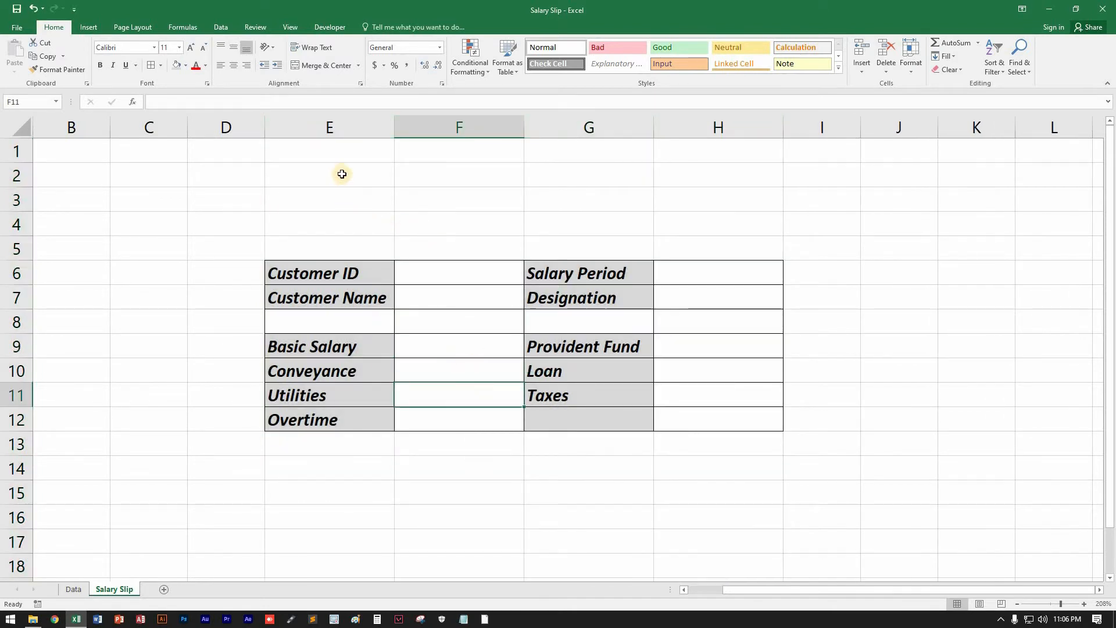
Step: Merge and center E2:H3 and enter the title "Nettle Graph Studio" in it
left_click_drag(342, 175, 715, 210)
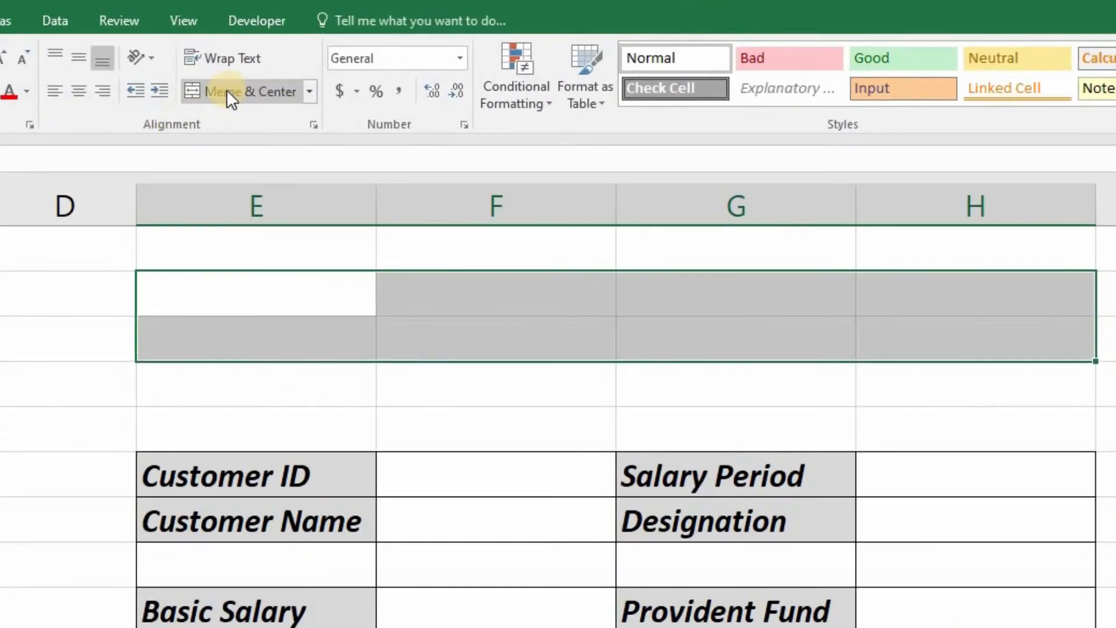
left_click(227, 90)
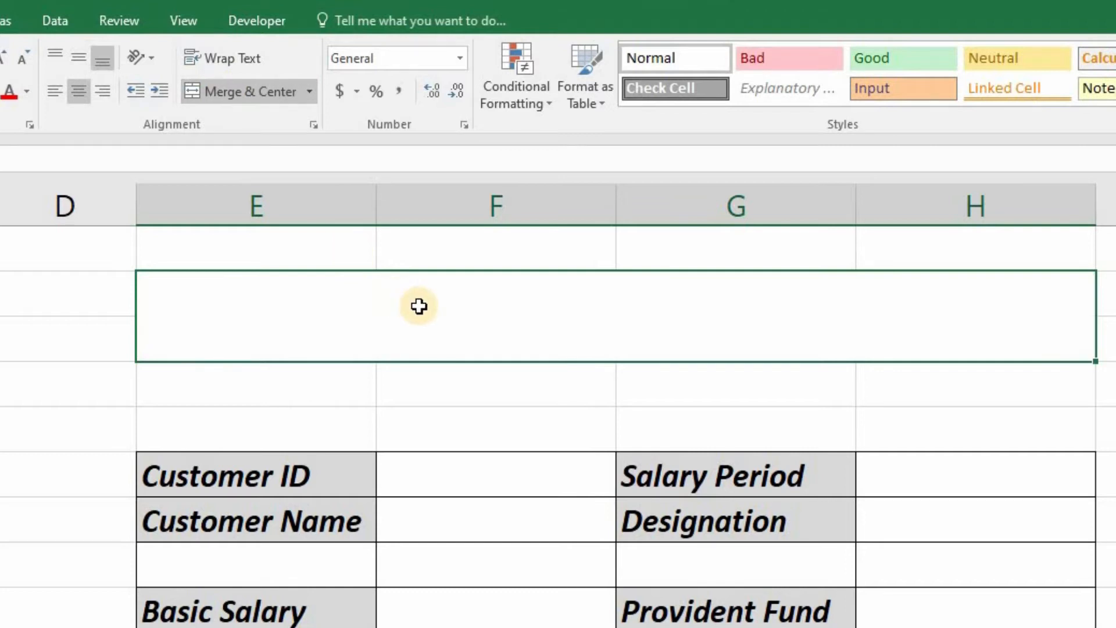
type("Nettle")
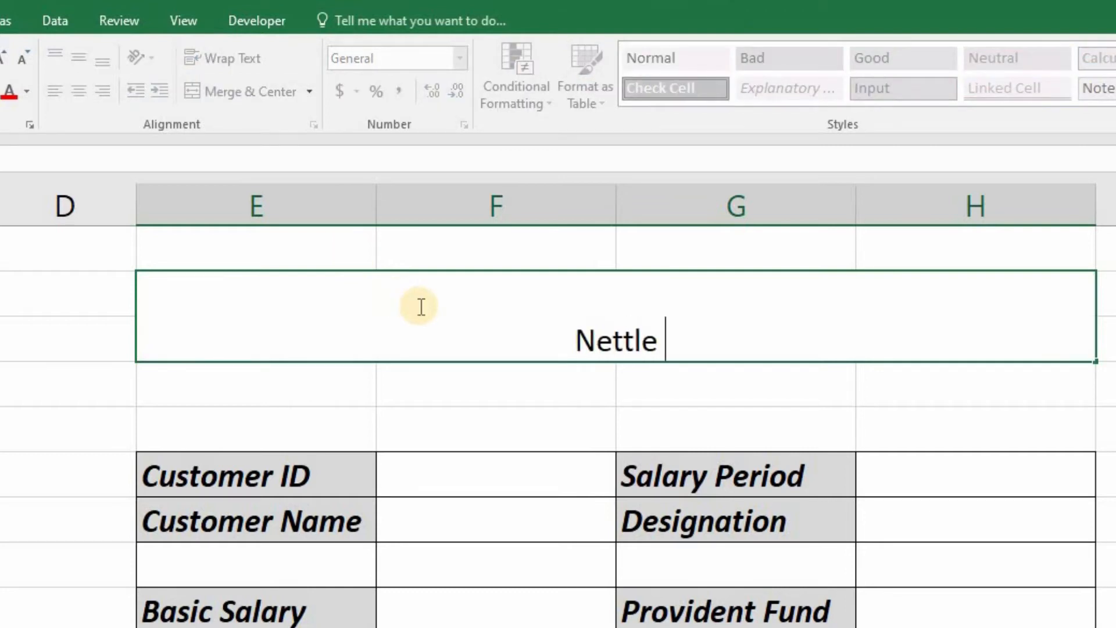
type(" Graph S")
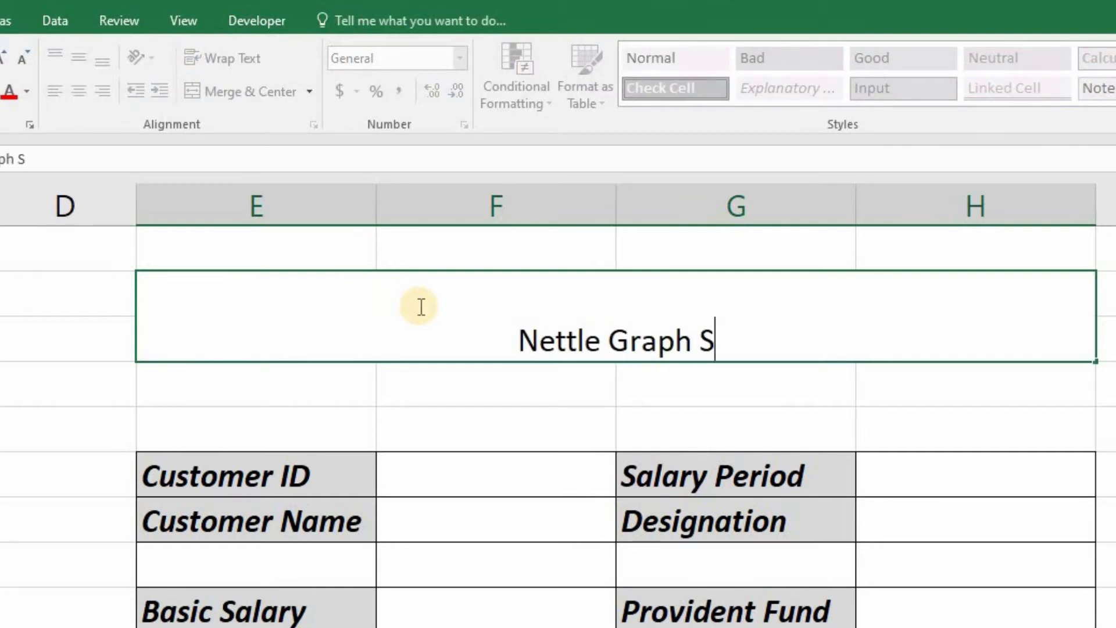
type("tudio")
key("Return")
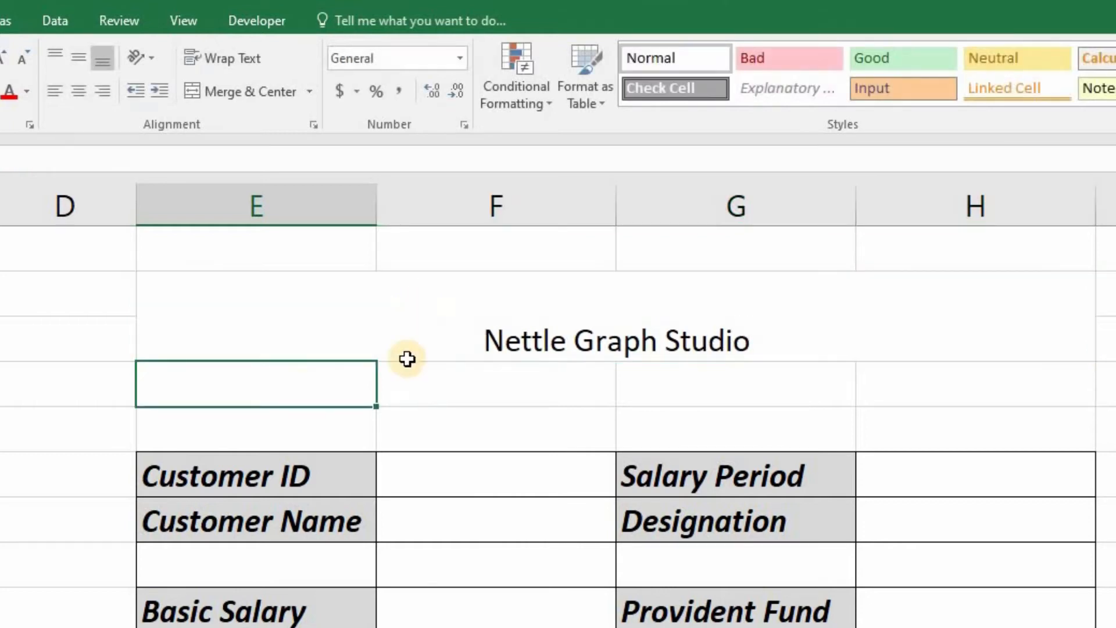
Step: Merge and center E4:H4 and enter the location line "Karachi, Sindh, Pakistan" in it
left_click_drag(300, 391, 962, 401)
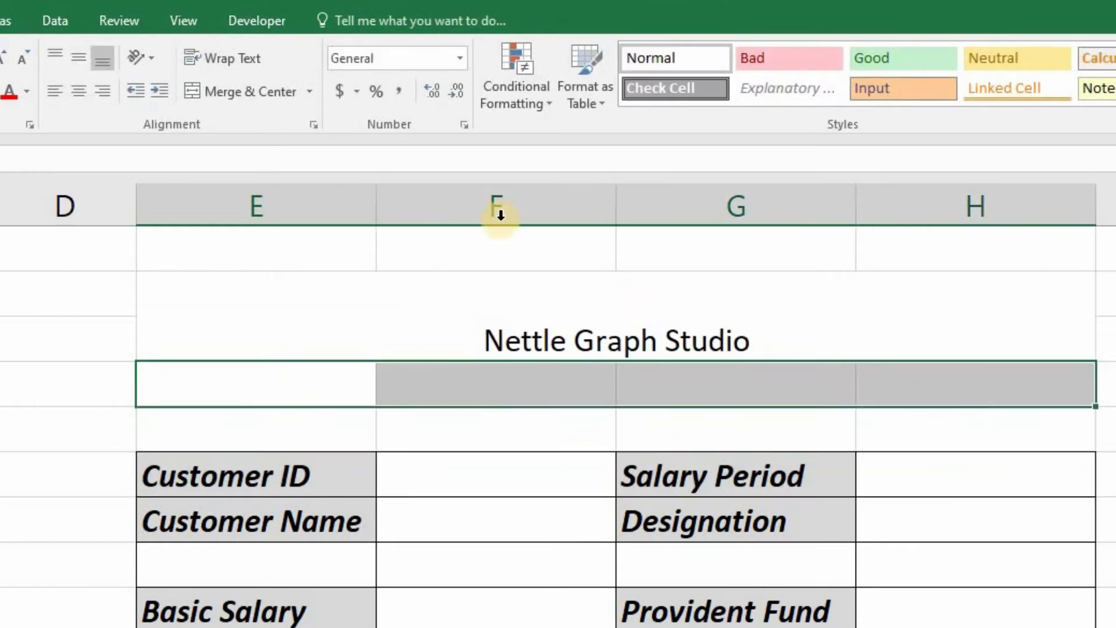
left_click(228, 98)
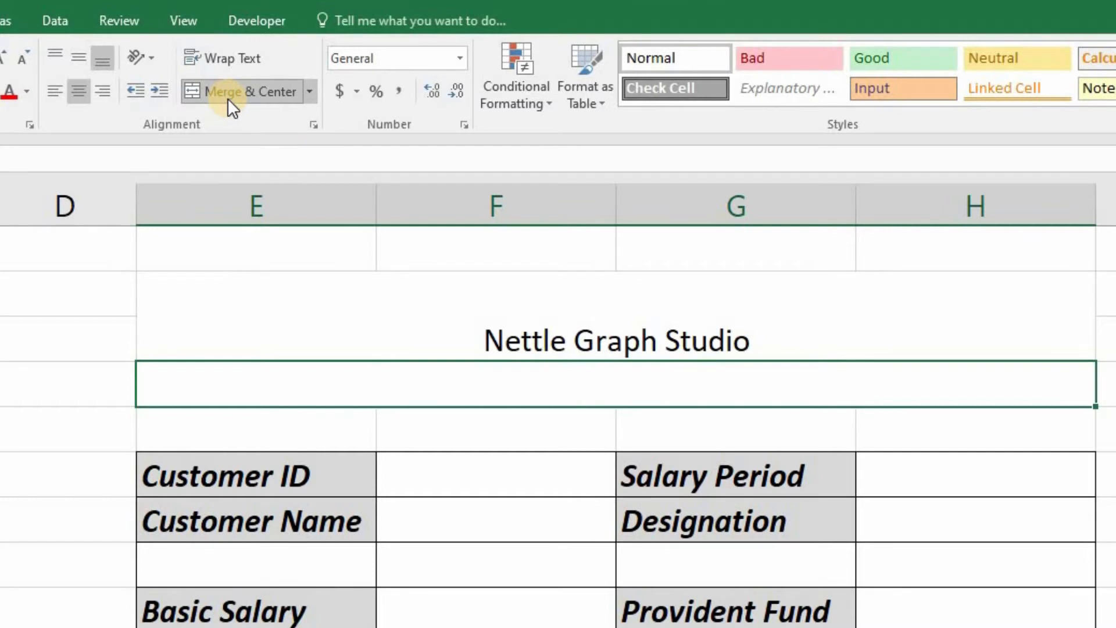
type("Karachim")
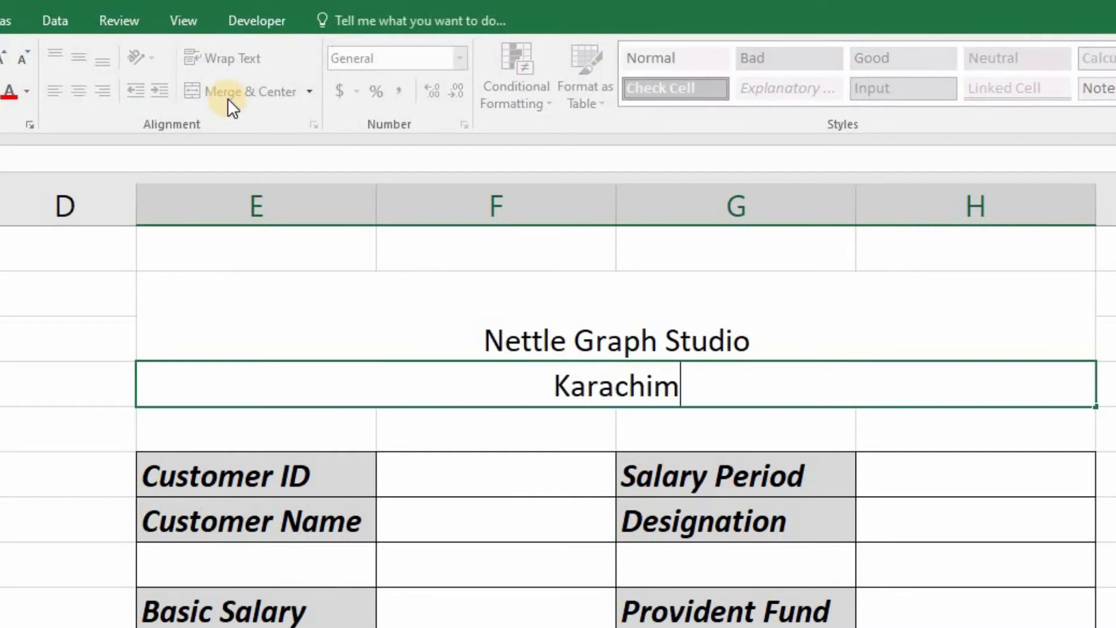
key("BackSpace")
type(", Sib")
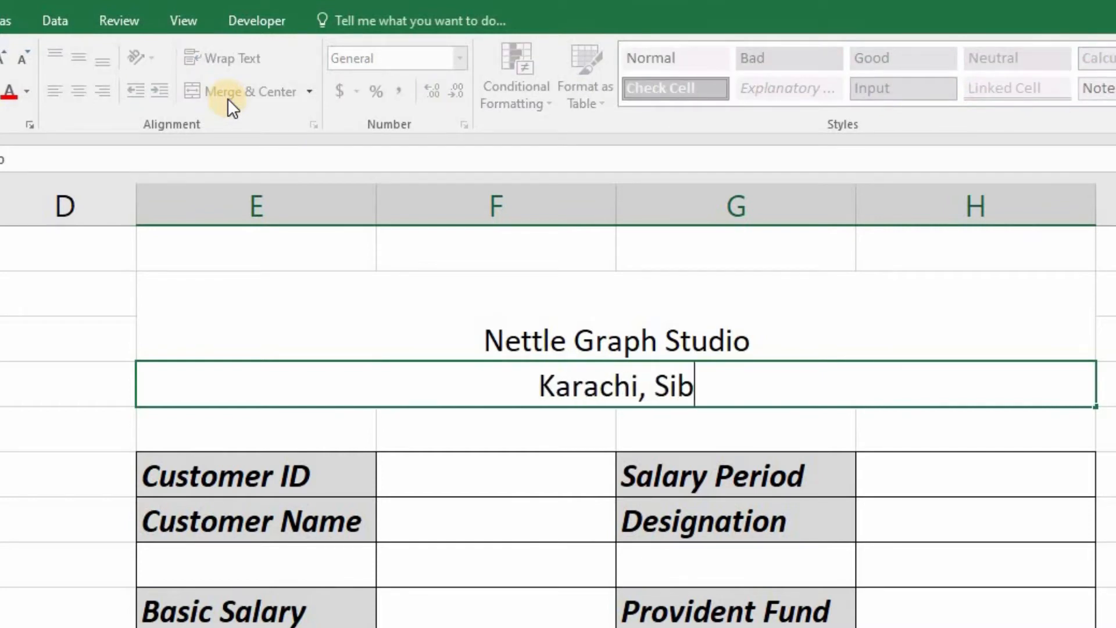
key("BackSpace")
type("ndh")
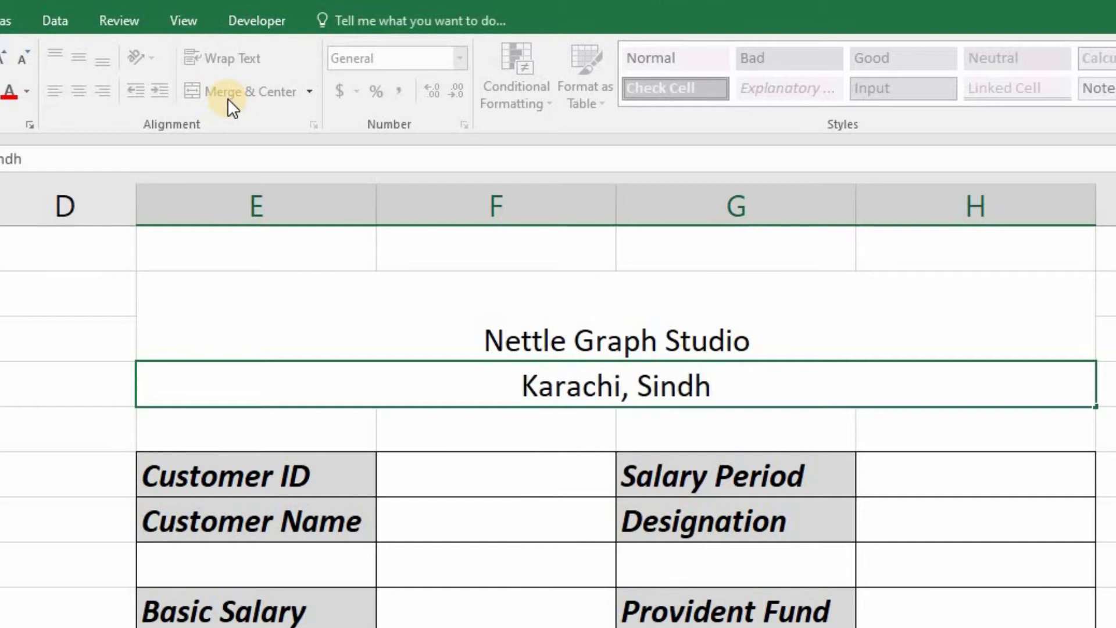
type(", Pakistan")
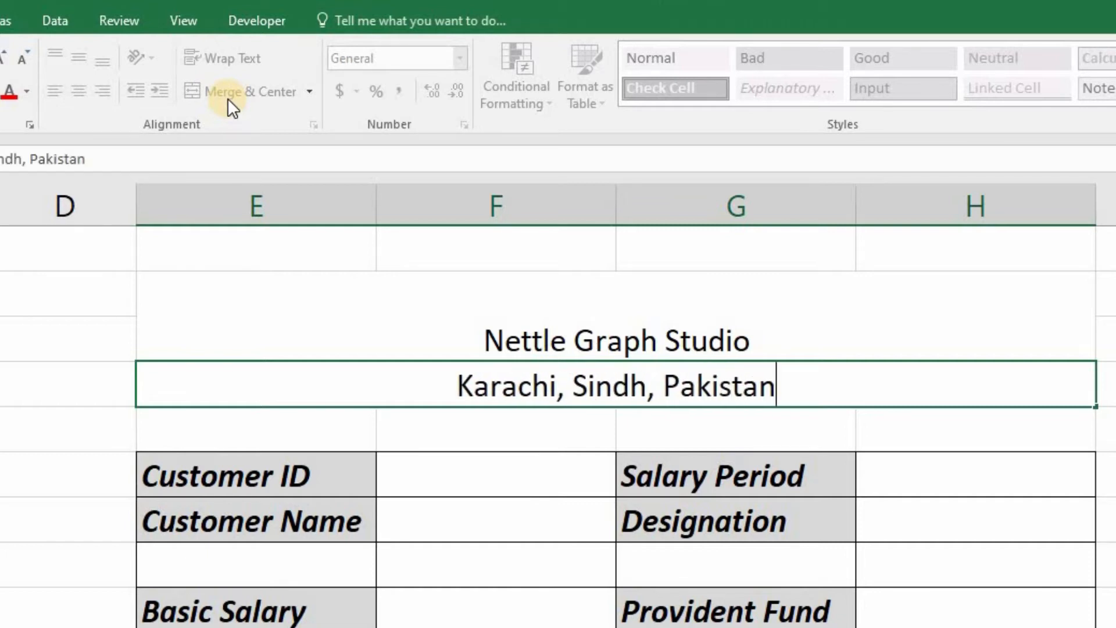
key("Return")
Step: Format the Nettle Graph Studio title as Arial, size 16, bold and italic, and align it vertically to the middle
left_click(472, 356)
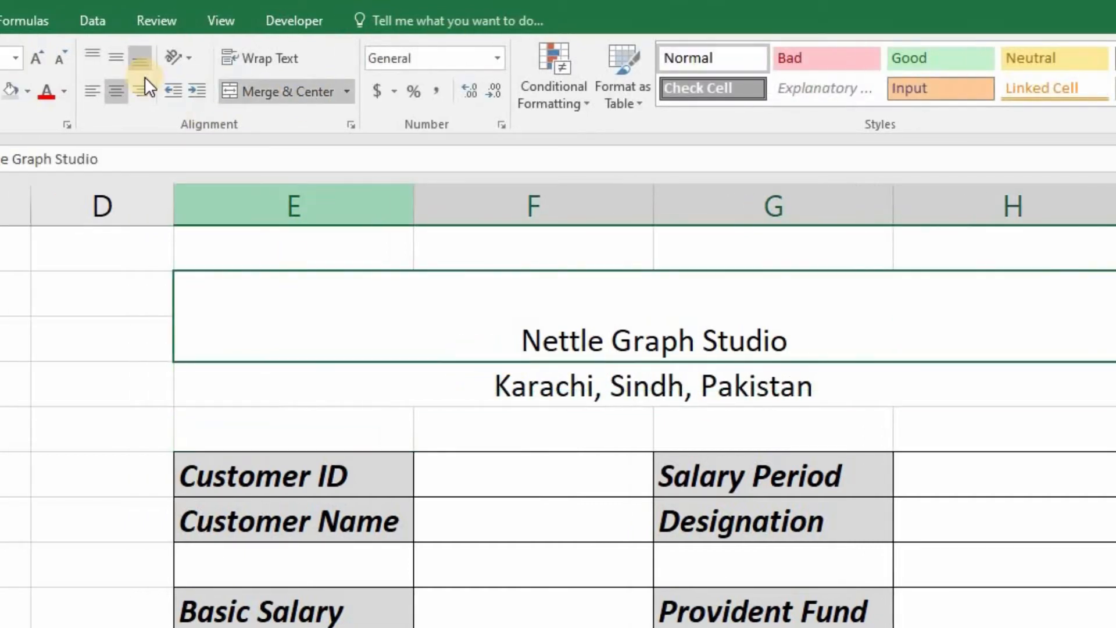
left_click(194, 61)
left_click(193, 60)
left_click(193, 61)
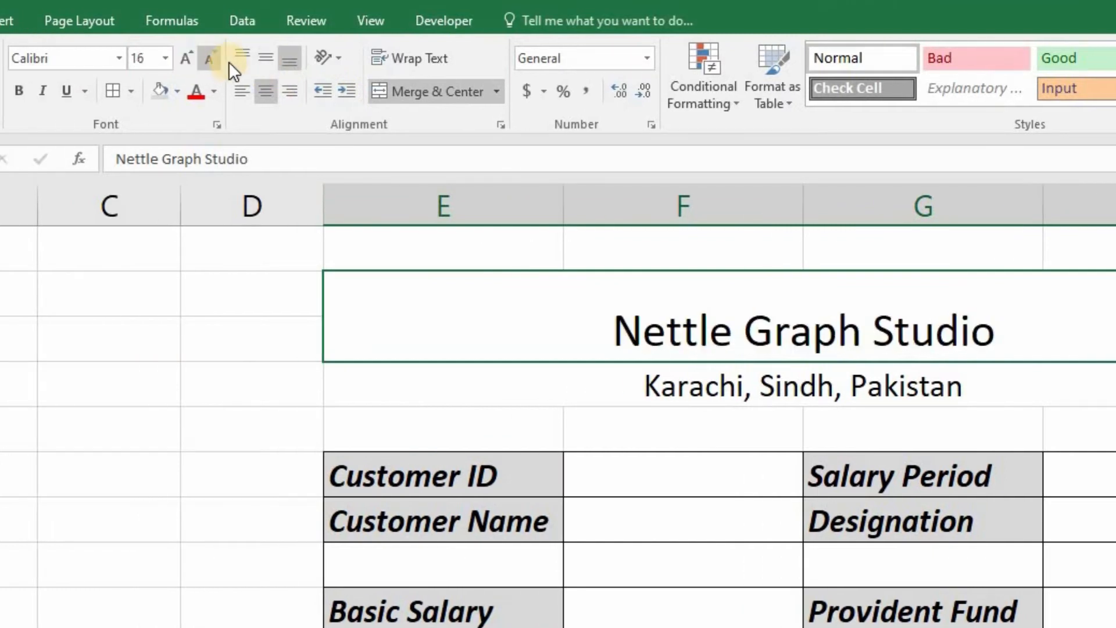
left_click(259, 58)
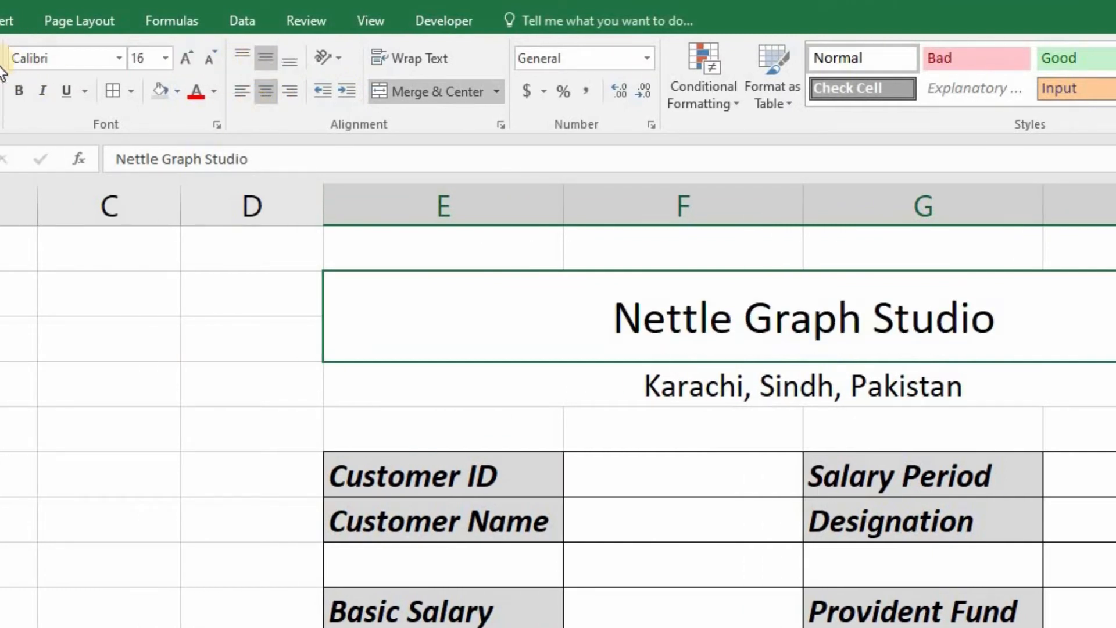
left_click(27, 90)
left_click(43, 92)
left_click(119, 59)
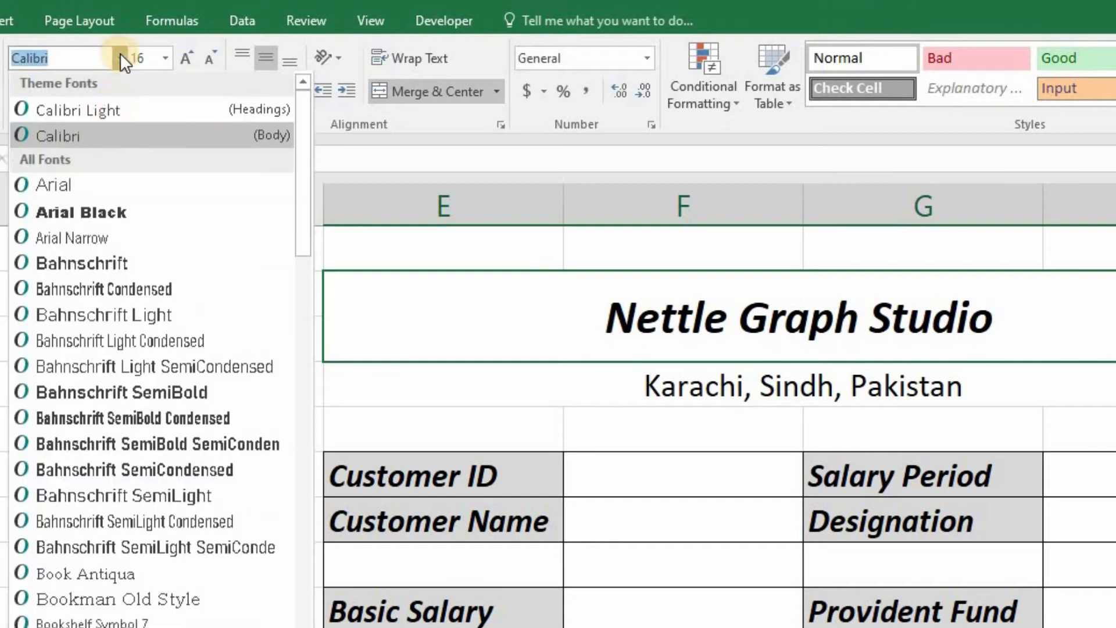
left_click(77, 183)
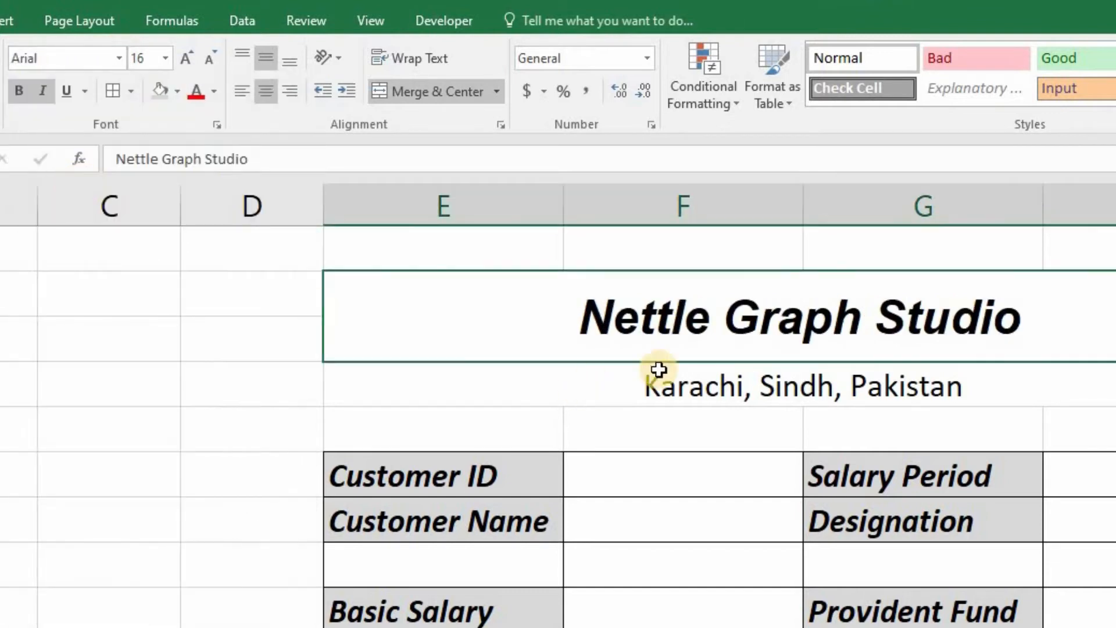
Step: Format the location line below the title as Arial, size 9, bold and italic
left_click(640, 386)
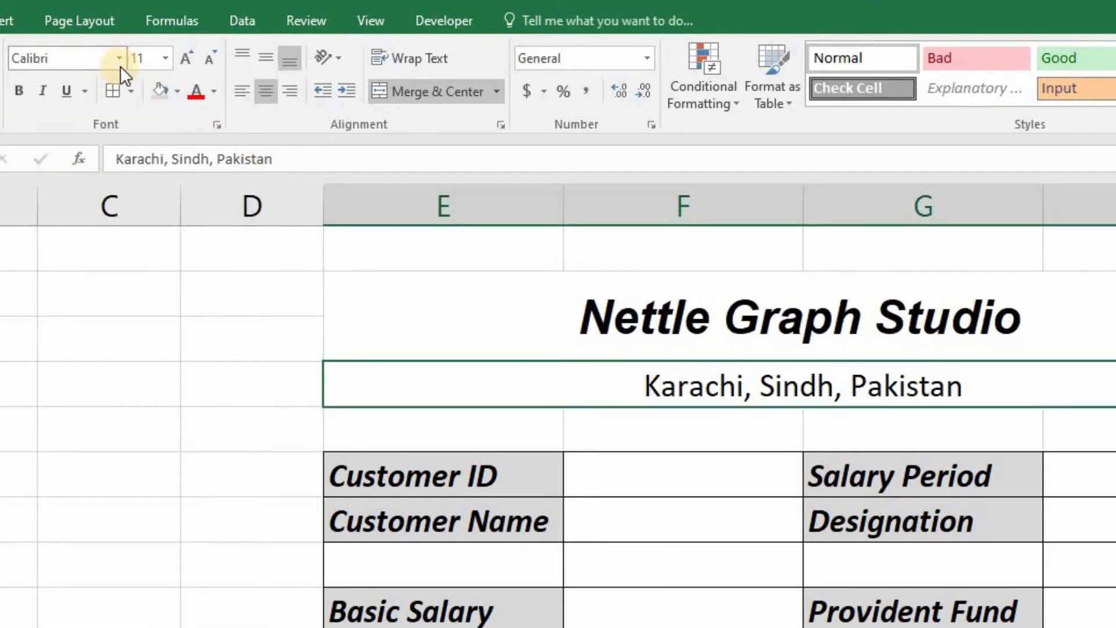
left_click(119, 59)
left_click(93, 172)
left_click(19, 90)
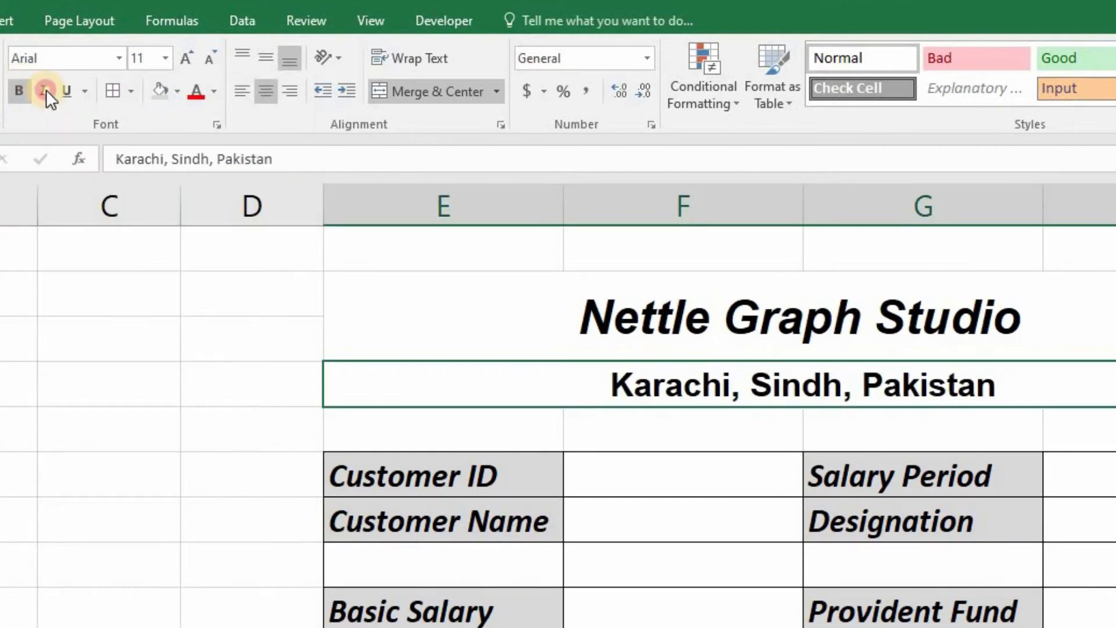
left_click(44, 90)
left_click(211, 57)
left_click(210, 57)
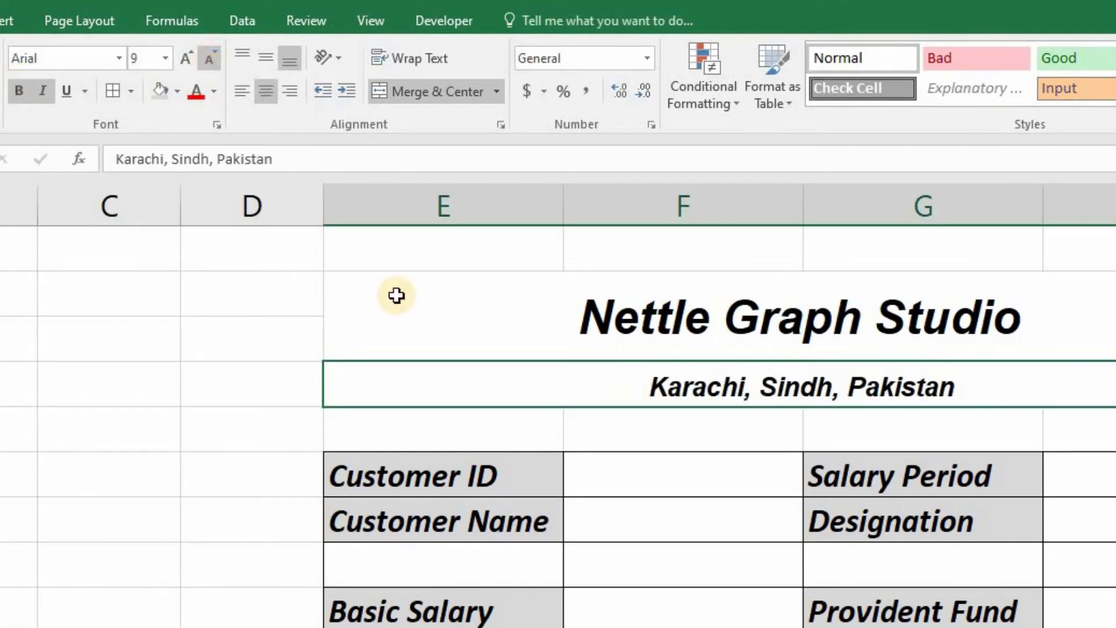
left_click(787, 567)
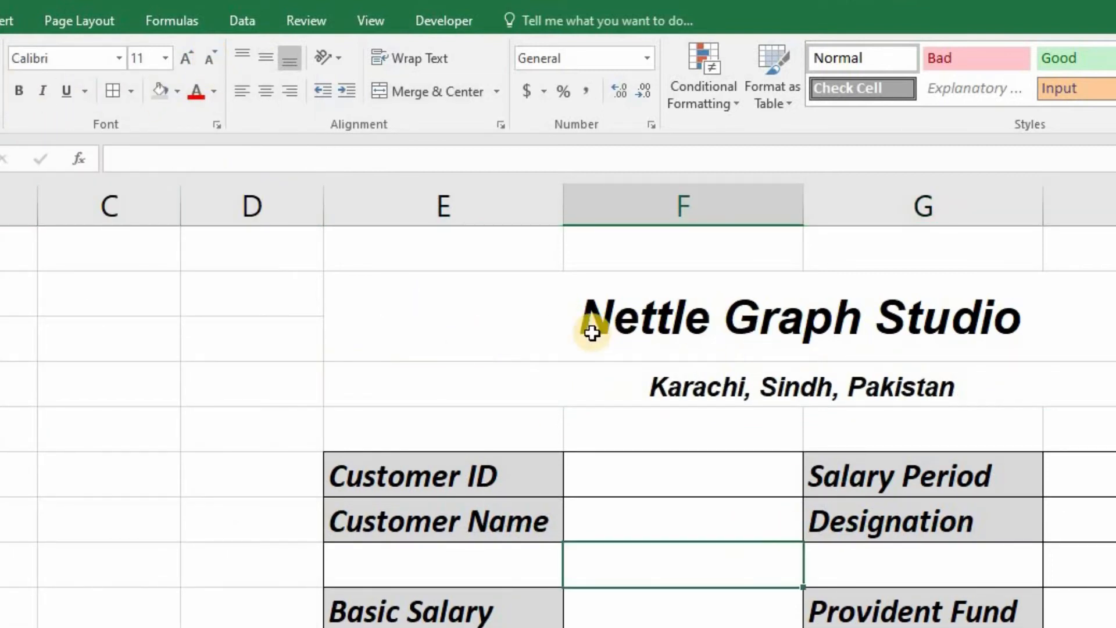
Step: Apply thick outside borders around the company name and address block in E2:H4
left_click_drag(504, 306, 766, 386)
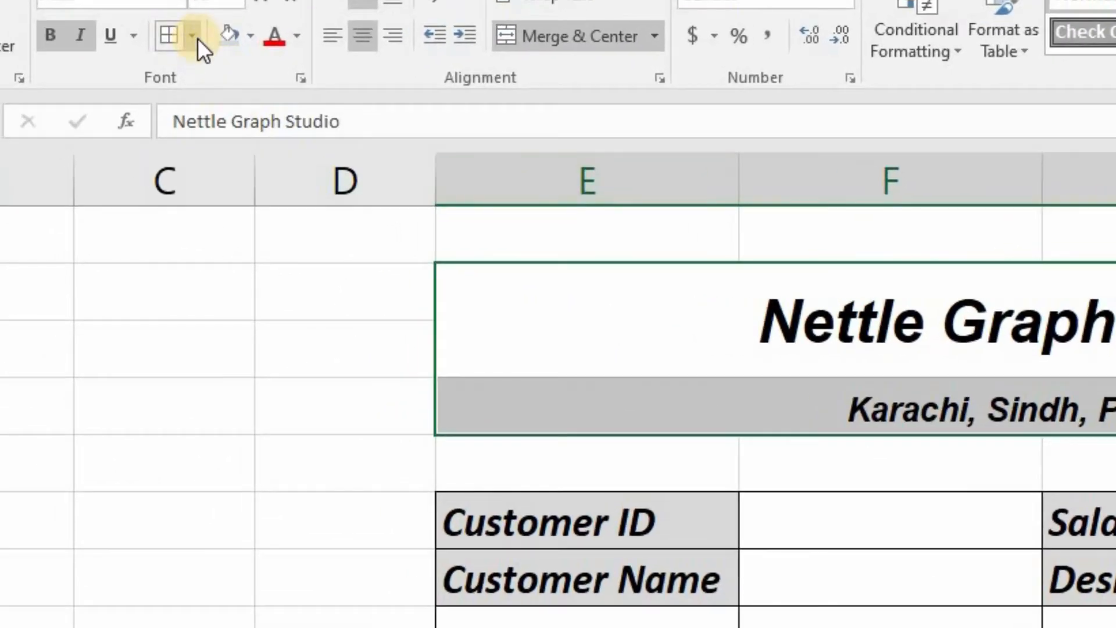
left_click(198, 37)
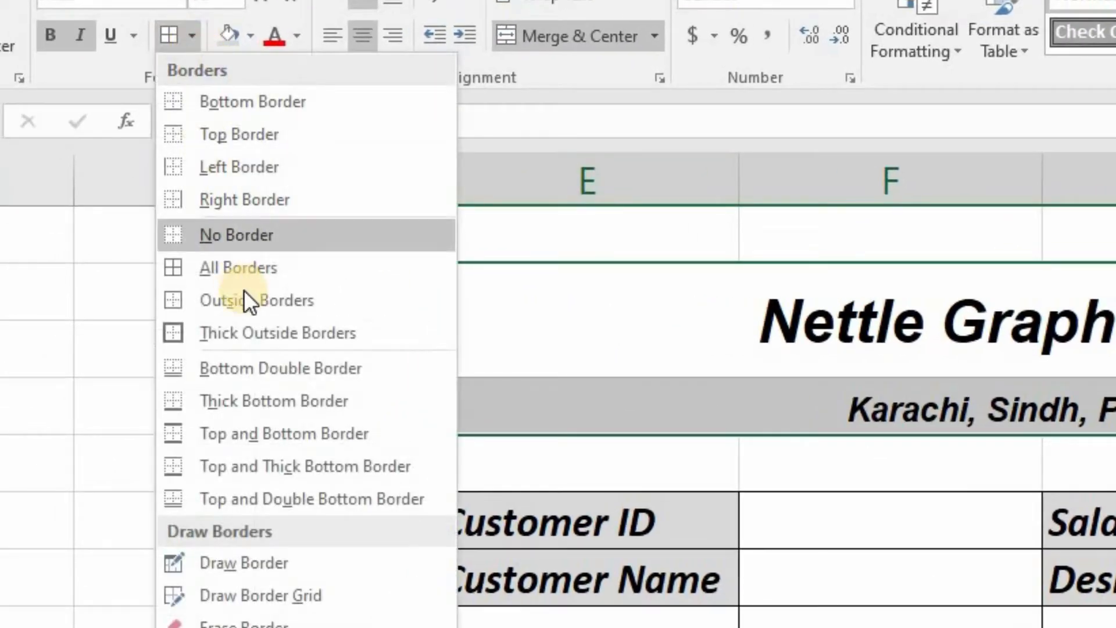
left_click(270, 328)
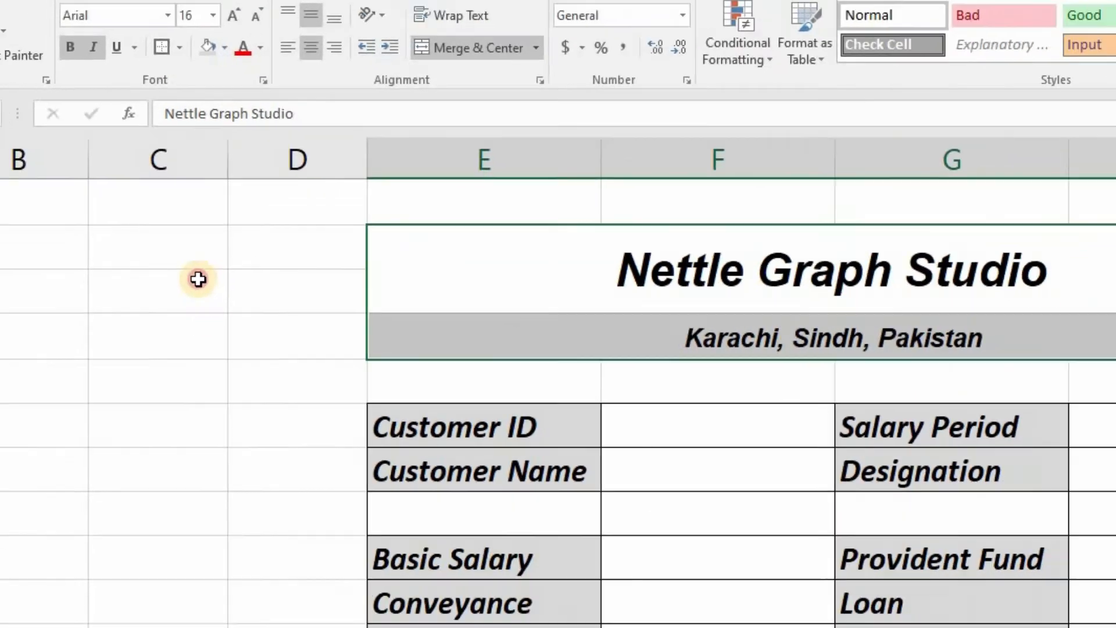
left_click(255, 338)
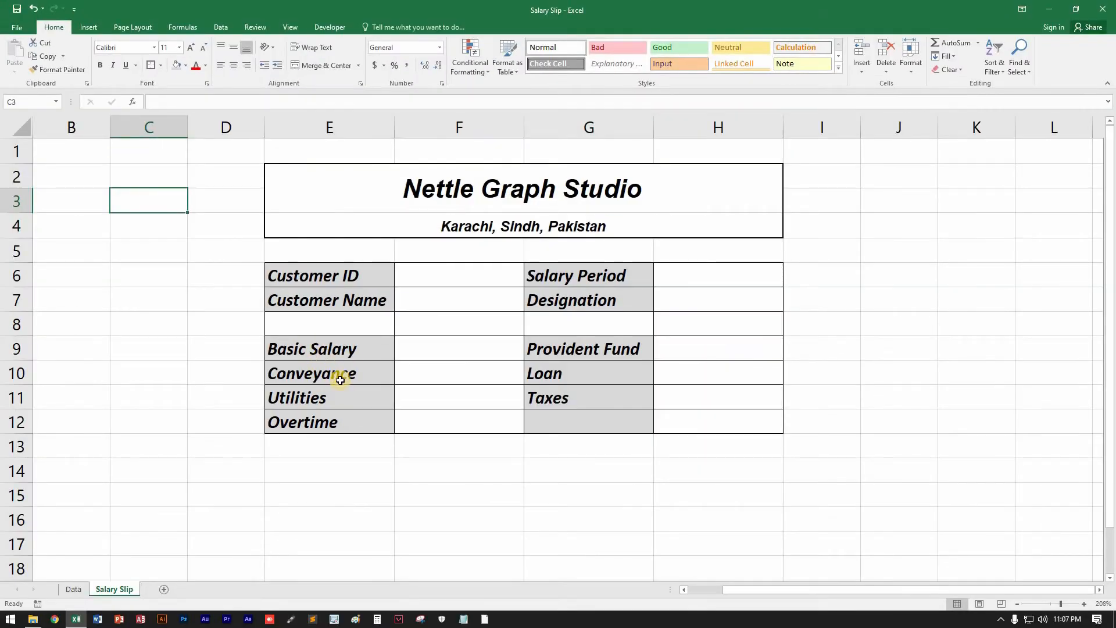
scroll(340, 380, "down", 1)
scroll(376, 381, "up", 1)
left_click_drag(399, 187, 455, 429)
scroll(397, 304, "down", 1)
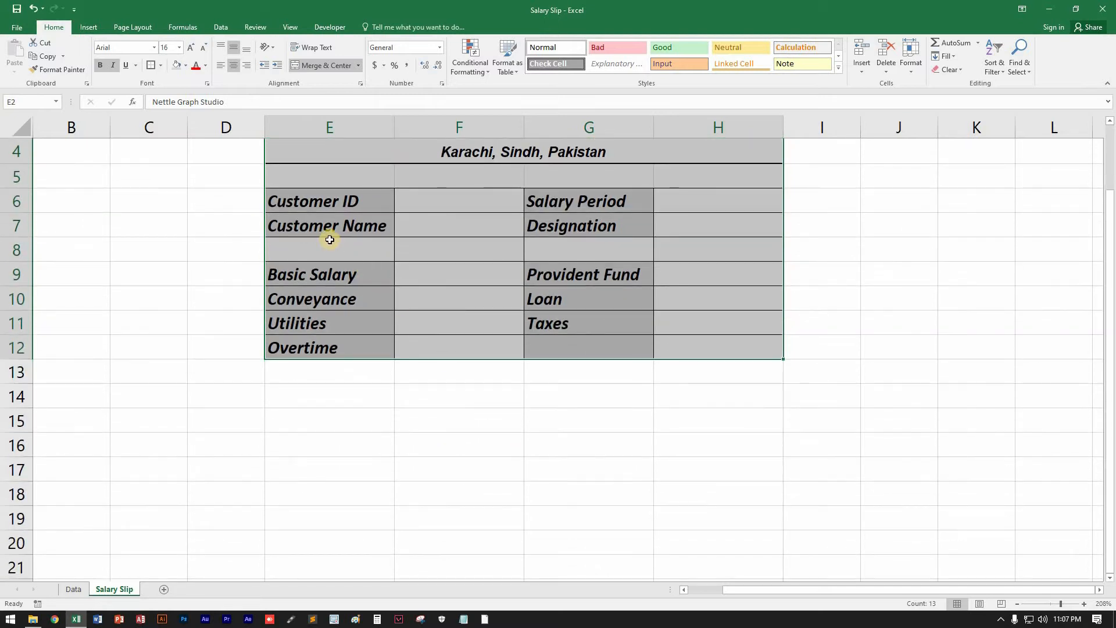
Step: Merge and center cells E8:F8 and enter the heading "Addition"
left_click_drag(329, 239, 436, 254)
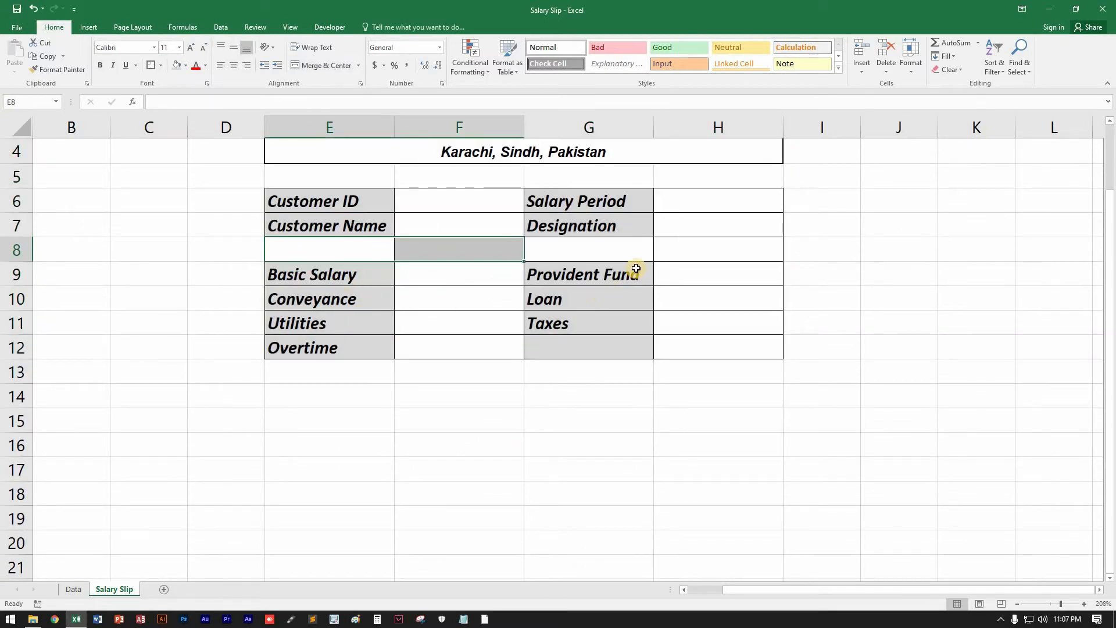
left_click_drag(636, 269, 715, 340)
left_click_drag(382, 250, 454, 249)
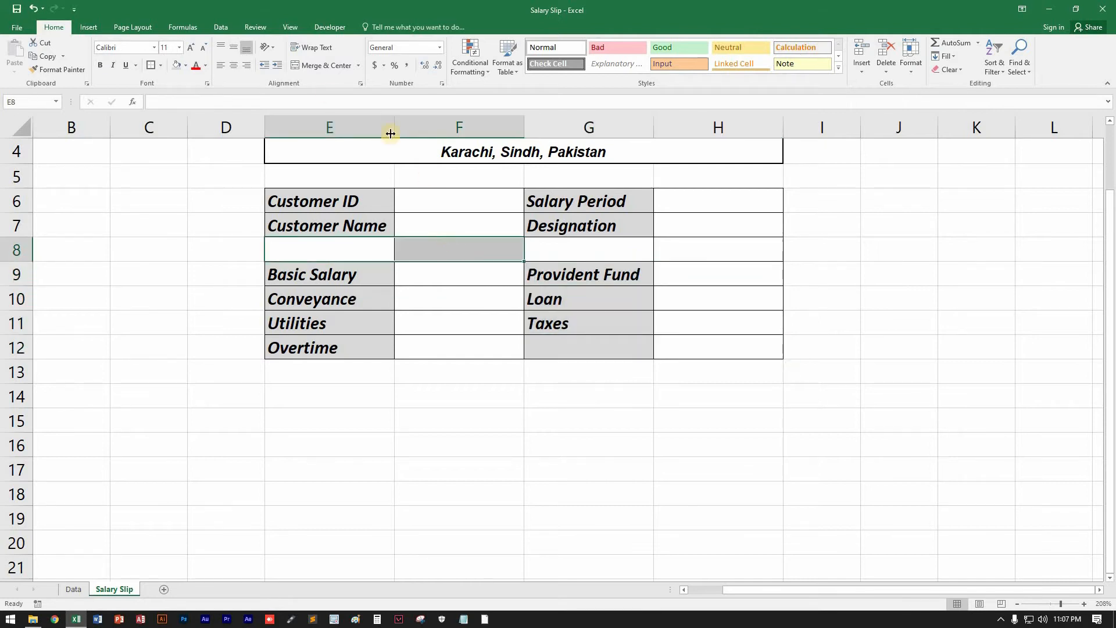
left_click(312, 67)
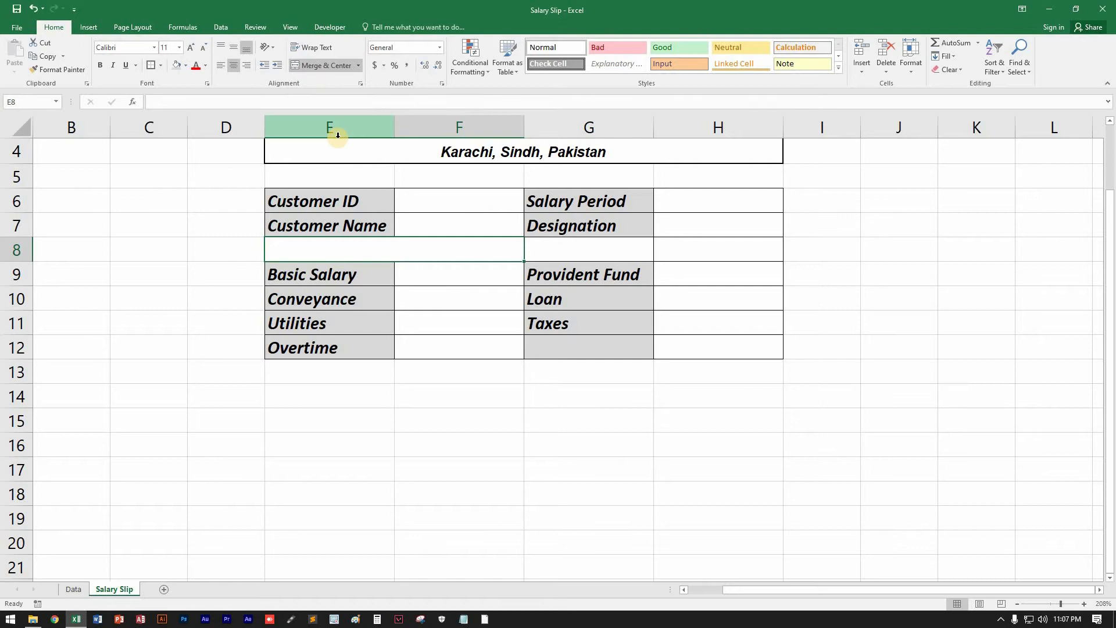
type("Addition")
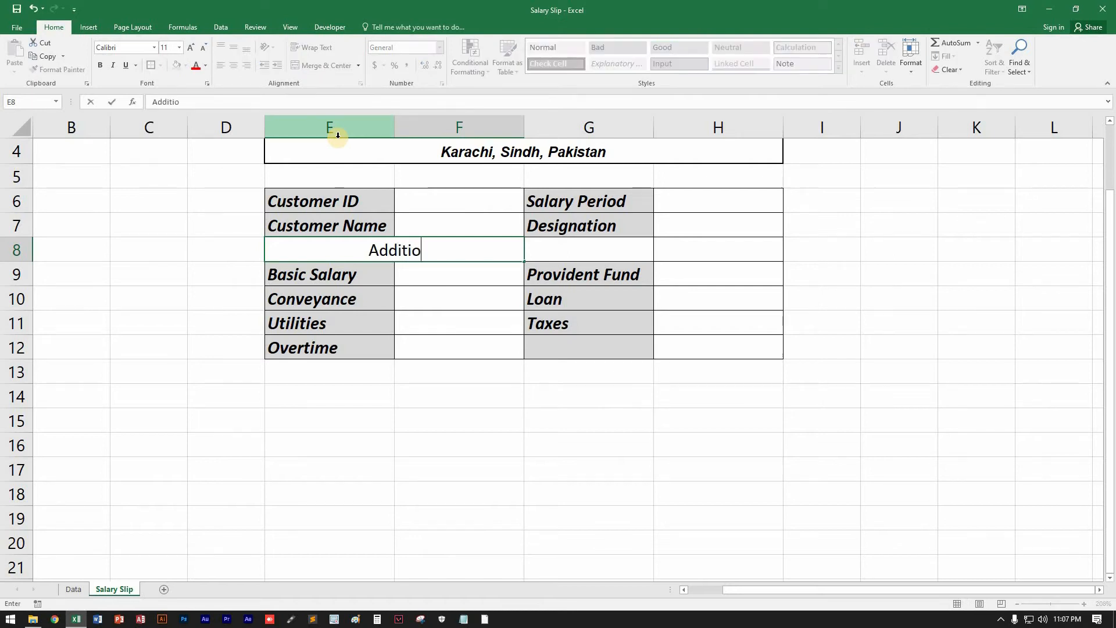
Step: Enter the heading "Deduction" in G8 and merge and center it across G8:H8
key("Tab")
type("Dedu")
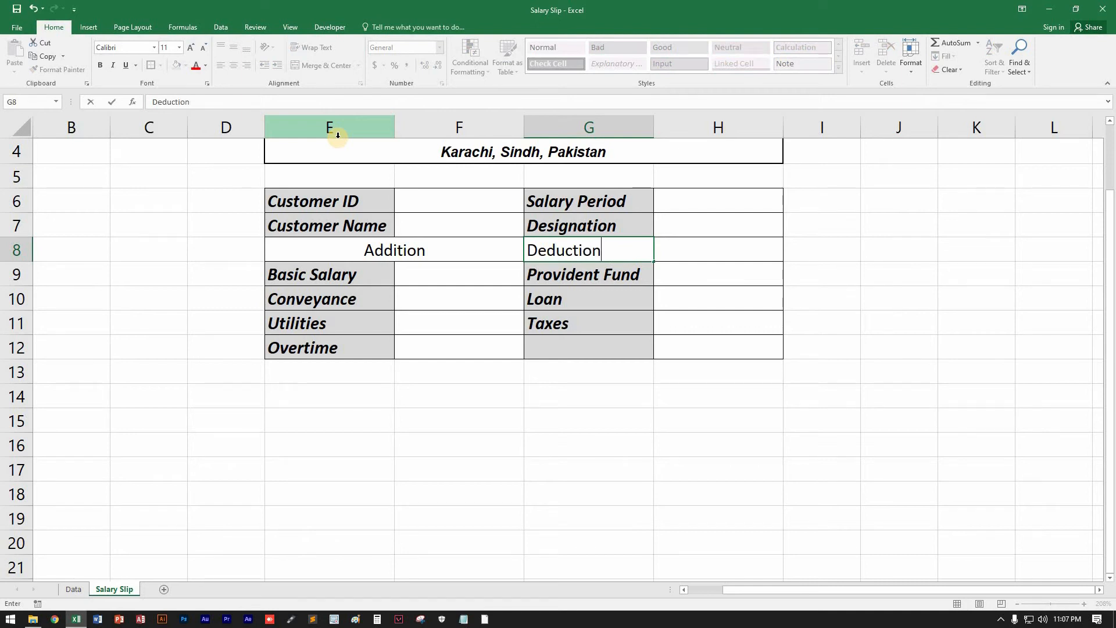
type("ction")
key("Return")
left_click_drag(582, 252, 727, 255)
left_click(326, 65)
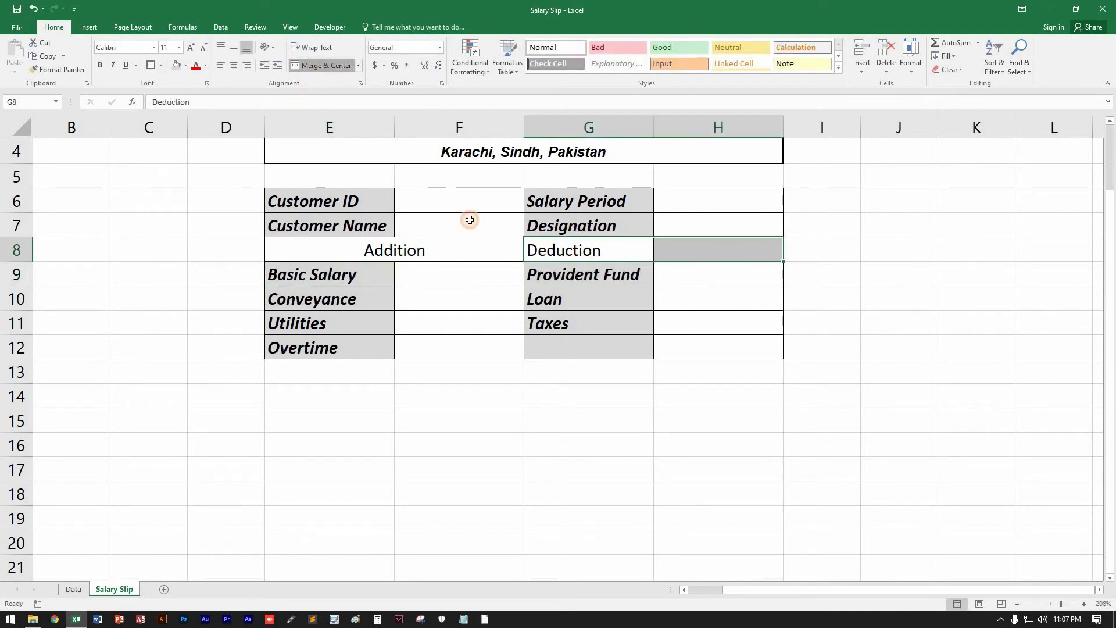
Step: Italicize the "Addition" and "Deduction" headings in row 8
left_click_drag(448, 252, 626, 243)
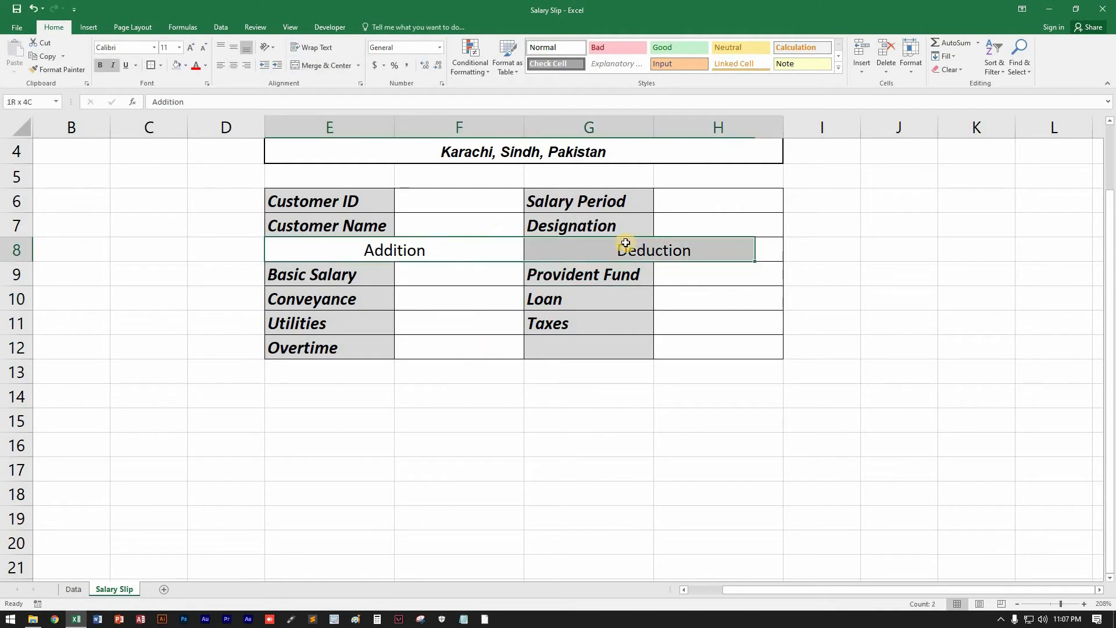
left_click(112, 65)
left_click(465, 381)
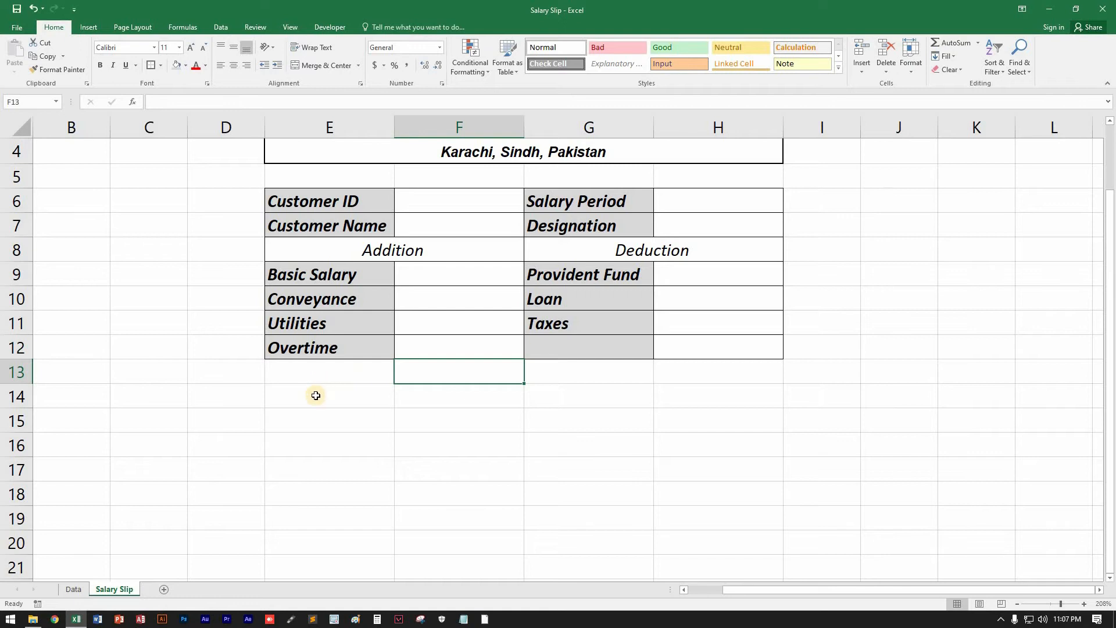
Step: Enter the label "Total Addition" in E14 and "Total Deduction" in G14
left_click(343, 397)
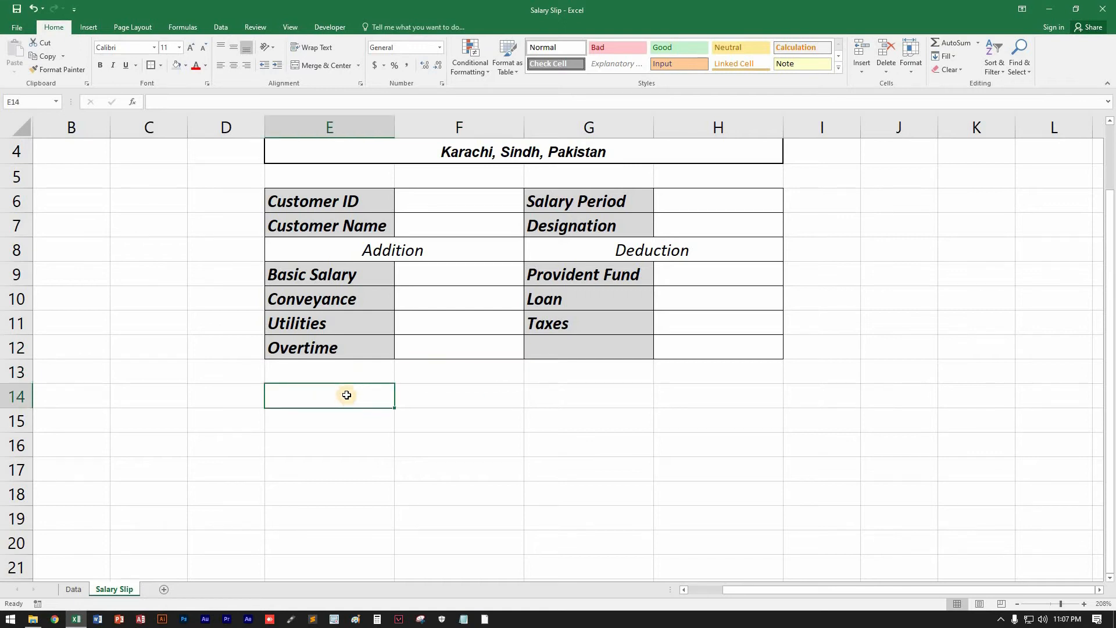
type("Total Additio")
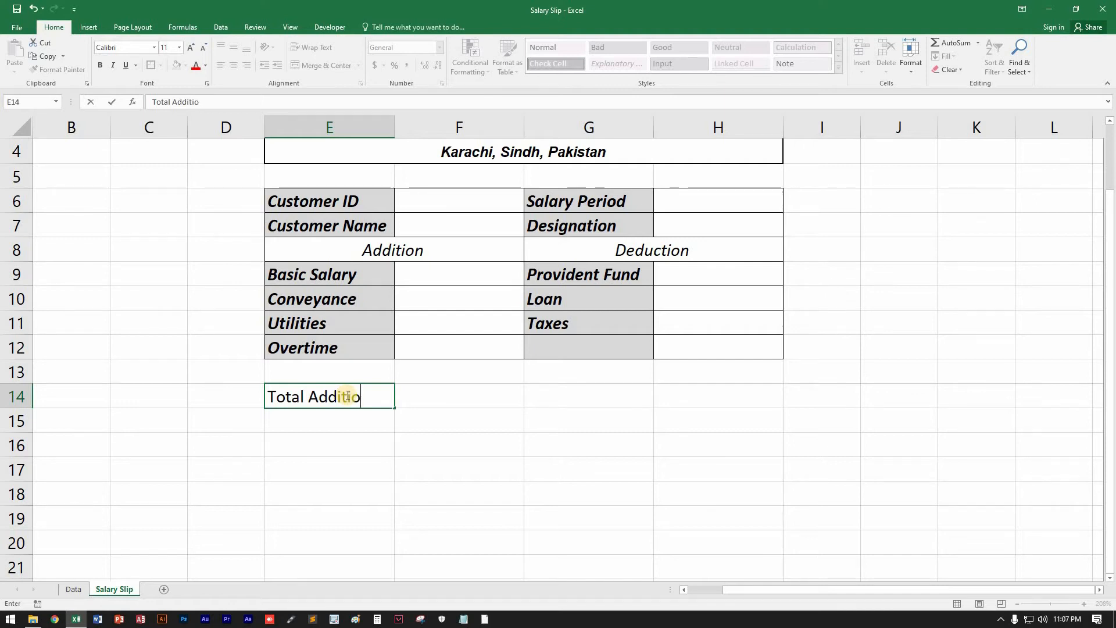
type("n")
key("Tab")
key("Tab")
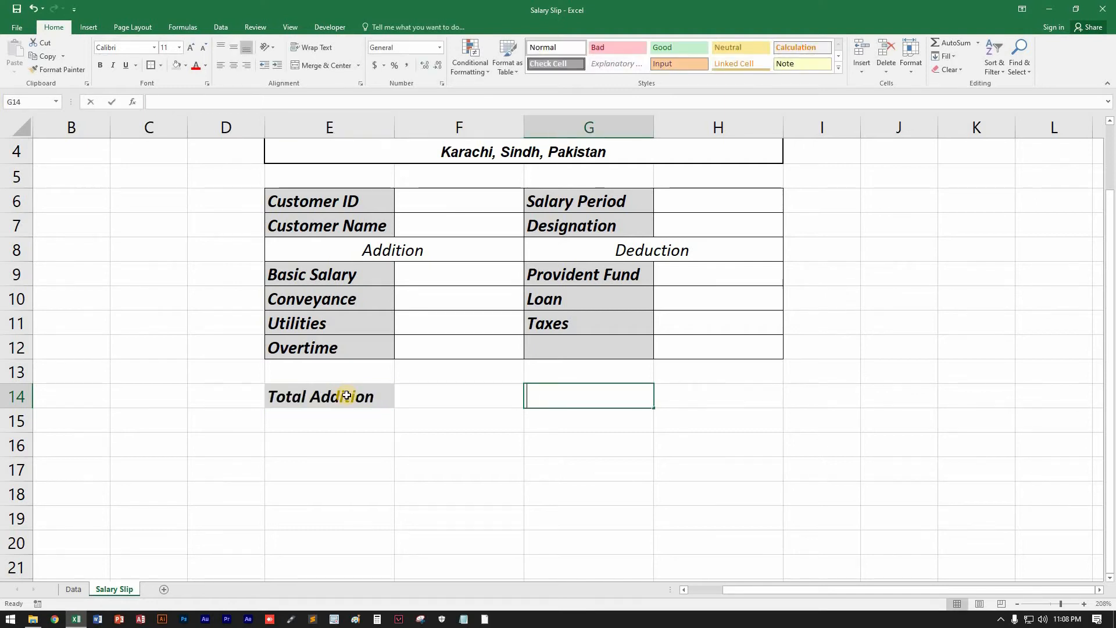
type("Total Deduc")
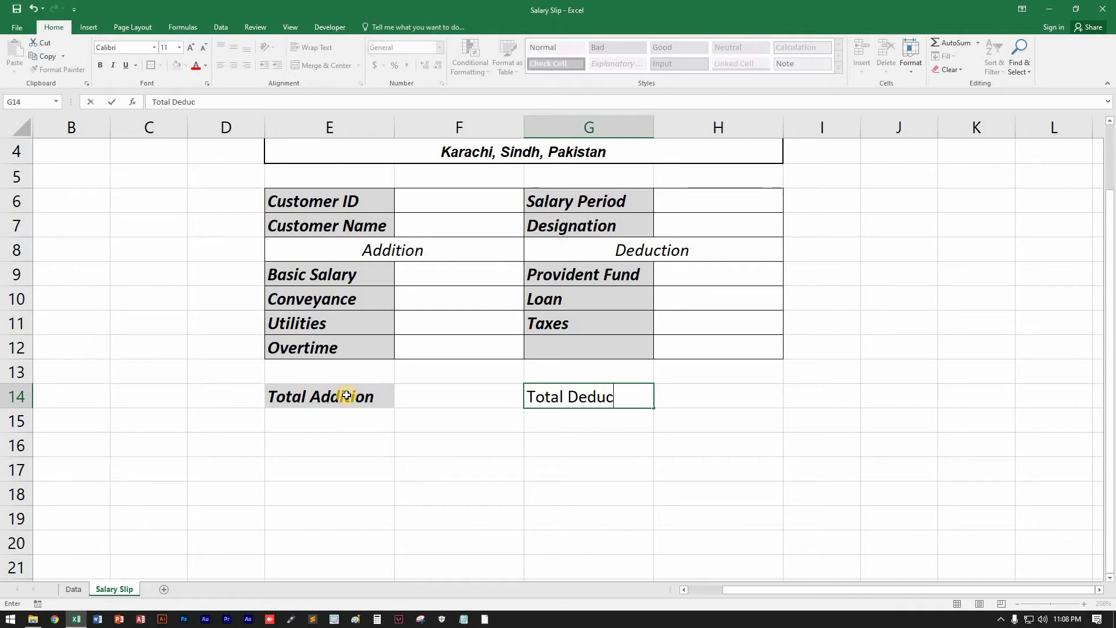
type("tionm")
key("BackSpace")
key("Return")
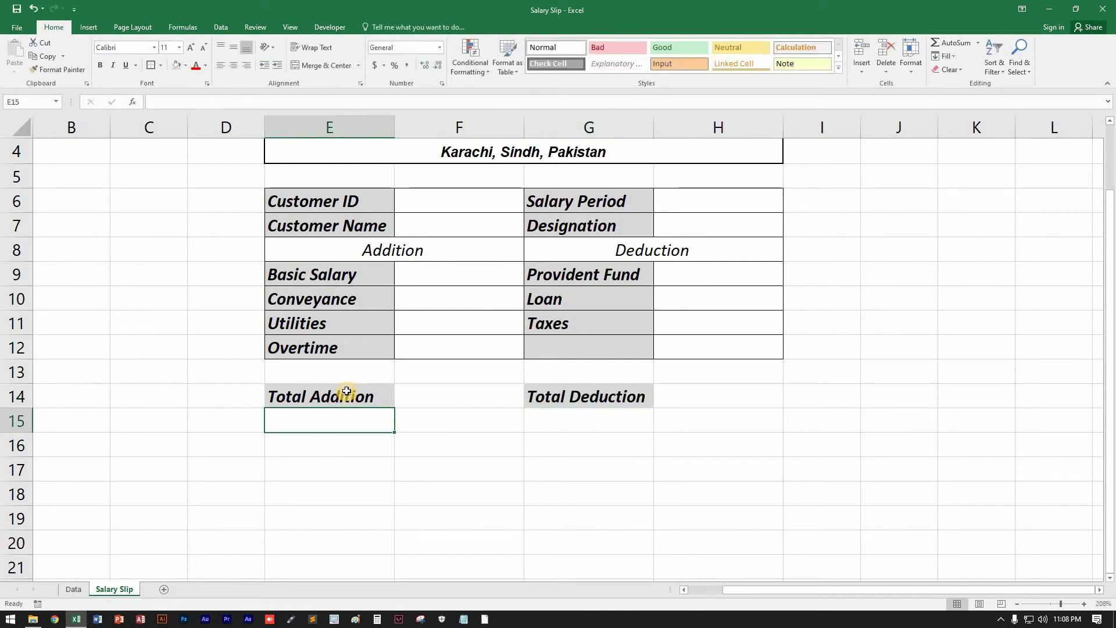
Step: Apply all borders to the totals row in E14:H14
left_click_drag(372, 399, 686, 399)
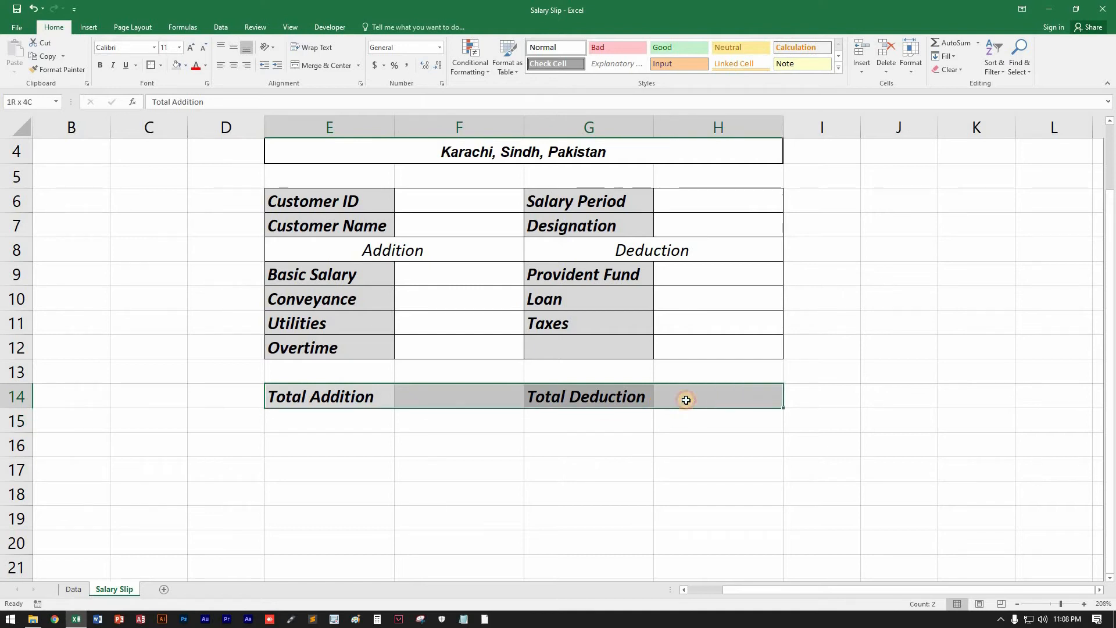
left_click(160, 65)
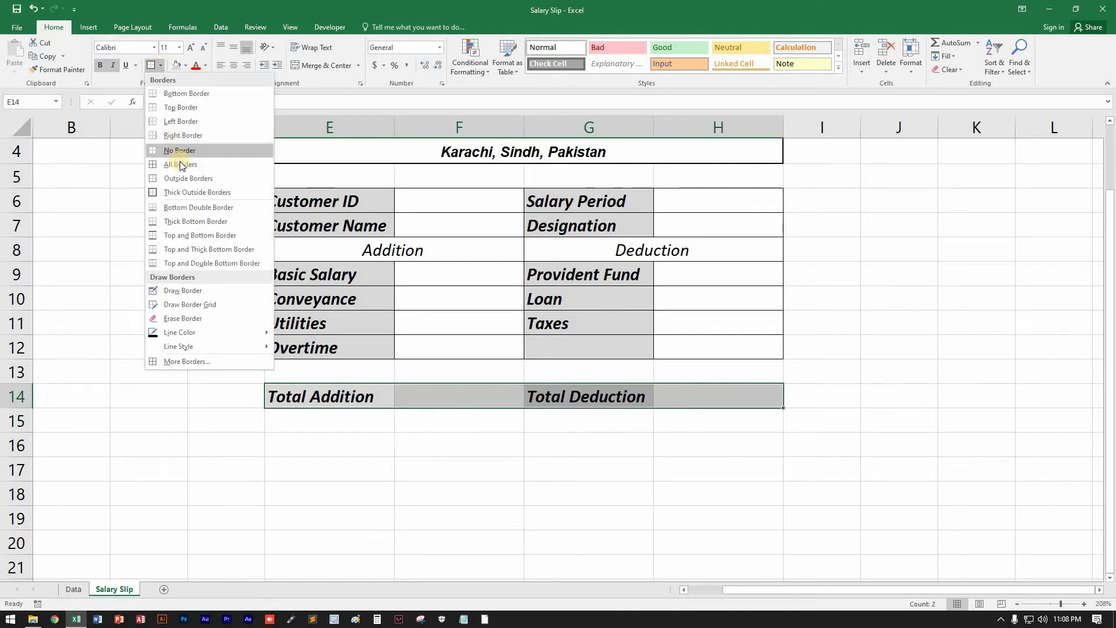
left_click(180, 162)
left_click(349, 454)
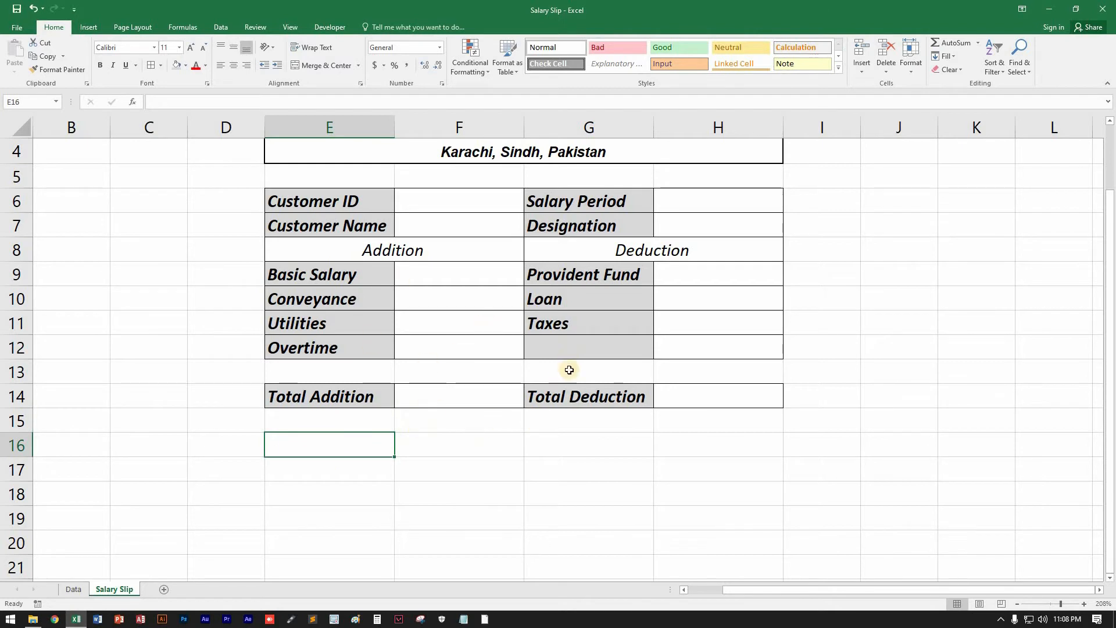
Step: Fill the empty label cell G12 below "Taxes" with a centered dash "-"
left_click(528, 420)
left_click(550, 354)
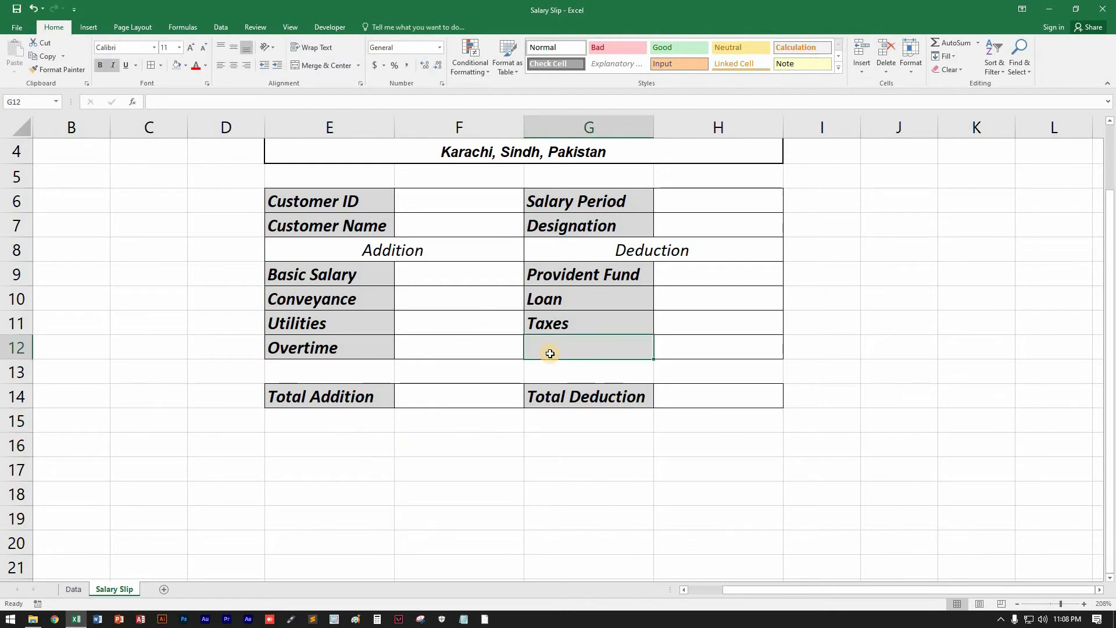
type("-")
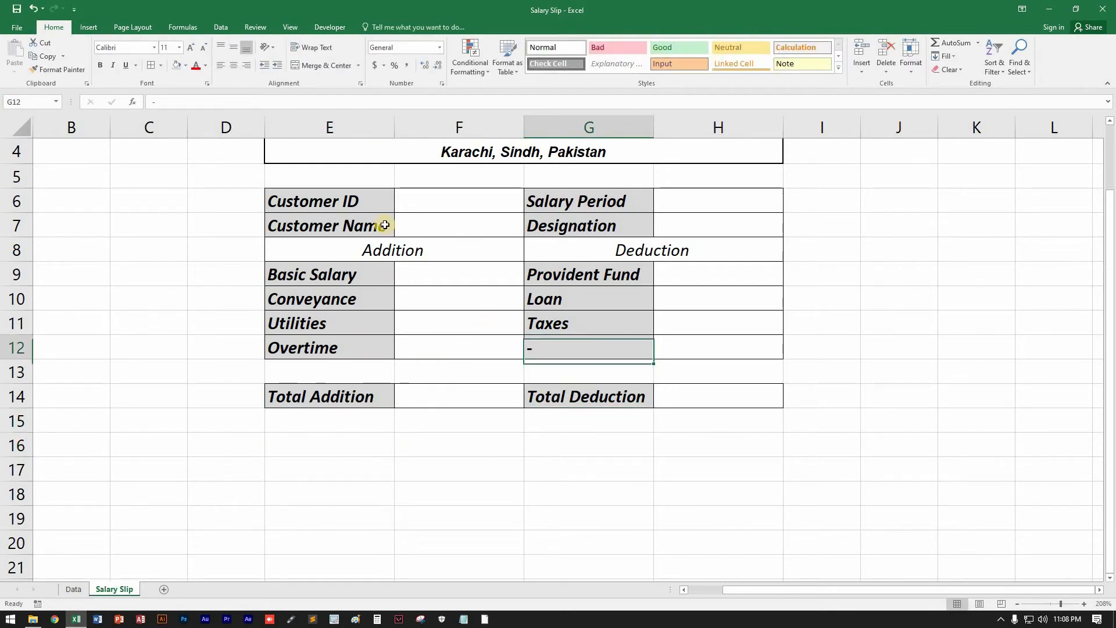
key("ctrl+Return")
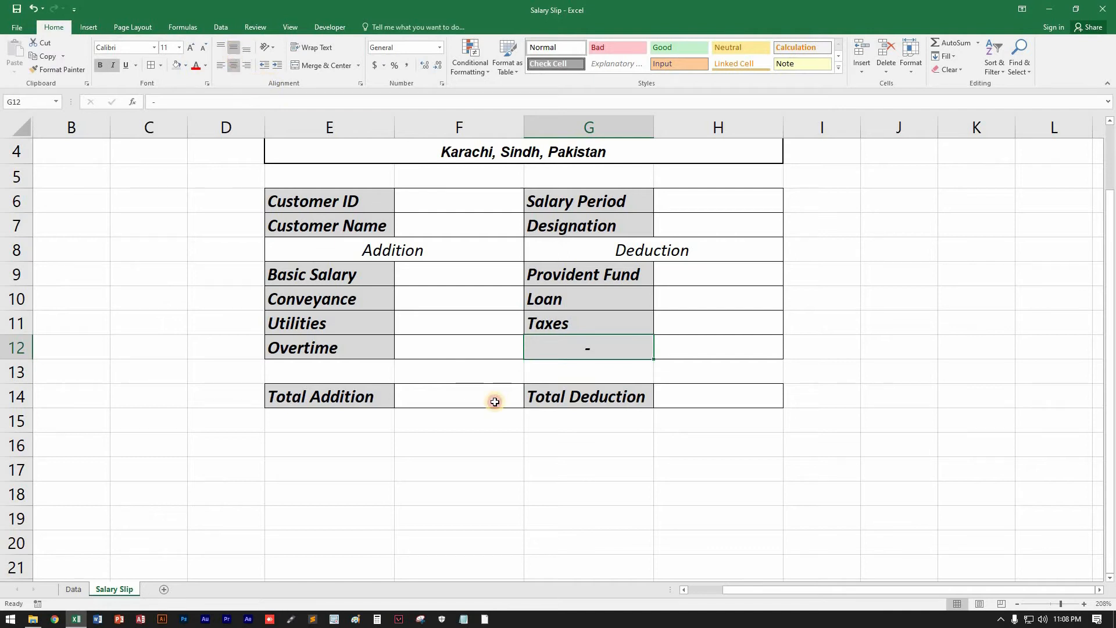
Step: Review the salary slip layout and the addition and deduction amount cells in F9:F12 and H9:H12 that feed the totals
left_click(494, 397)
scroll(474, 391, "up", 1)
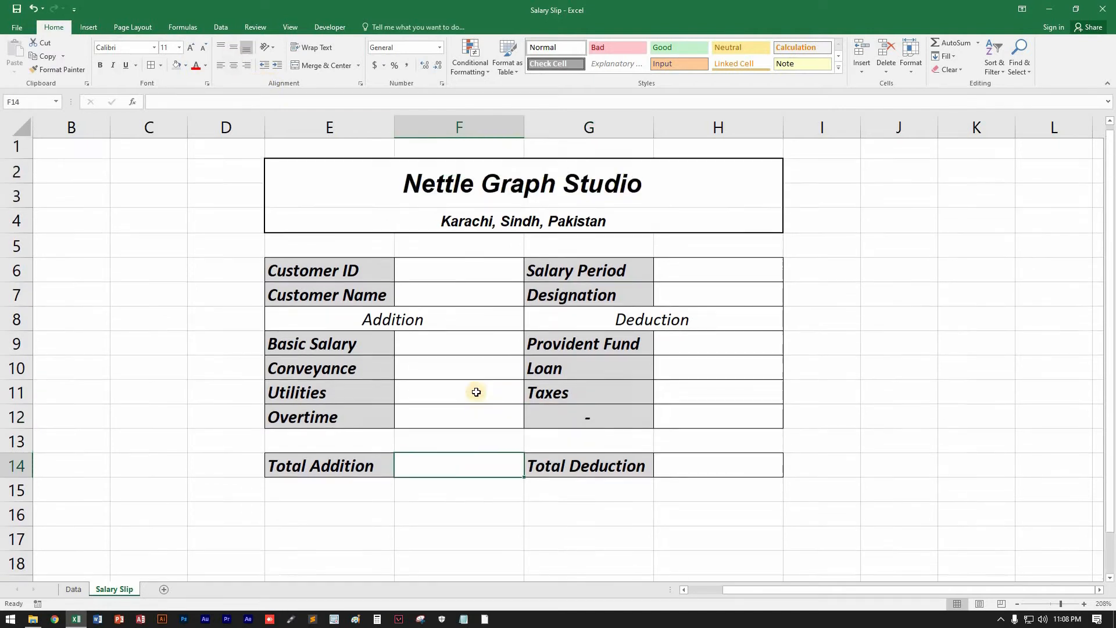
scroll(474, 392, "down", 4)
scroll(477, 396, "up", 5)
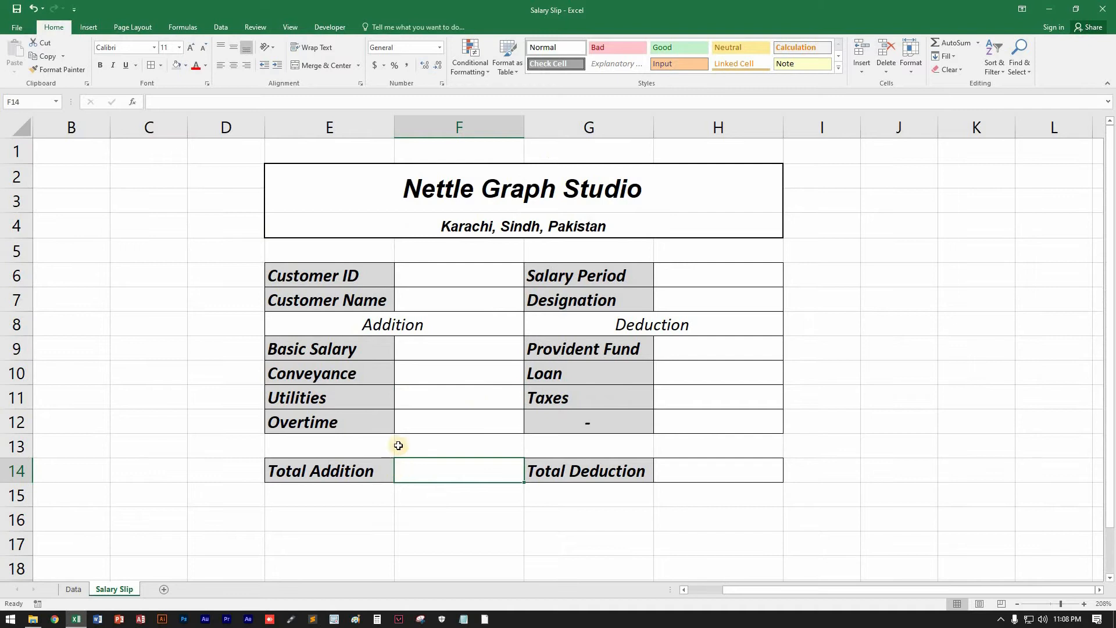
left_click_drag(424, 349, 426, 425)
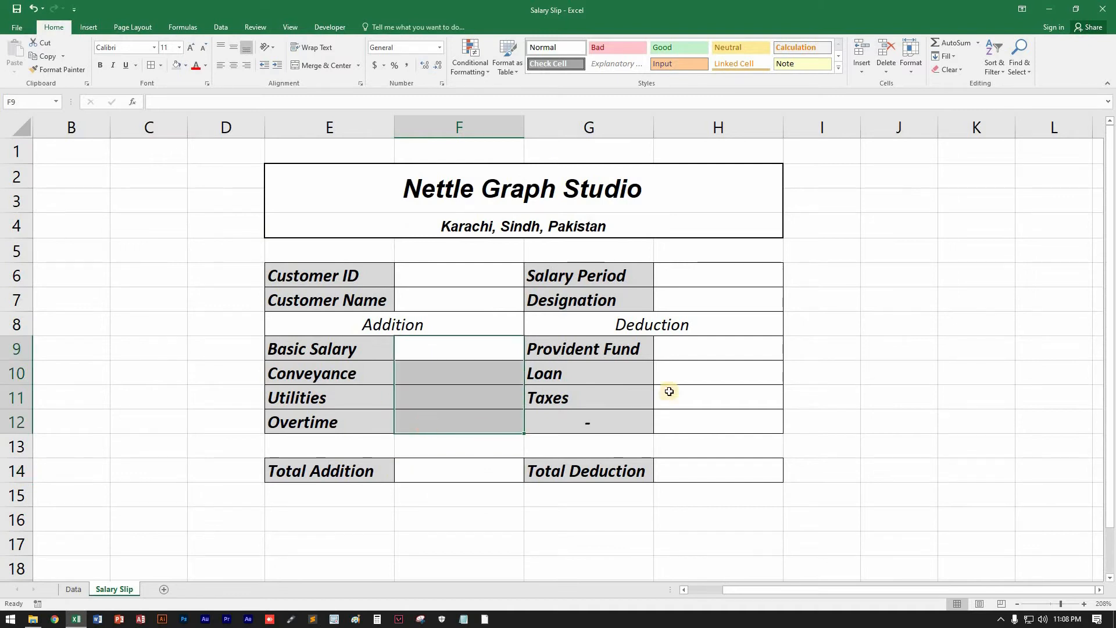
left_click(631, 475)
left_click_drag(690, 350, 701, 416)
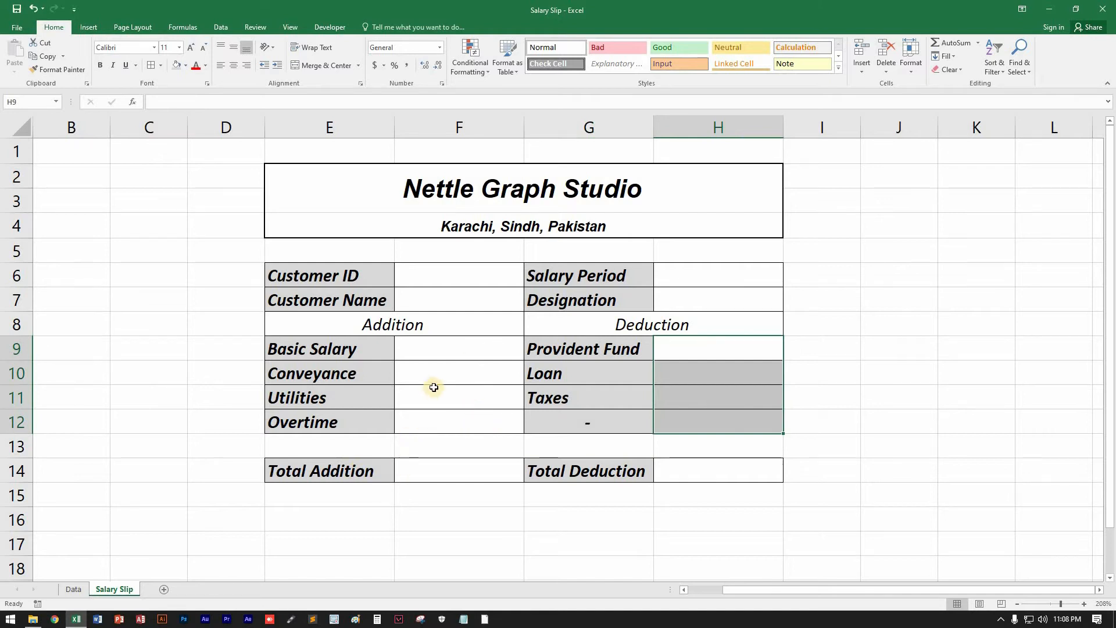
left_click_drag(446, 351, 454, 413)
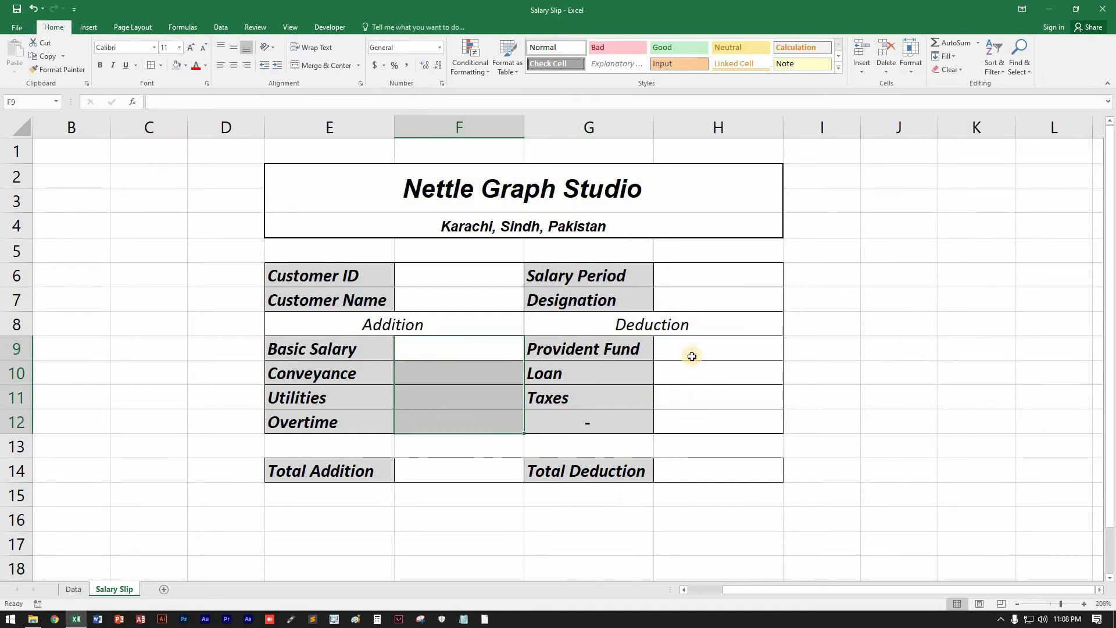
left_click_drag(693, 356, 700, 416)
left_click(433, 481)
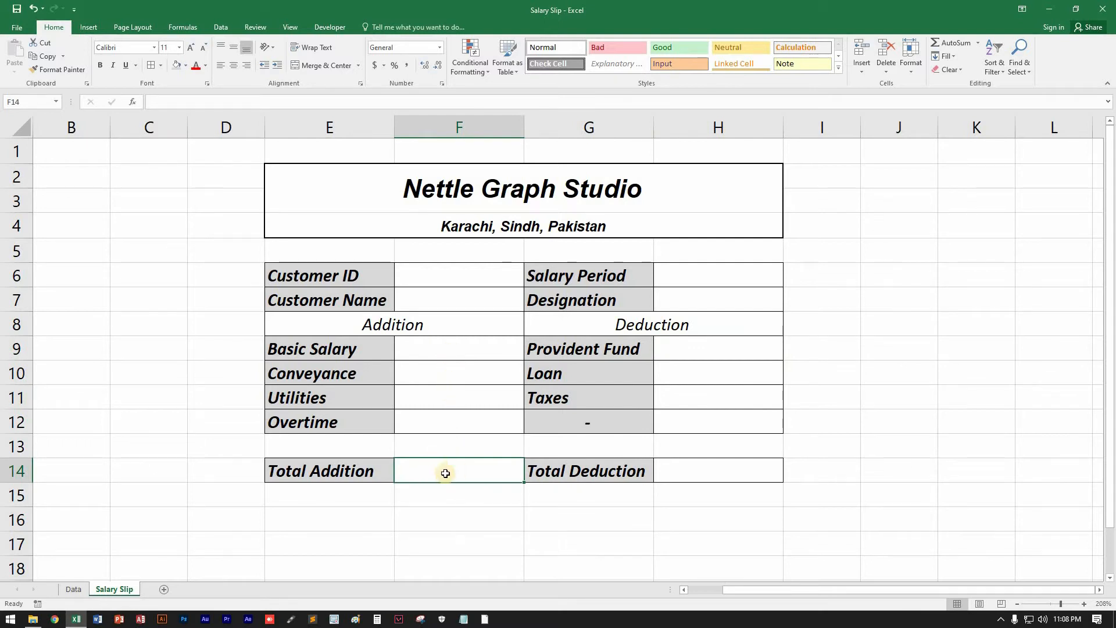
left_click_drag(692, 355, 697, 401)
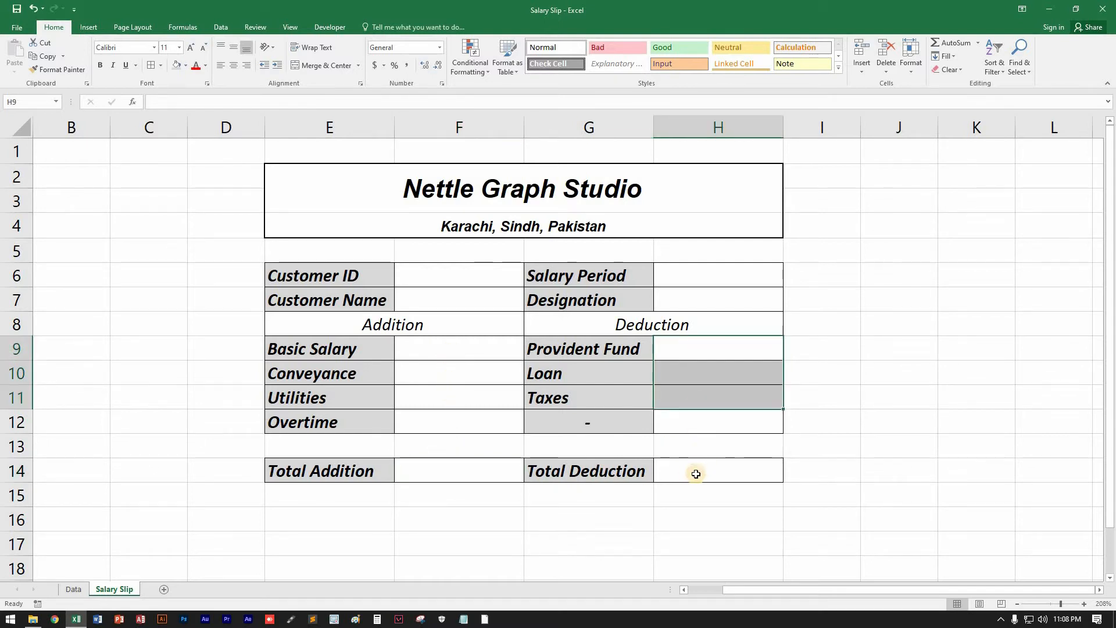
Step: Enter a SUM formula over F9:F12 in the Total Addition amount cell F14
left_click(492, 471)
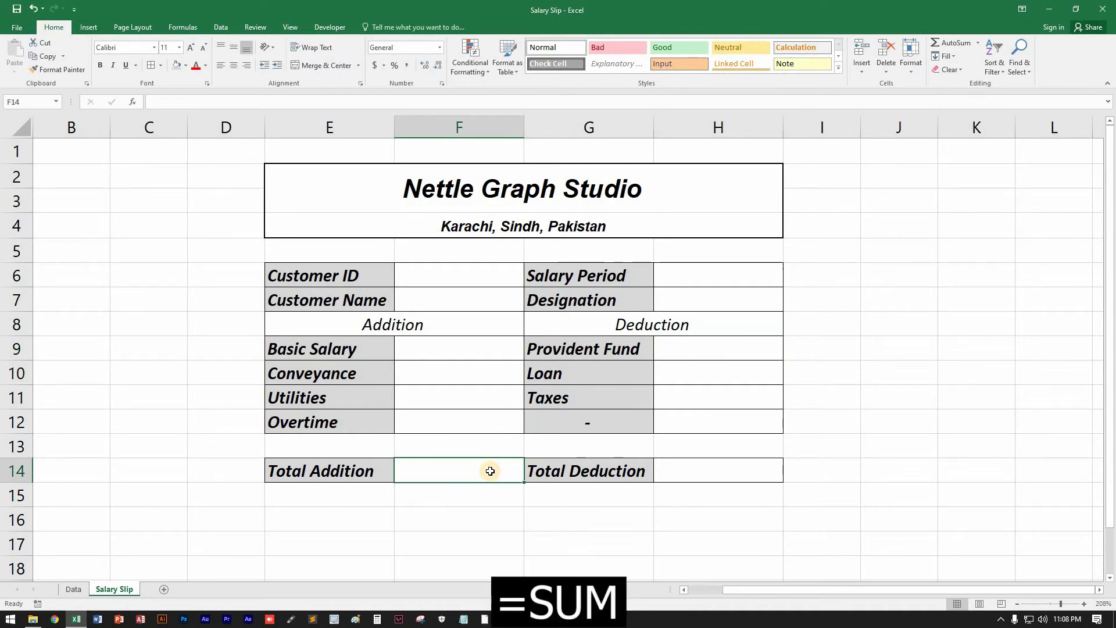
type("=")
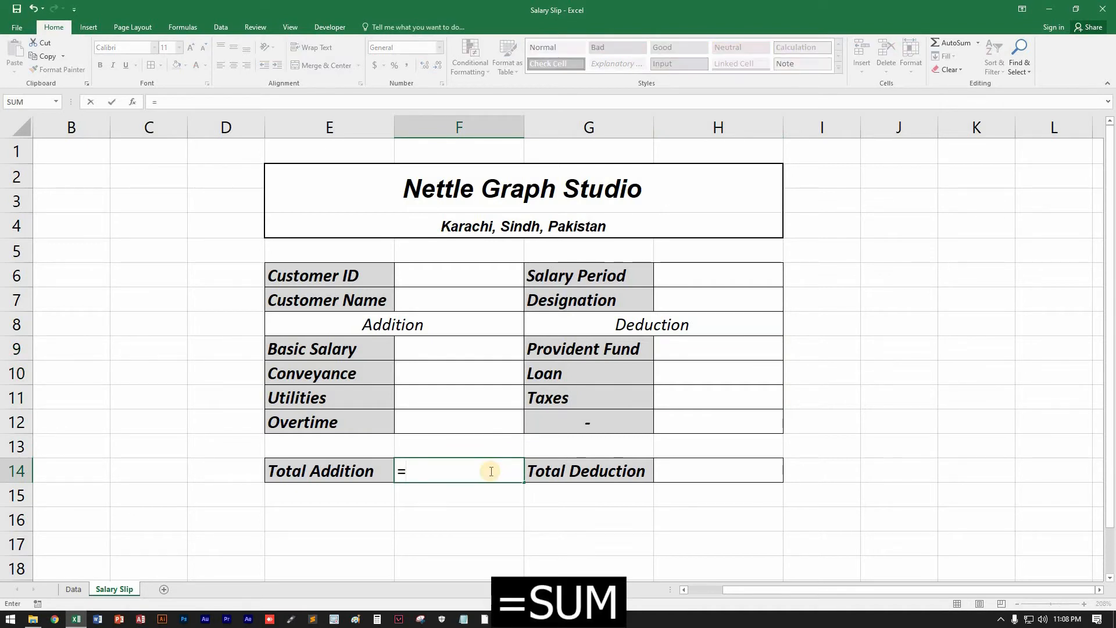
type("sum(")
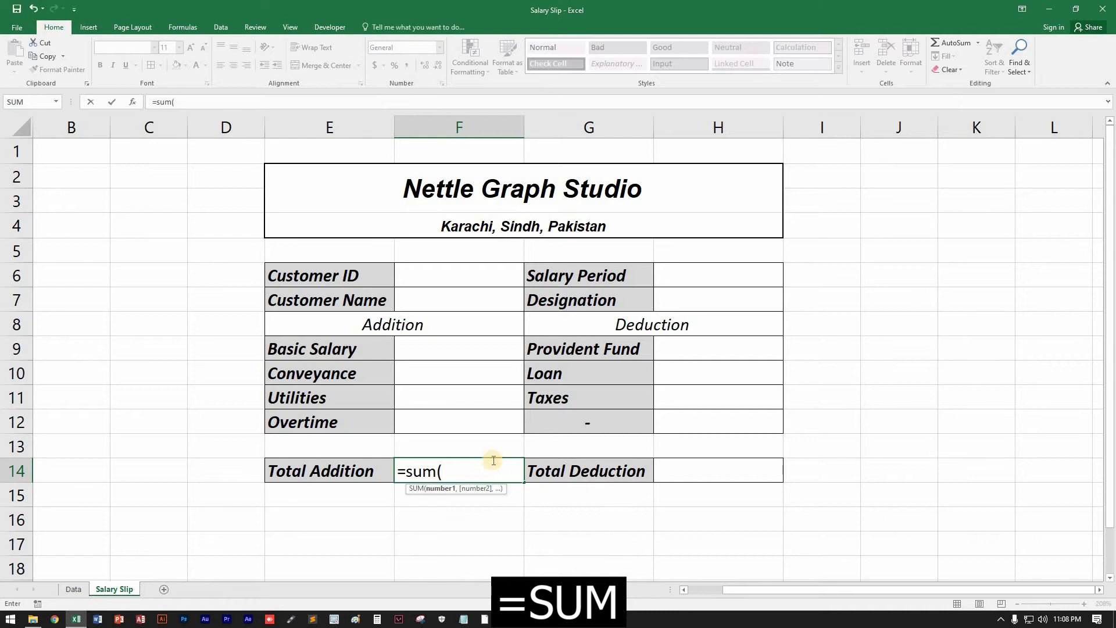
left_click_drag(464, 356, 464, 419)
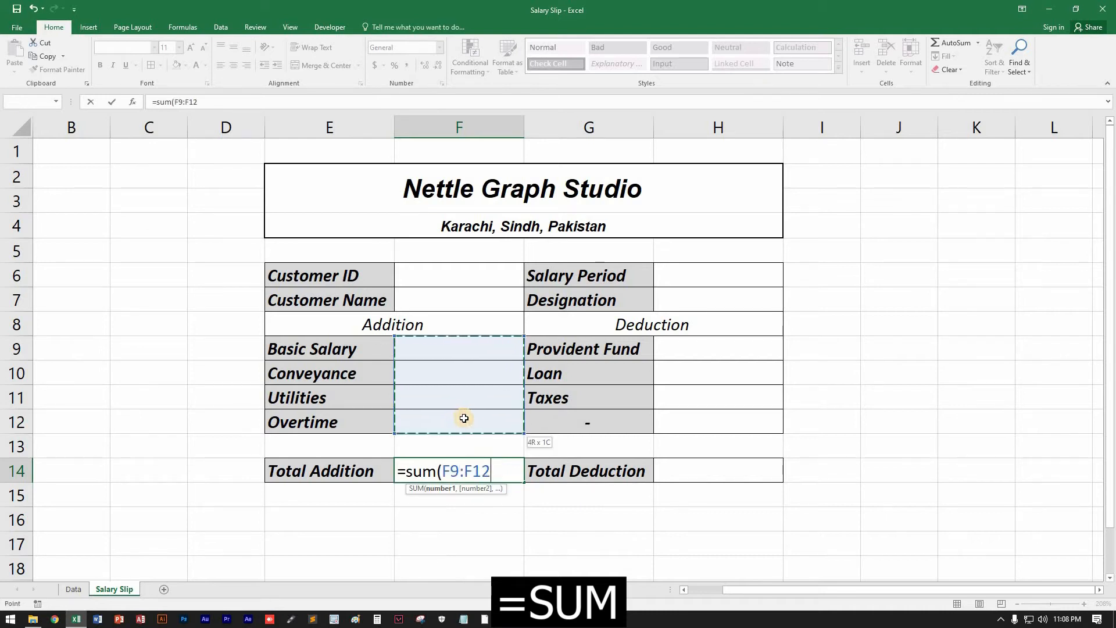
key("Return")
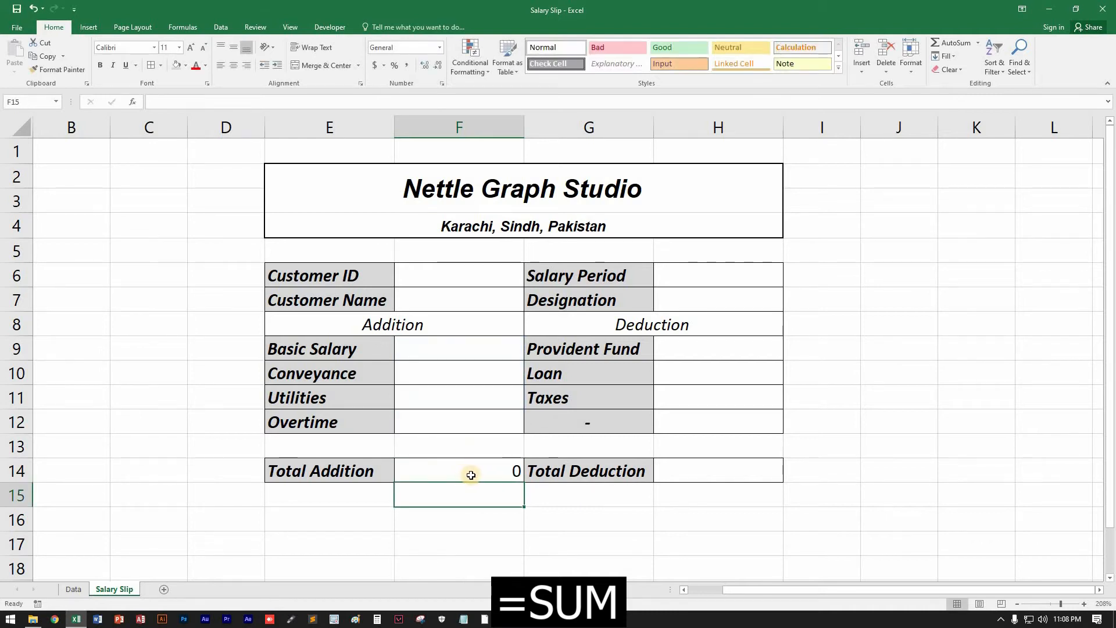
Step: Enter a SUM formula over H9:H12 in the Total Deduction amount cell H14
left_click(729, 478)
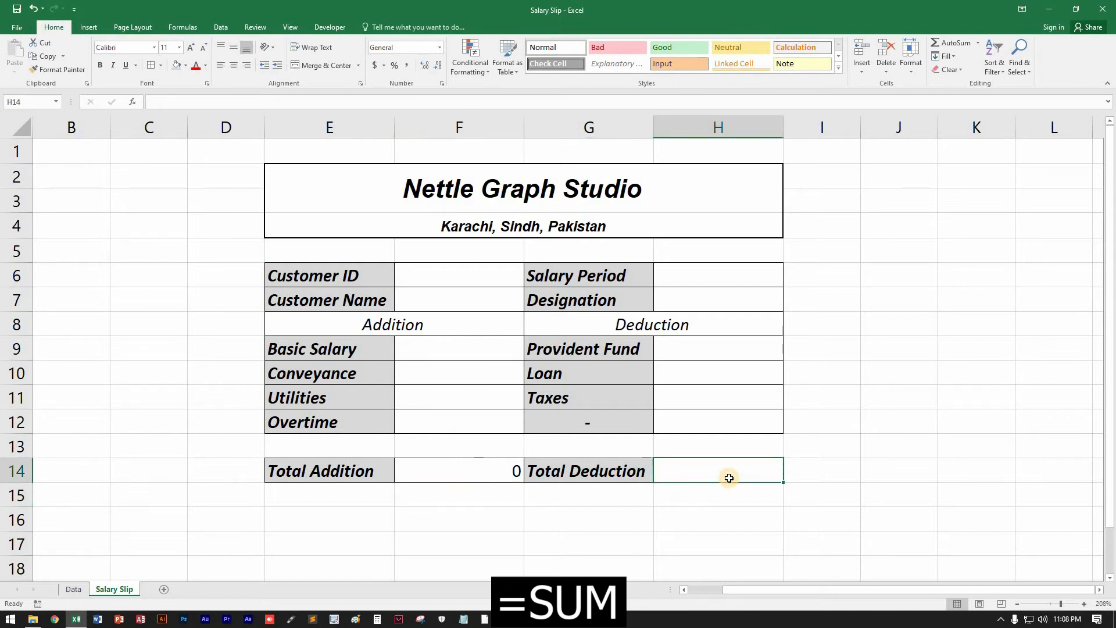
type("=sum(")
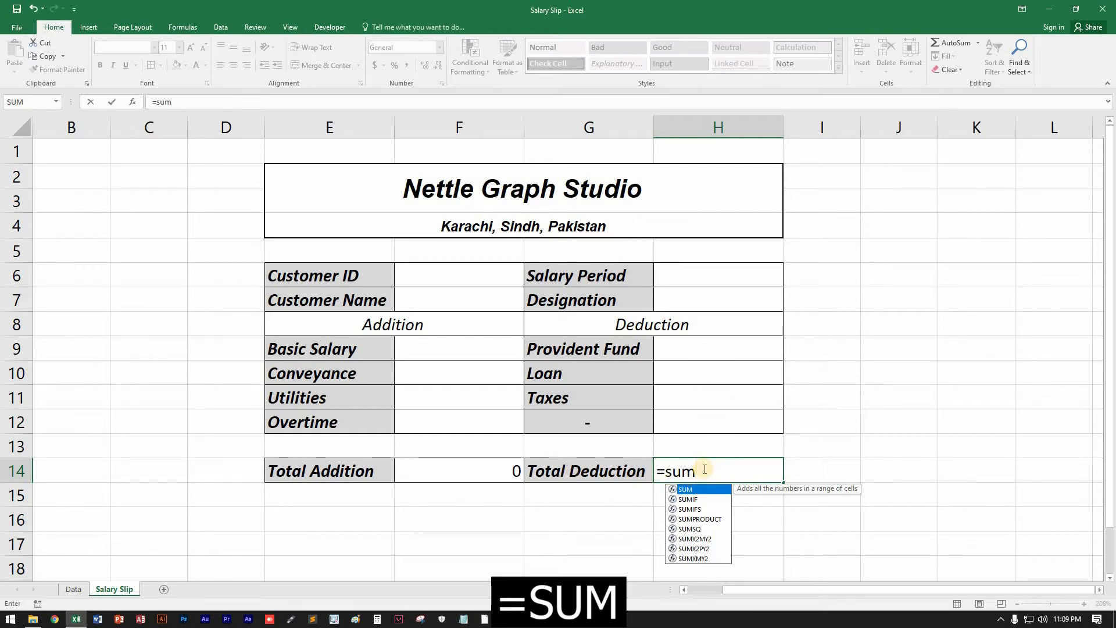
type("(")
left_click_drag(691, 345, 690, 419)
key("Return")
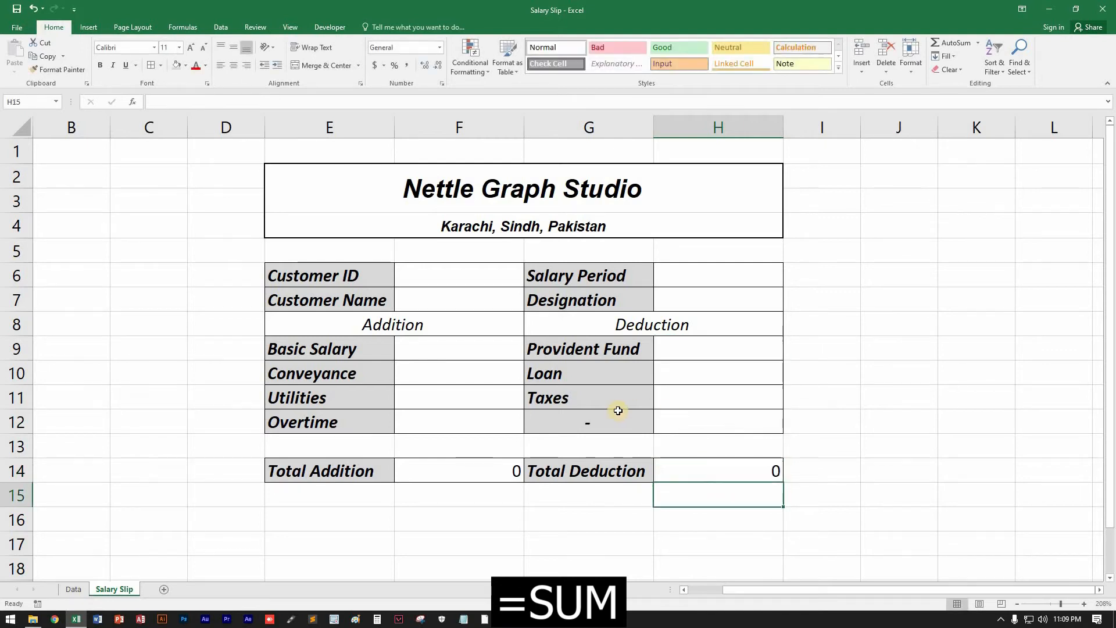
Step: Test the Total Addition formula by entering 1 in each of F9, F10 and F11, and clear those test values again
left_click(436, 340)
type("1")
key("Return")
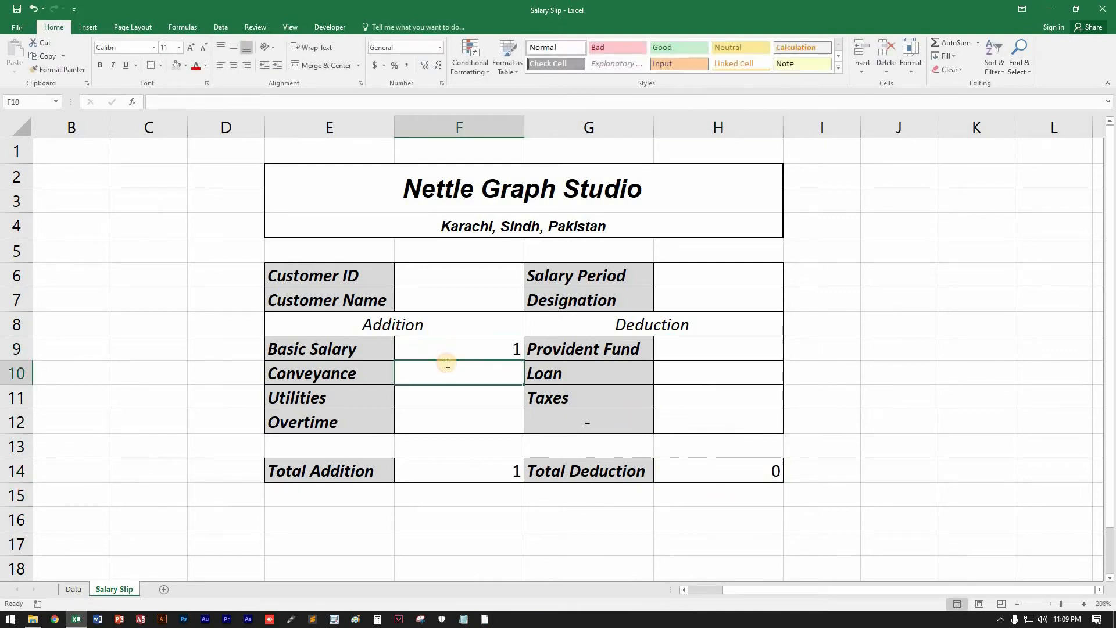
type("1")
key("Return")
type("1")
key("Return")
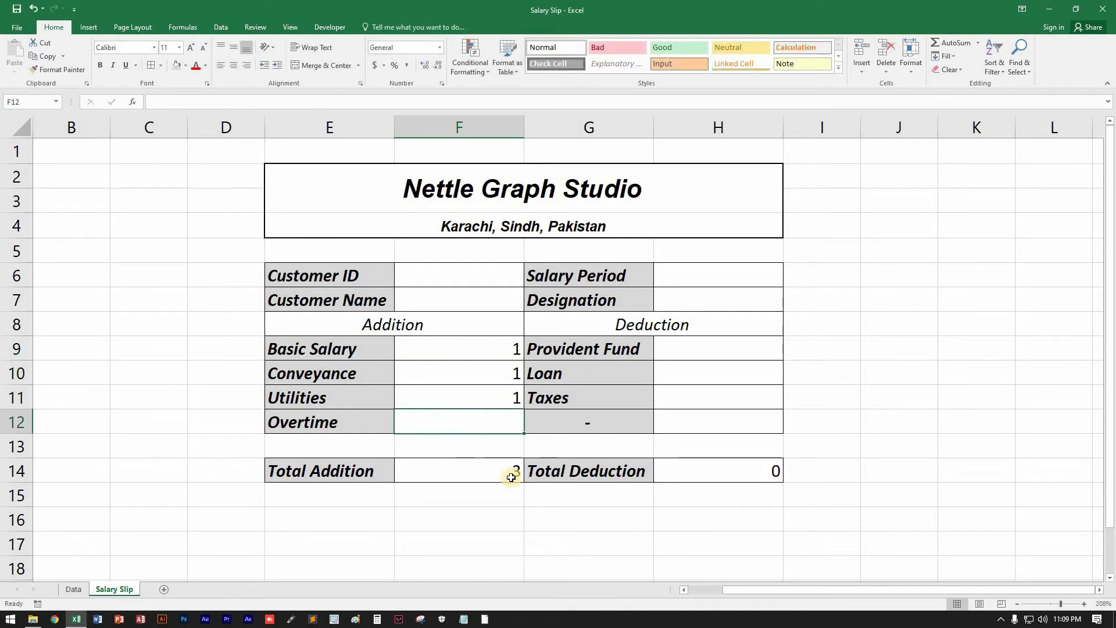
left_click_drag(504, 360, 513, 396)
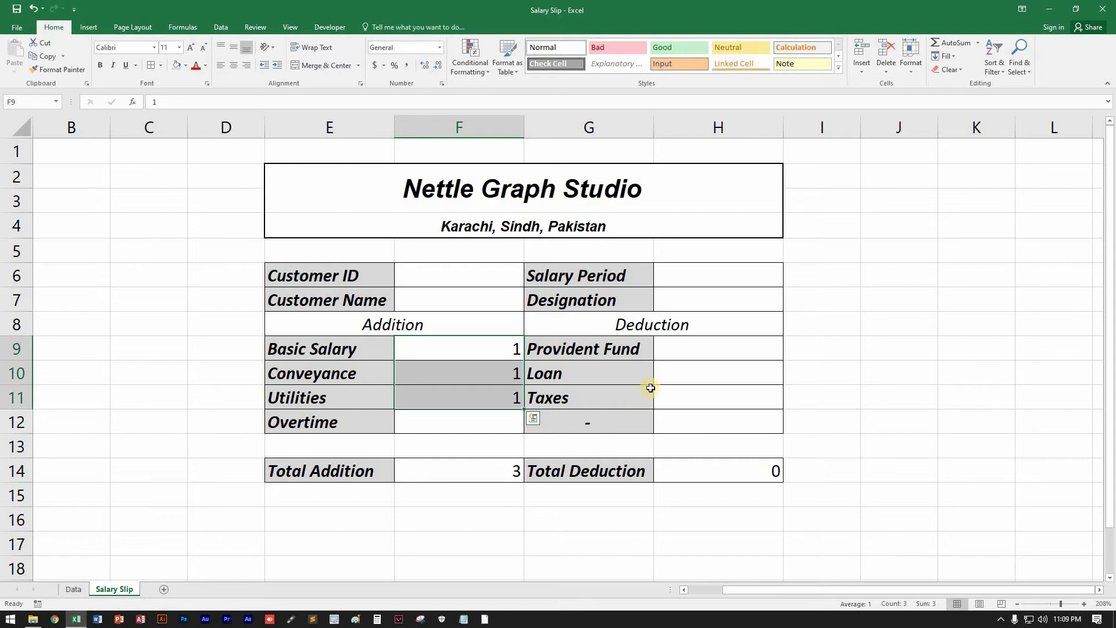
key("Delete")
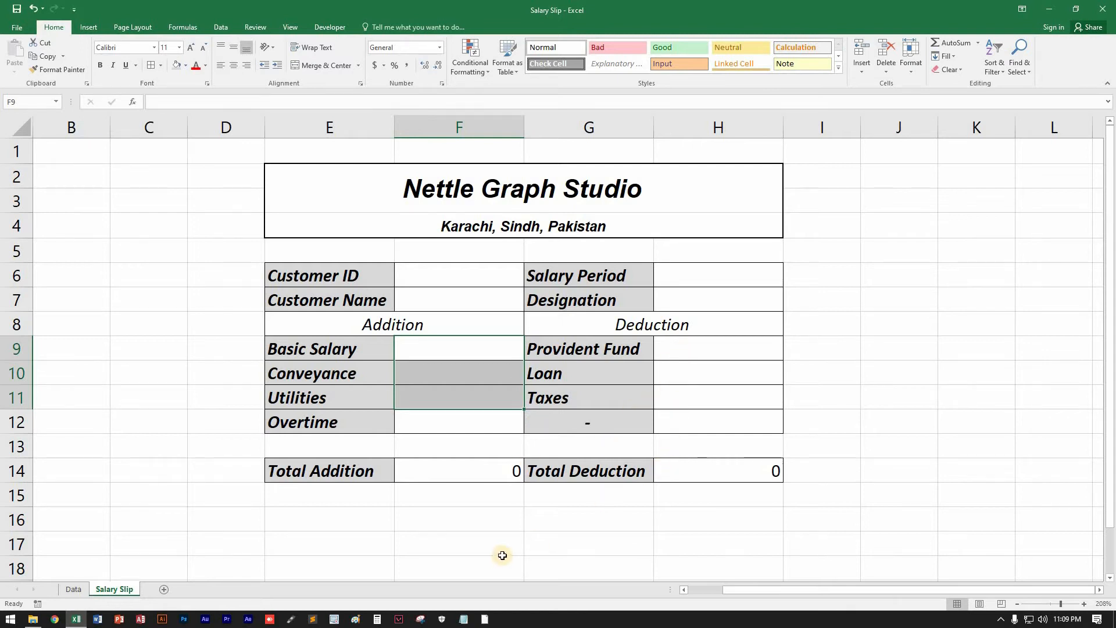
Step: Enter the label "Net Amount" in G16 and make it italic
scroll(511, 523, "down", 2)
left_click(548, 377)
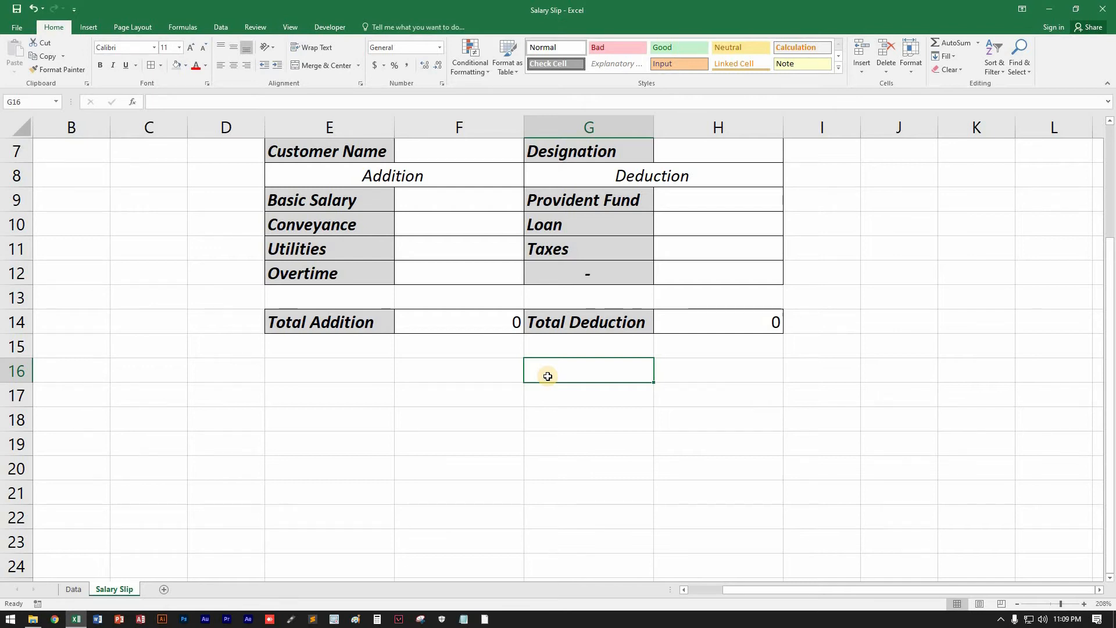
type("Ne")
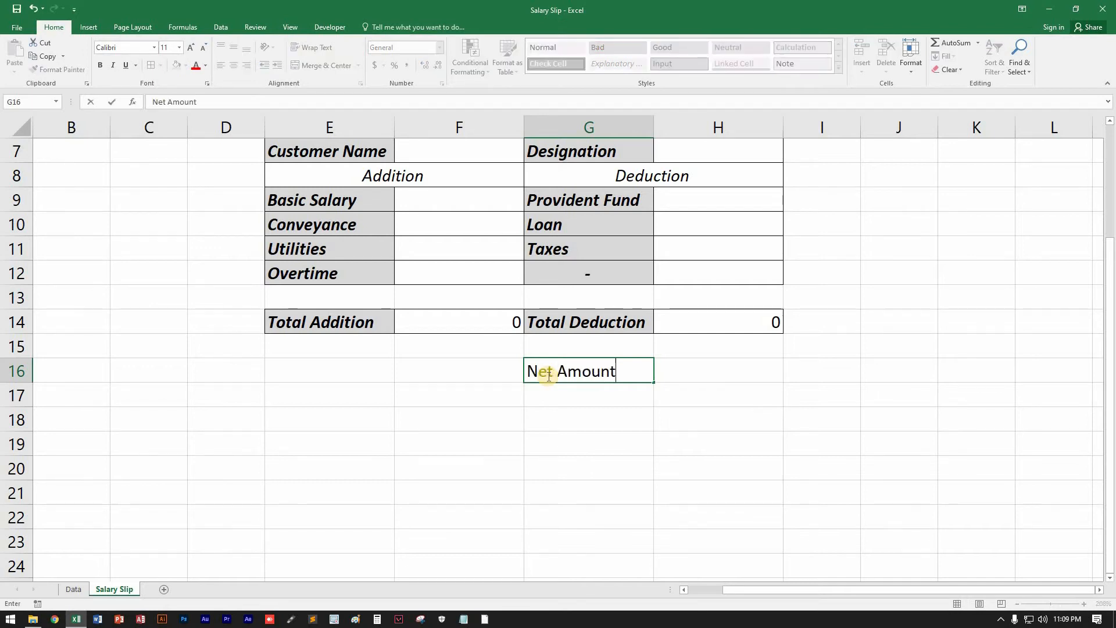
type("t Amount")
key("Return")
left_click(721, 377)
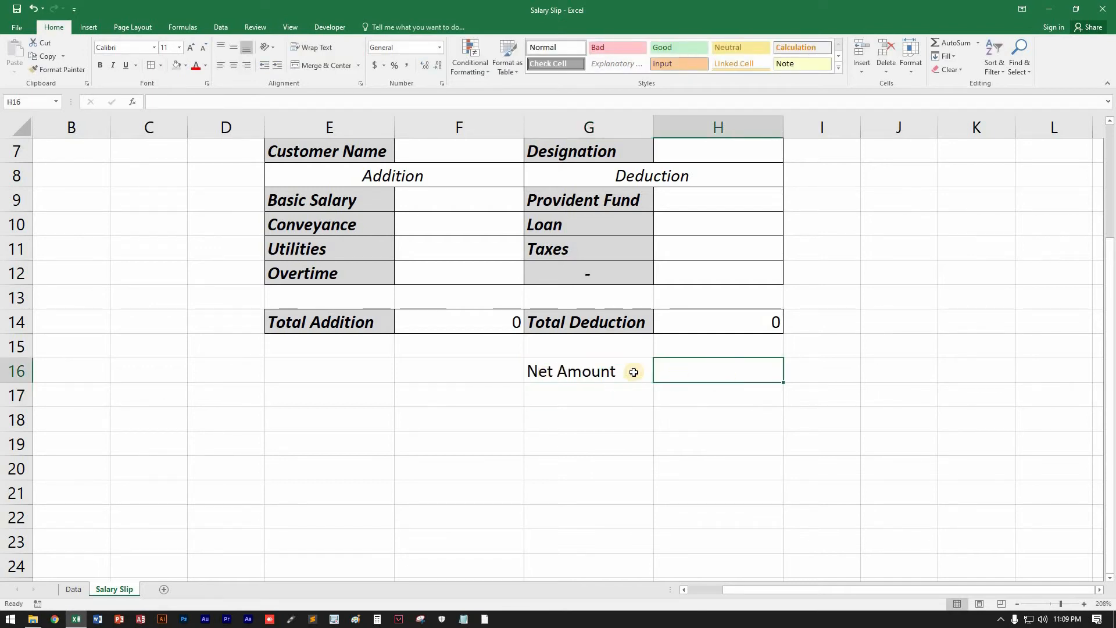
left_click(591, 371)
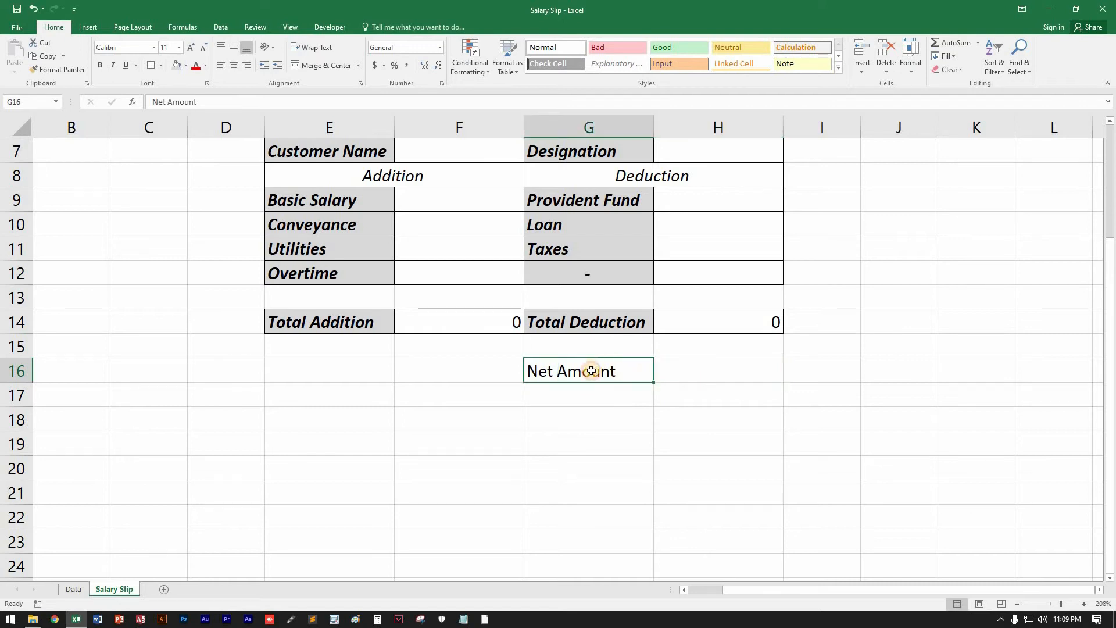
left_click(116, 69)
Step: Calculate the net amount in H16 with the formula =F14-H14, subtracting Total Deduction from Total Addition
left_click(701, 368)
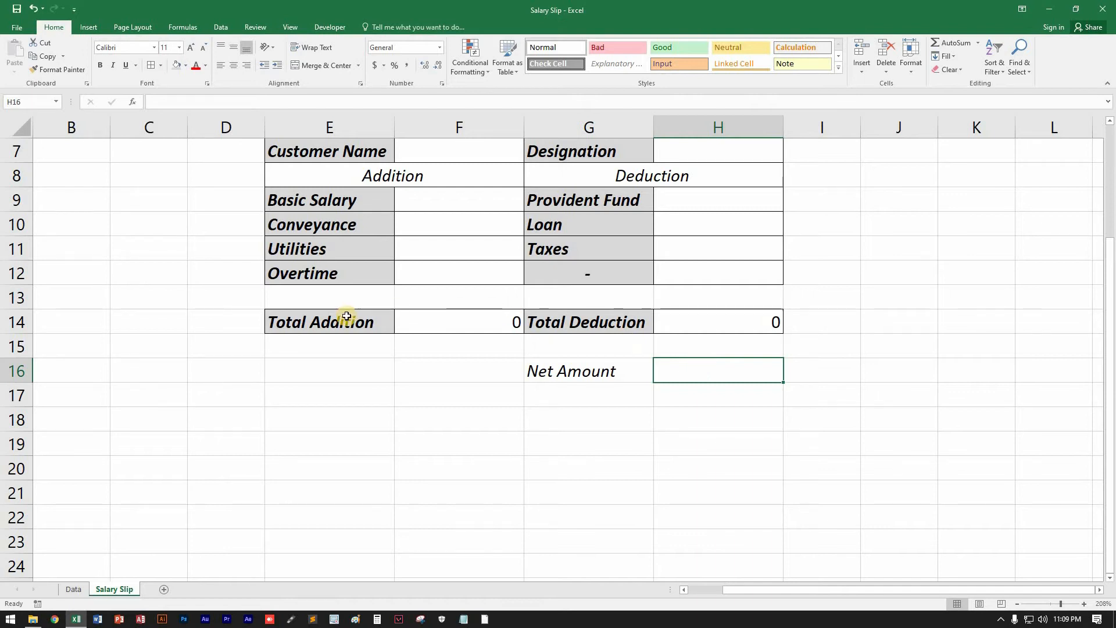
left_click_drag(343, 318, 704, 326)
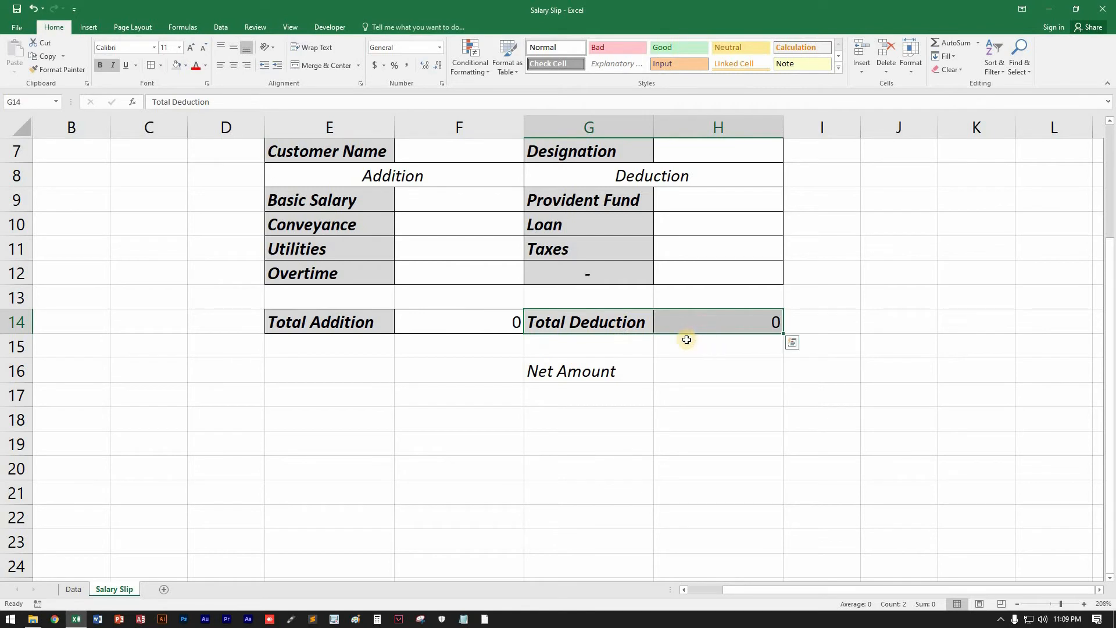
left_click(685, 366)
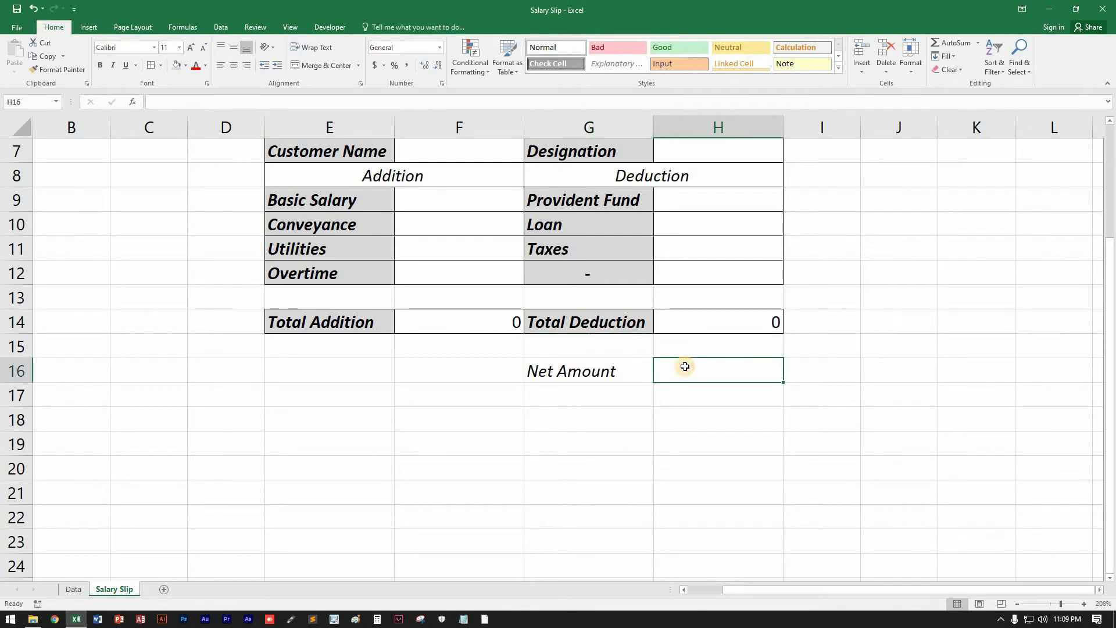
type("=")
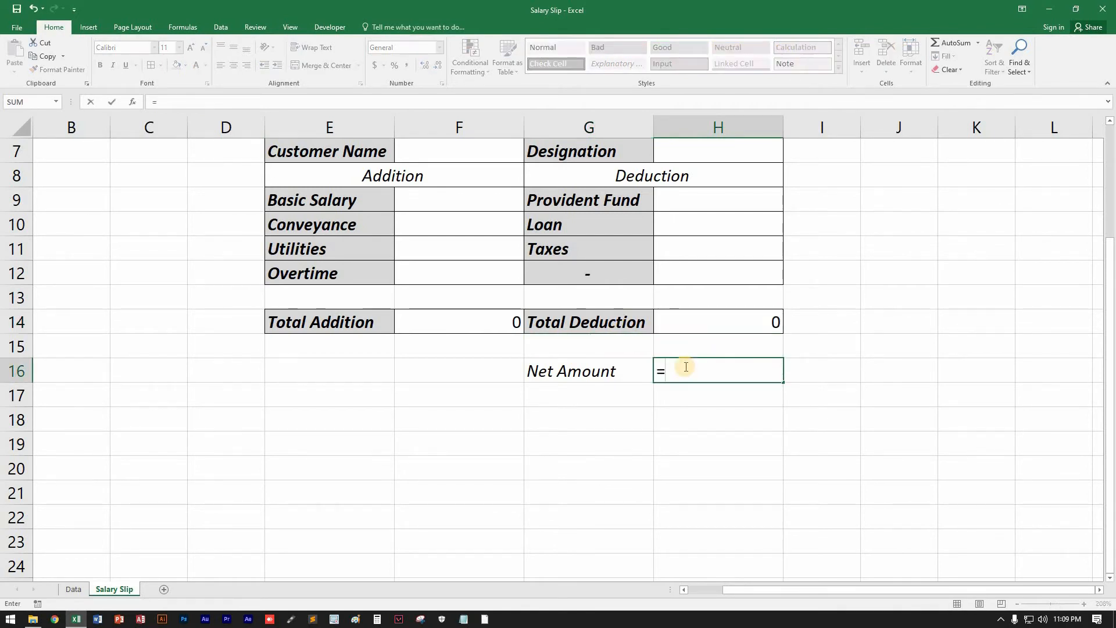
left_click(470, 320)
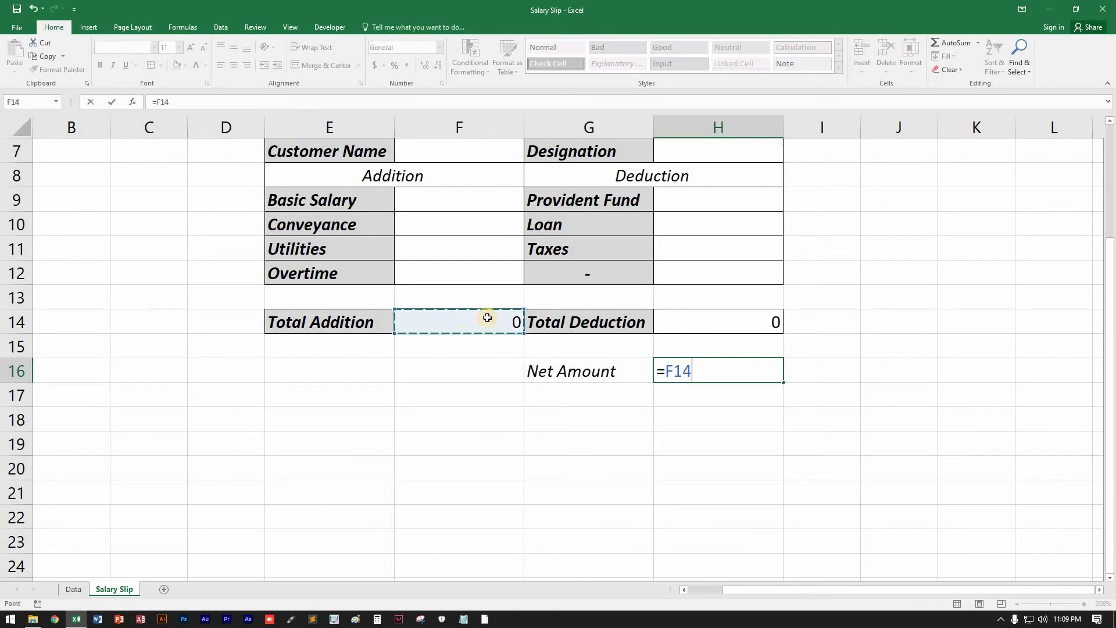
type("-")
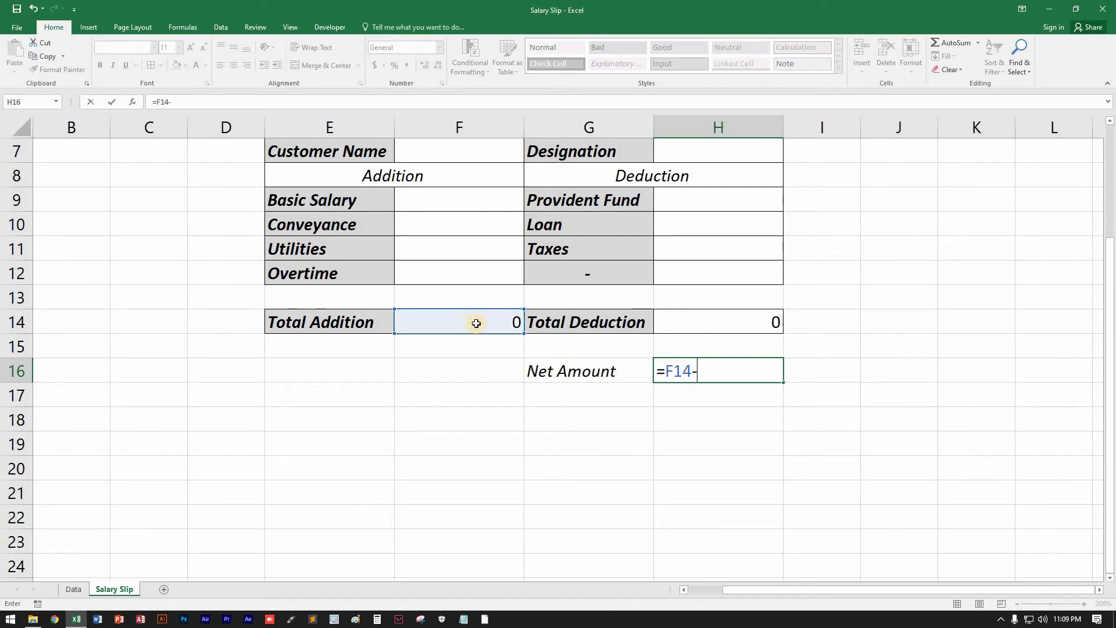
left_click(684, 323)
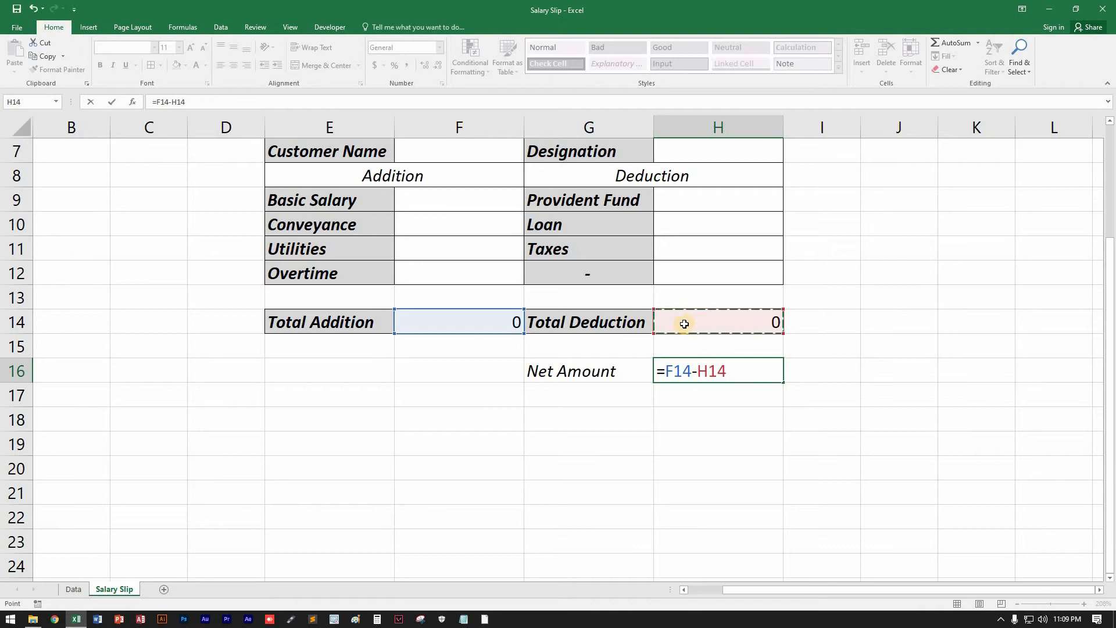
key("Return")
Step: Test the Net Amount formula with 5 for Utilities and 3 for Taxes, and clear both test values again
left_click_drag(550, 370, 710, 370)
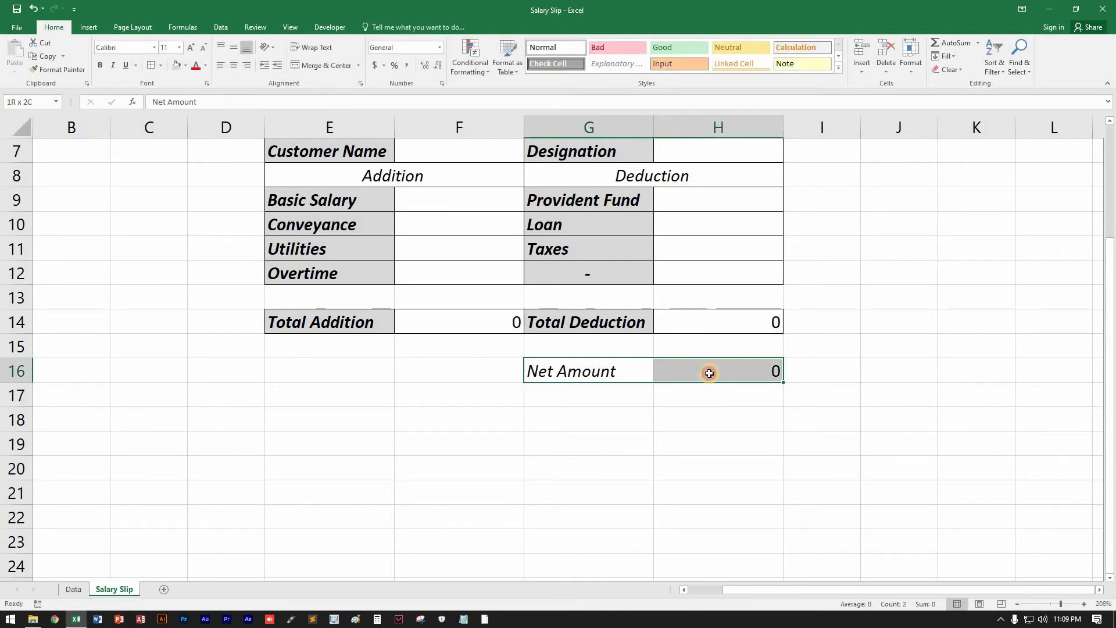
left_click(480, 249)
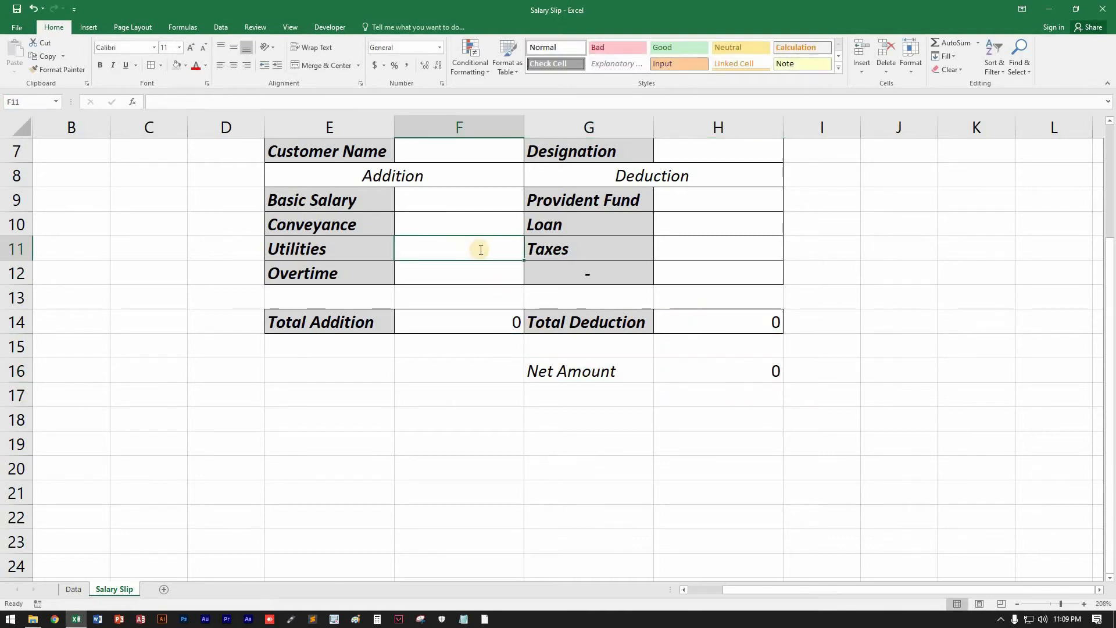
type("5")
key("Return")
left_click(677, 247)
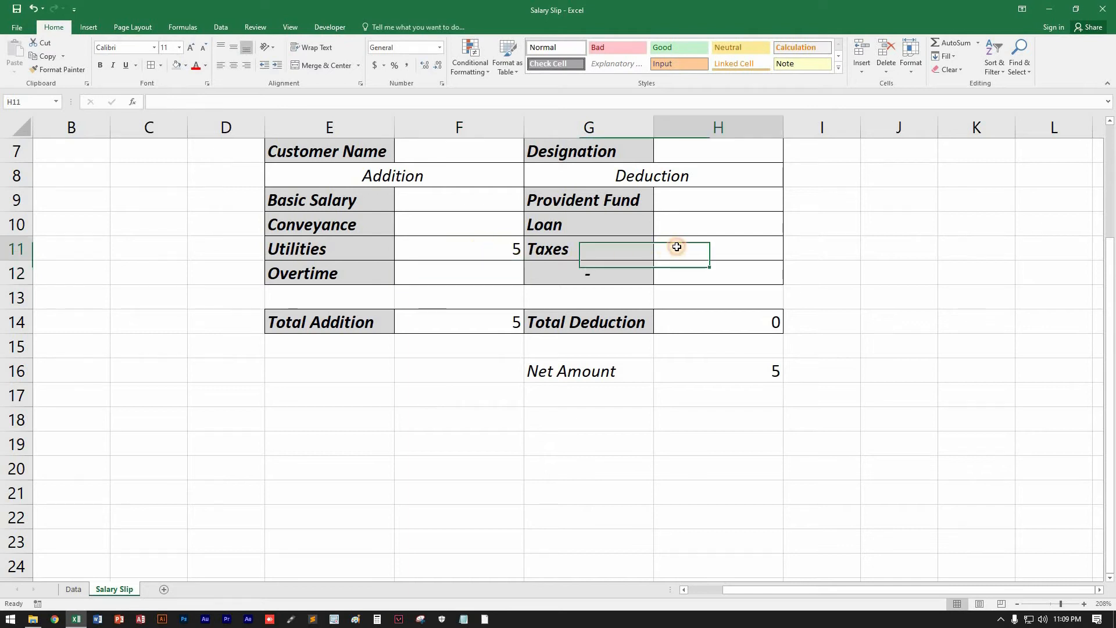
type("3")
key("Return")
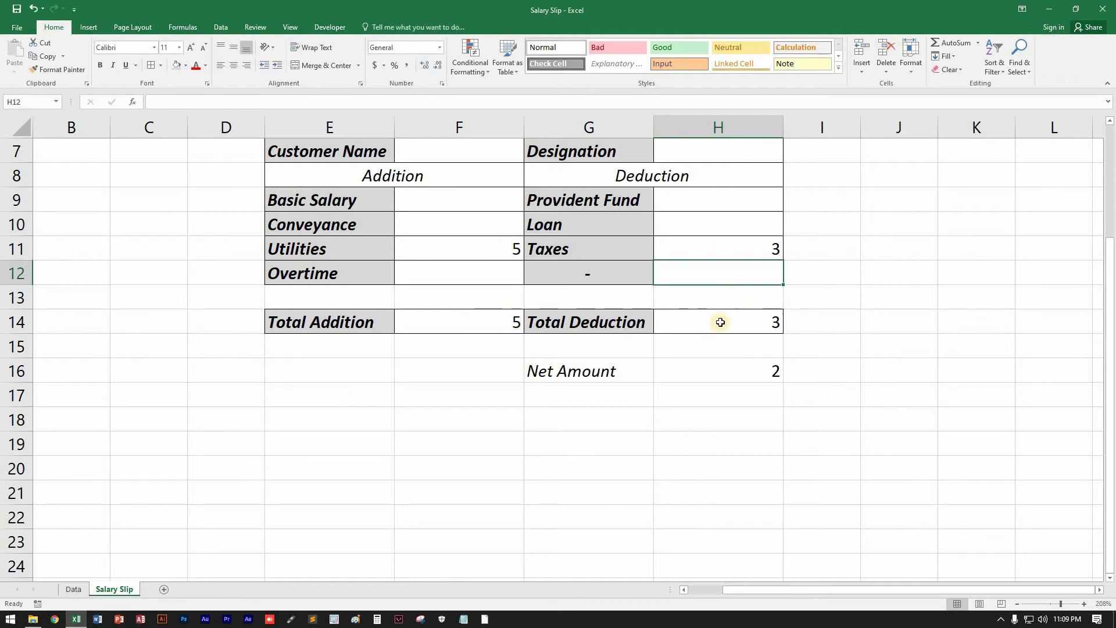
left_click(699, 368)
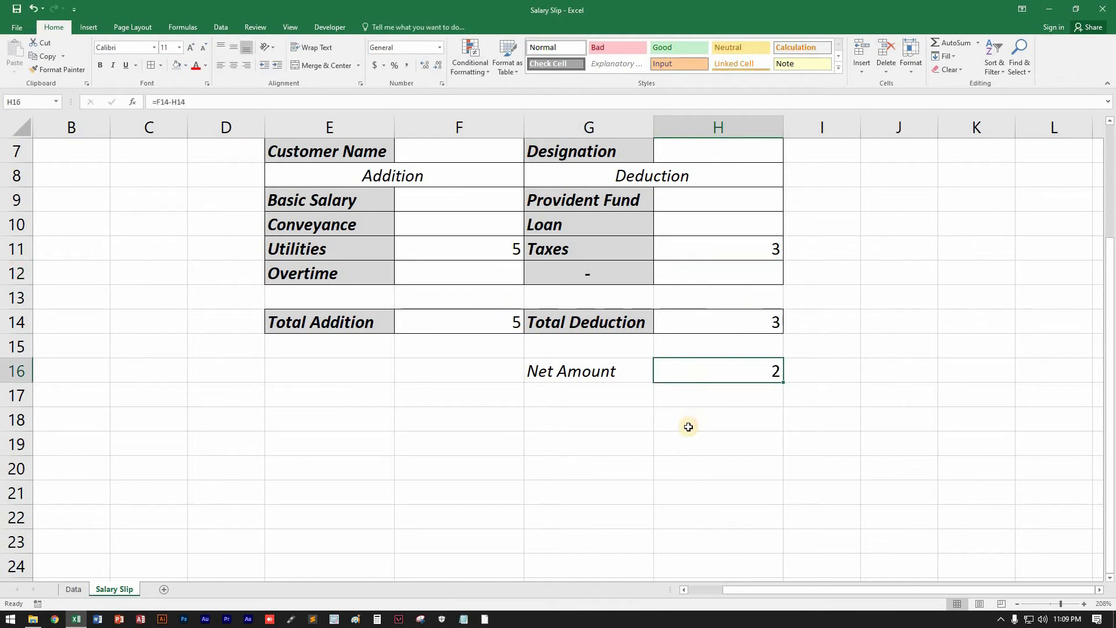
left_click(505, 247)
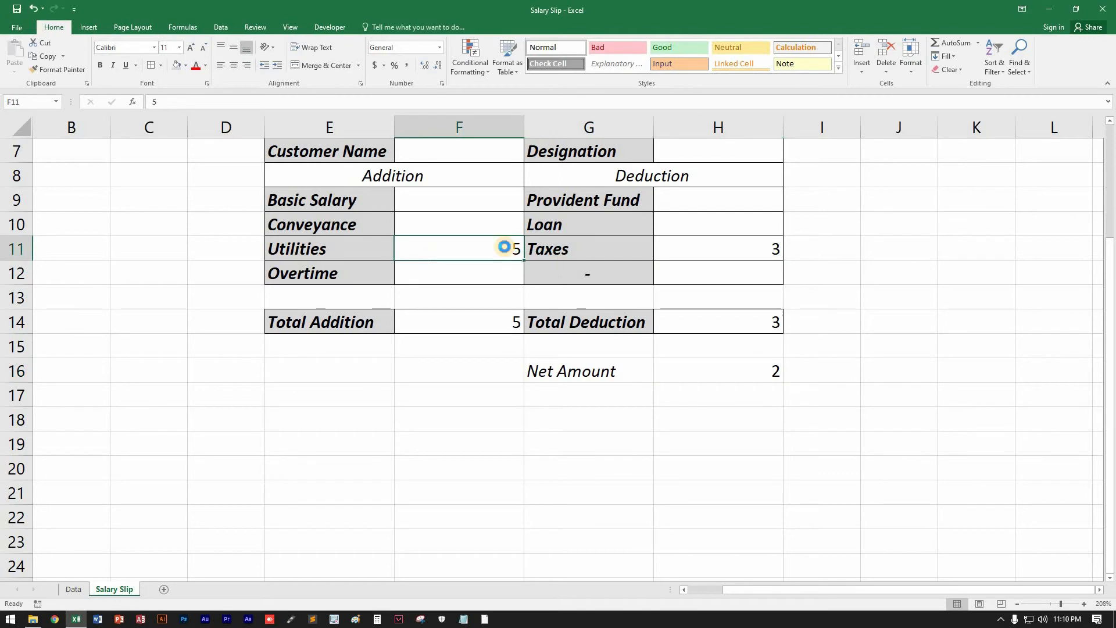
key("Delete")
left_click(753, 244)
key("Delete")
Step: Apply a bottom border to E18:F18 as a signature line
left_click(568, 421)
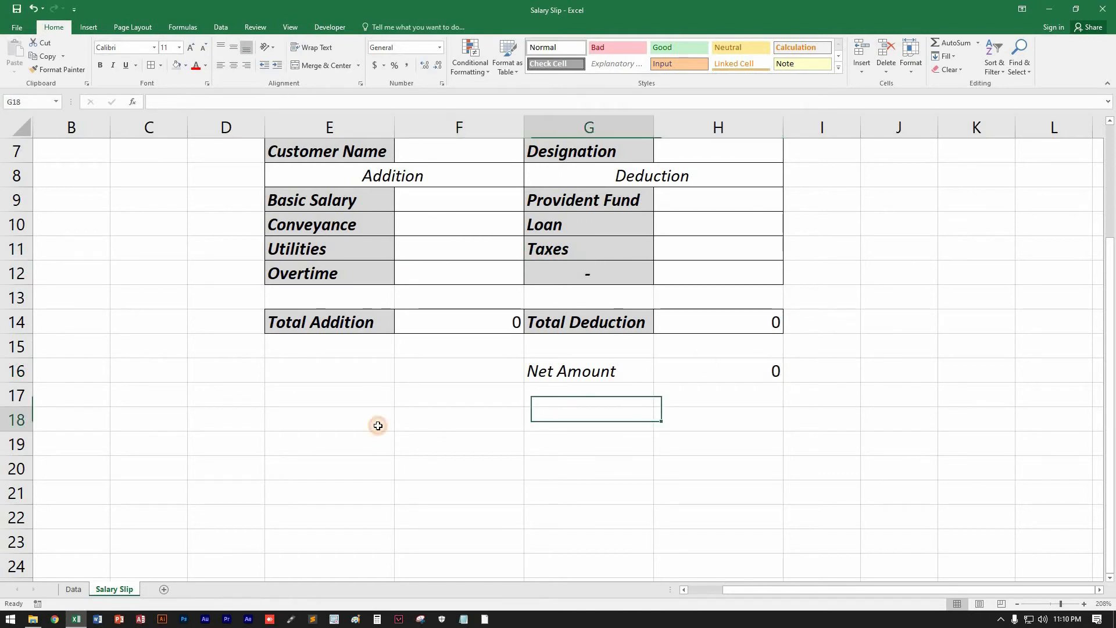
left_click(299, 415)
left_click_drag(445, 413, 445, 413)
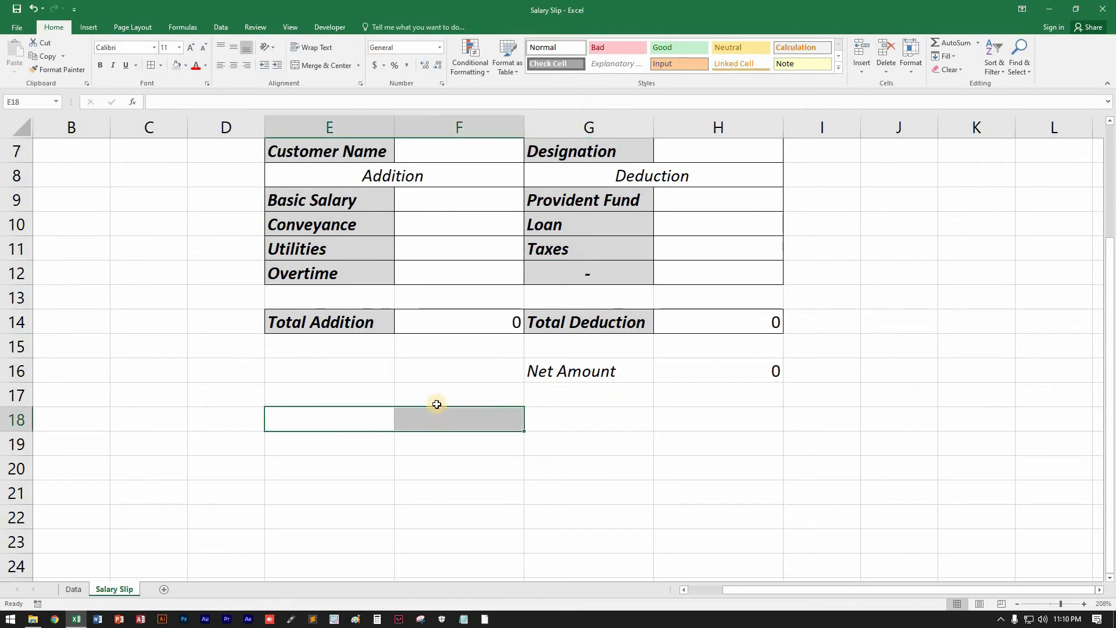
left_click(159, 65)
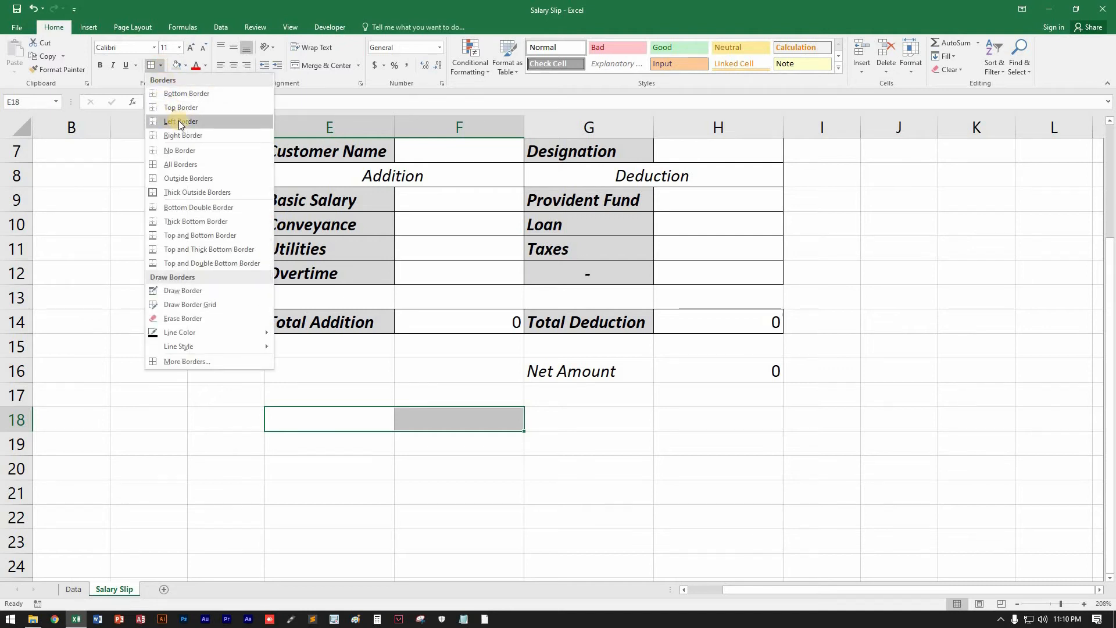
left_click(184, 93)
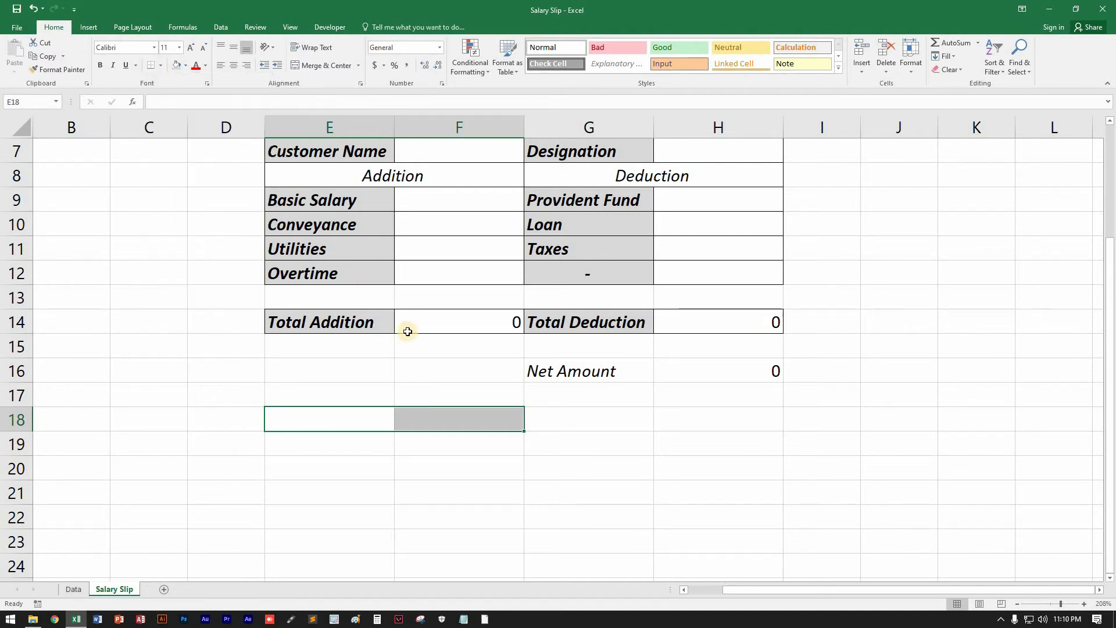
left_click(433, 369)
Step: Merge and center E19:F19 under the signature line and enter the label "Signature" there in italics
left_click_drag(335, 446, 411, 433)
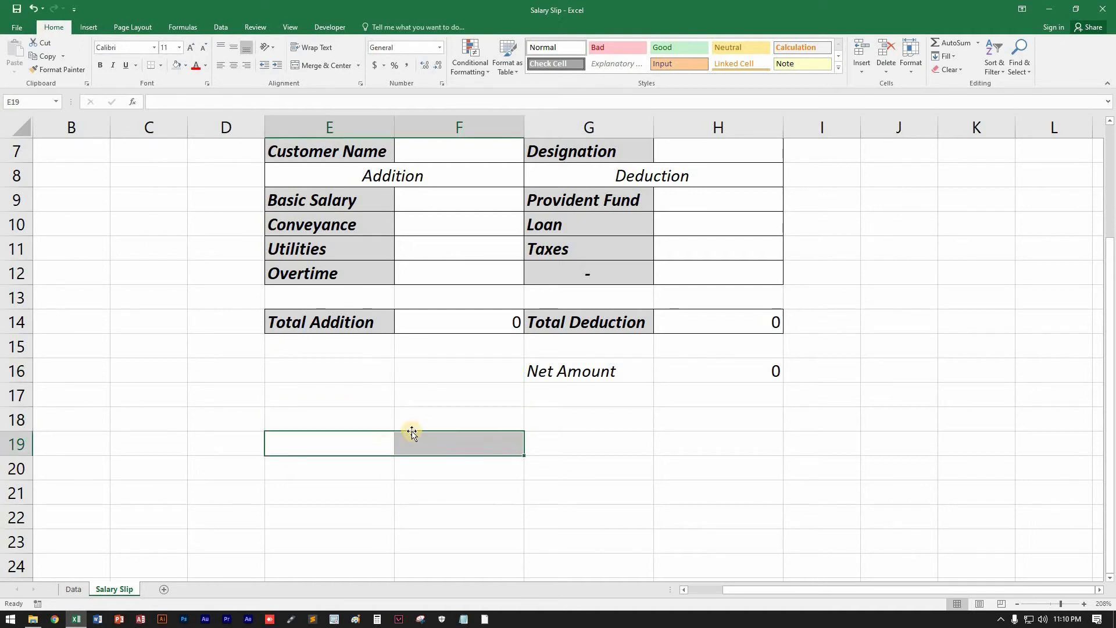
left_click(317, 68)
type("Signature")
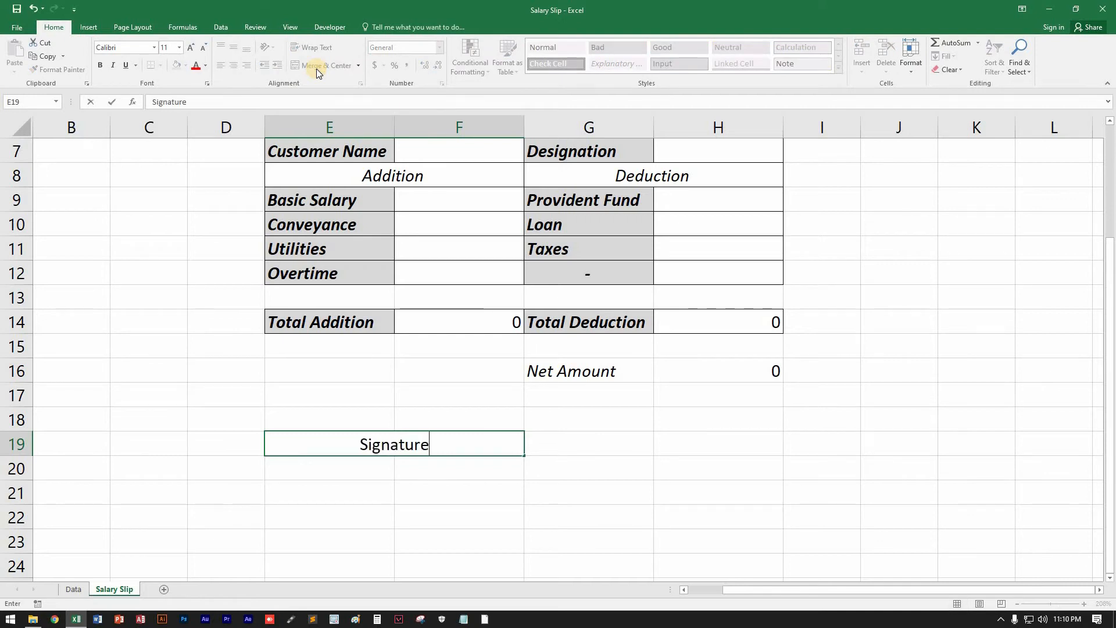
key("Return")
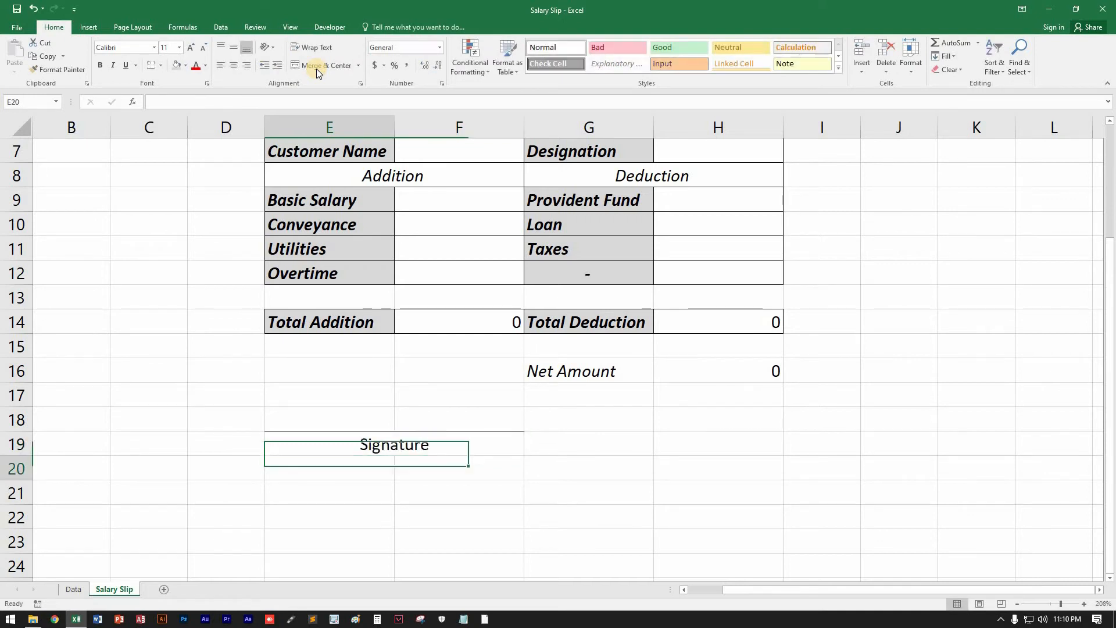
key("Up")
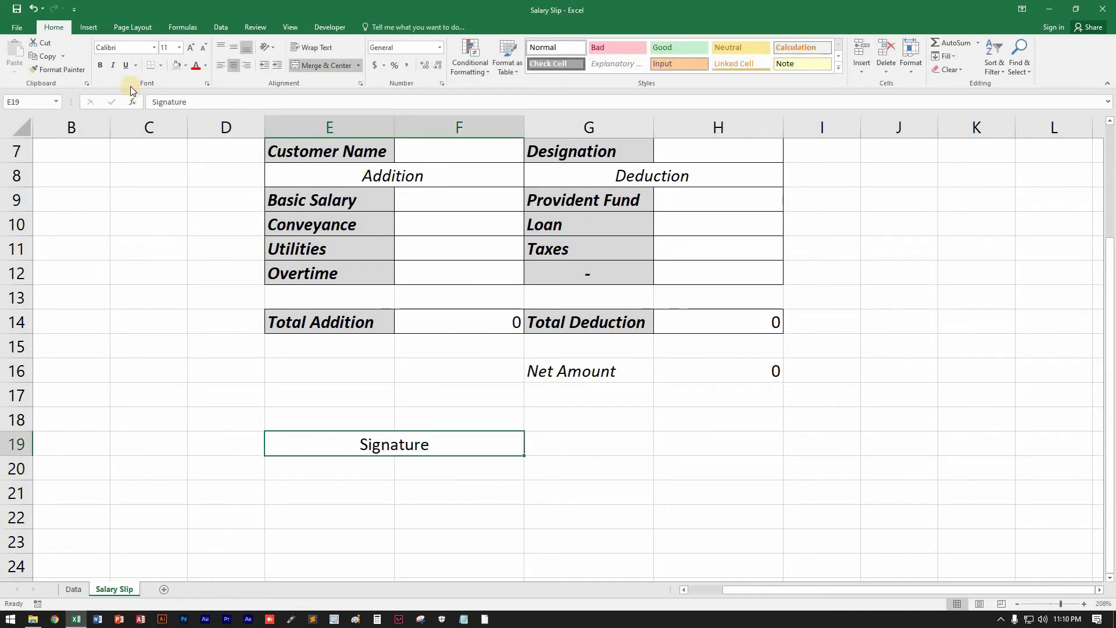
left_click(113, 69)
left_click(657, 426)
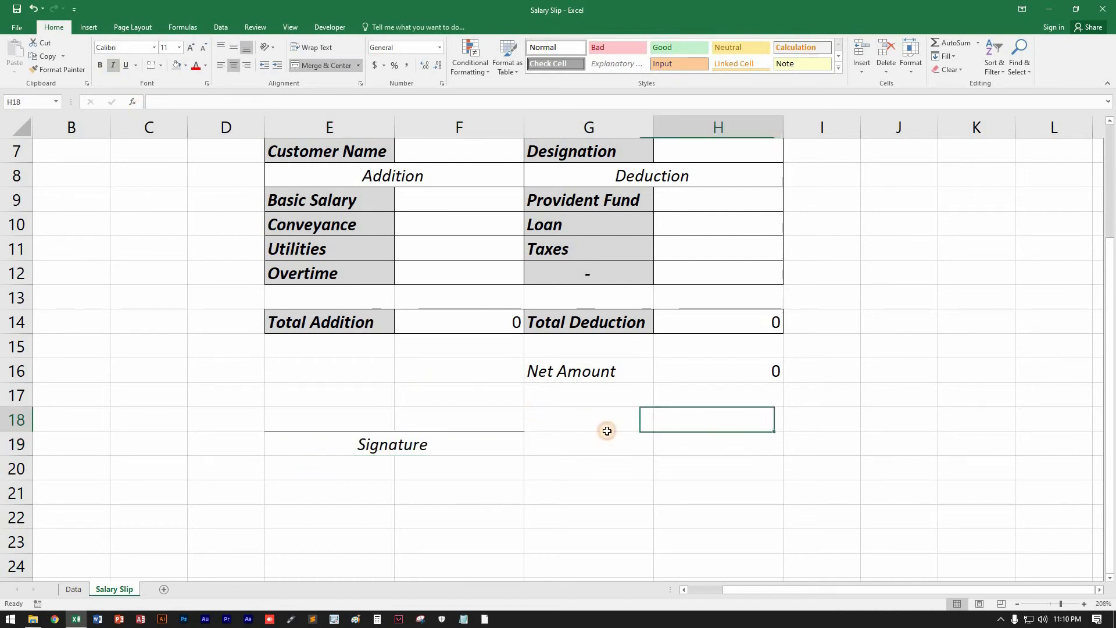
Step: Enter the signer's name in cell J15, outside the salary slip
scroll(596, 431, "up", 2)
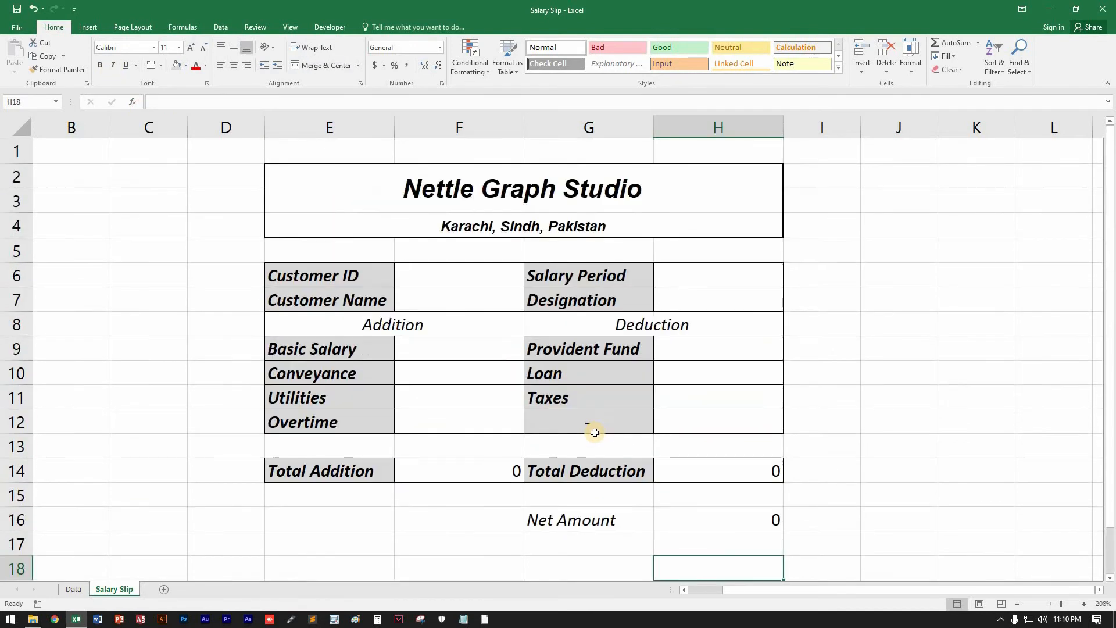
scroll(595, 431, "down", 1)
scroll(595, 432, "up", 1)
scroll(595, 432, "down", 3)
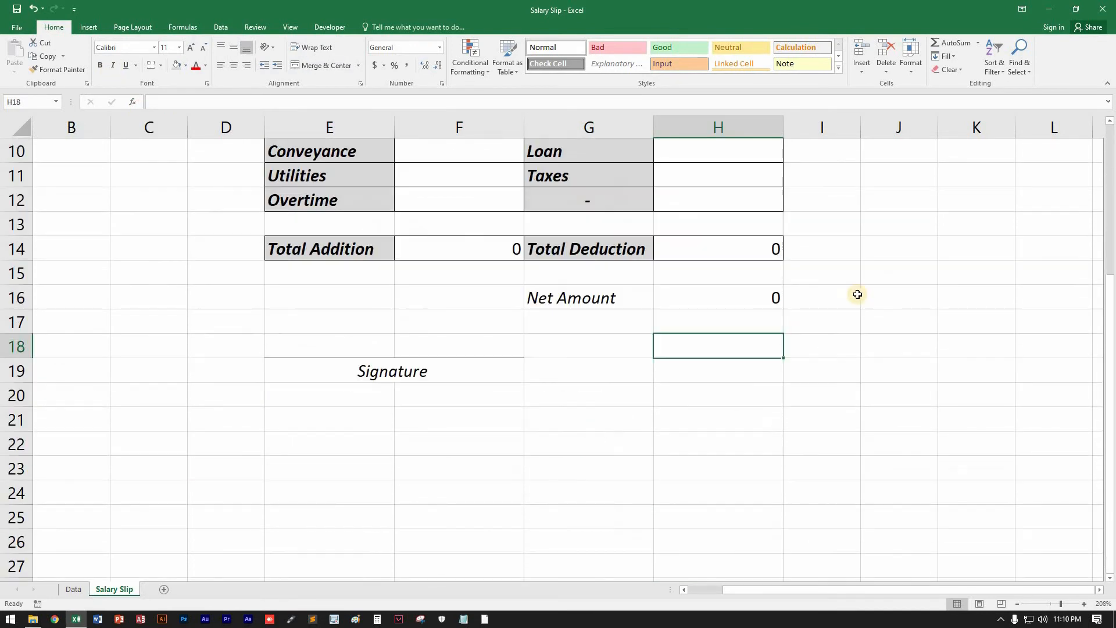
left_click(883, 268)
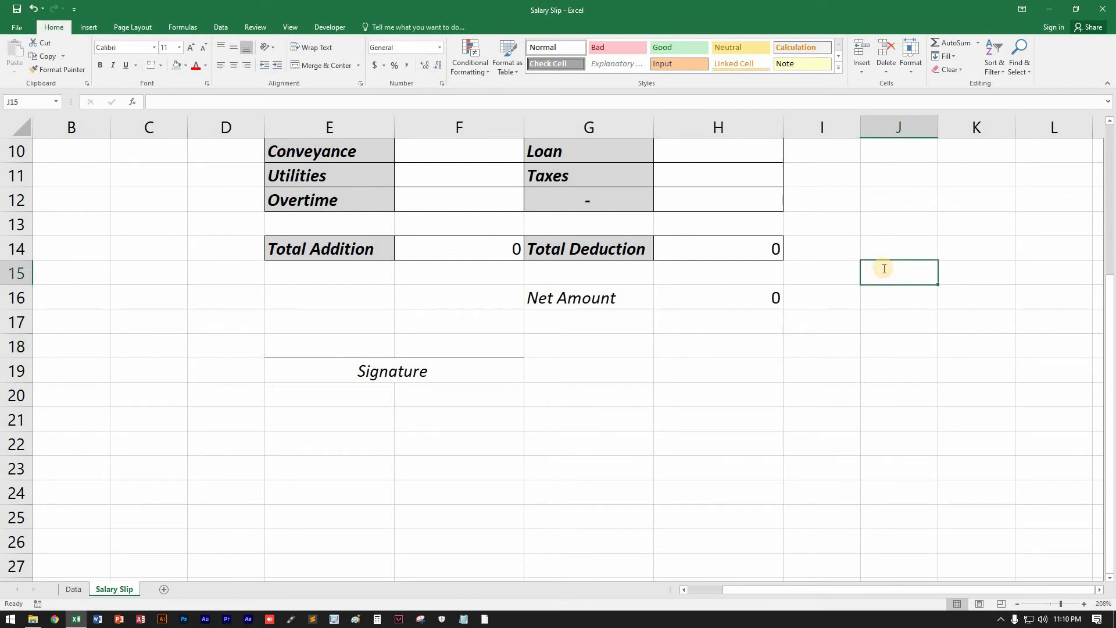
type("NaqiAli")
key("Return")
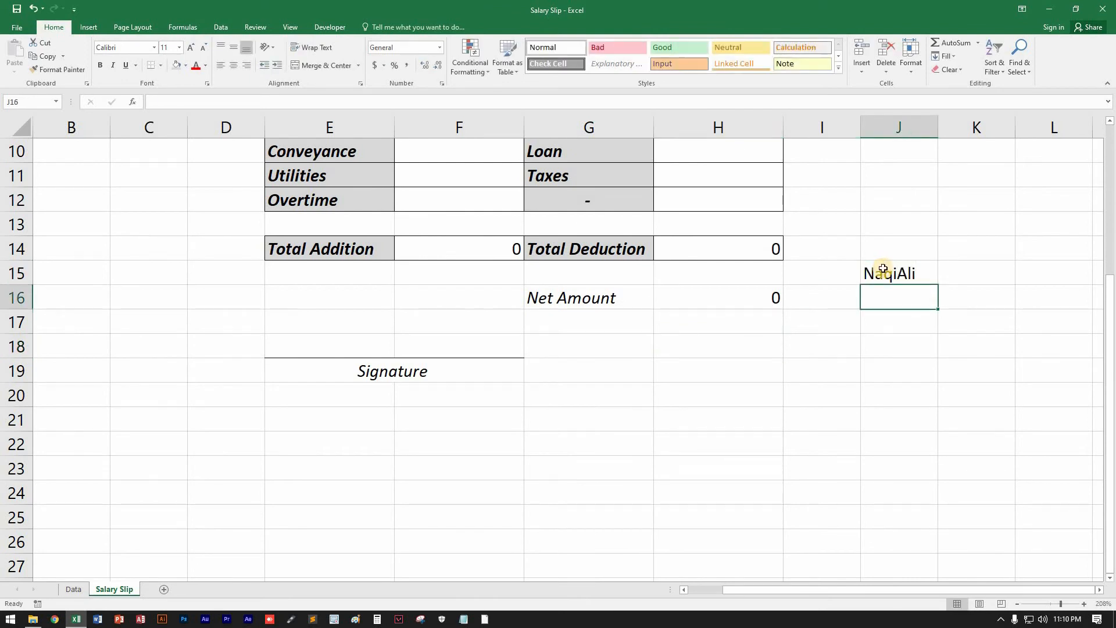
Step: Set the font of the name in J15 to Segoe Script and widen column J to fit it
left_click(875, 271)
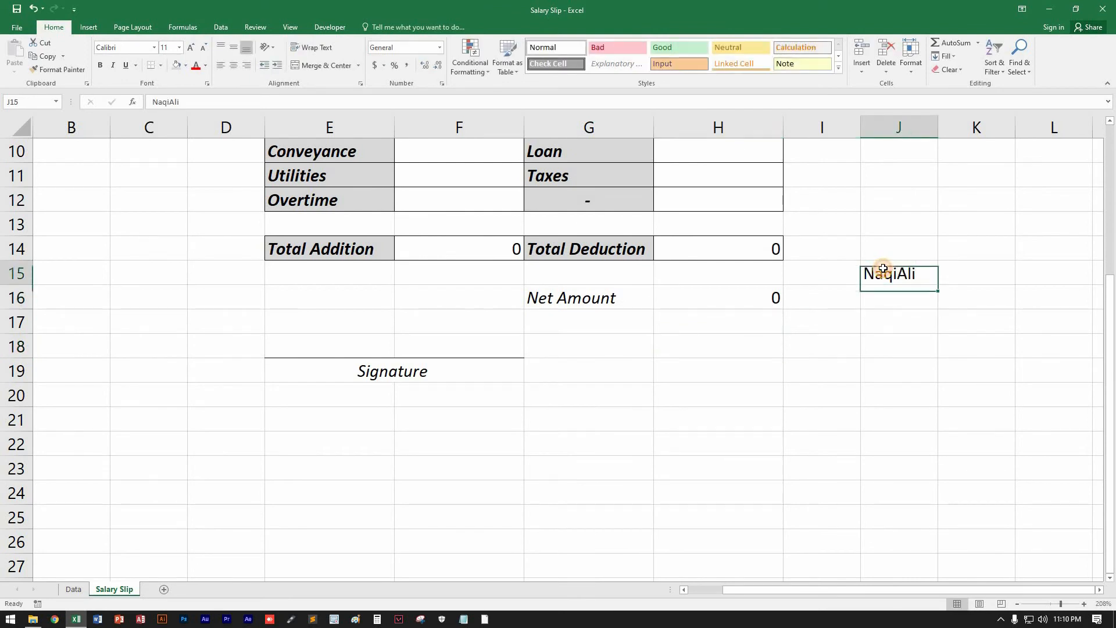
left_click(154, 47)
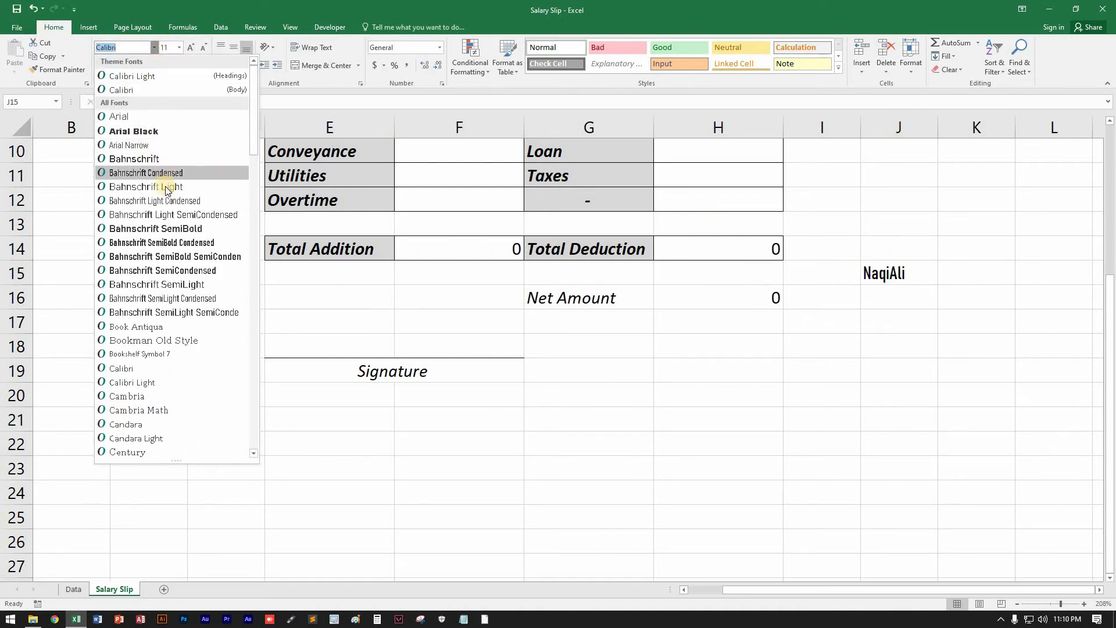
scroll(166, 181, "down", 20)
scroll(167, 192, "down", 9)
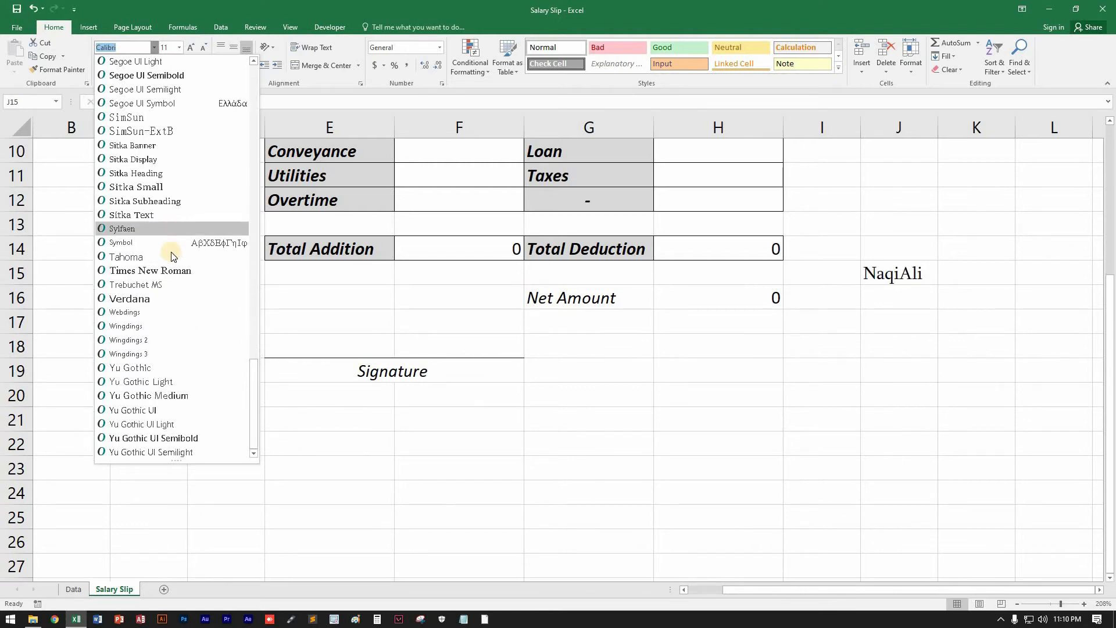
scroll(182, 184, "up", 6)
scroll(180, 181, "up", 1)
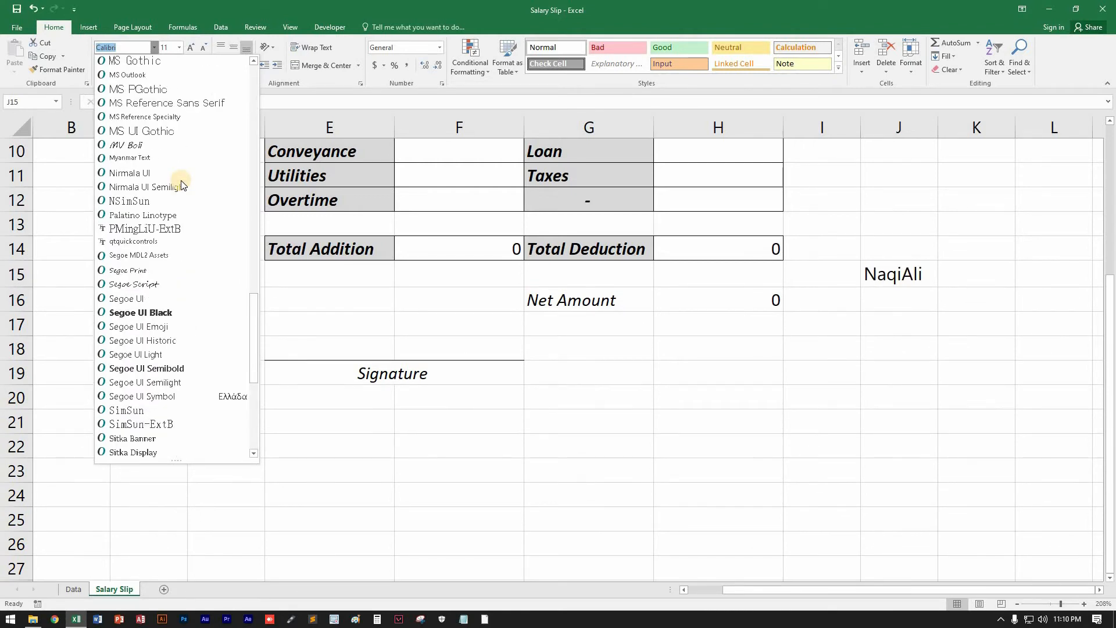
scroll(150, 147, "up", 1)
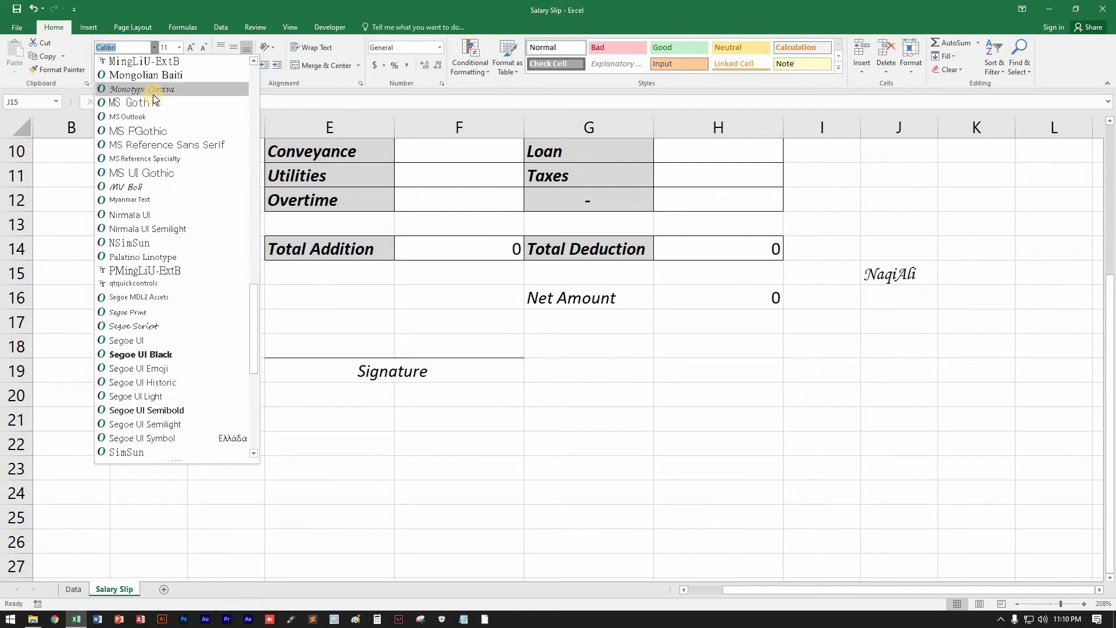
left_click(155, 325)
left_click_drag(938, 127, 955, 127)
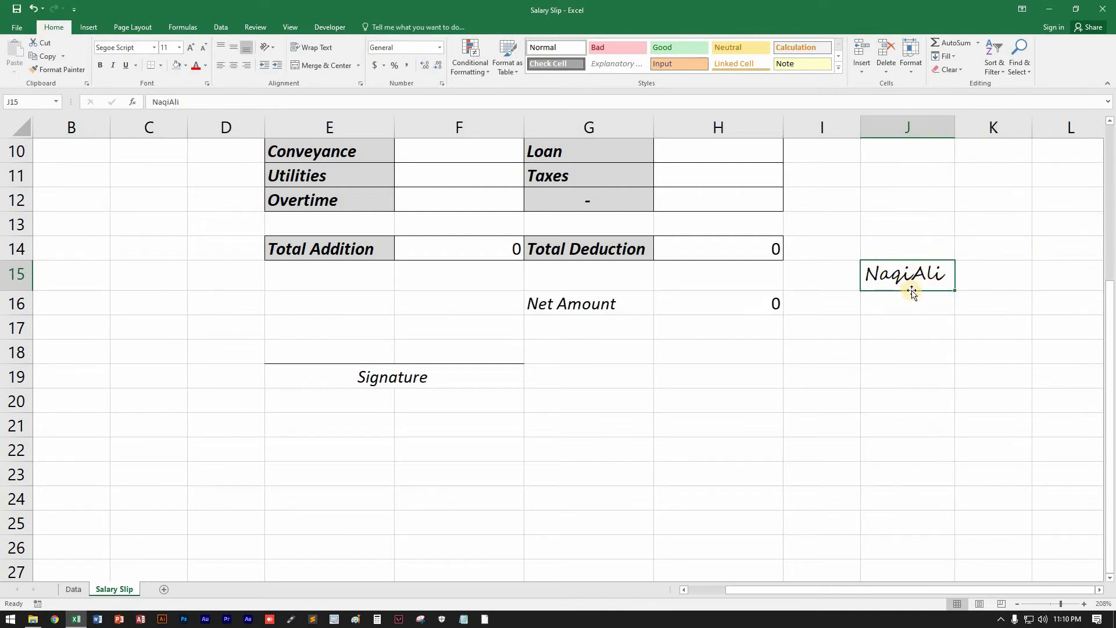
Step: Copy the handwritten-style name from J15 and paste it at J17 as a picture
left_click(898, 324)
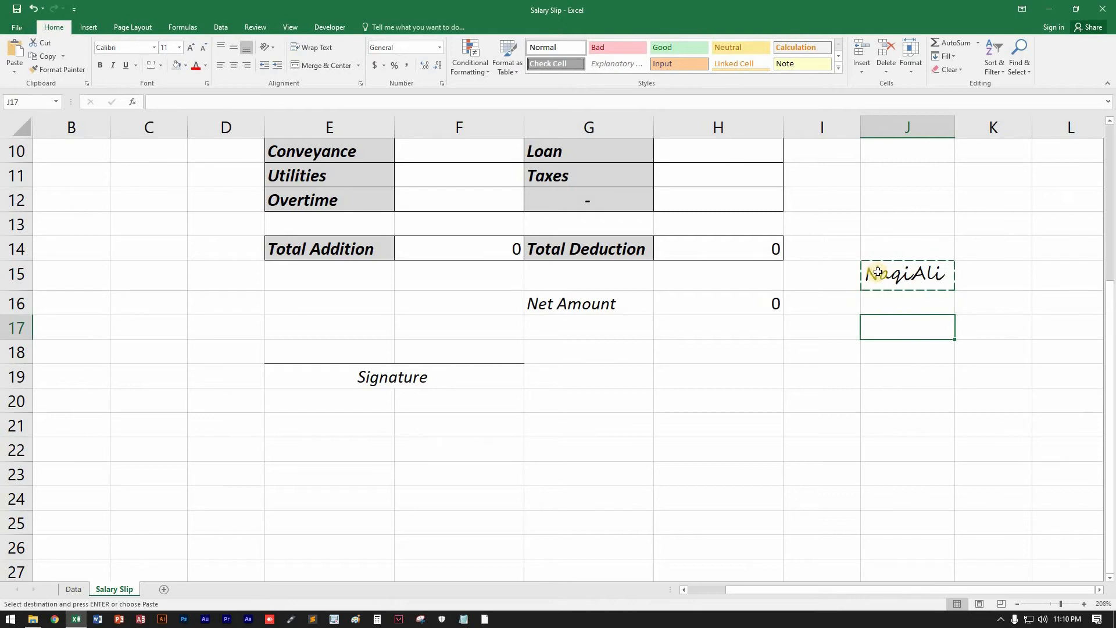
left_click(908, 276)
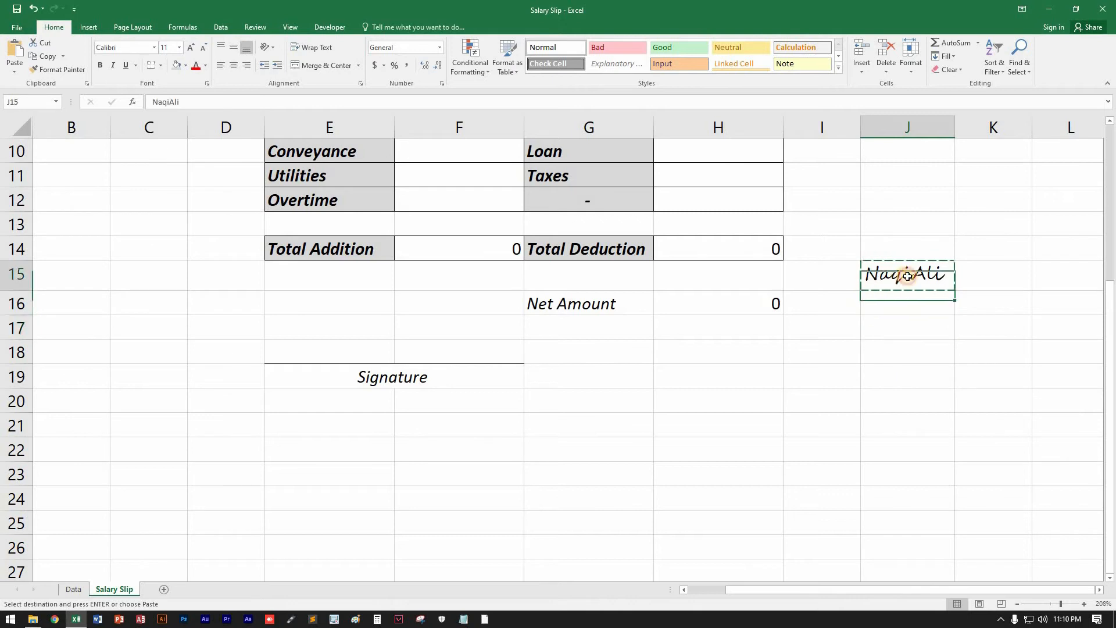
left_click(911, 324)
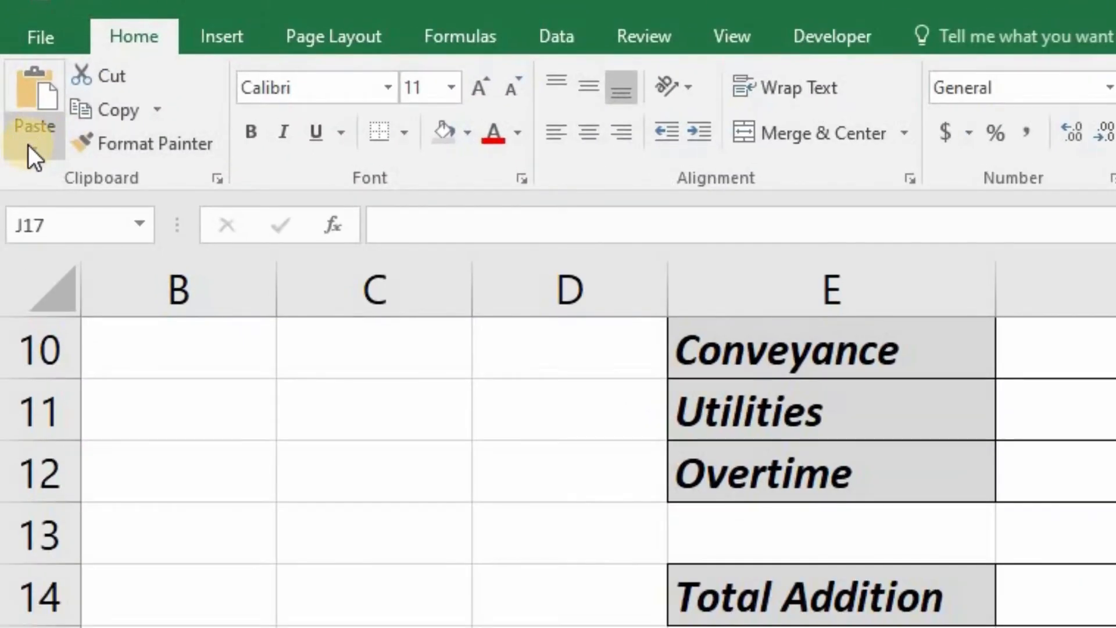
left_click(23, 151)
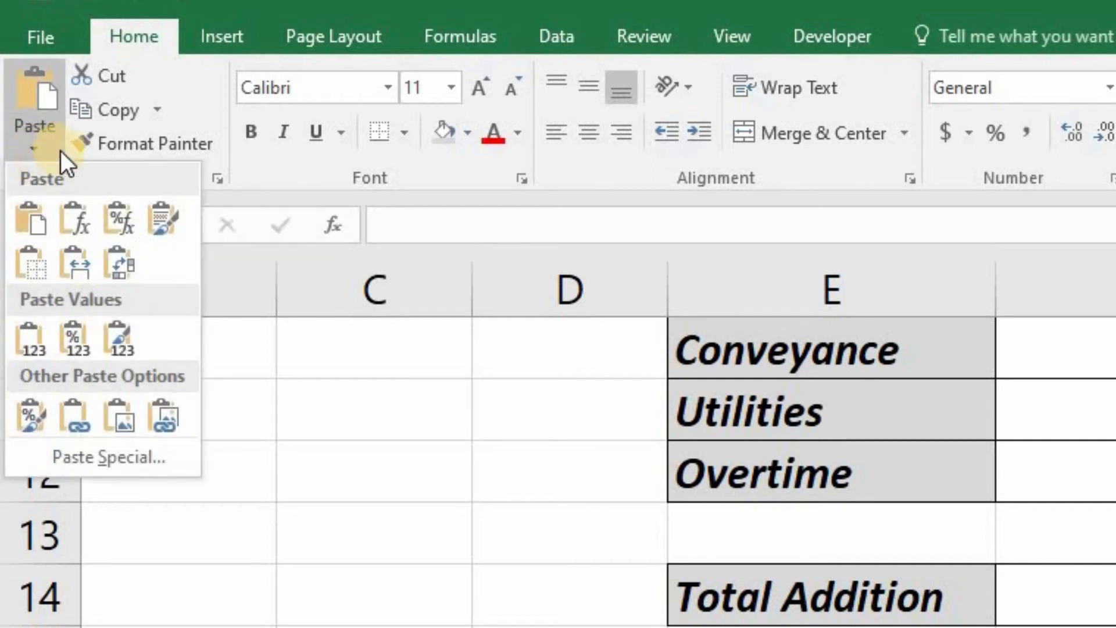
left_click(117, 417)
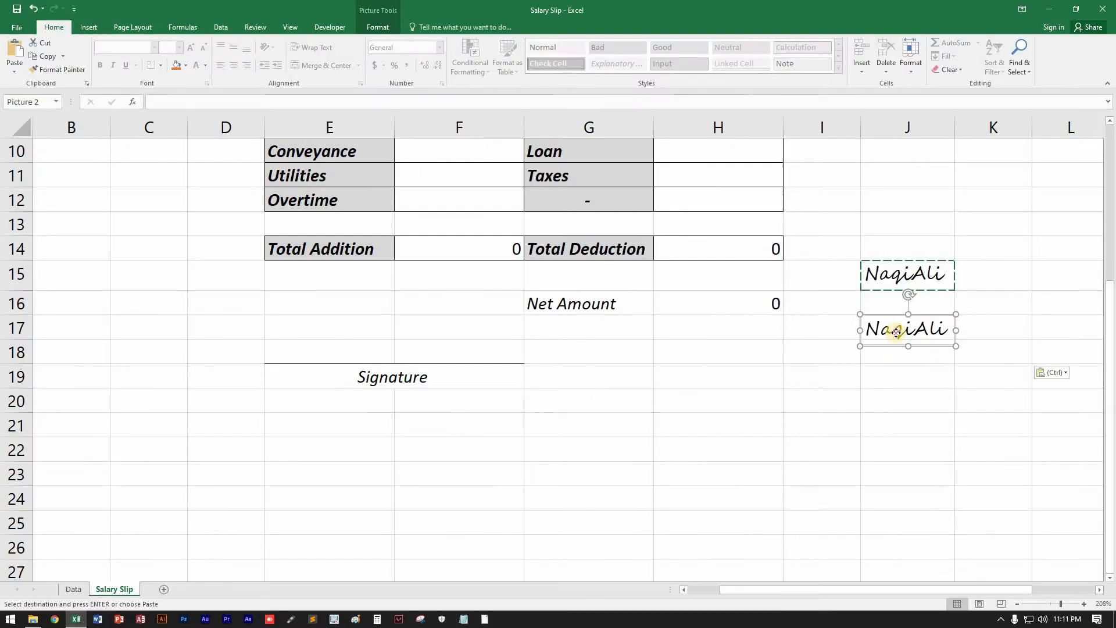
Step: Move the signature picture beside the signature line in rows 18 and 19 and set its border to No Outline
left_click_drag(896, 333, 494, 378)
left_click(379, 29)
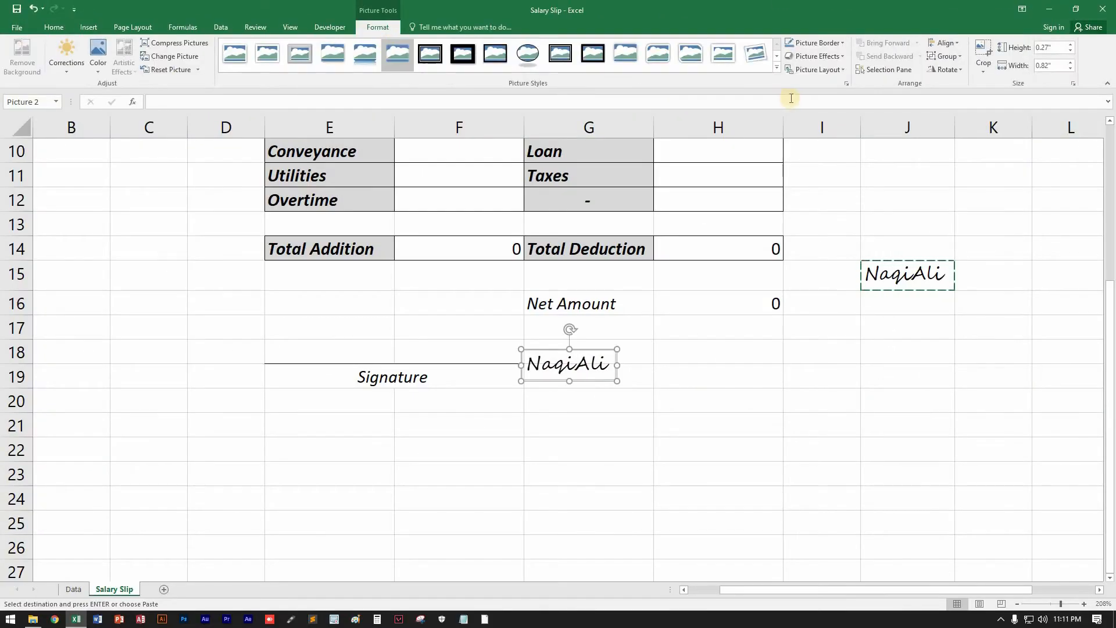
left_click(832, 52)
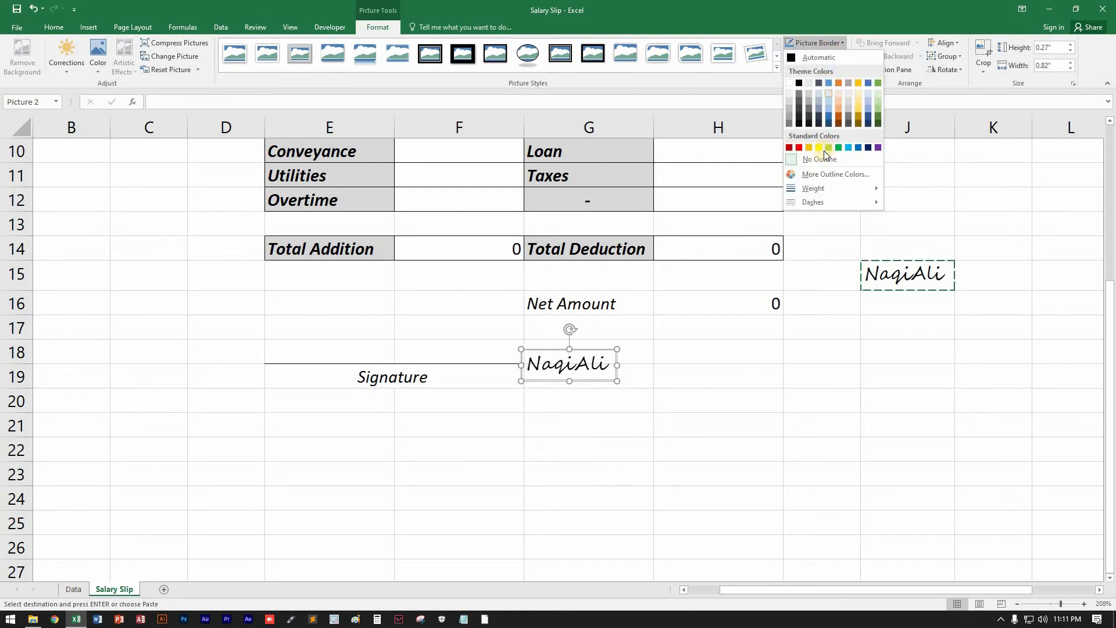
left_click(806, 157)
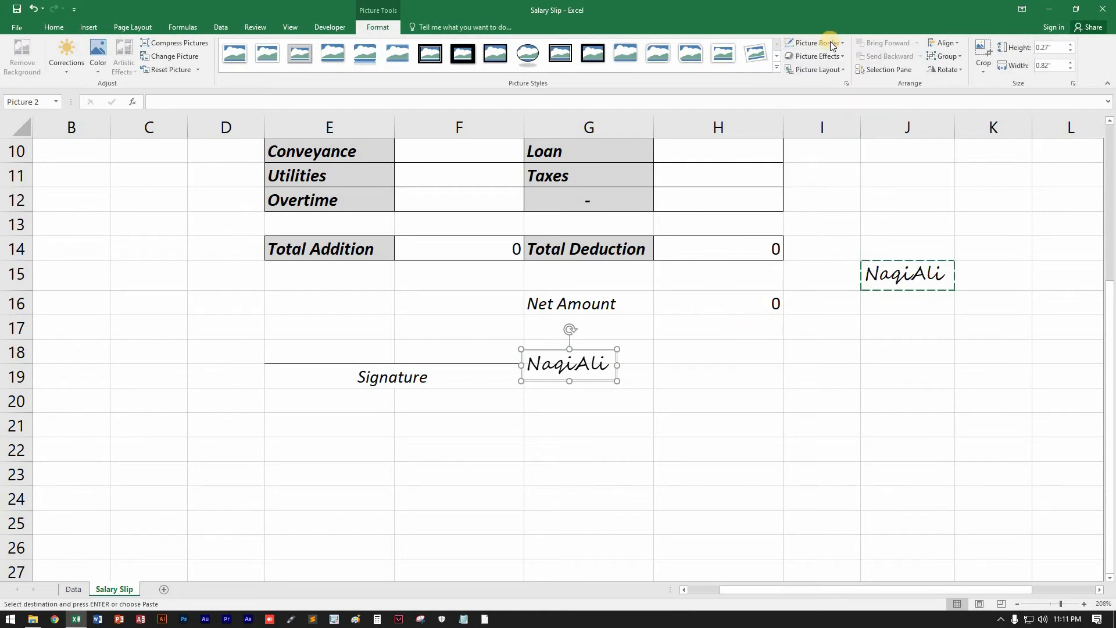
Step: Place the signature picture over the signature line above the "Signature" label and rotate it slightly counterclockwise
mouse_move(598, 378)
left_mouse_down()
mouse_move(496, 363)
mouse_move(381, 376)
mouse_move(389, 370)
left_mouse_up()
left_click_drag(359, 327, 357, 326)
left_click(460, 392)
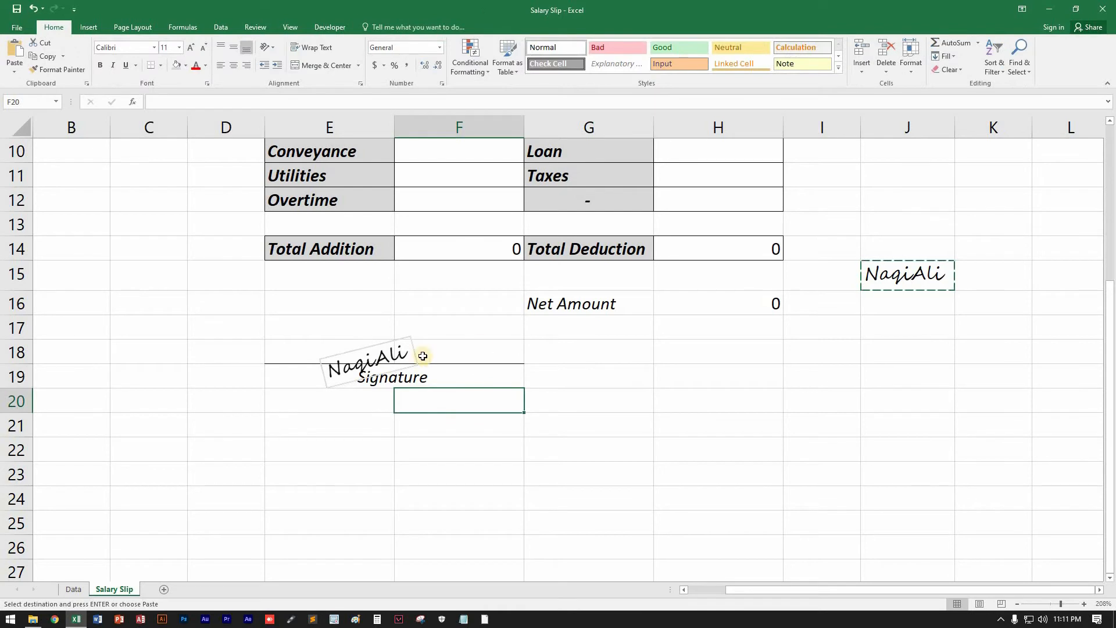
left_click(388, 358)
left_click(461, 327)
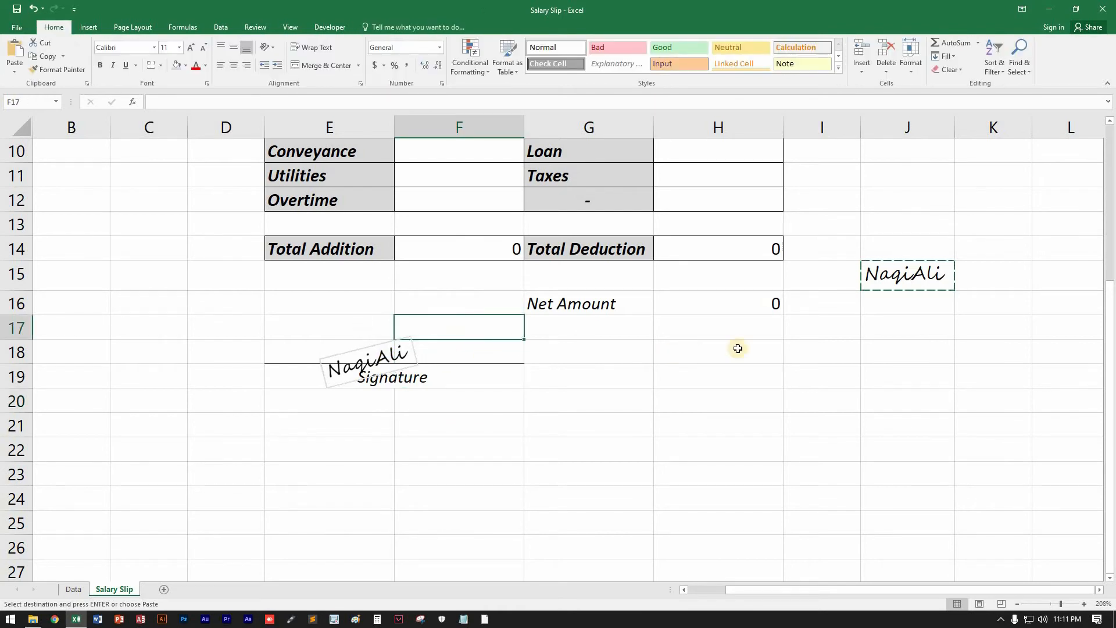
Step: Delete the original name text from cell J15
left_click(830, 338)
left_click(881, 282)
key("Delete")
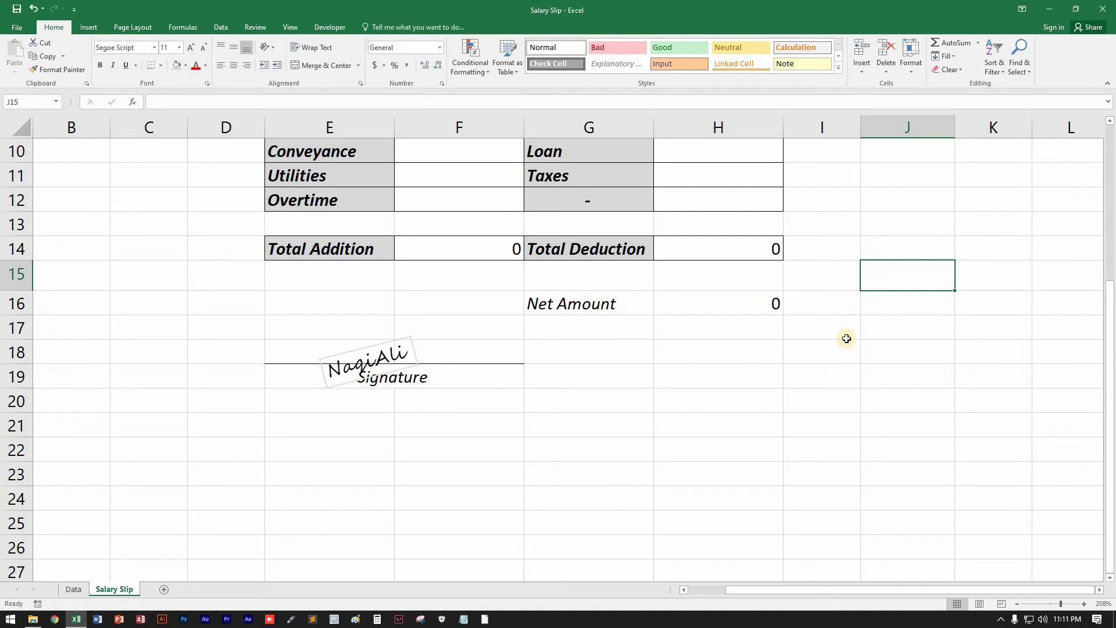
left_click(447, 324)
Step: Examine the slip's blank Customer ID, Salary Period, addition and deduction cells and the totals in F14 and H14
scroll(457, 302, "up", 3)
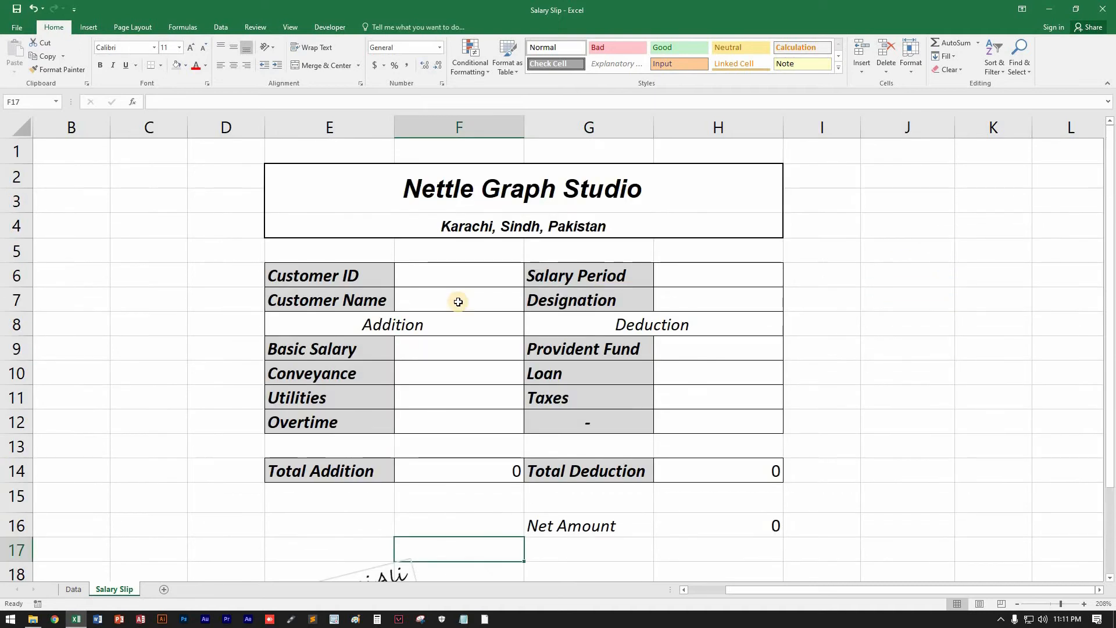
left_click(349, 274)
left_click(425, 275)
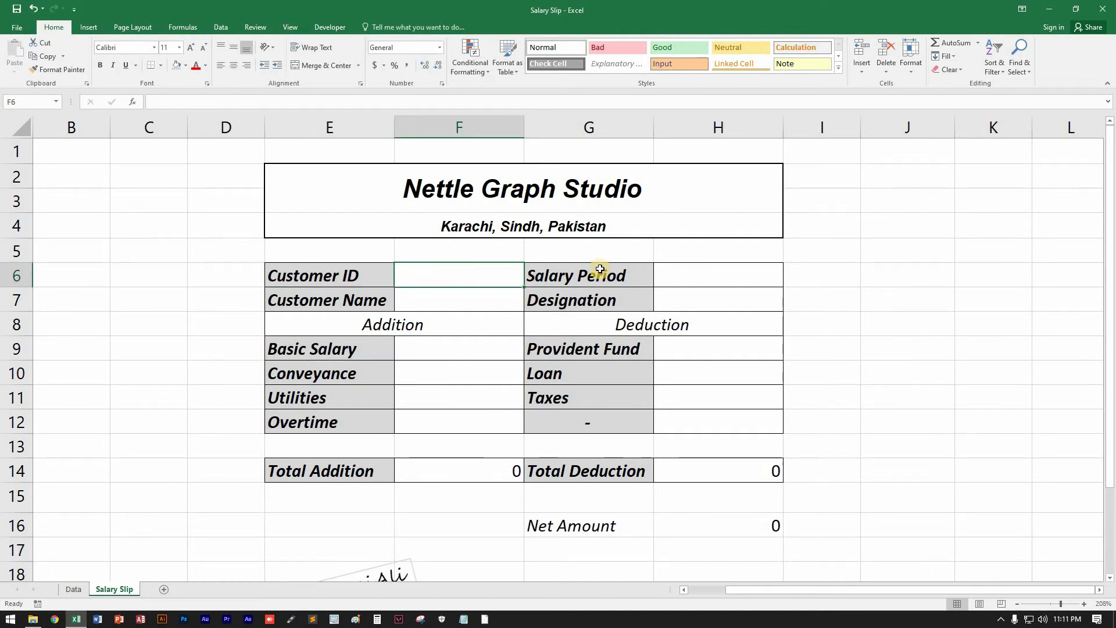
left_click(685, 275)
left_click(441, 279)
left_click_drag(448, 348, 534, 396)
left_click_drag(692, 349, 698, 418)
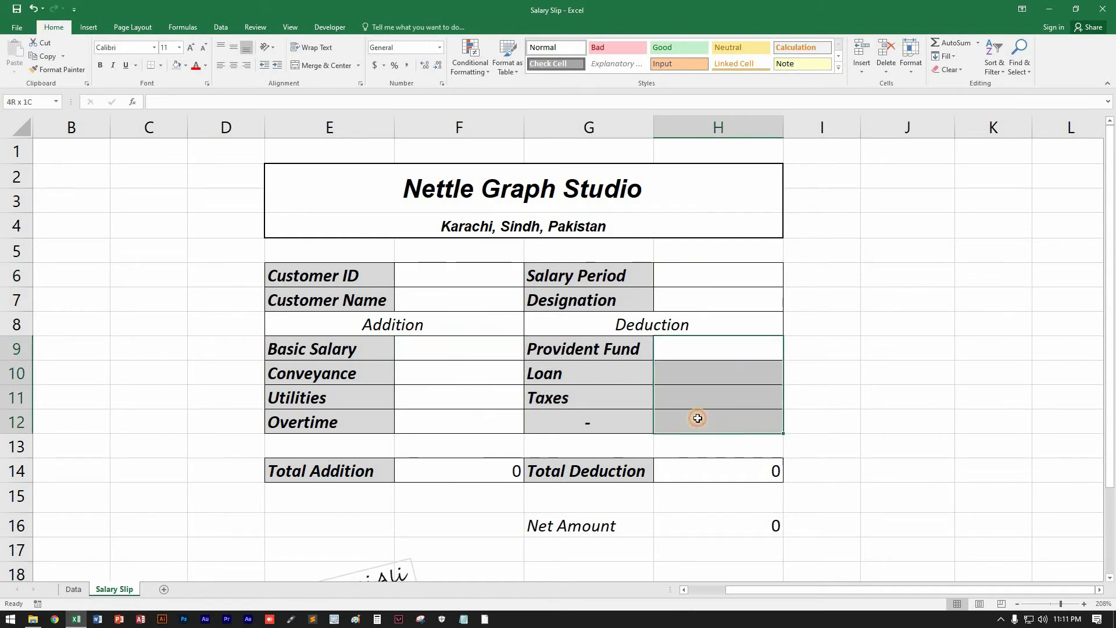
left_click(501, 469)
left_click(671, 467)
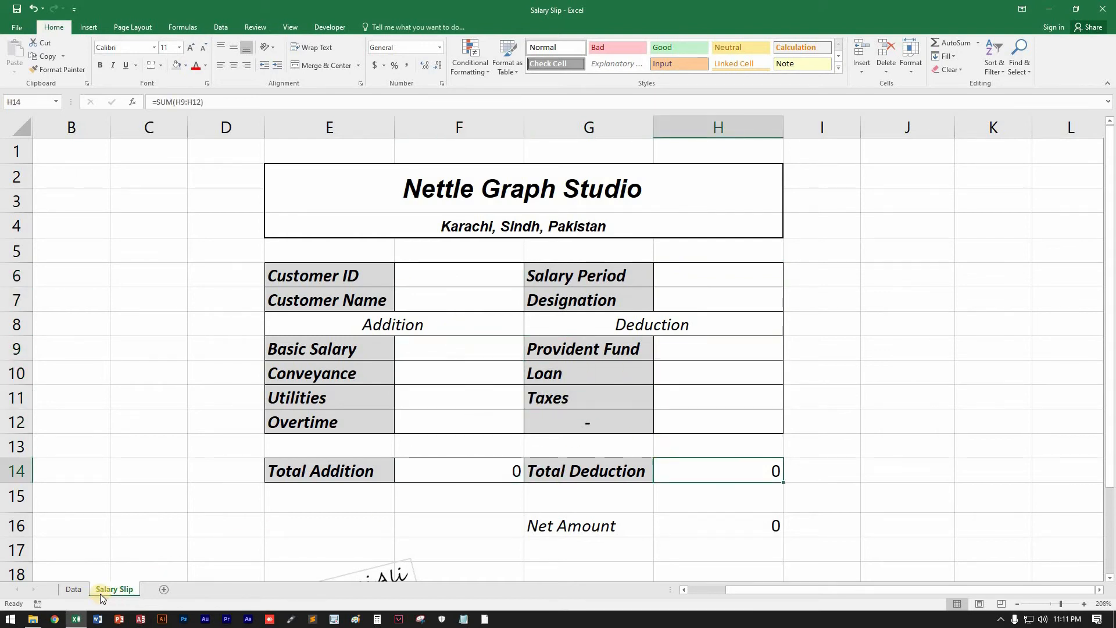
Step: Examine the Customer ID values in A2:A20 of the Data sheet and that column's filter list
left_click(74, 590)
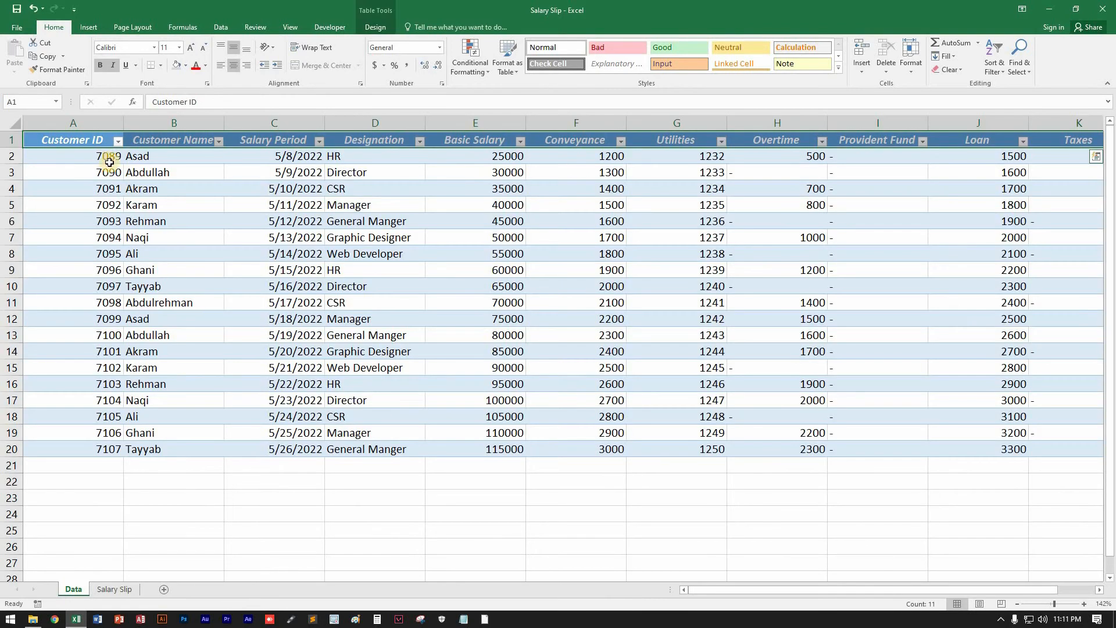
left_click_drag(104, 157, 102, 381)
left_click_drag(102, 434, 100, 451)
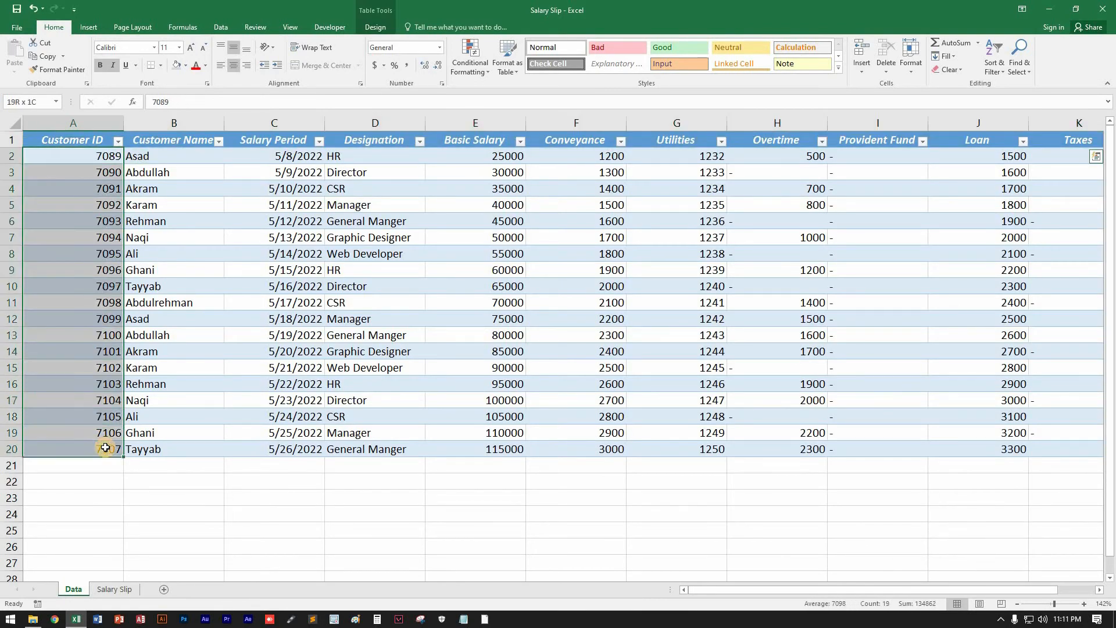
left_click(116, 141)
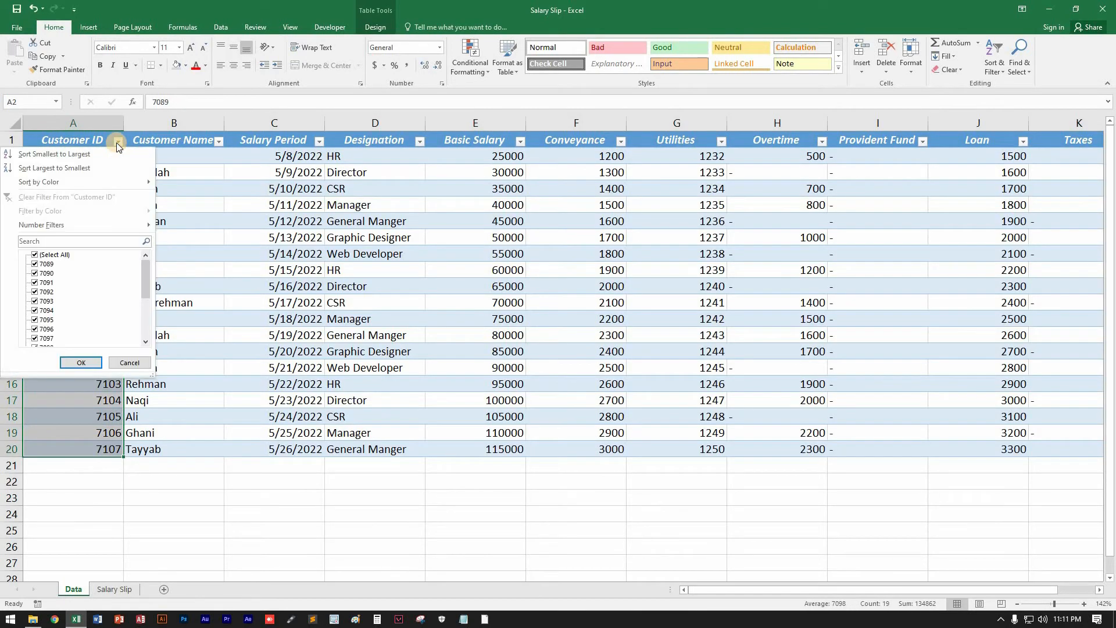
left_click(125, 363)
key("ctrl+Page_Down")
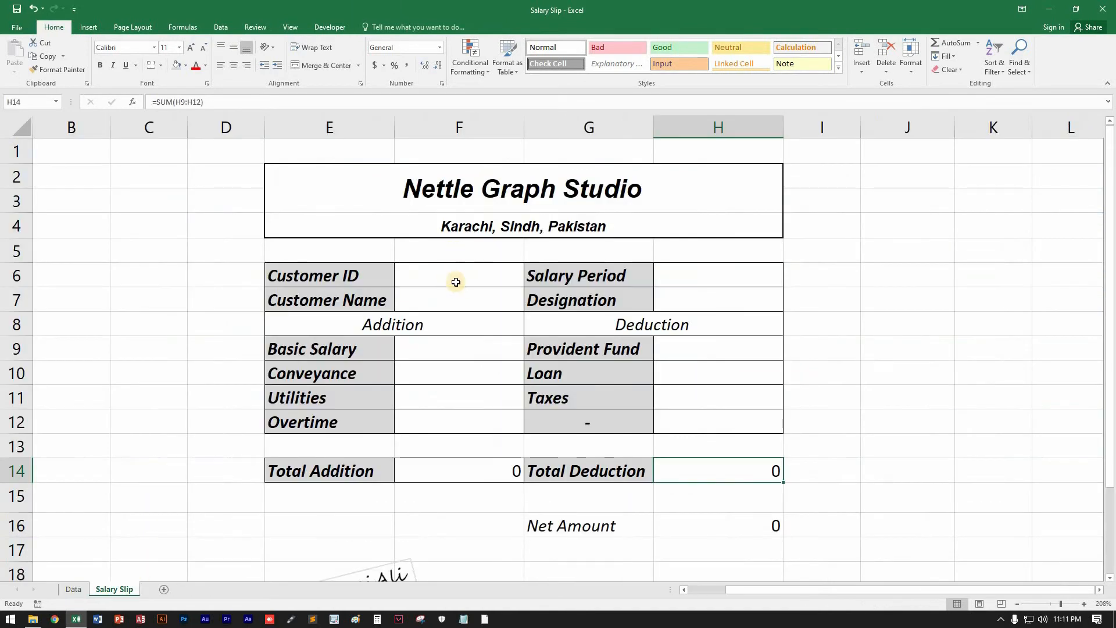
left_click(74, 589)
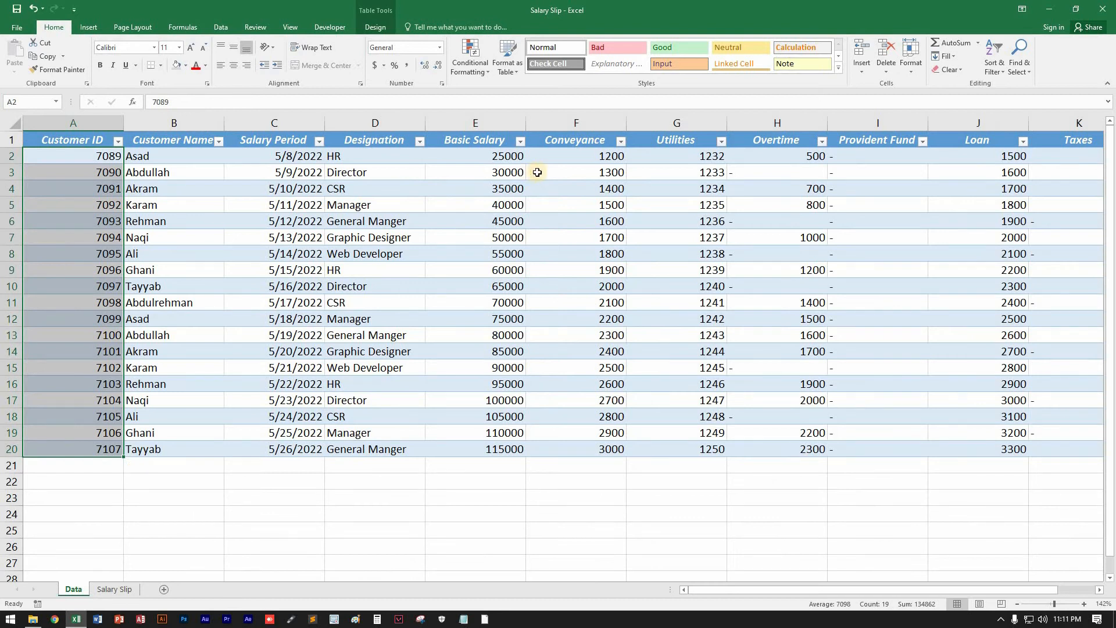
Step: Start a data validation rule for the Customer ID cell F6 on the Salary Slip sheet, allowing a List
left_click(123, 589)
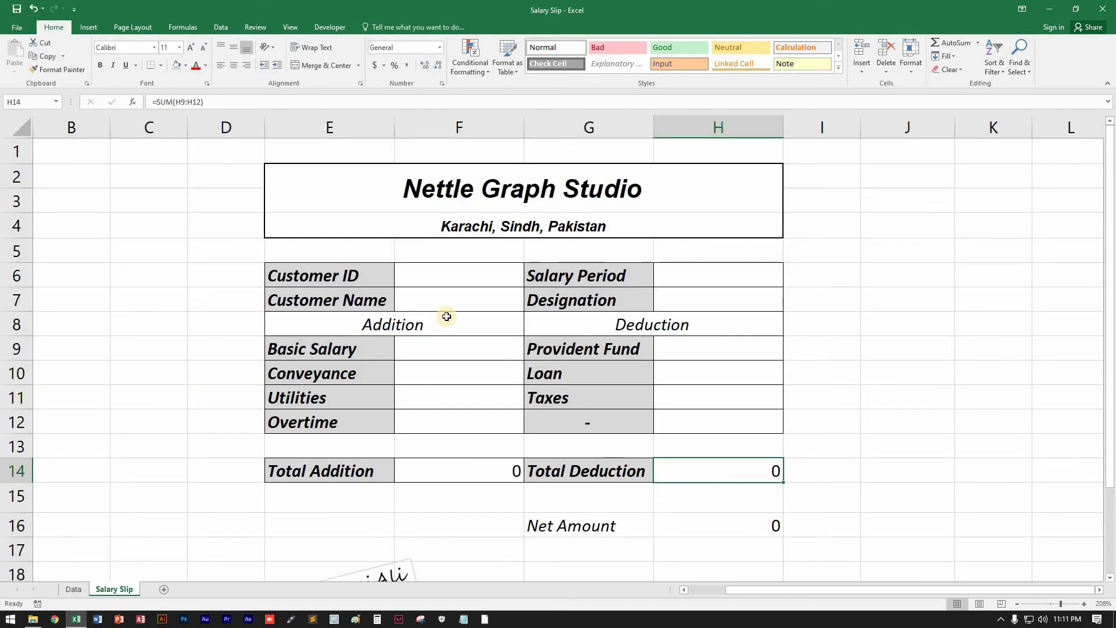
left_click(432, 276)
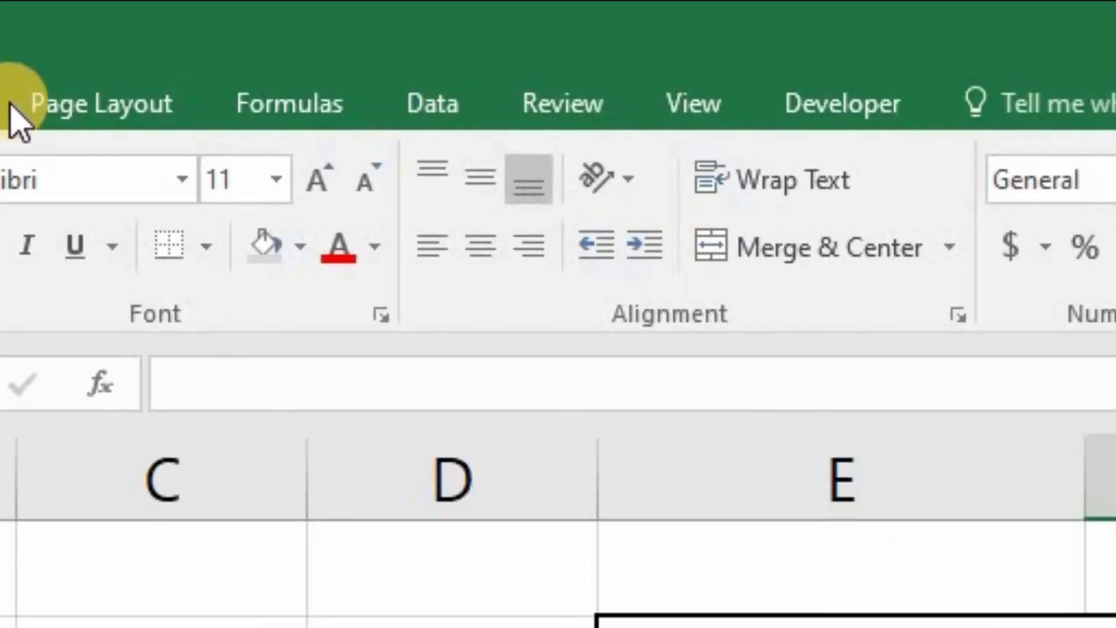
left_click(423, 111)
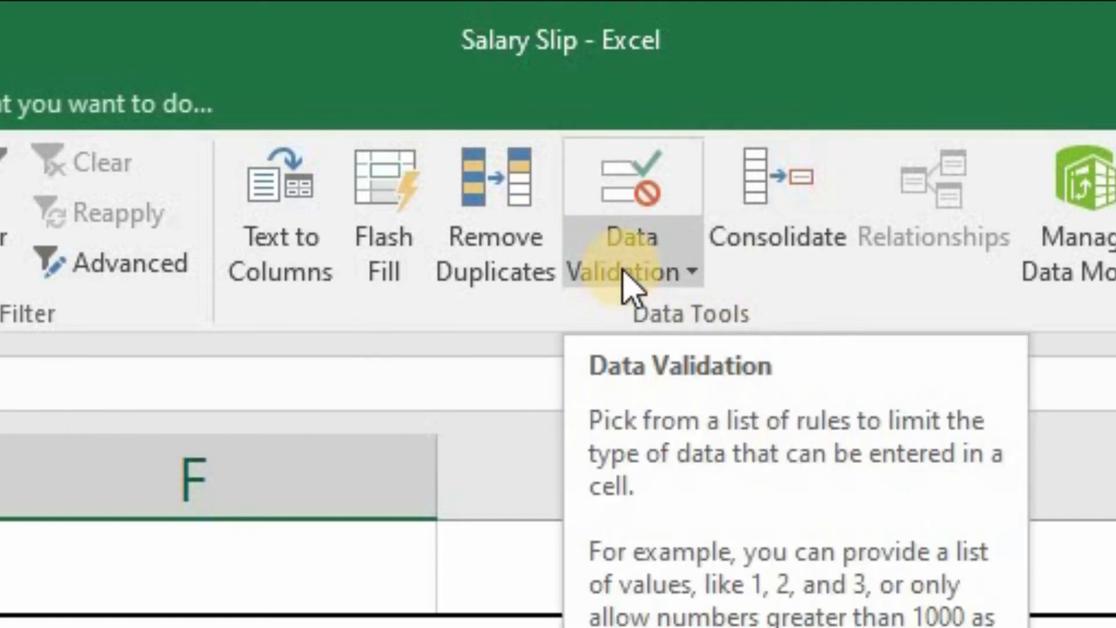
left_click(621, 198)
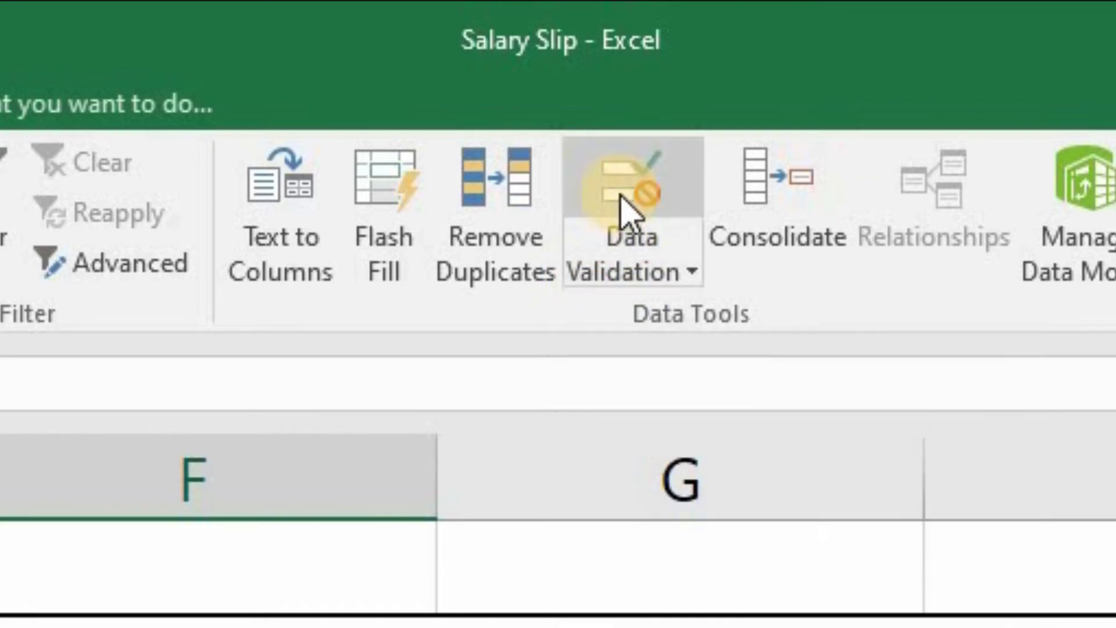
left_click(663, 273)
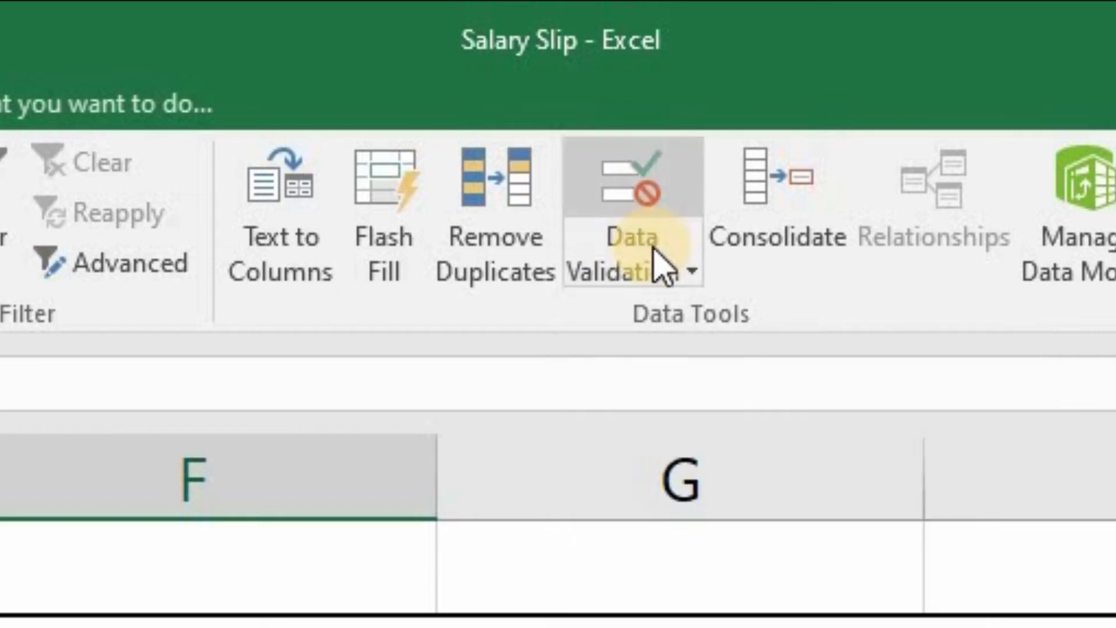
left_click(668, 278)
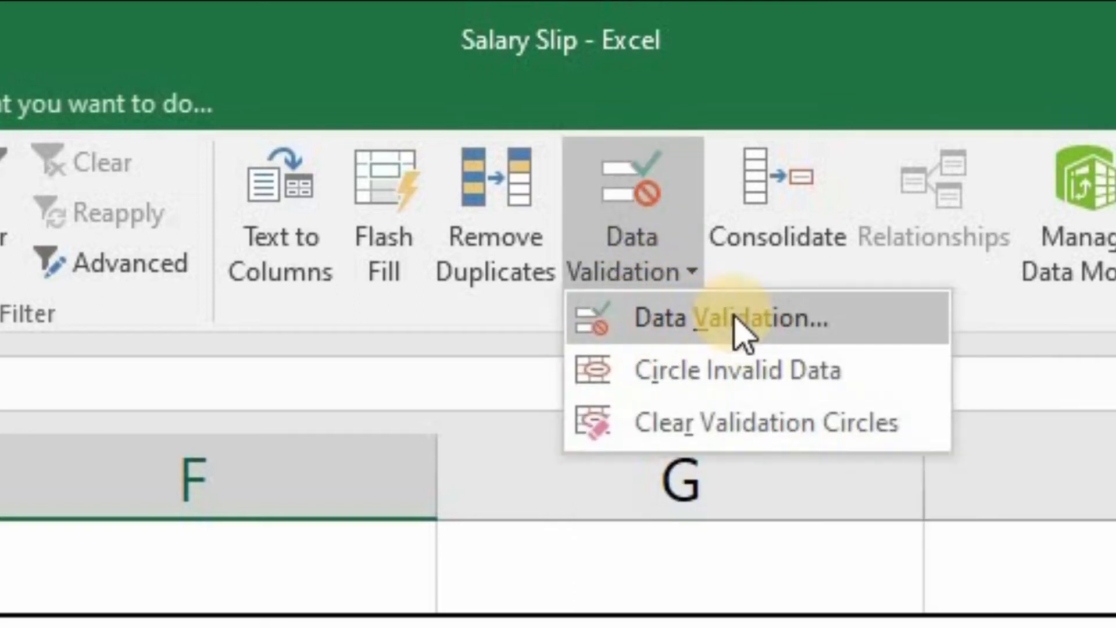
left_click(784, 318)
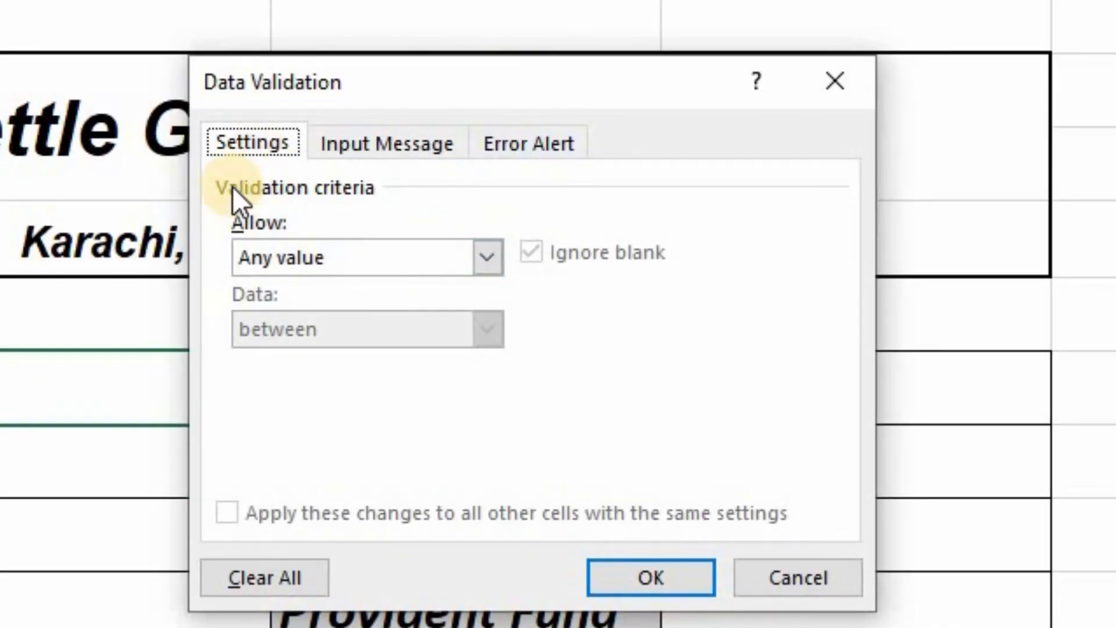
left_click(487, 258)
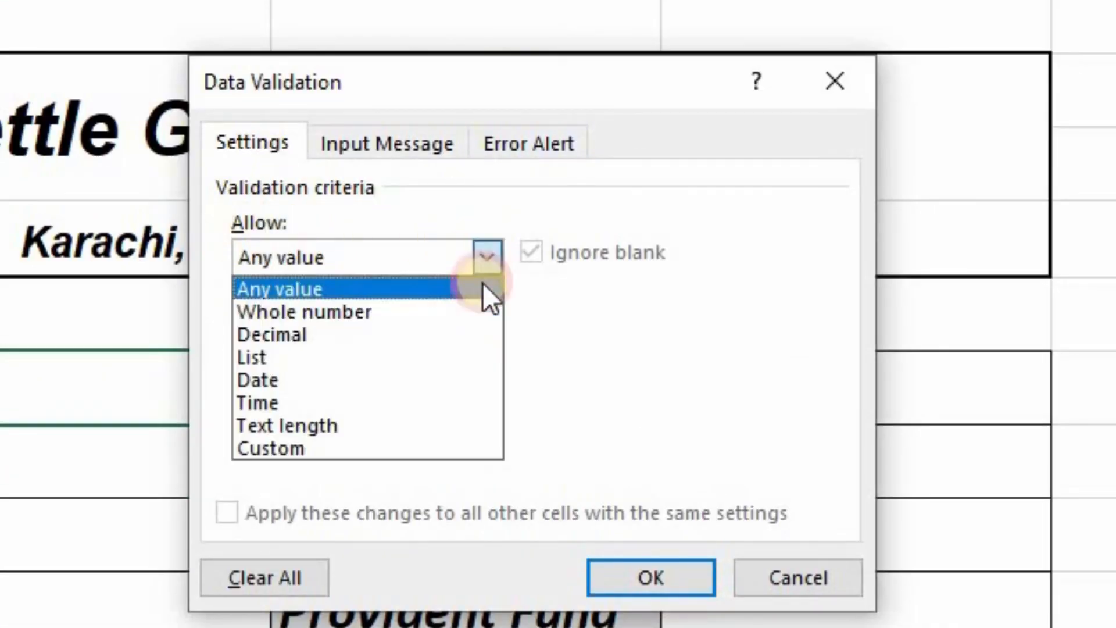
left_click(389, 366)
left_click(356, 392)
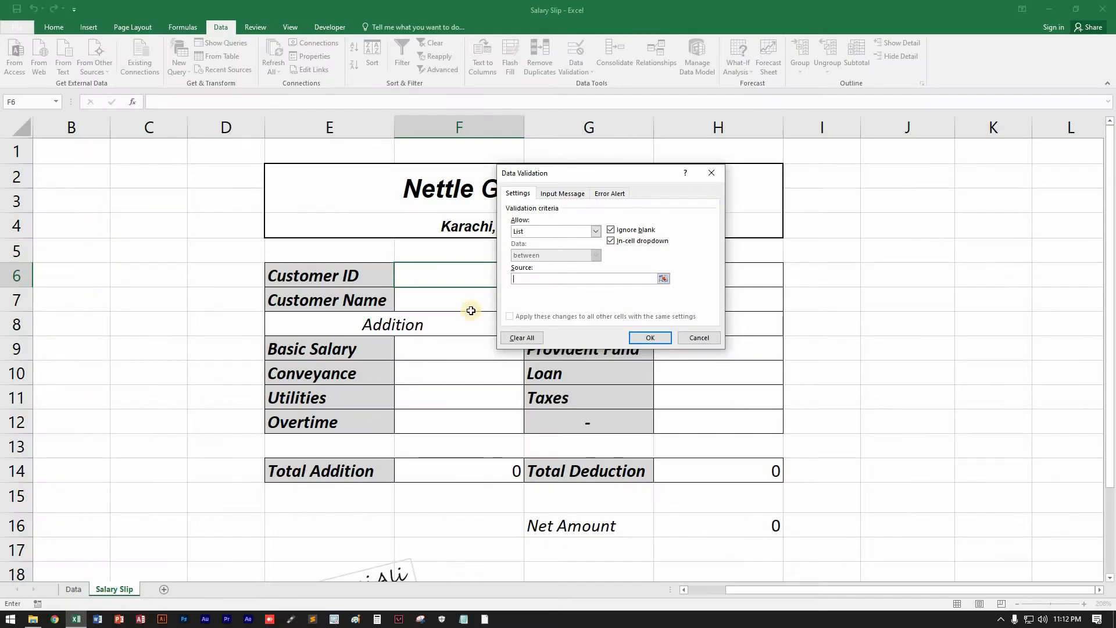
Step: Set the list source to the customer IDs in A2:A20 of the Data sheet and apply the validation rule
left_click(269, 406)
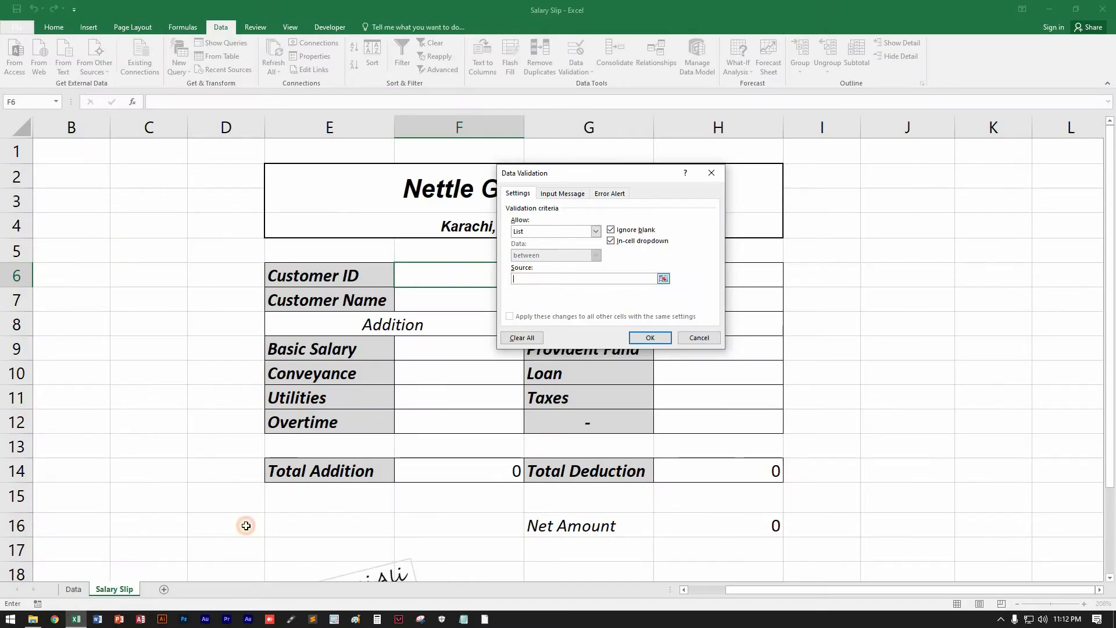
left_click(74, 590)
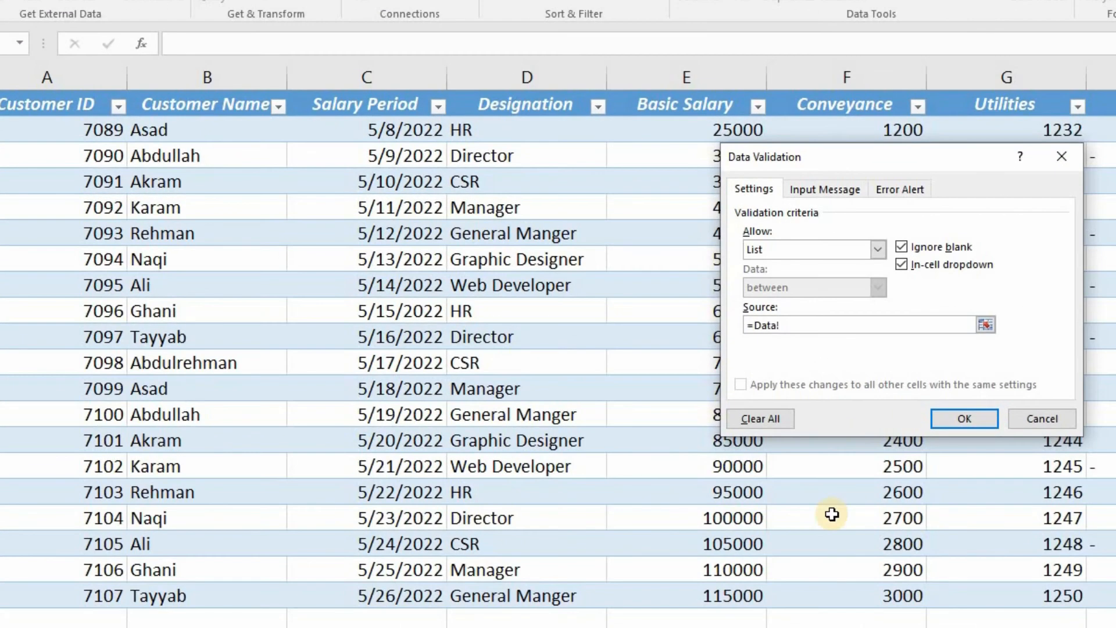
left_click(530, 281)
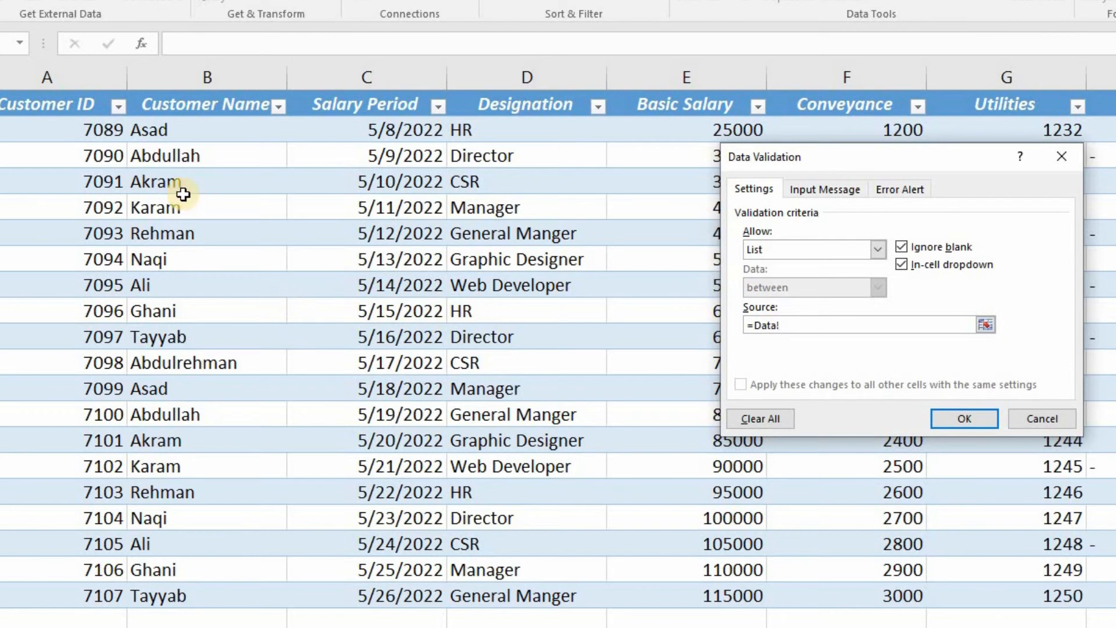
left_click_drag(100, 130, 96, 598)
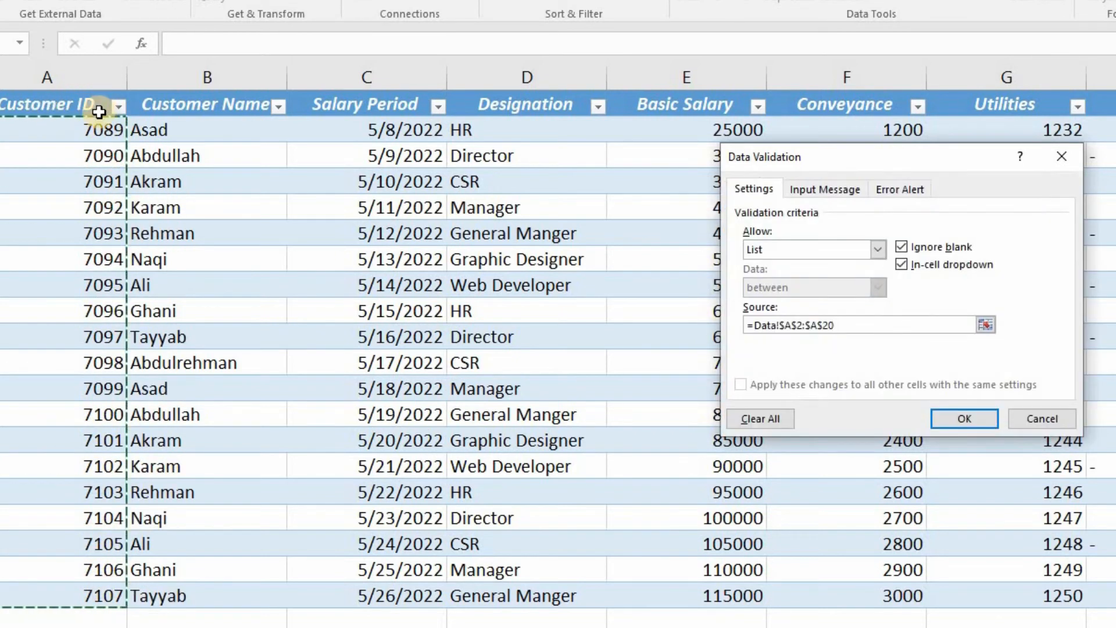
left_click_drag(82, 130, 99, 573)
left_click(960, 418)
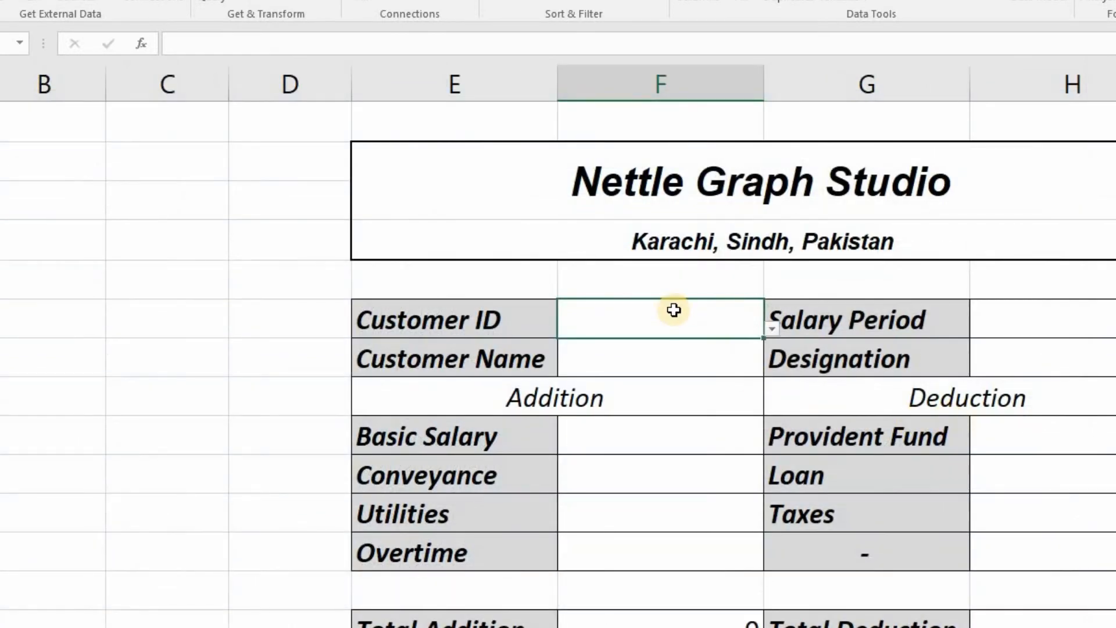
Step: Try the dropdown in F6 by picking the sixth customer ID and finally the eighth one
left_click(773, 330)
left_click(611, 400)
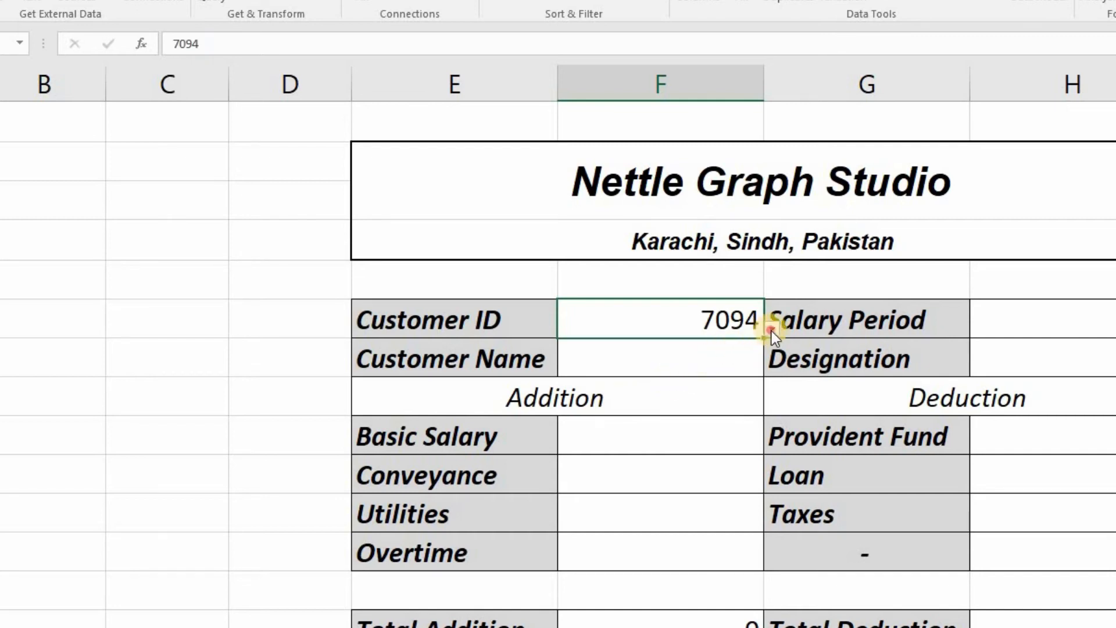
left_click(772, 330)
left_click(689, 400)
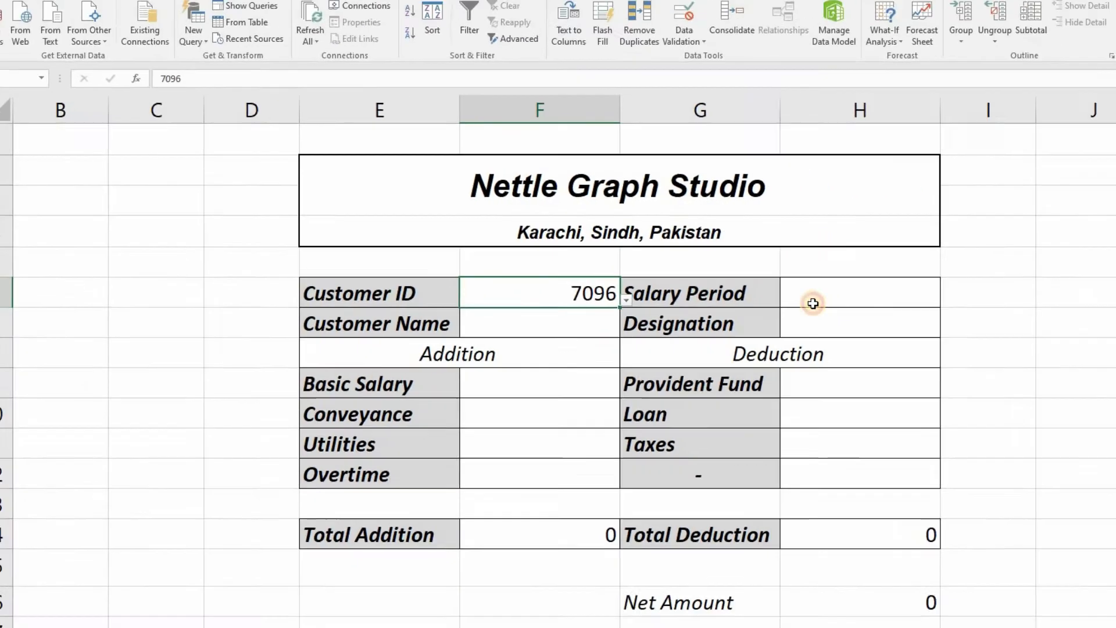
Step: Examine the slip's blank Customer Name, Salary Period and Designation cells in F7, H6 and H7
left_click(1011, 332)
left_click(741, 369)
left_click_drag(1031, 379, 1018, 372)
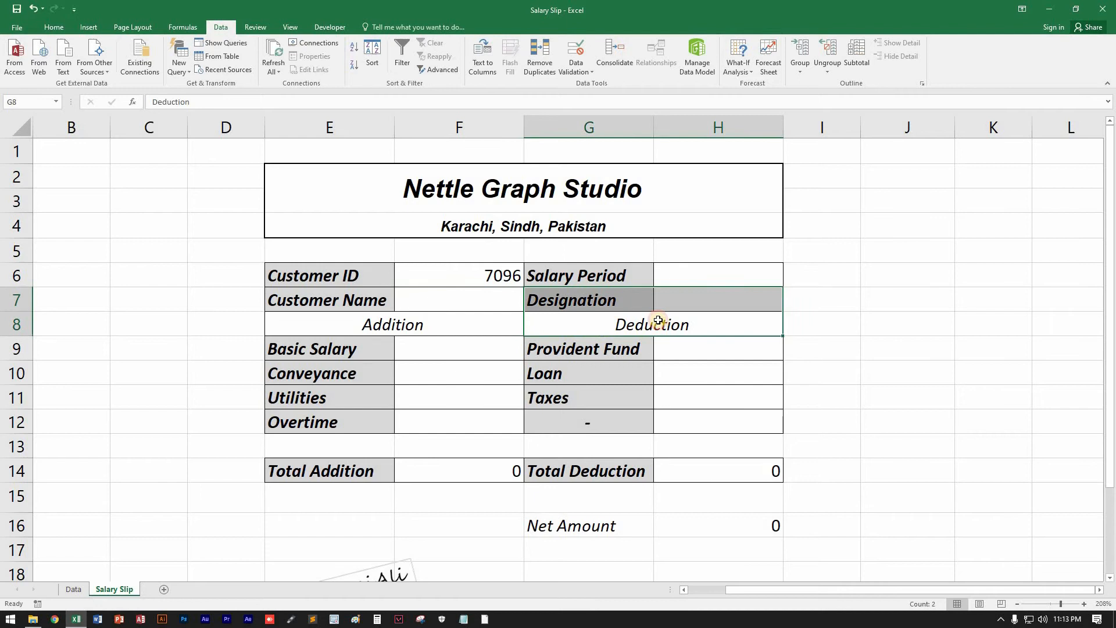
left_click(501, 364)
left_click(583, 277)
left_click(679, 275)
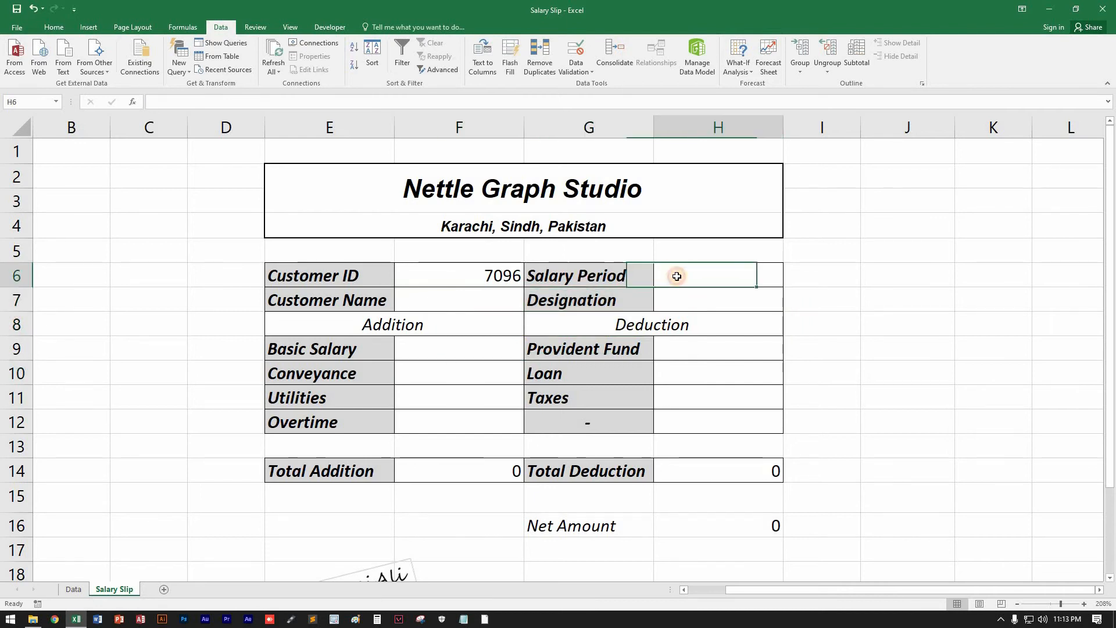
left_click(495, 299)
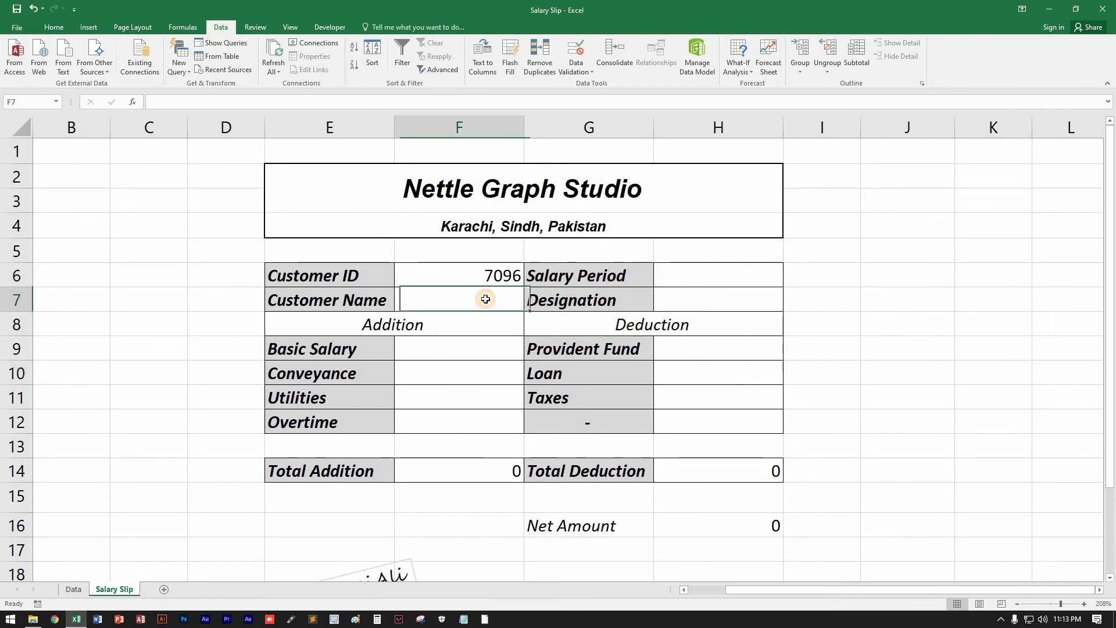
left_click(639, 276)
left_click(690, 277)
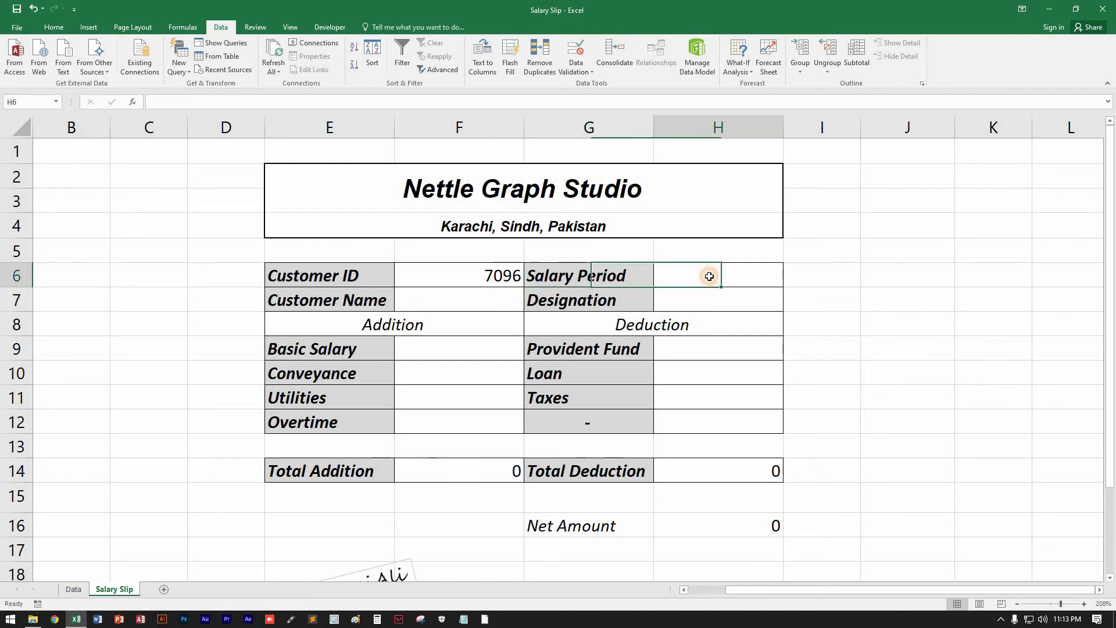
left_click(619, 298)
left_click(689, 298)
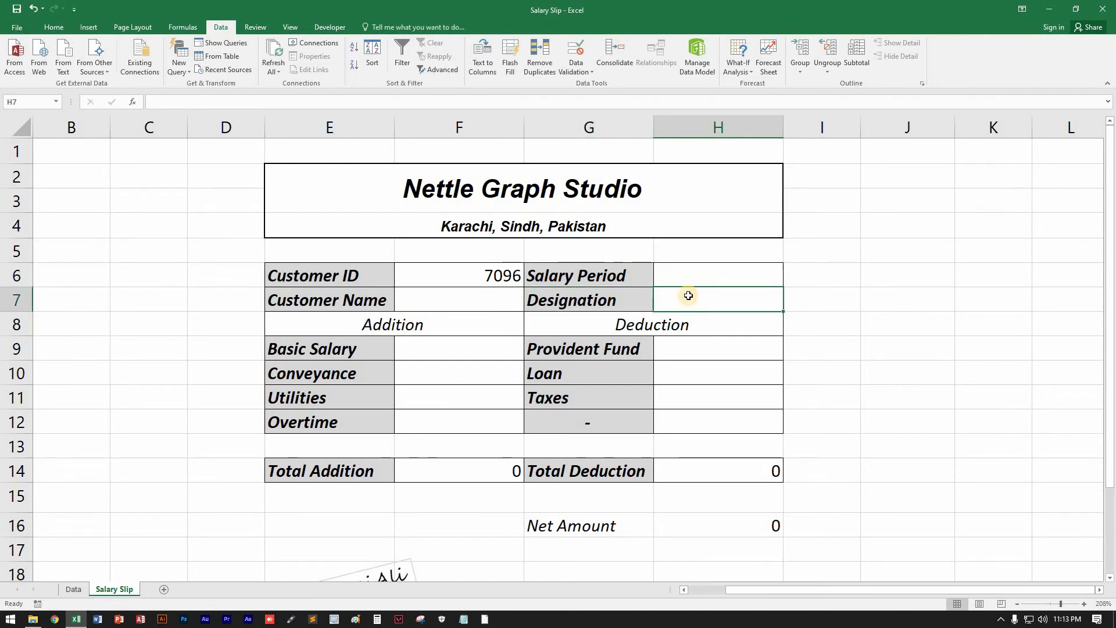
left_click(682, 277)
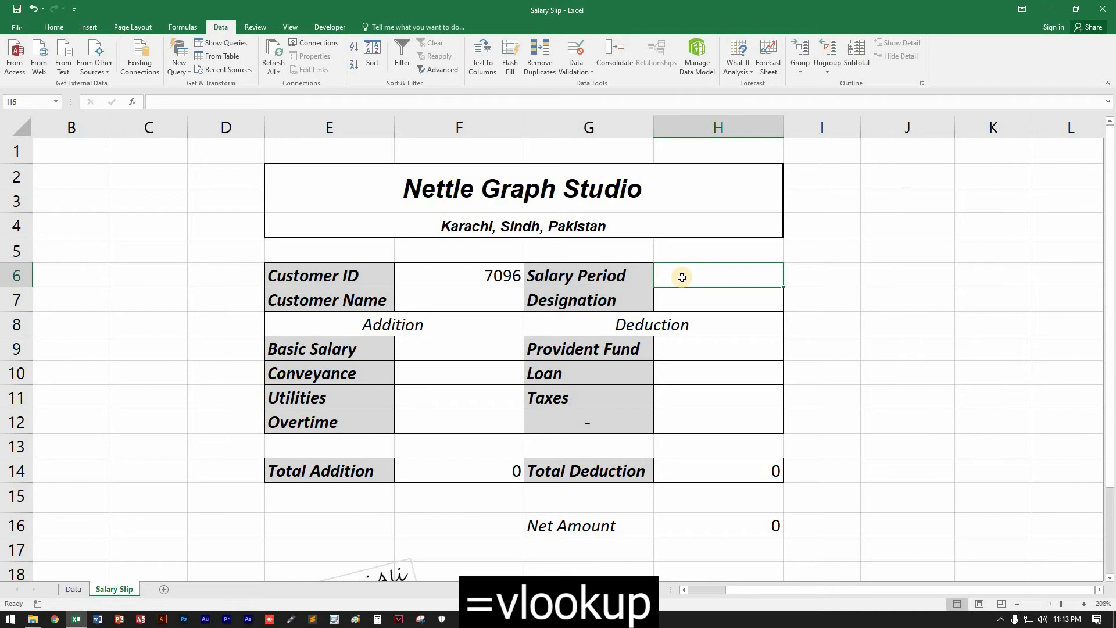
Step: Write the words V, Look and Up across the empty cells J6, K6 and L6 beside the slip
left_click(903, 282)
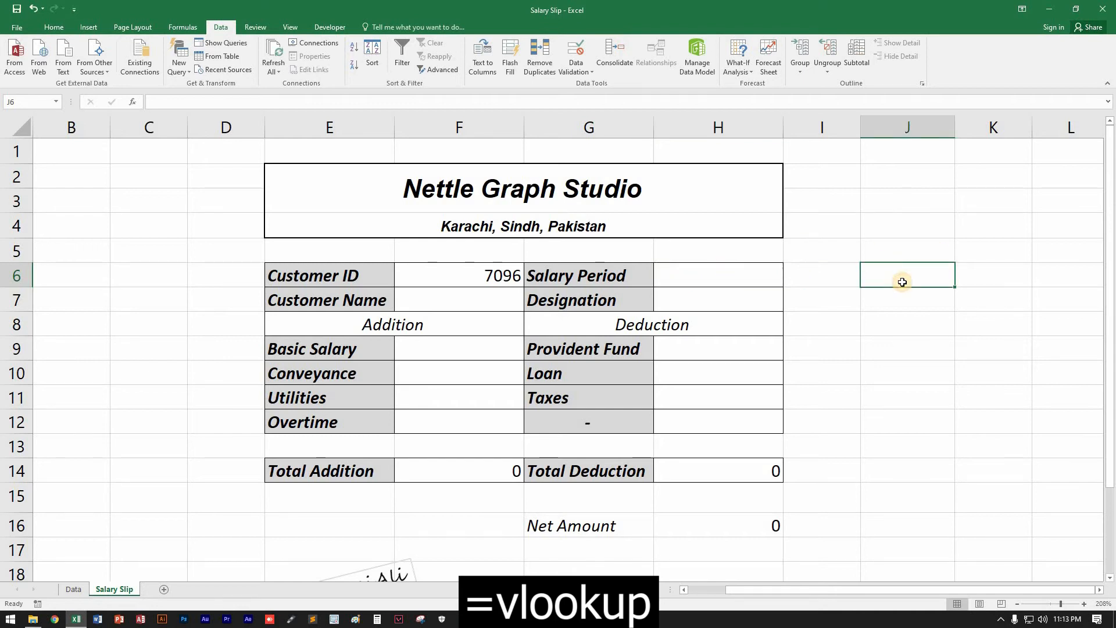
type("V")
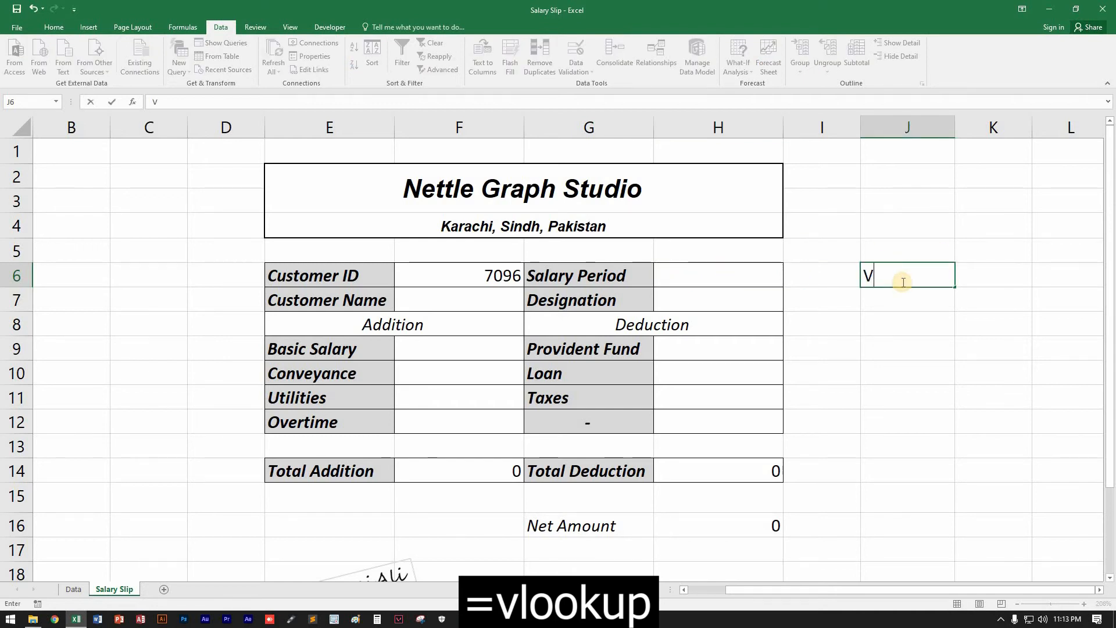
key("Tab")
type("Loo")
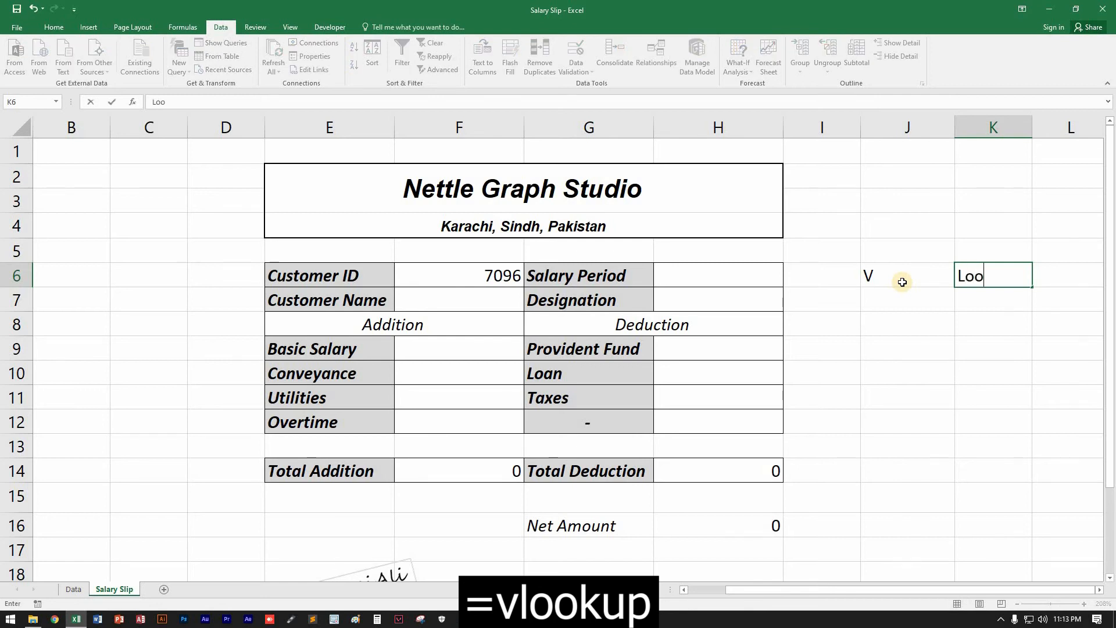
type("k")
key("Tab")
type("U")
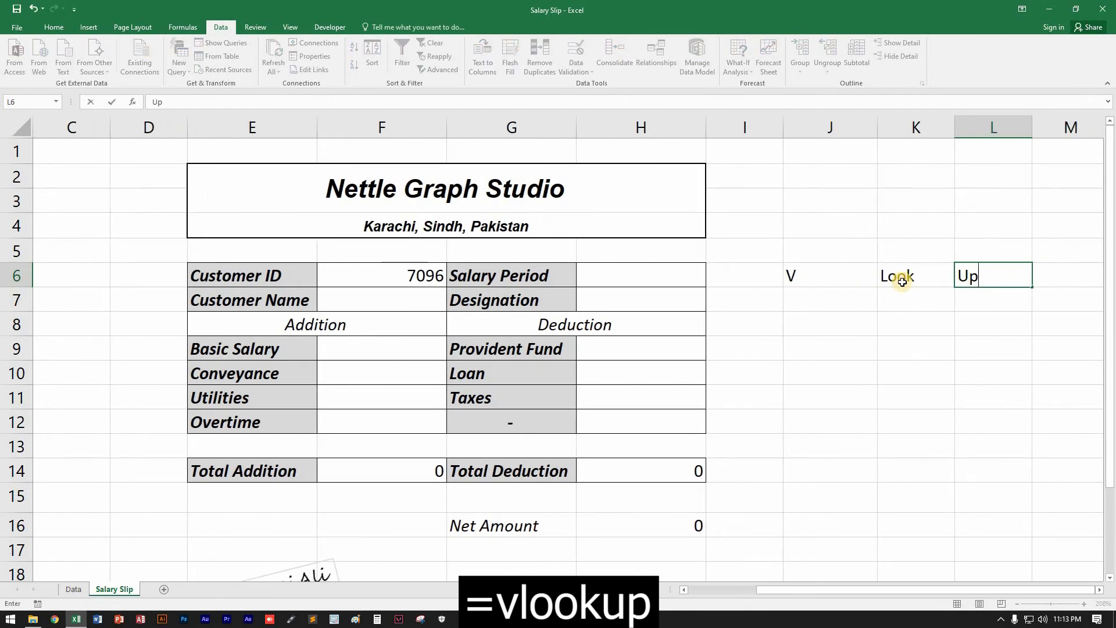
key("Return")
left_click_drag(860, 273, 967, 274)
left_click(837, 278)
Step: Write the words Value, Look and Up across cells J7, K7 and L7, directly below the first row of notes
left_click(833, 295)
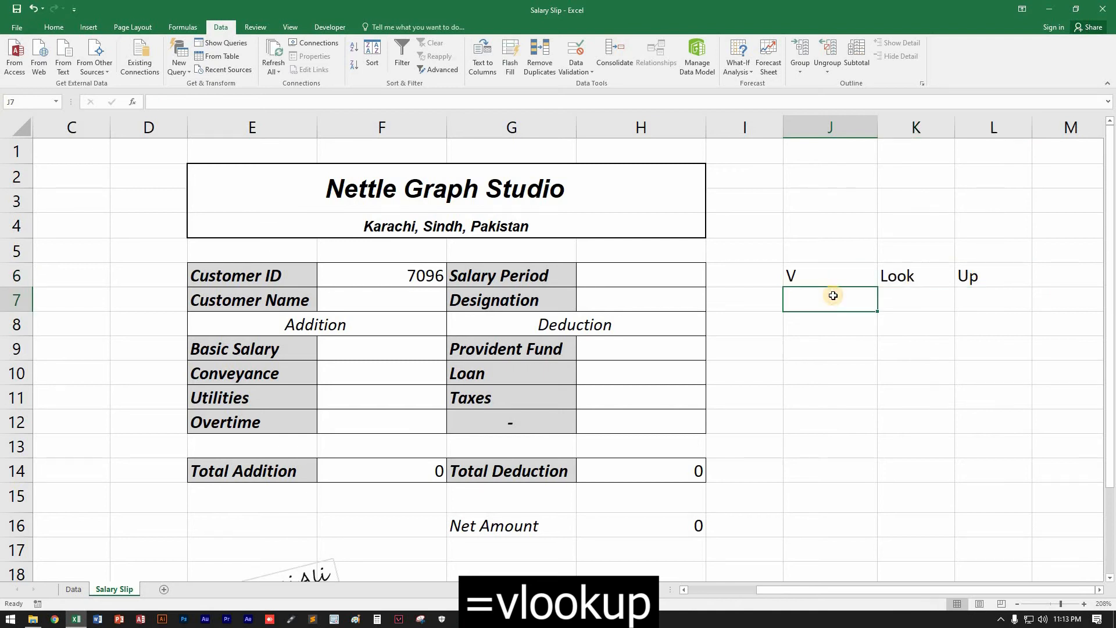
type("Value")
key("Tab")
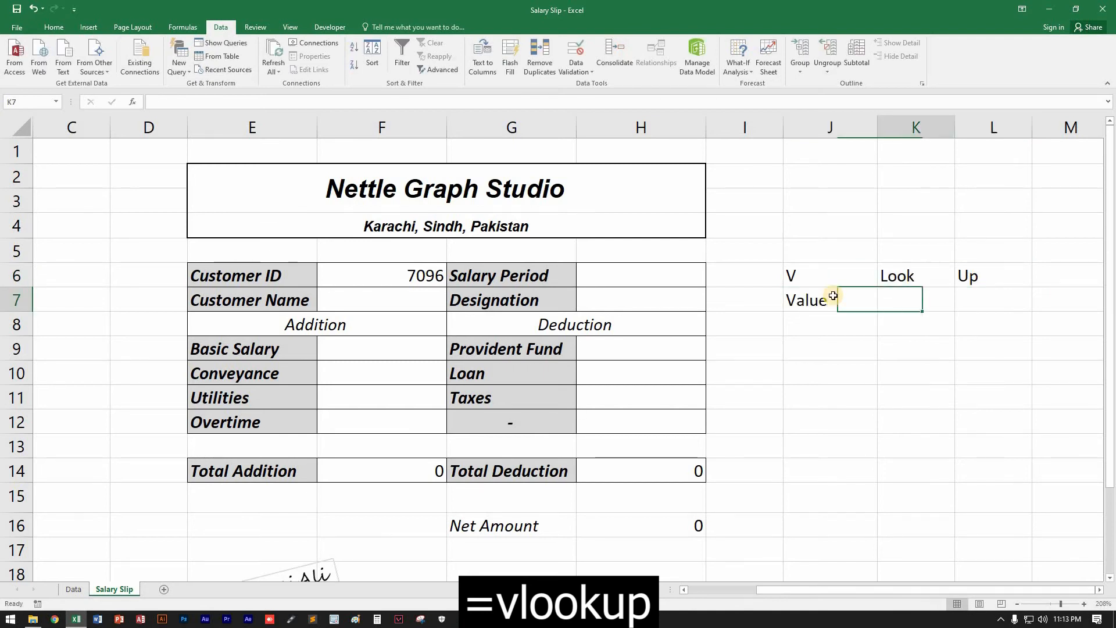
type("Look")
key("Tab")
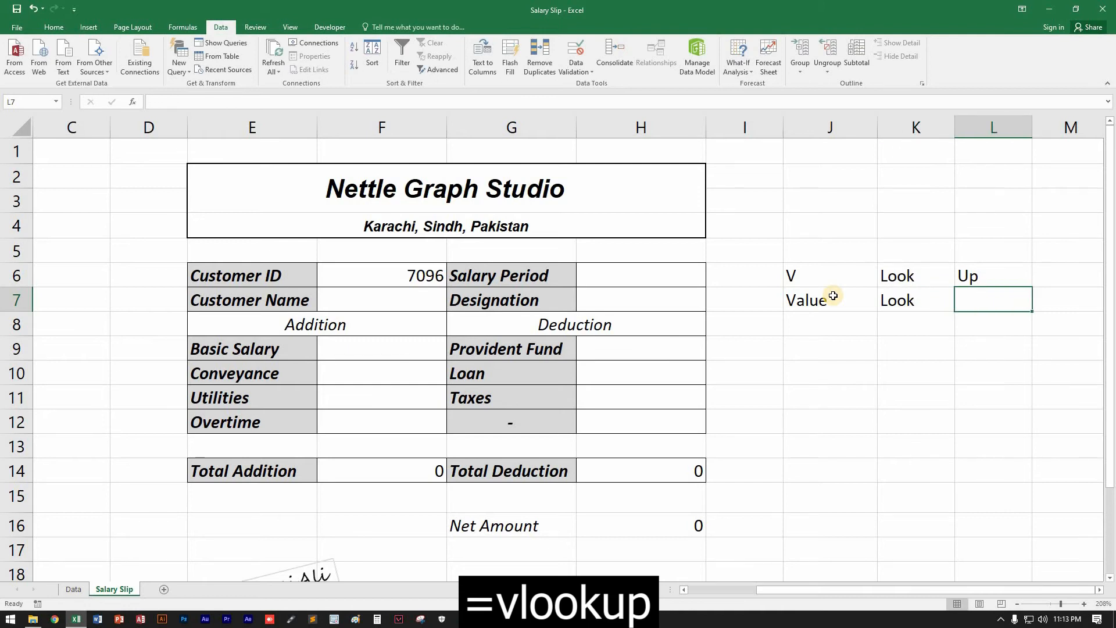
type("Up")
key("Return")
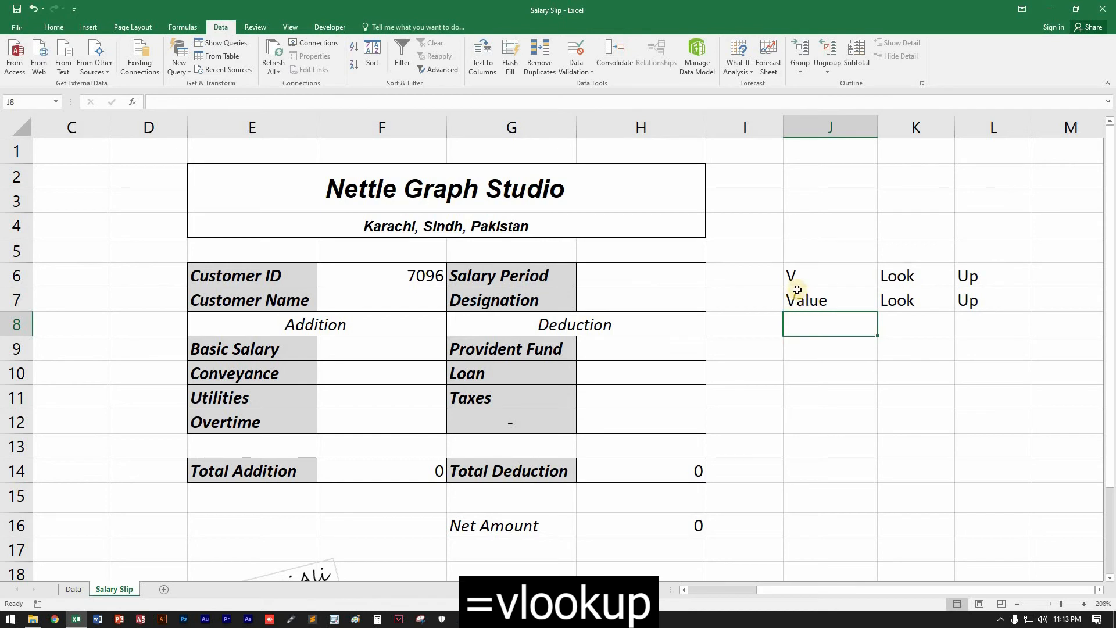
Step: Write the function name vlookup in J9 and the misspelled version vloocup in J10
left_click(801, 347)
type("vlookup")
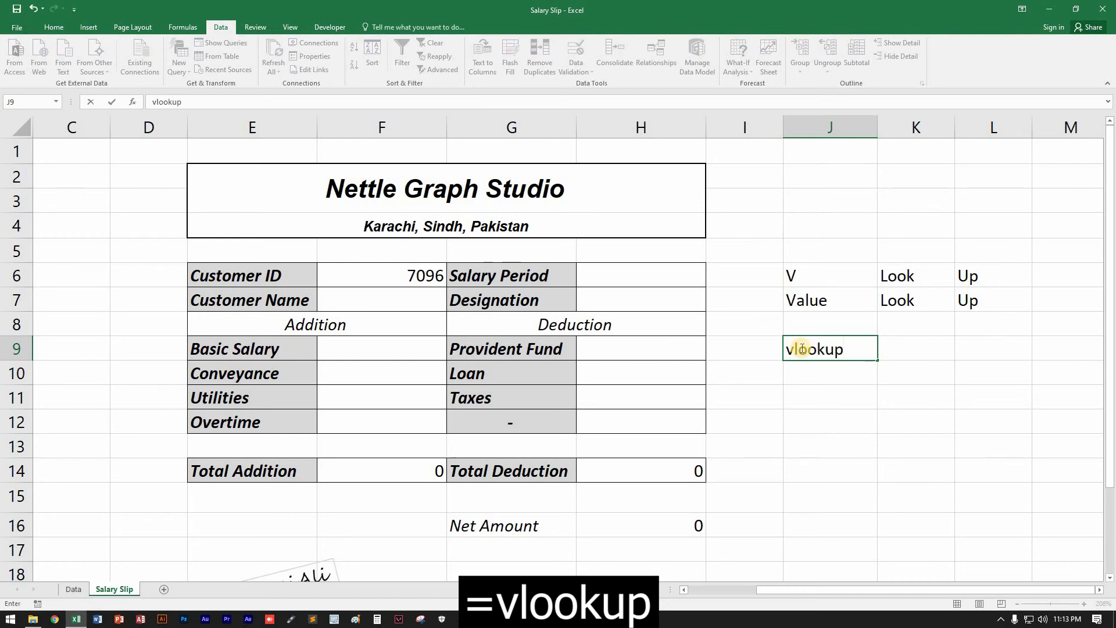
key("Return")
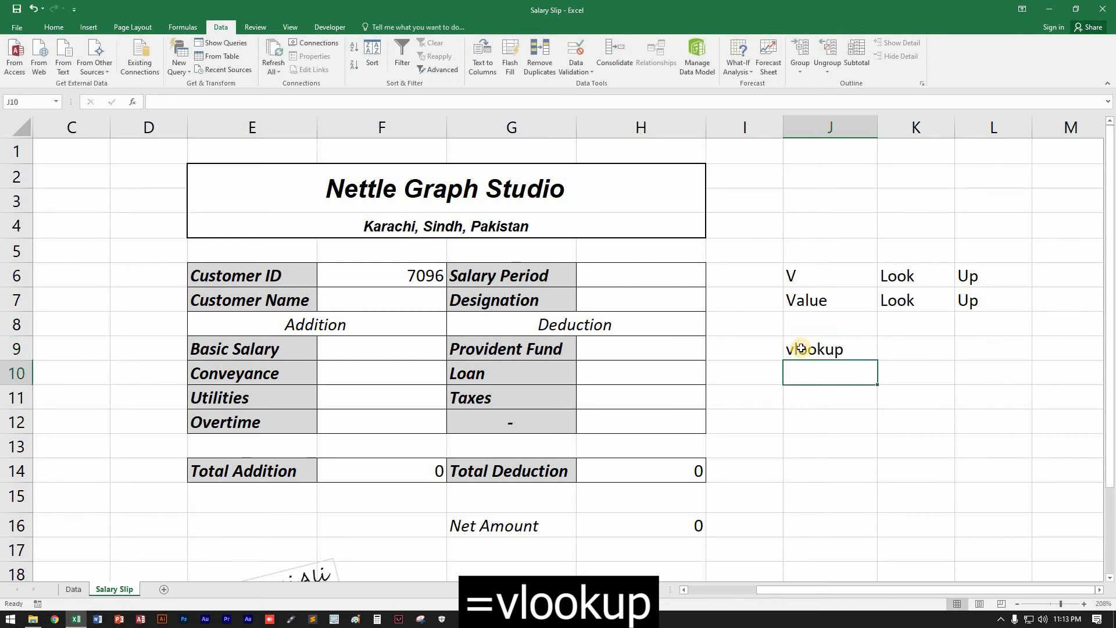
type("vloo")
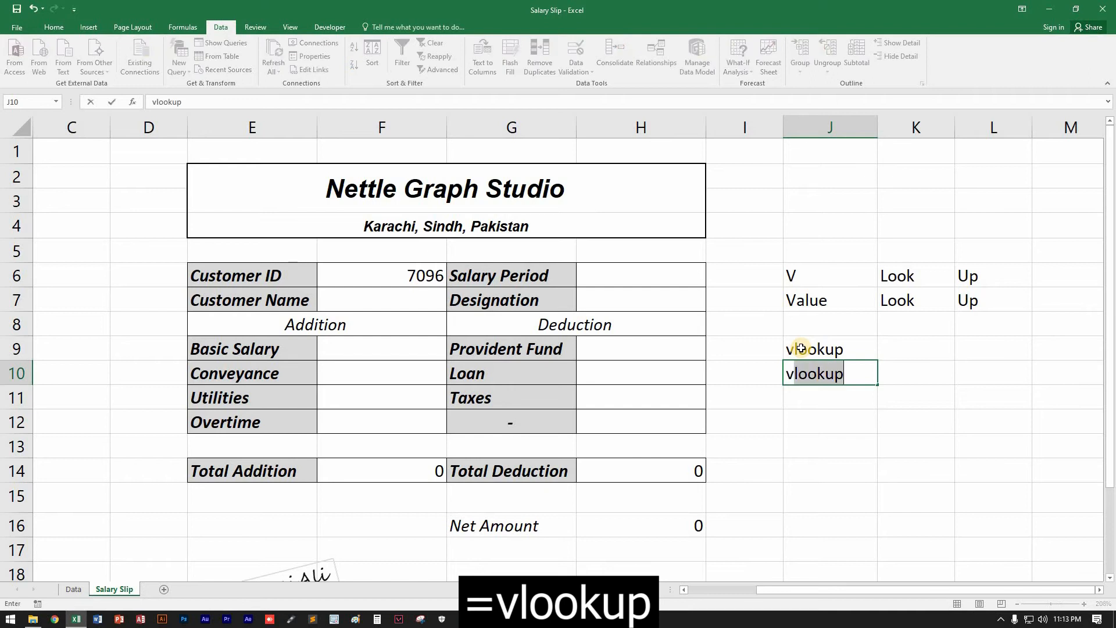
type("cup")
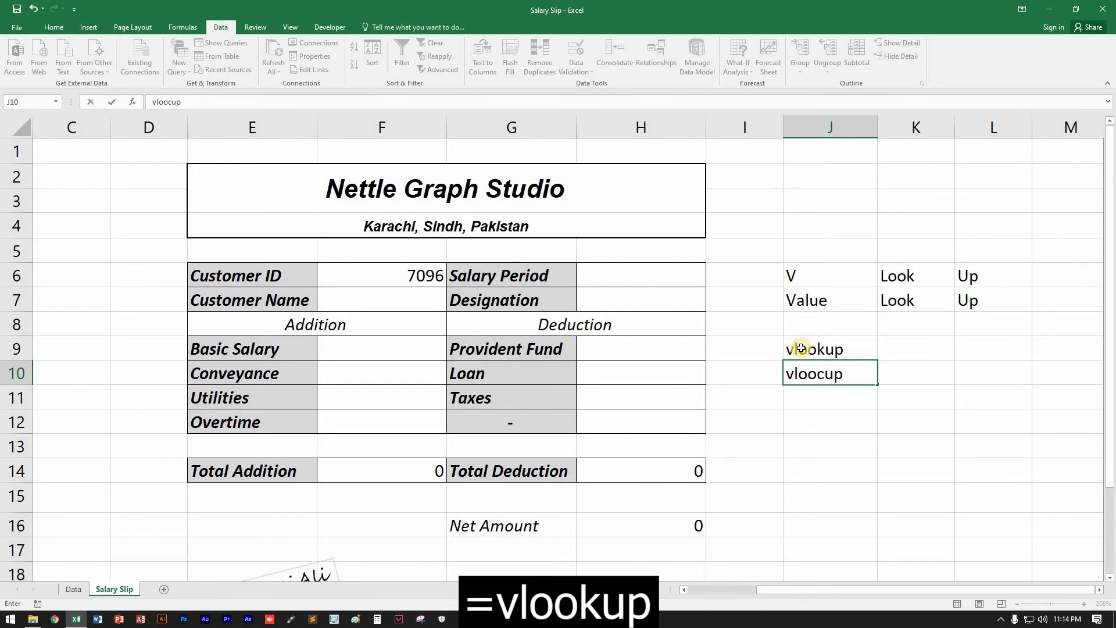
key("Return")
Step: Clear all the VLOOKUP notes from the range J6:L10
left_click_drag(808, 277, 991, 370)
key("Delete")
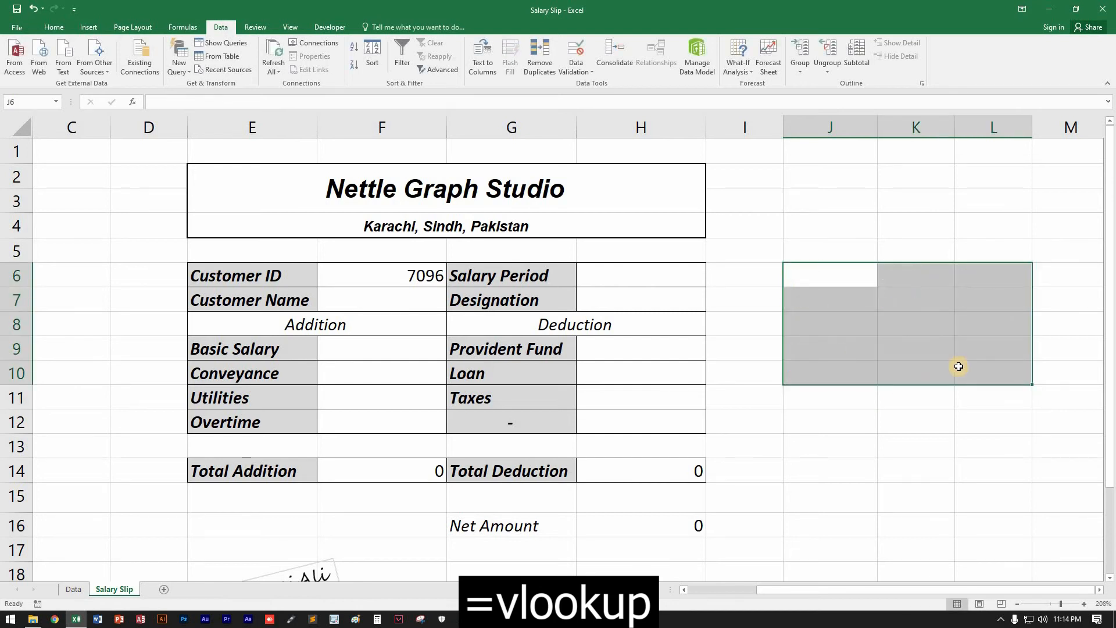
Step: Start a VLOOKUP formula in the Salary Period cell H6 with the Customer ID cell F6 as the lookup value
left_click(650, 280)
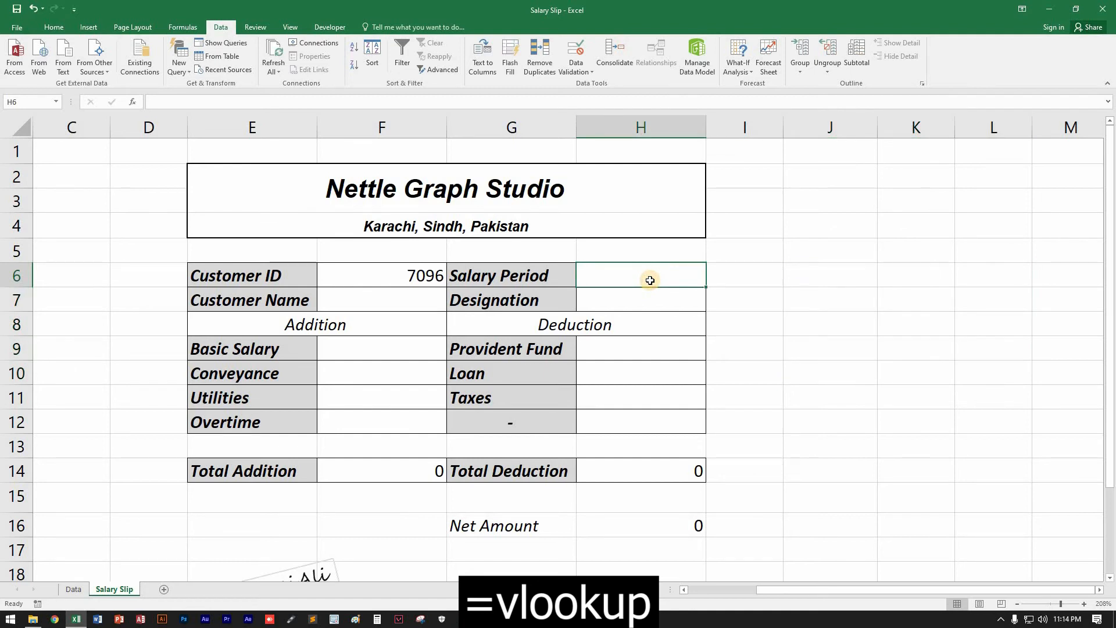
type("=vlookup")
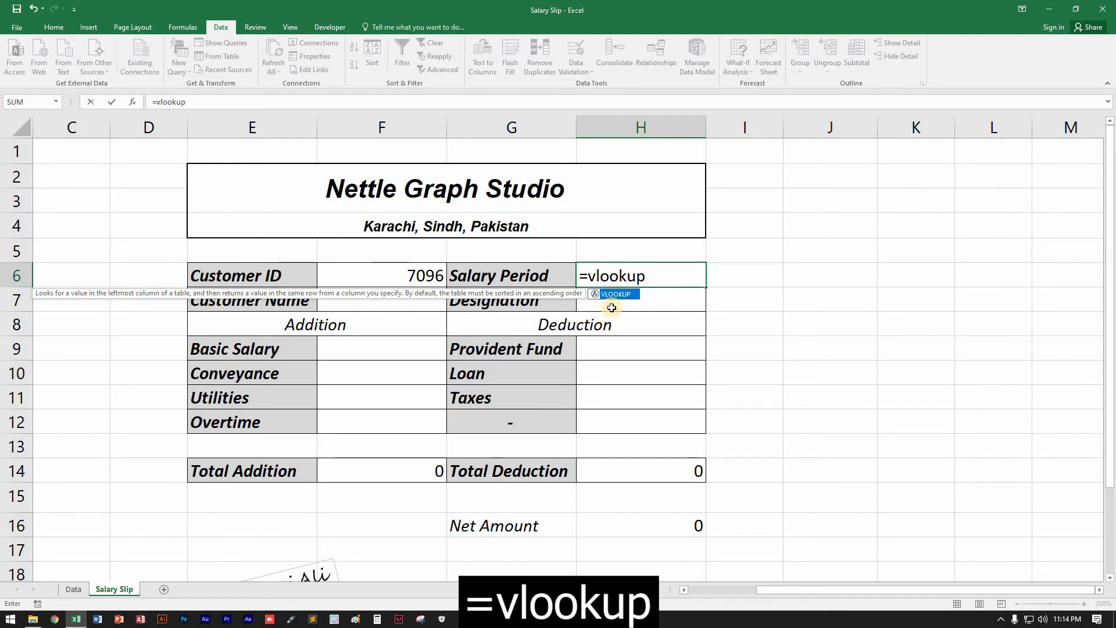
key("Tab")
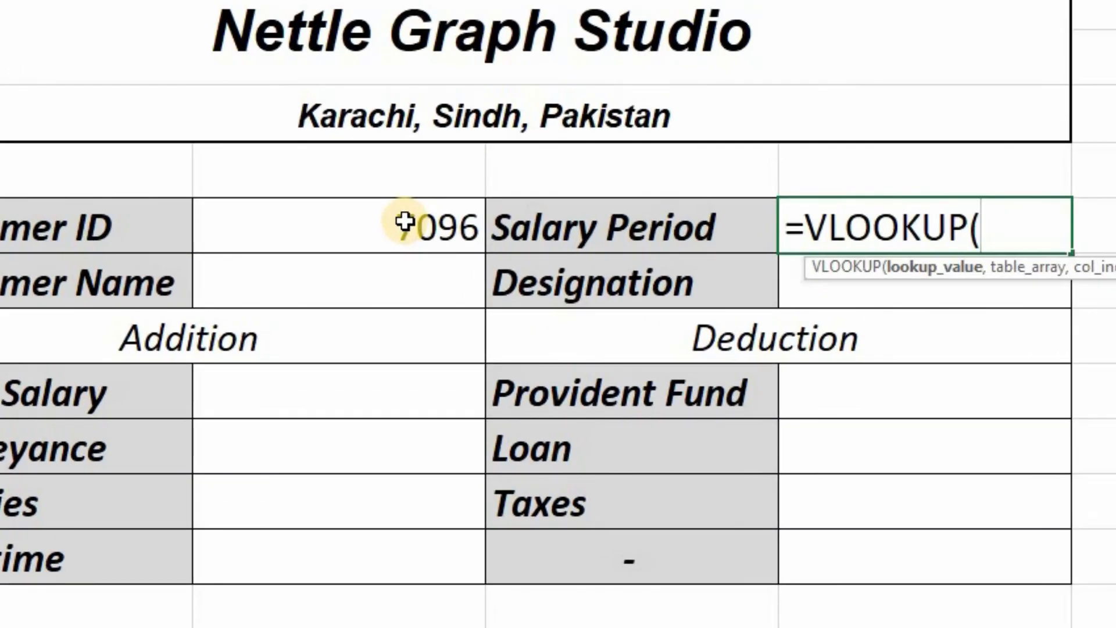
left_click(406, 222)
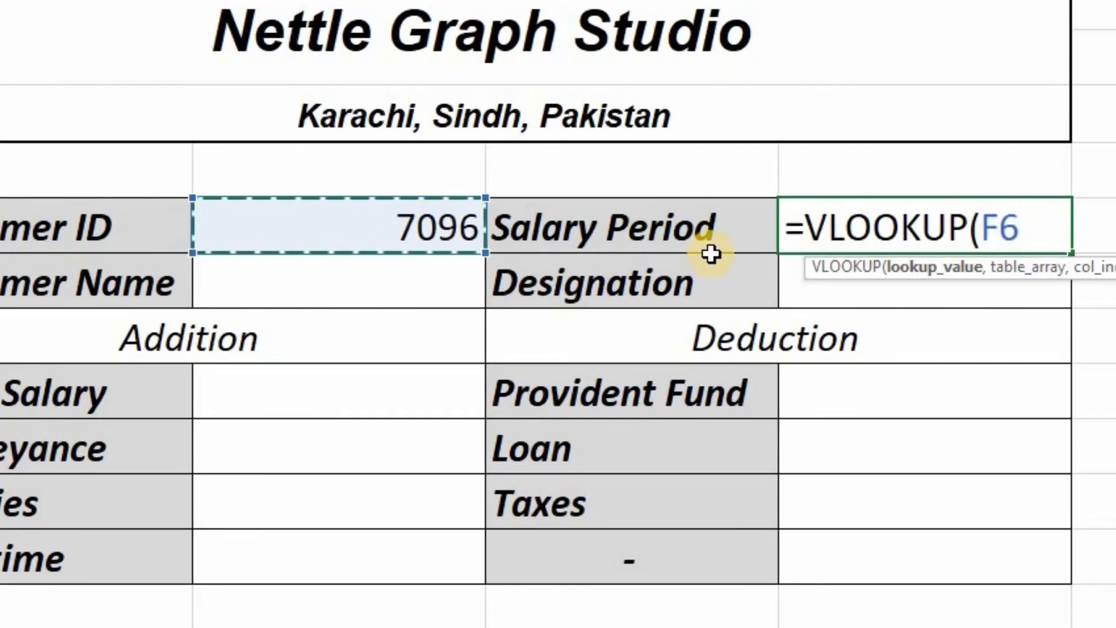
type(",")
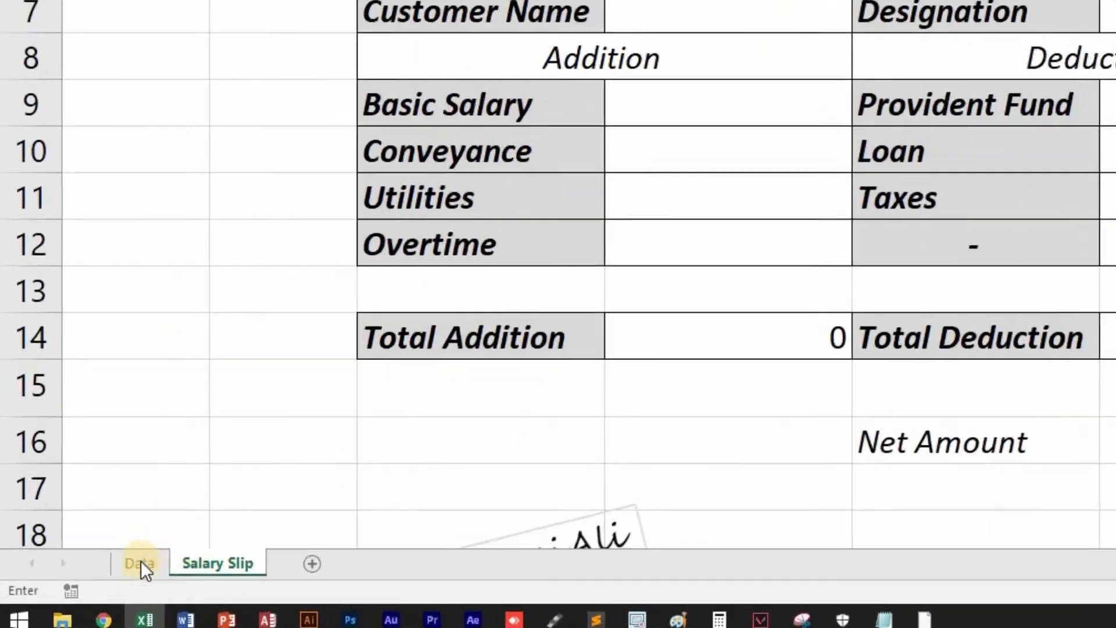
Step: Supply the whole data table on the Data sheet, Table1, as the table array of the Salary Period formula
left_click(140, 563)
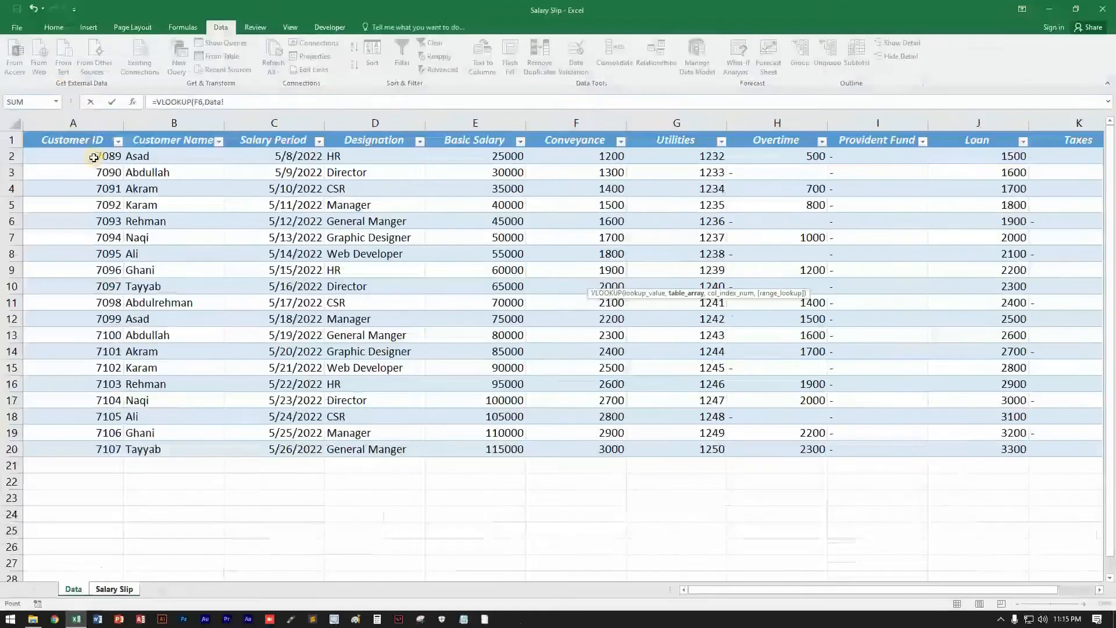
left_click_drag(88, 156, 814, 433)
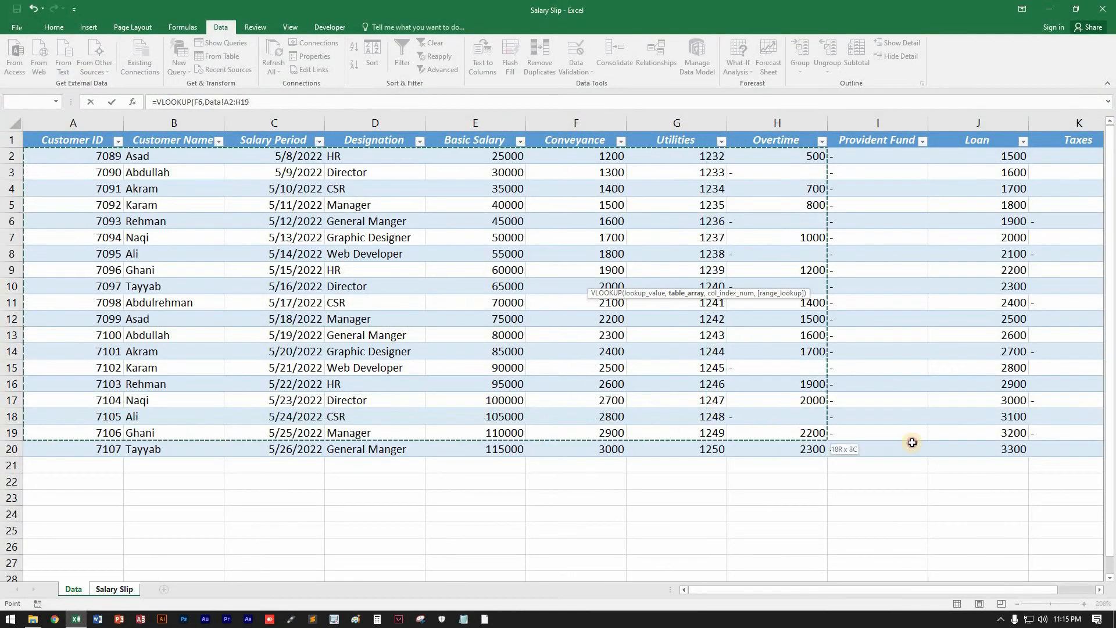
left_click_drag(912, 442, 1013, 439)
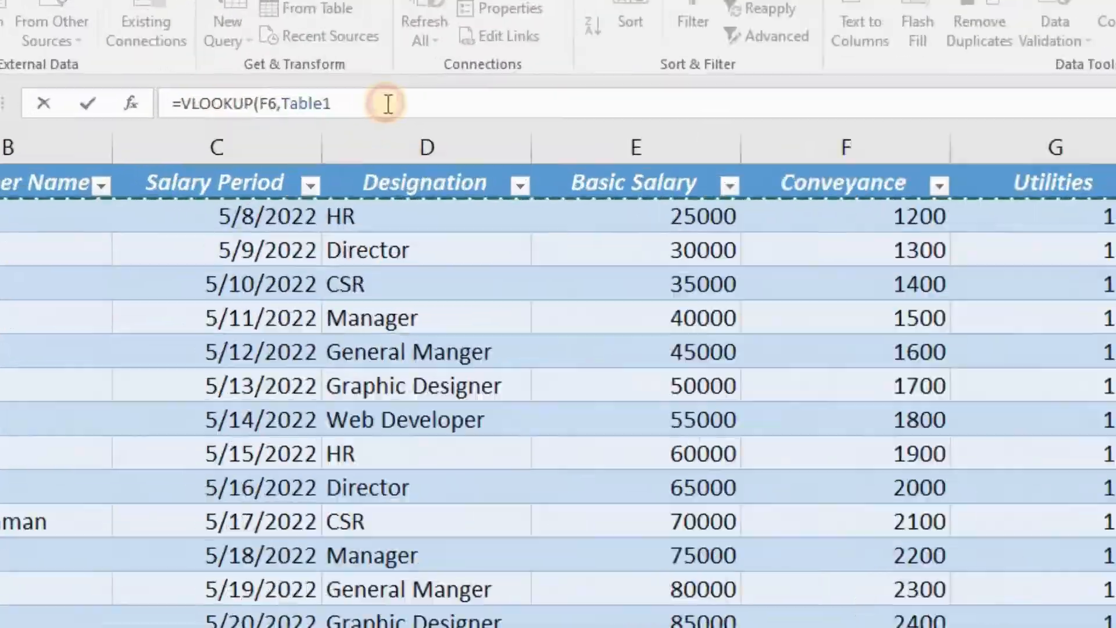
left_click(256, 102)
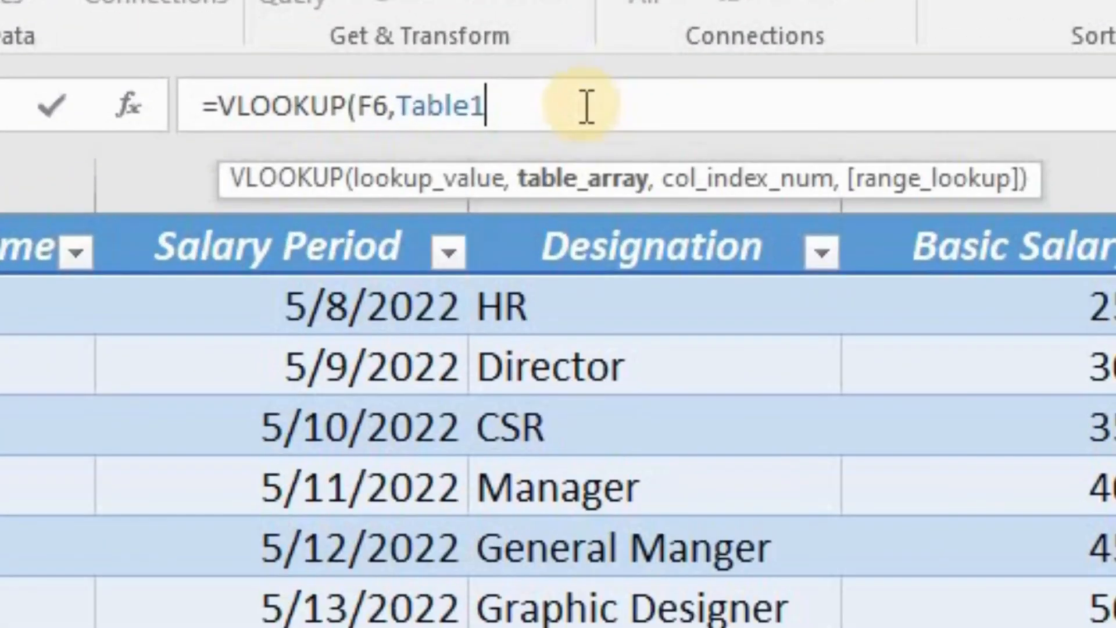
type(",")
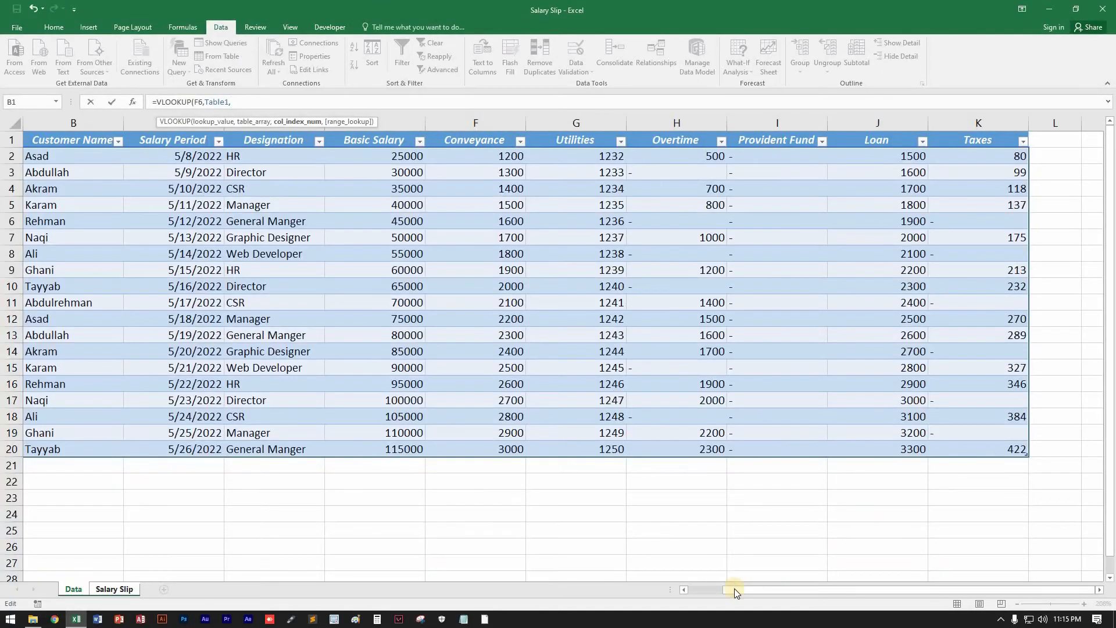
left_click_drag(735, 589, 642, 563)
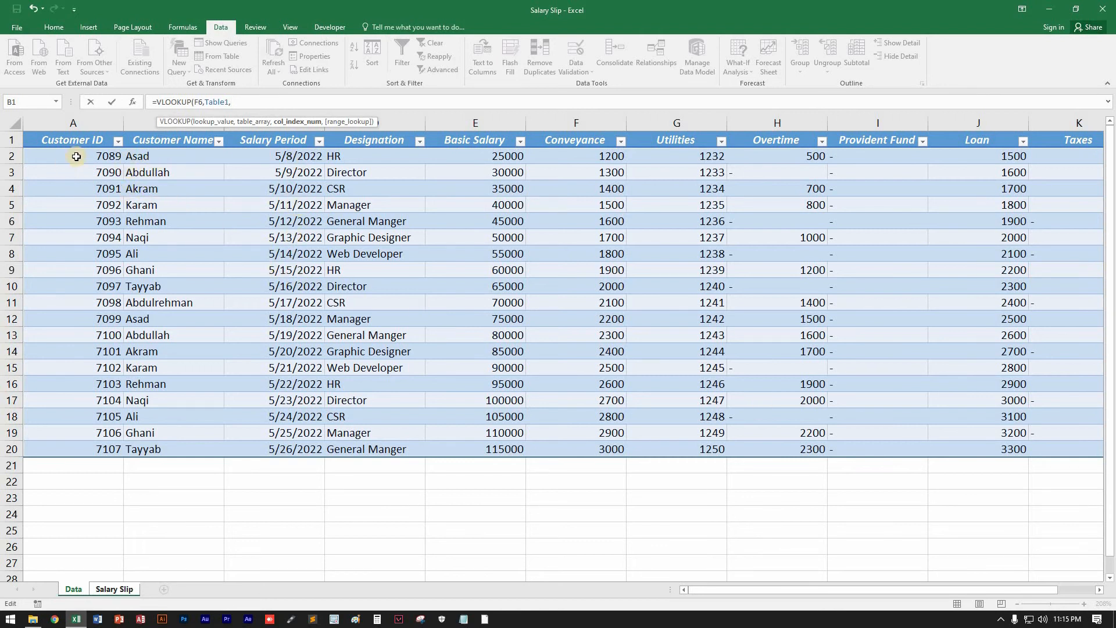
left_click_drag(142, 157, 145, 443)
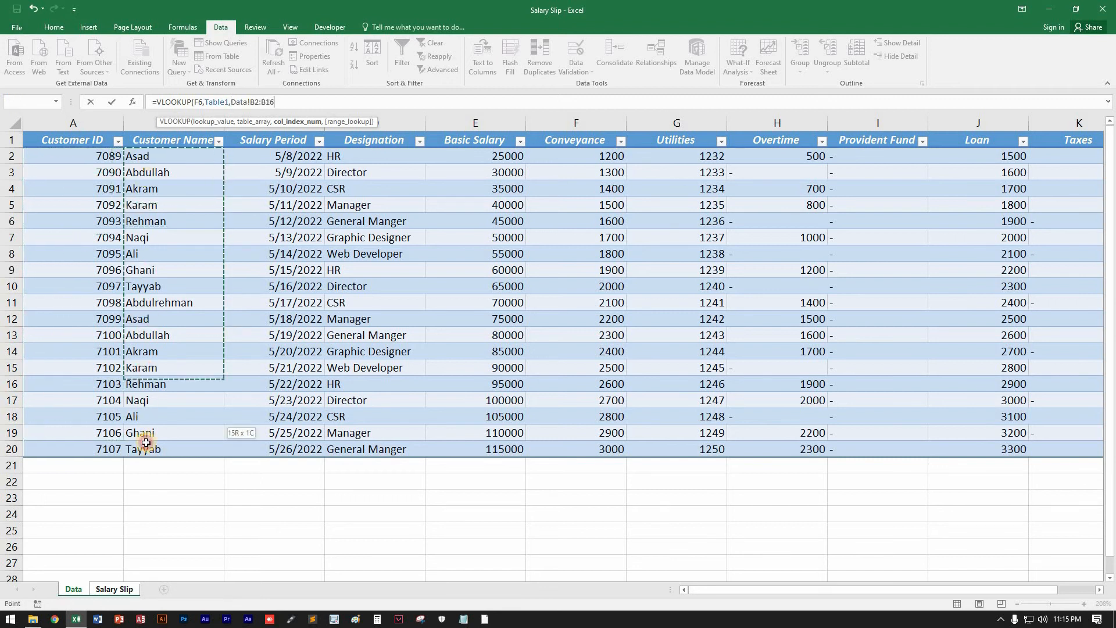
left_click_drag(273, 156, 282, 432)
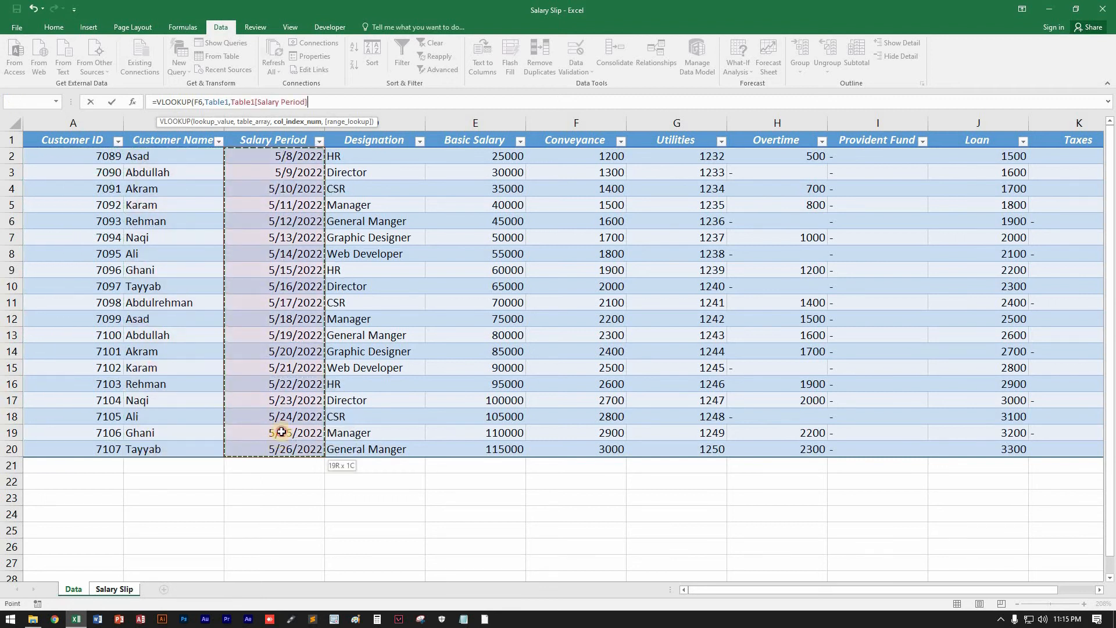
key("BackSpace")
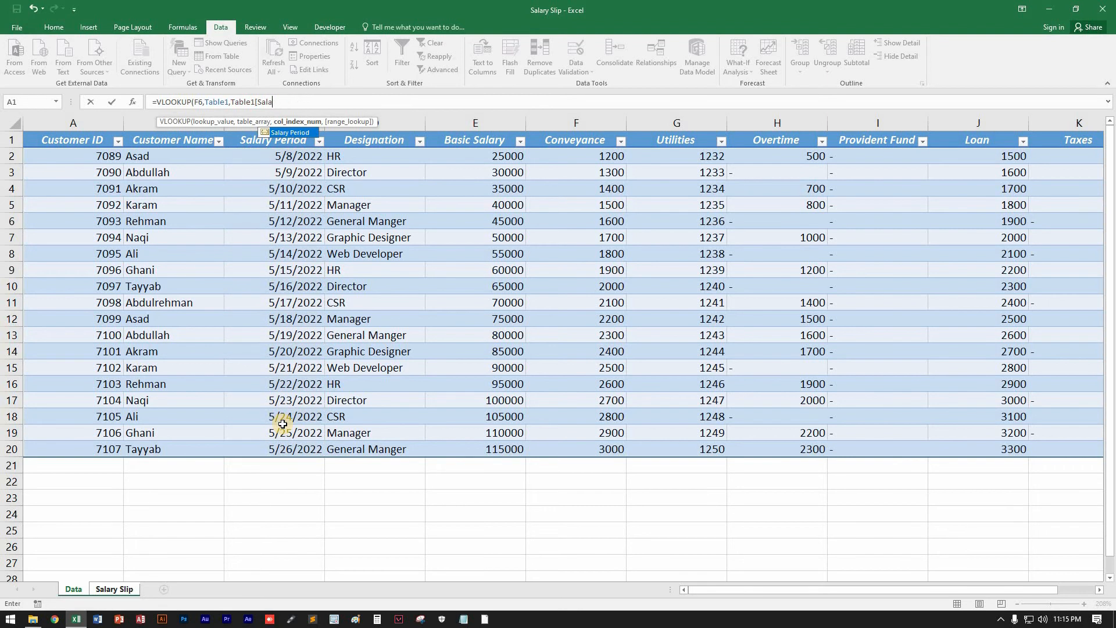
key("BackSpace")
key("BackSpace")
key("BackSpace")
key("BackSpace")
key("BackSpace")
key("BackSpace")
key("BackSpace")
key("BackSpace")
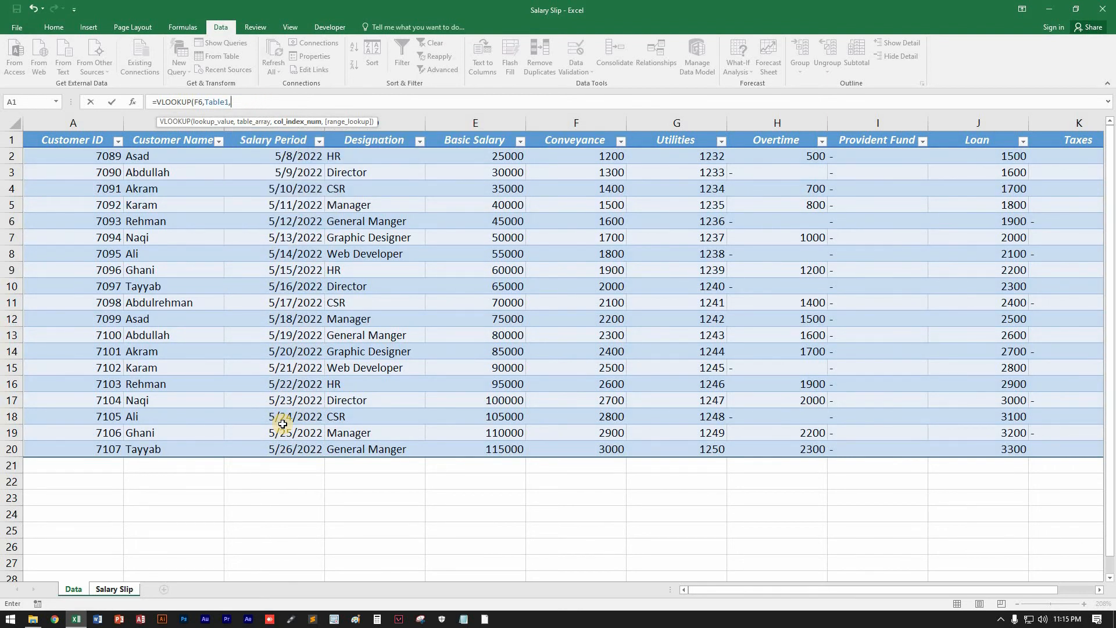
Step: Complete the Salary Period formula with column index 3
type("3")
key("Escape")
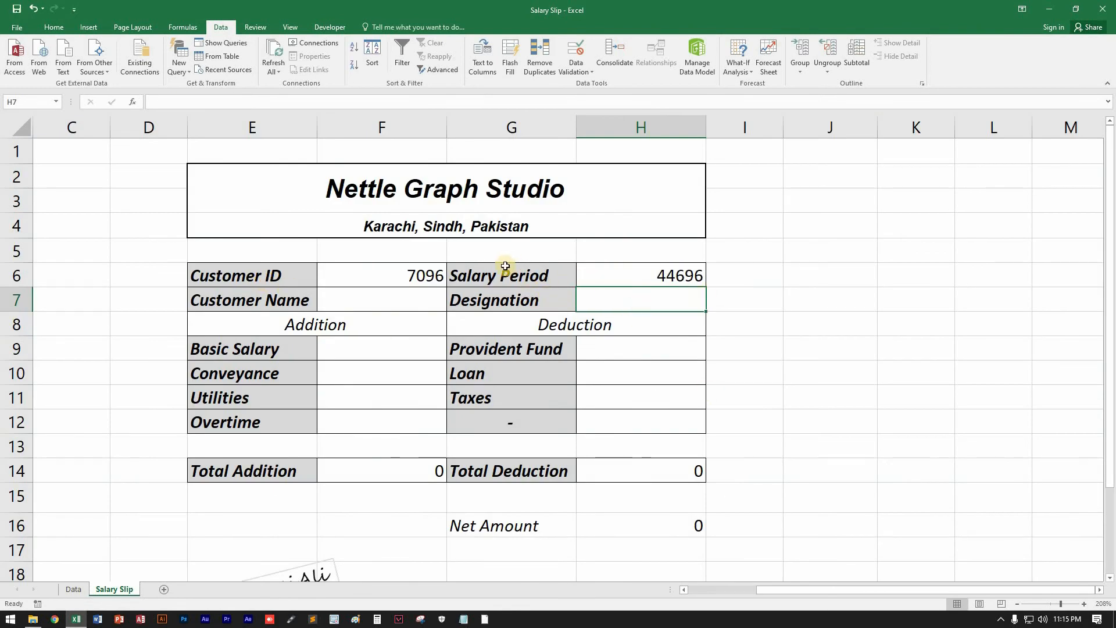
Step: Check the date format of the Data sheet's Salary Period column and apply Short Date to cell H6 on the slip
left_click(643, 281)
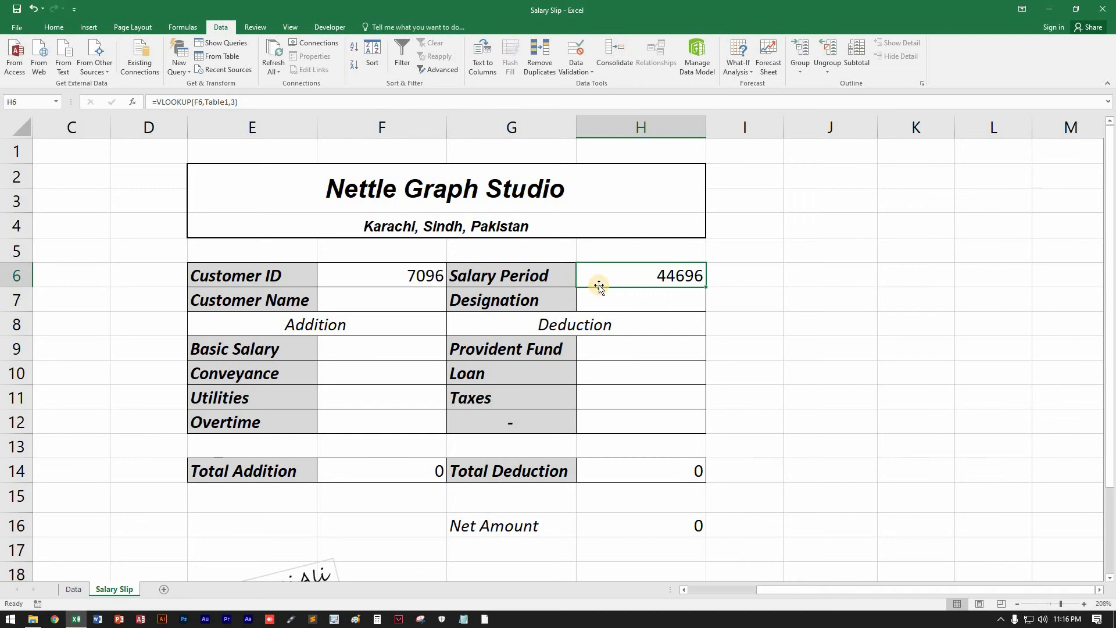
left_click(81, 590)
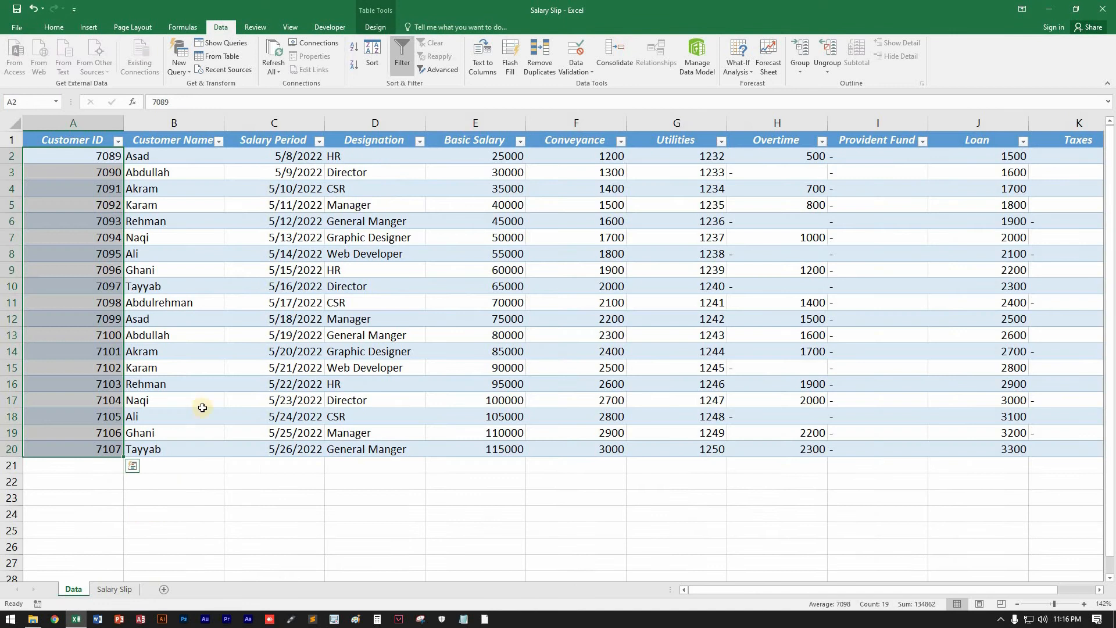
left_click(294, 189)
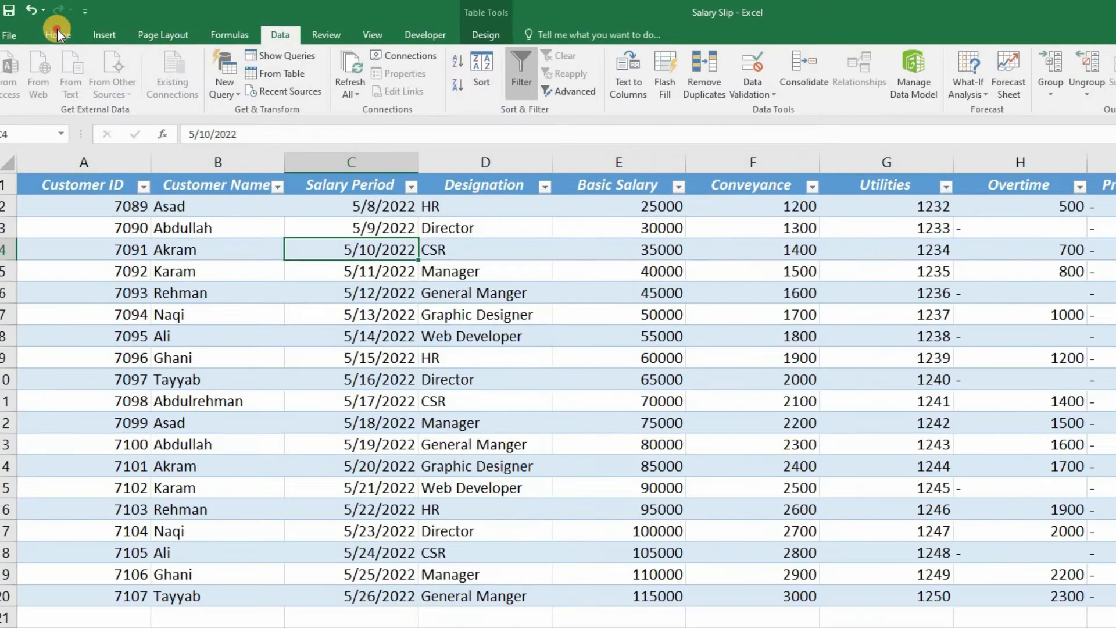
left_click(53, 27)
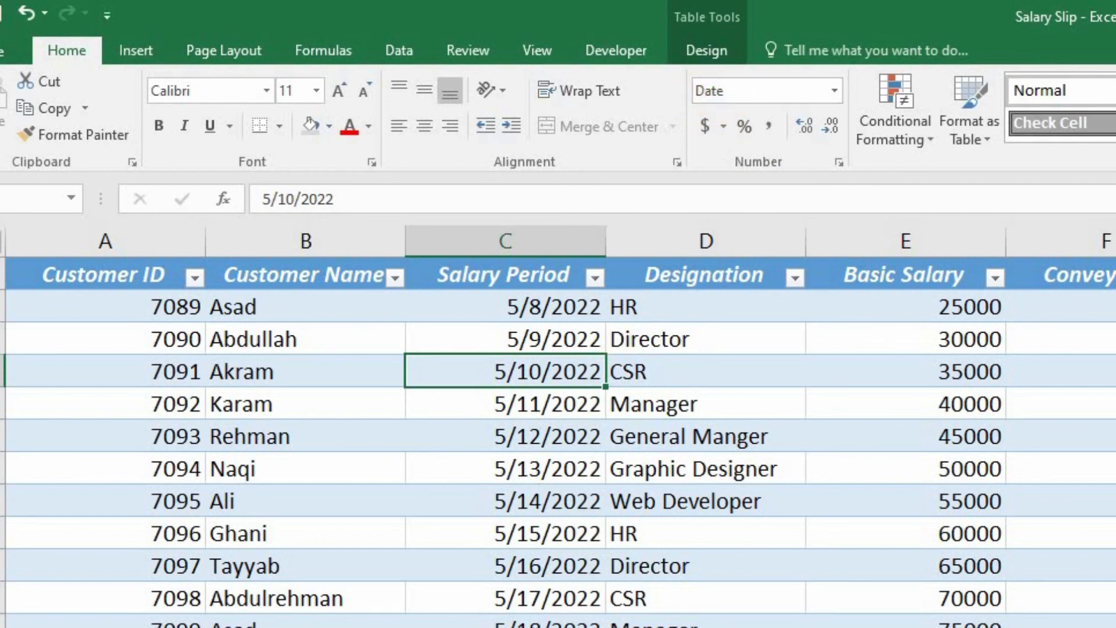
key("ctrl+Page_Up")
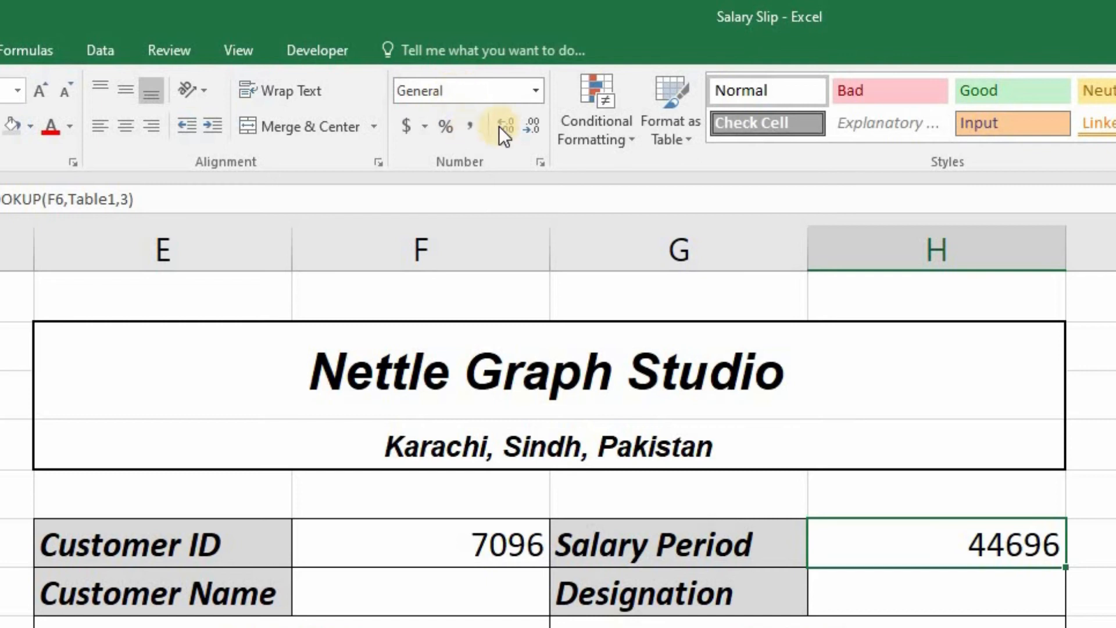
left_click(536, 93)
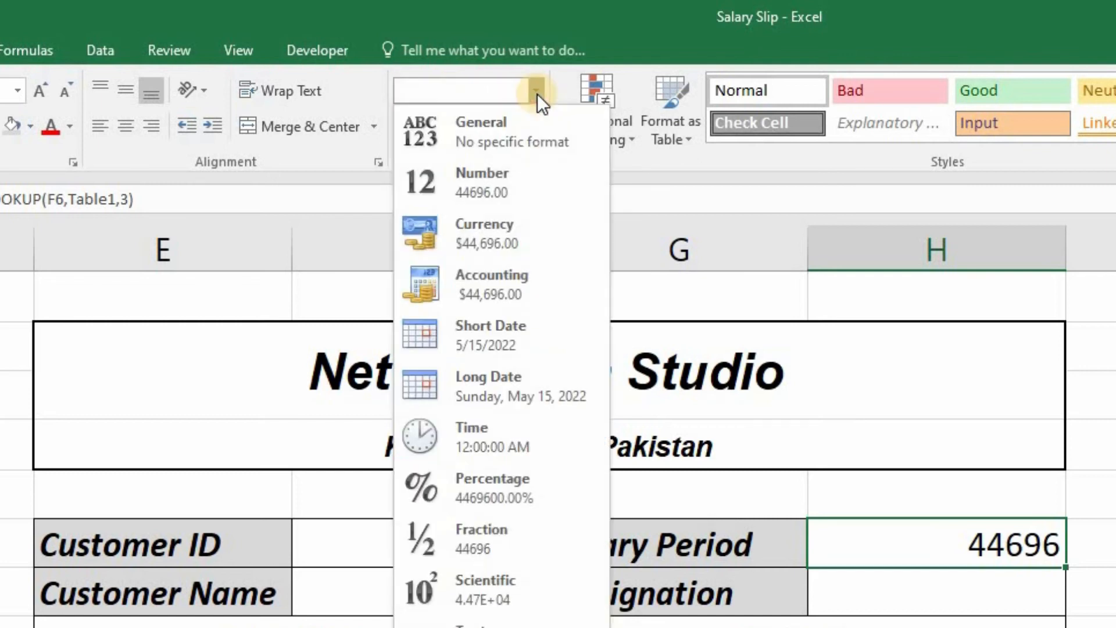
left_click(498, 333)
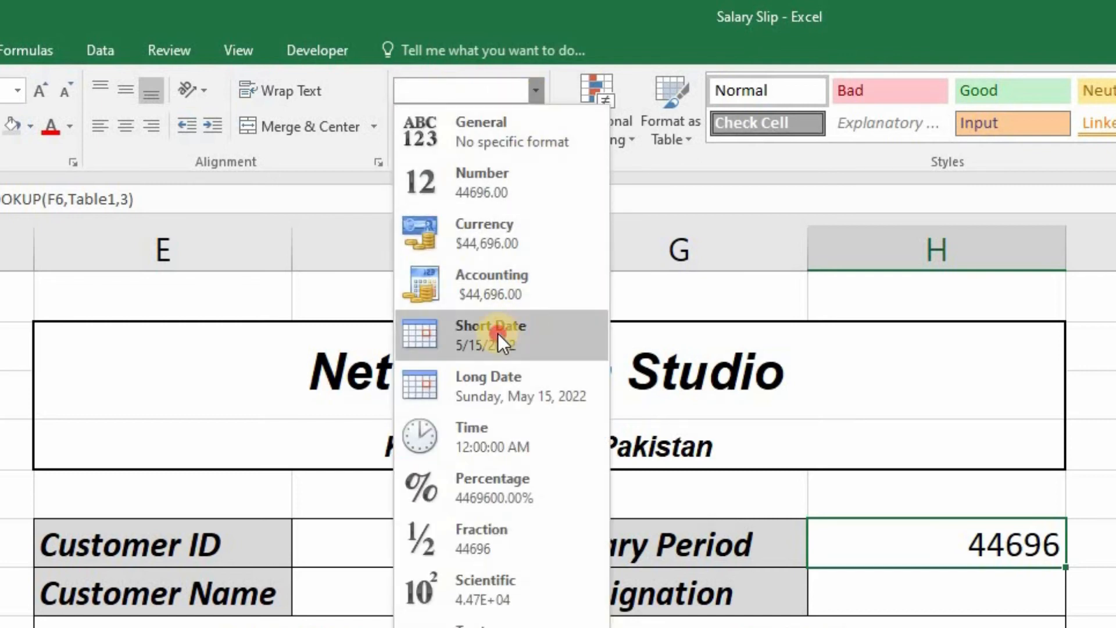
left_click(808, 623)
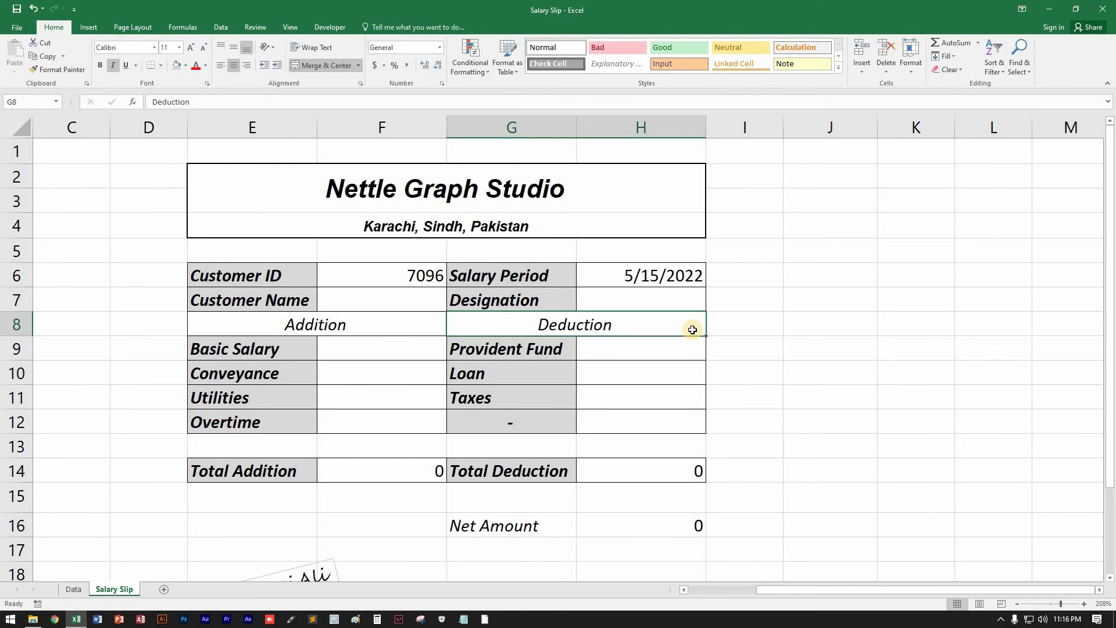
Step: Format the Salary Period cell H6 with the day-month date type 14-Mar
left_click(659, 276)
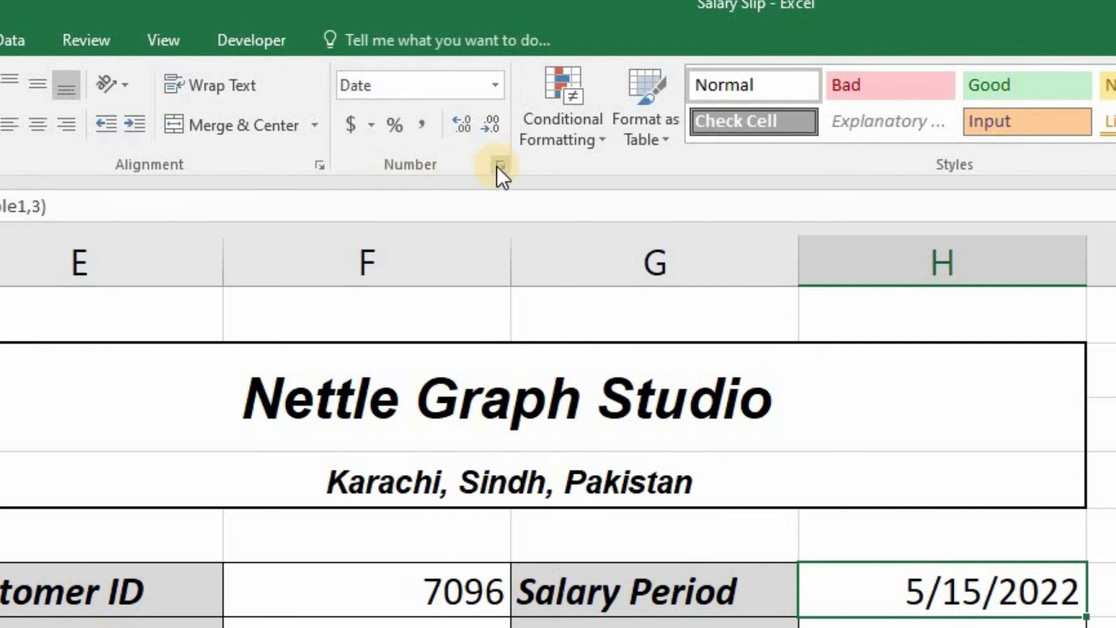
left_click(496, 85)
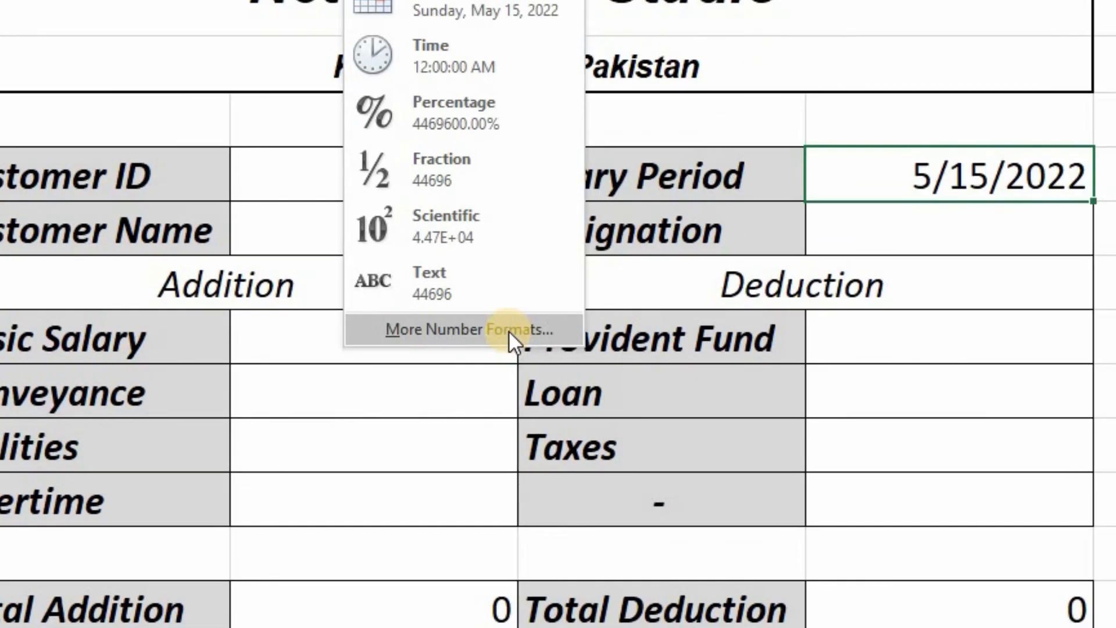
left_click(508, 330)
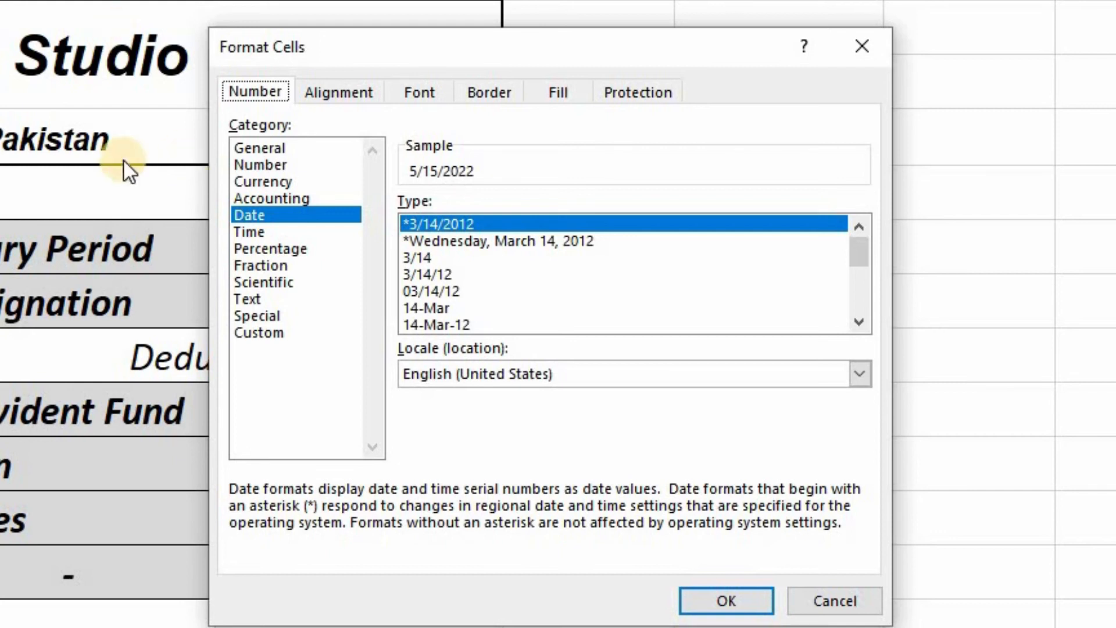
left_click(280, 213)
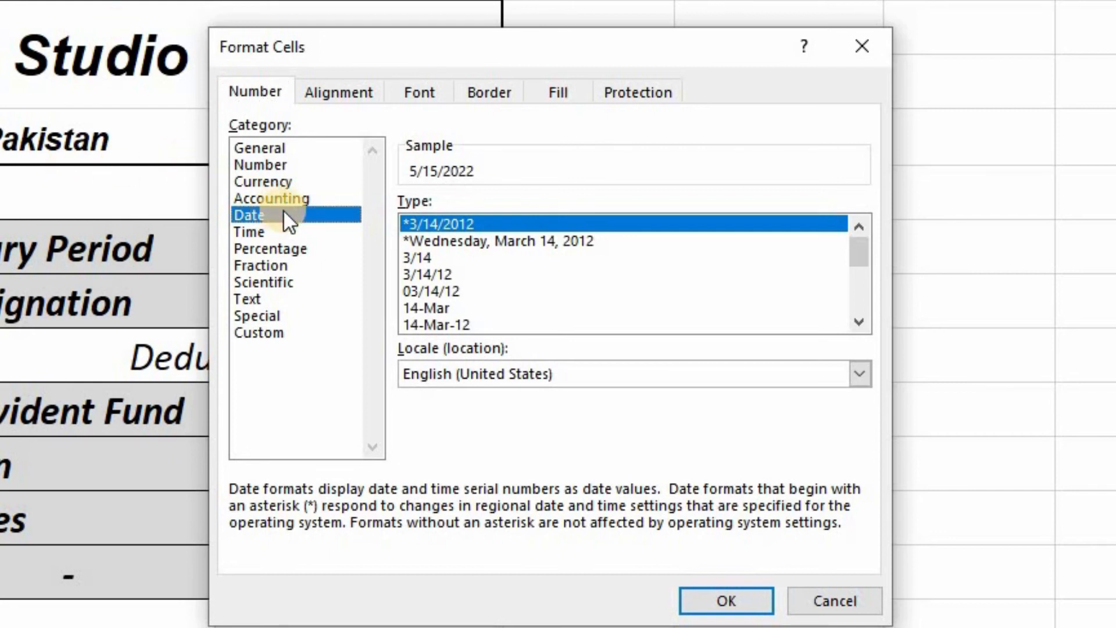
left_click(433, 308)
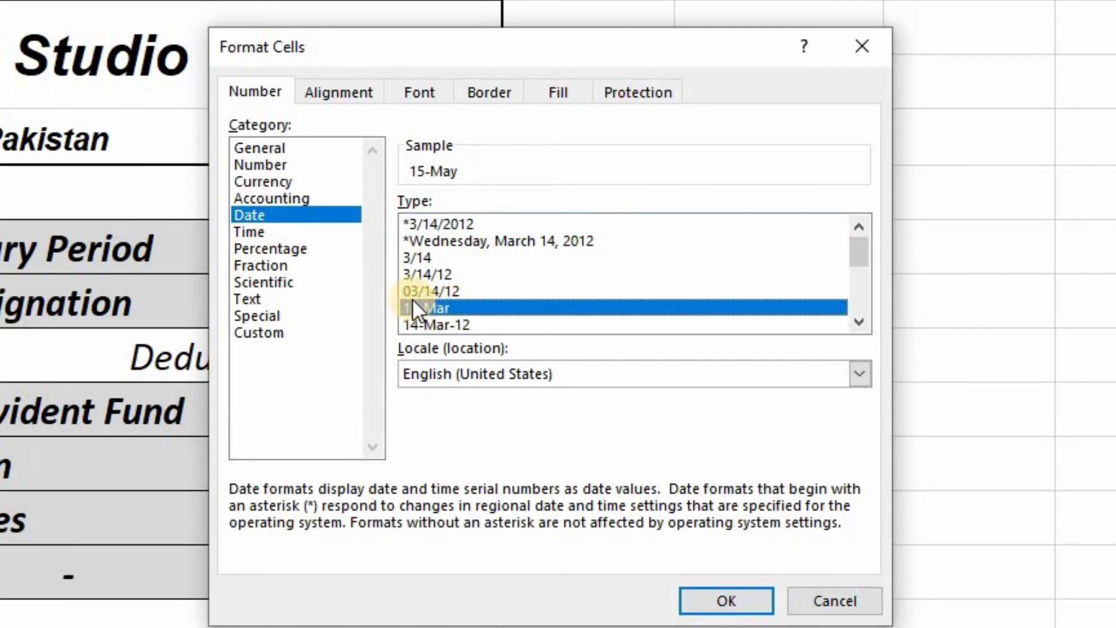
left_click(698, 594)
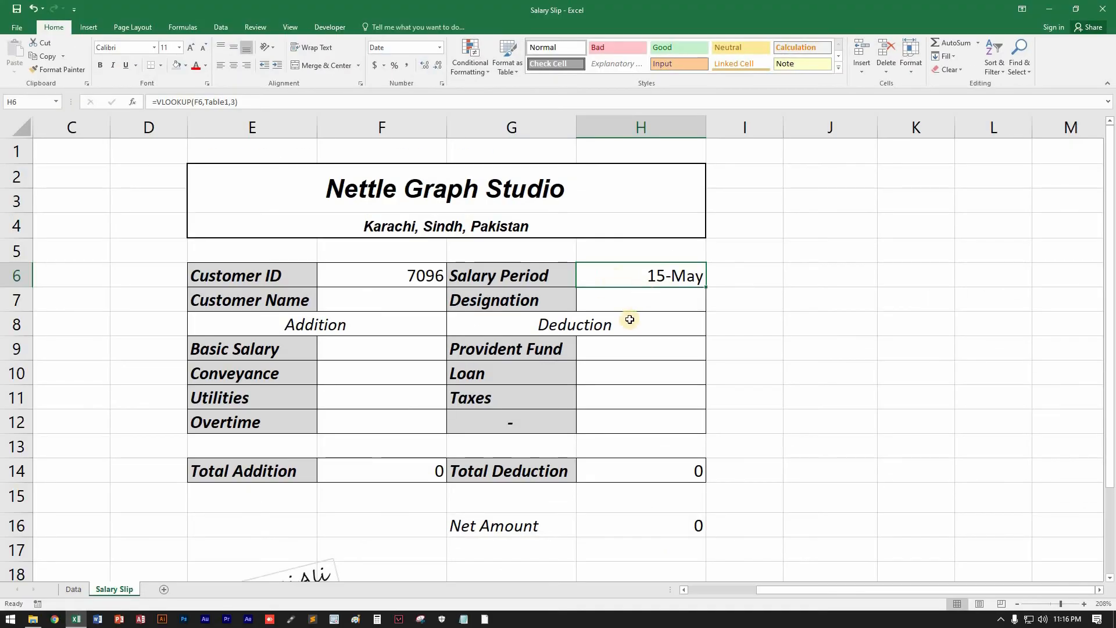
Step: Begin a VLOOKUP formula in the Customer Name cell F7 with the Customer ID cell F6 as lookup value
left_click(427, 297)
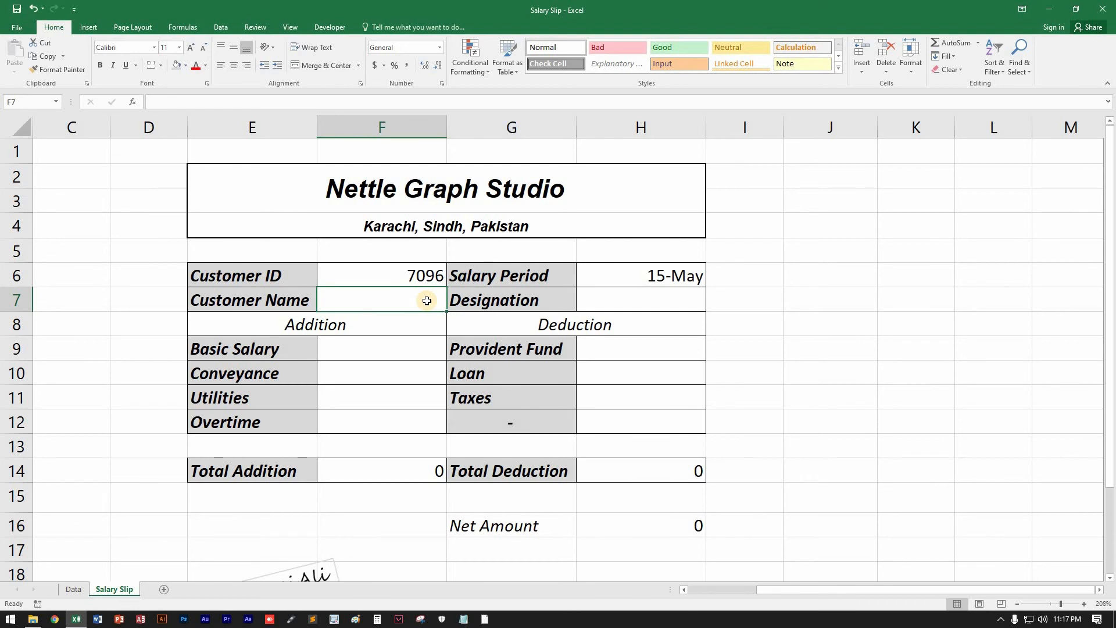
type("=vlook")
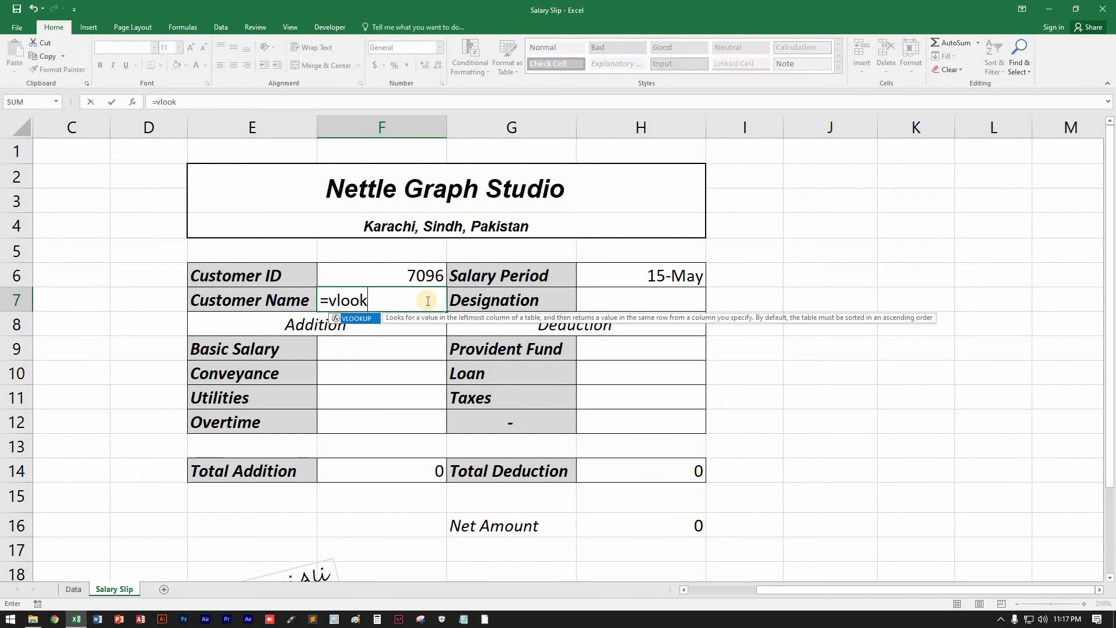
type("u")
key("Tab")
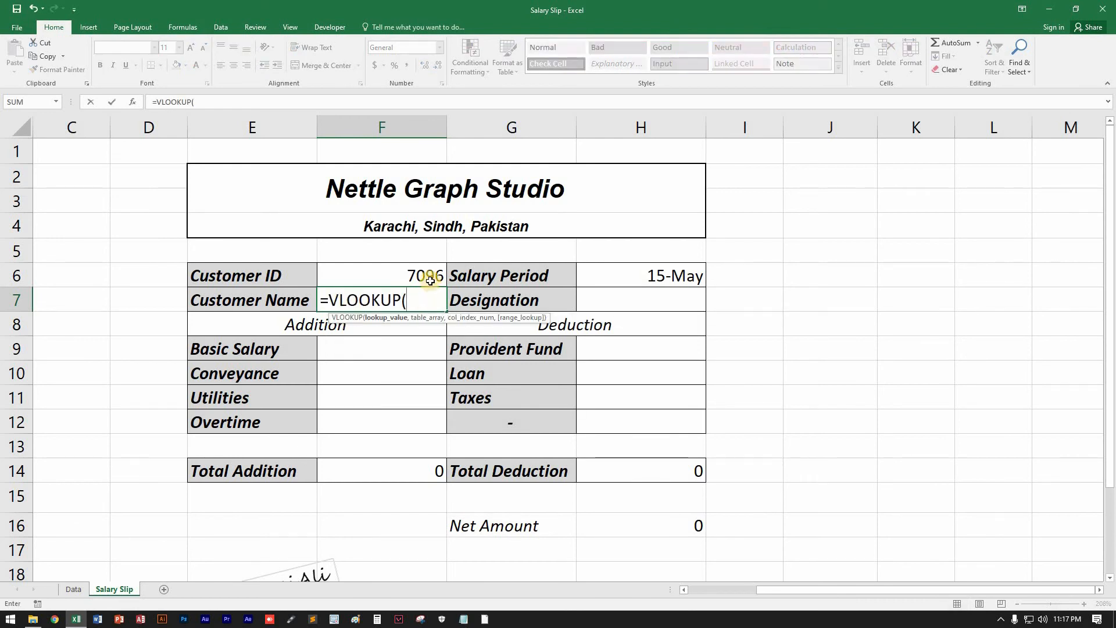
left_click(429, 281)
type(",")
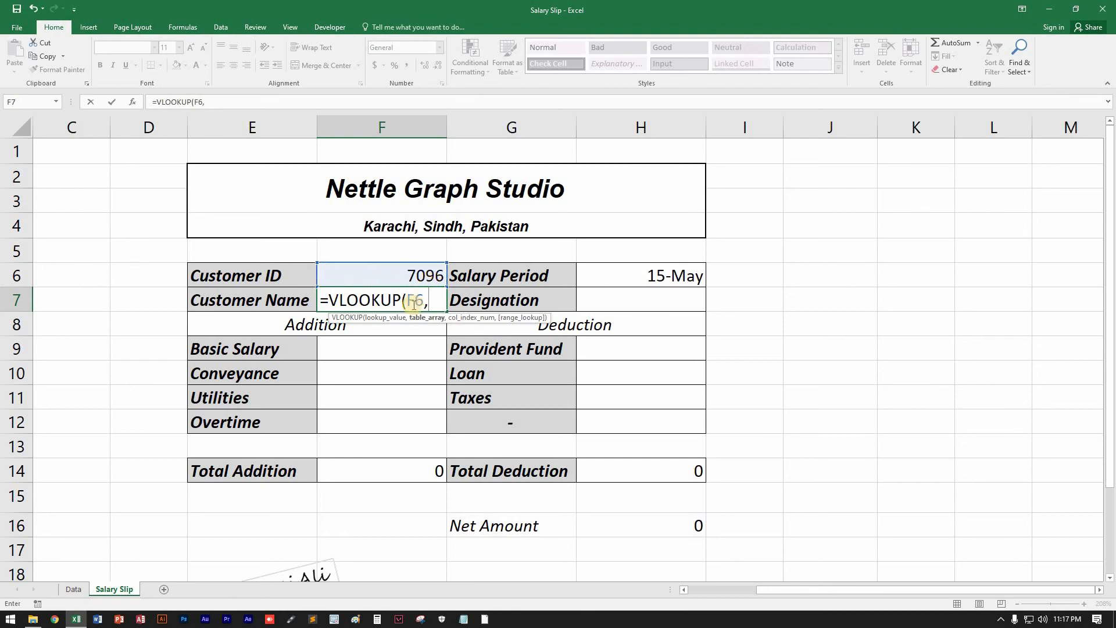
Step: Supply Table1 on the Data sheet as the table array of the Customer Name formula and finish it with column index 4
left_click(83, 593)
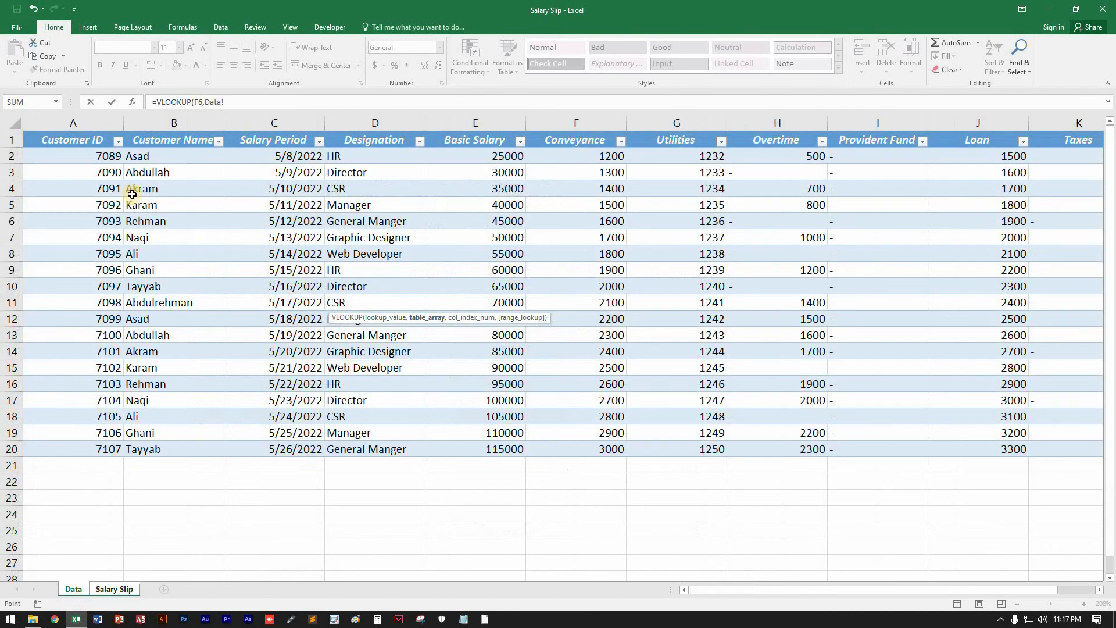
left_click_drag(59, 156, 1017, 445)
type(",")
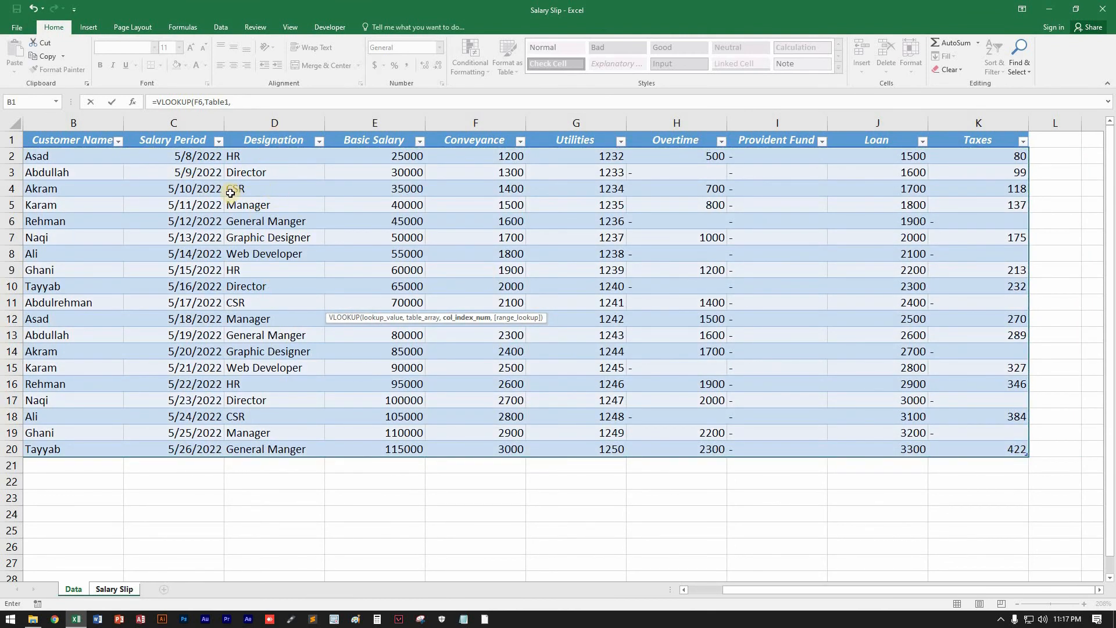
left_click_drag(822, 591, 787, 591)
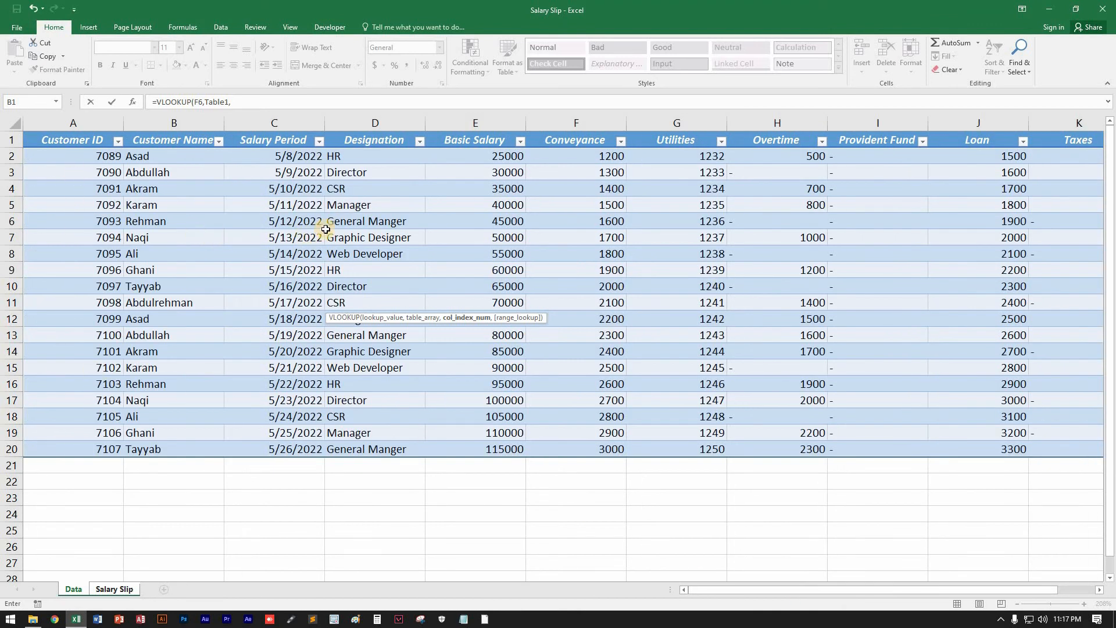
left_click(274, 104)
key("Return")
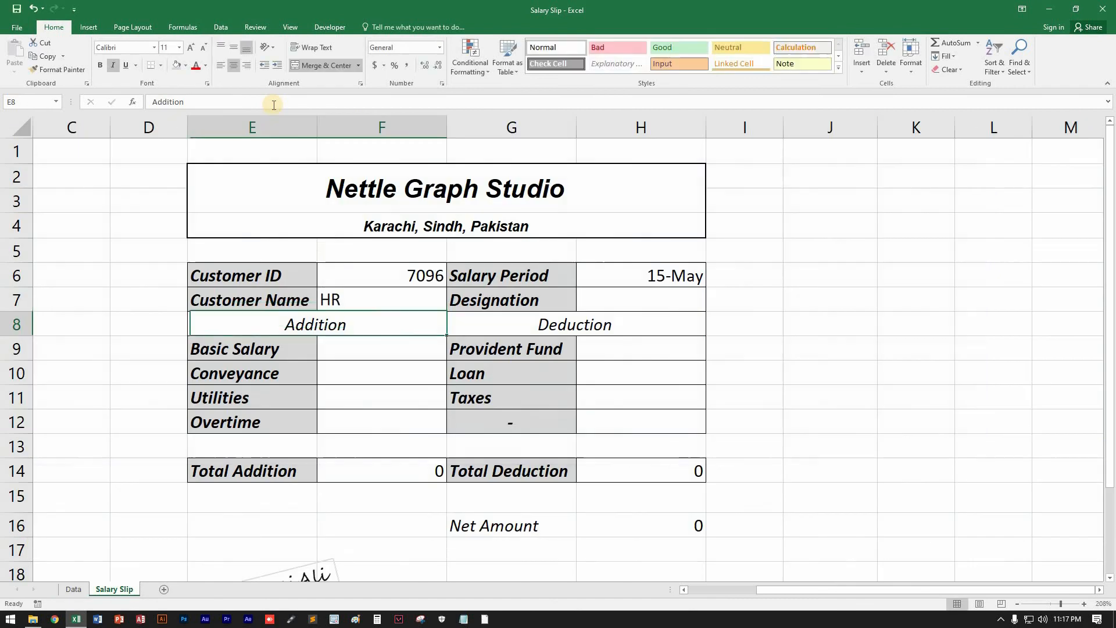
Step: Change the column index of the Customer Name formula in F7 to 3
left_click(355, 299)
double_click(353, 301)
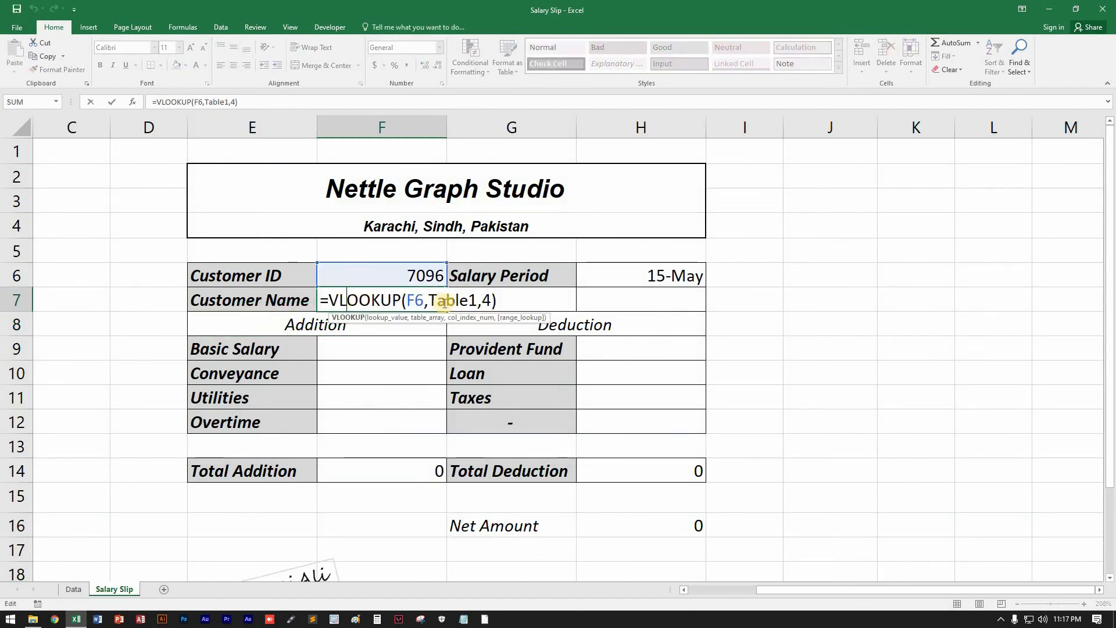
double_click(487, 300)
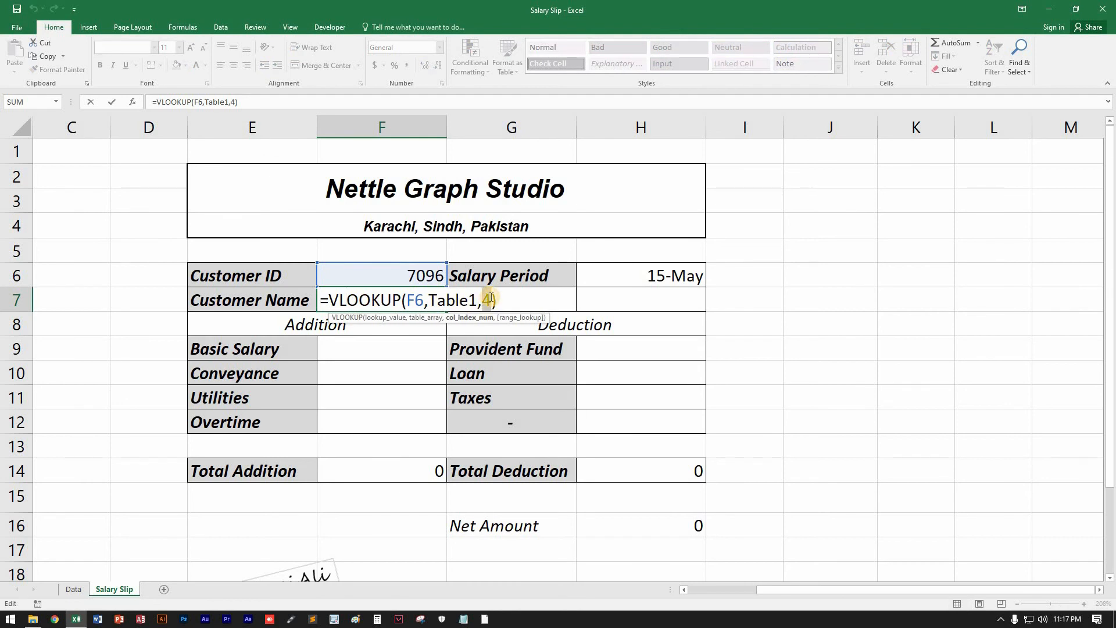
type("2")
key("Return")
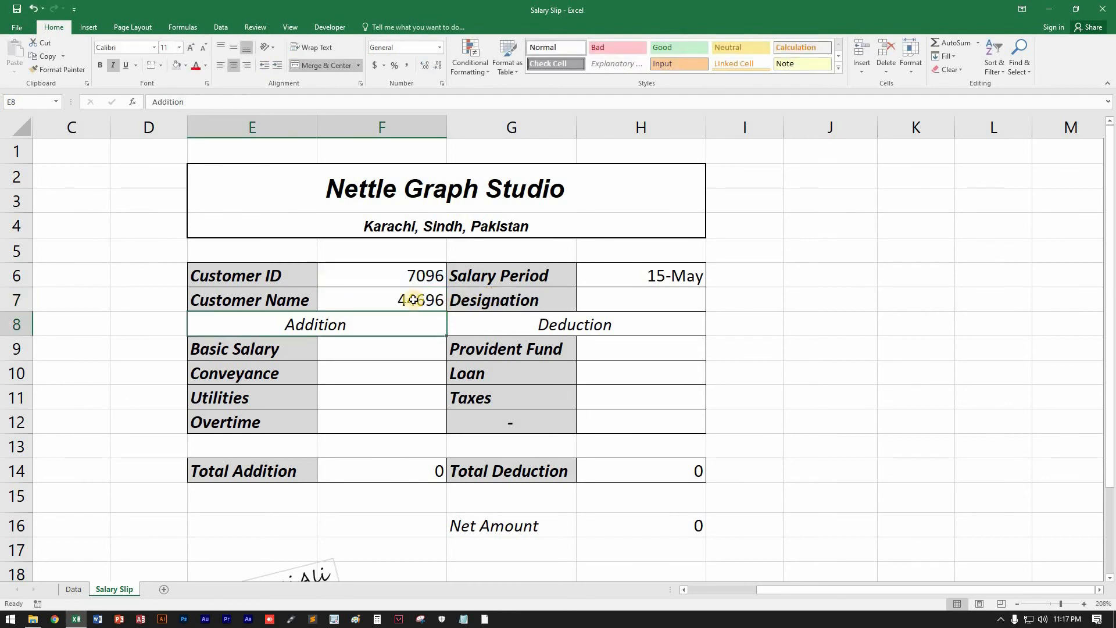
Step: Correct the column index of the Customer Name formula in F7 to 2
left_click(387, 284)
double_click(388, 292)
double_click(487, 300)
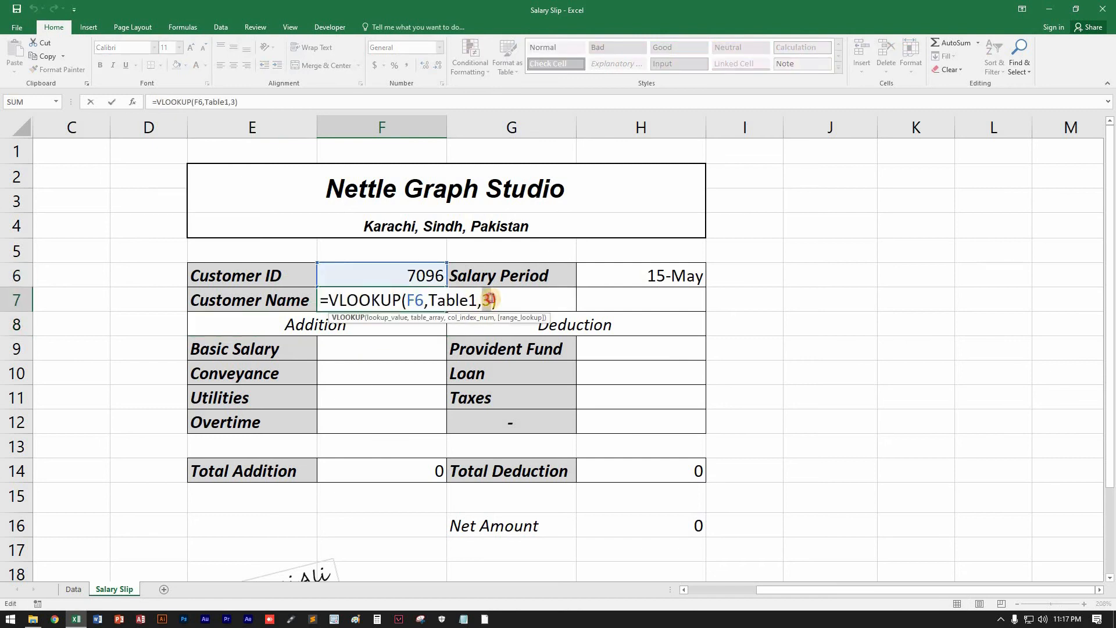
type("2")
key("Return")
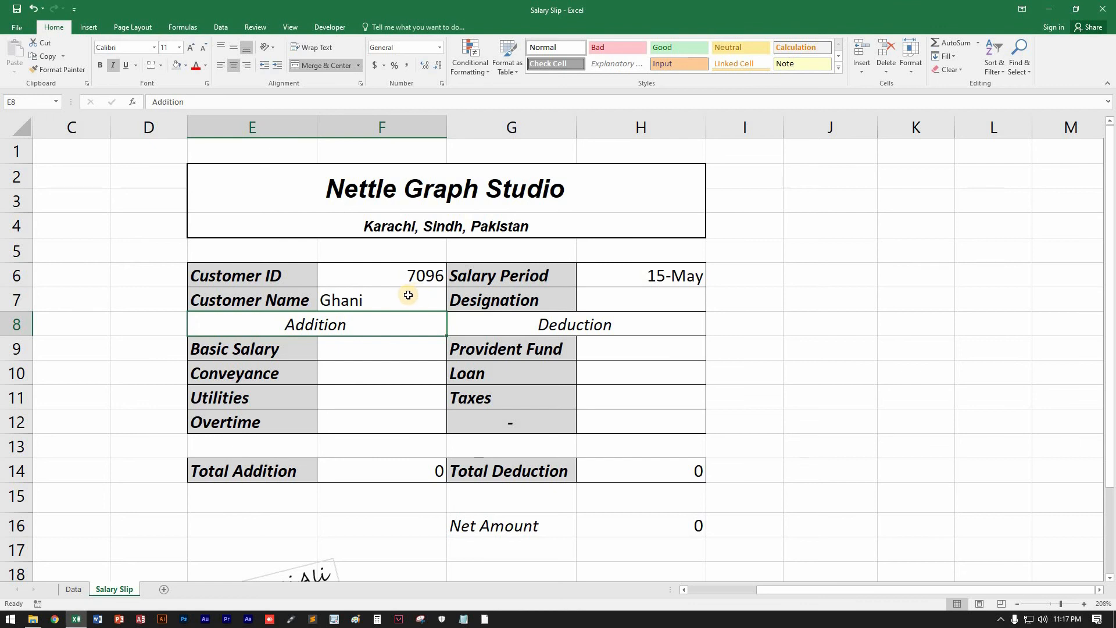
Step: Begin a VLOOKUP formula in the Designation cell H7 using the Customer ID cell F6 as lookup value
left_click(649, 299)
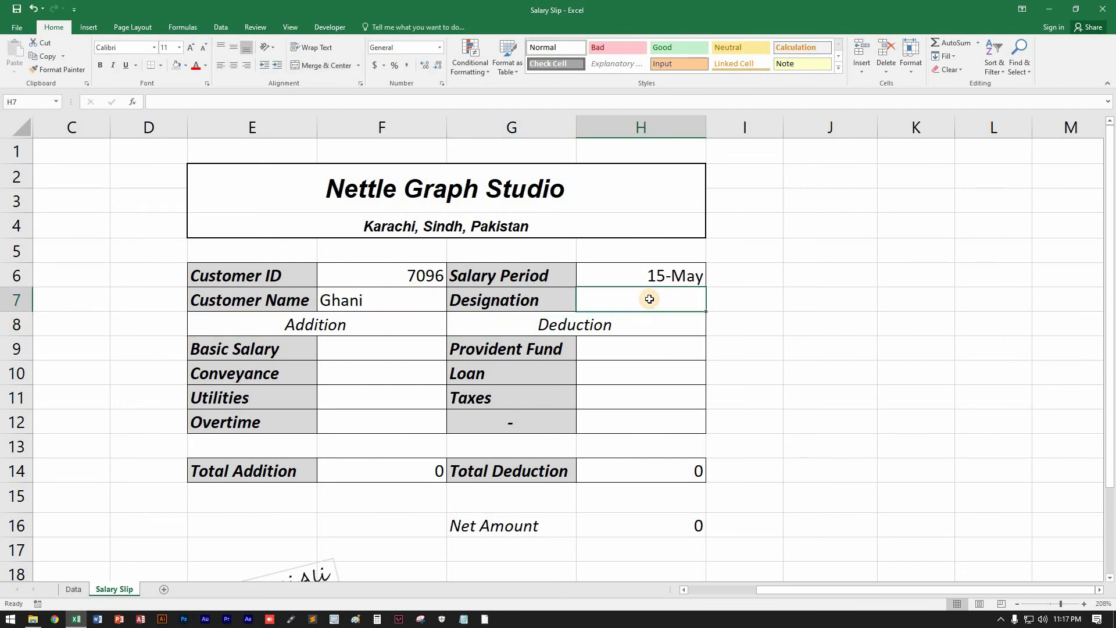
type("=")
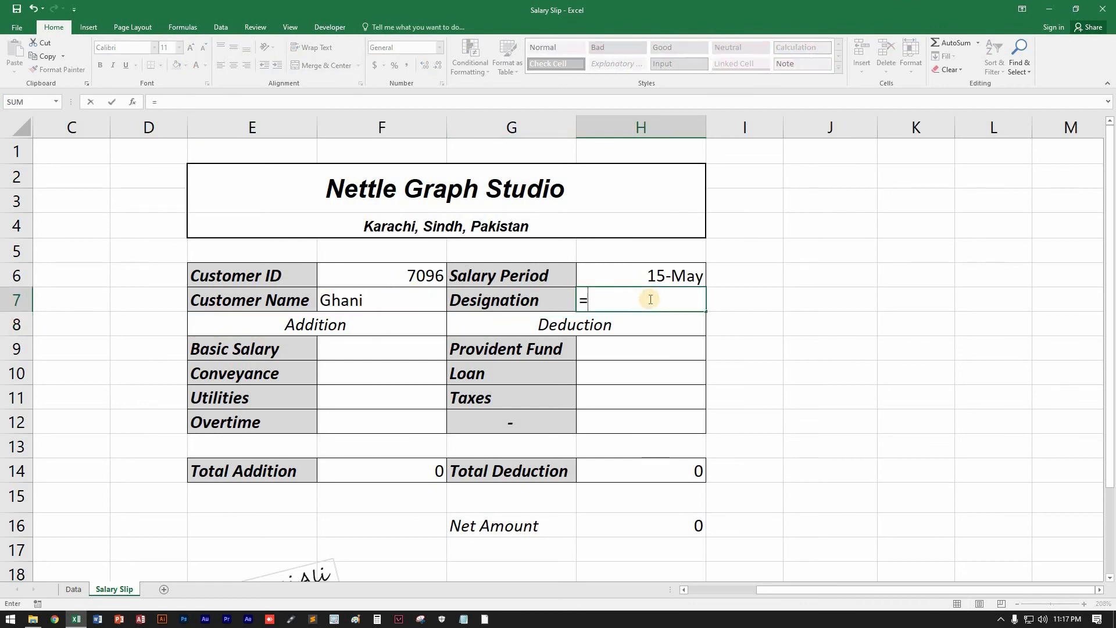
type("vloo")
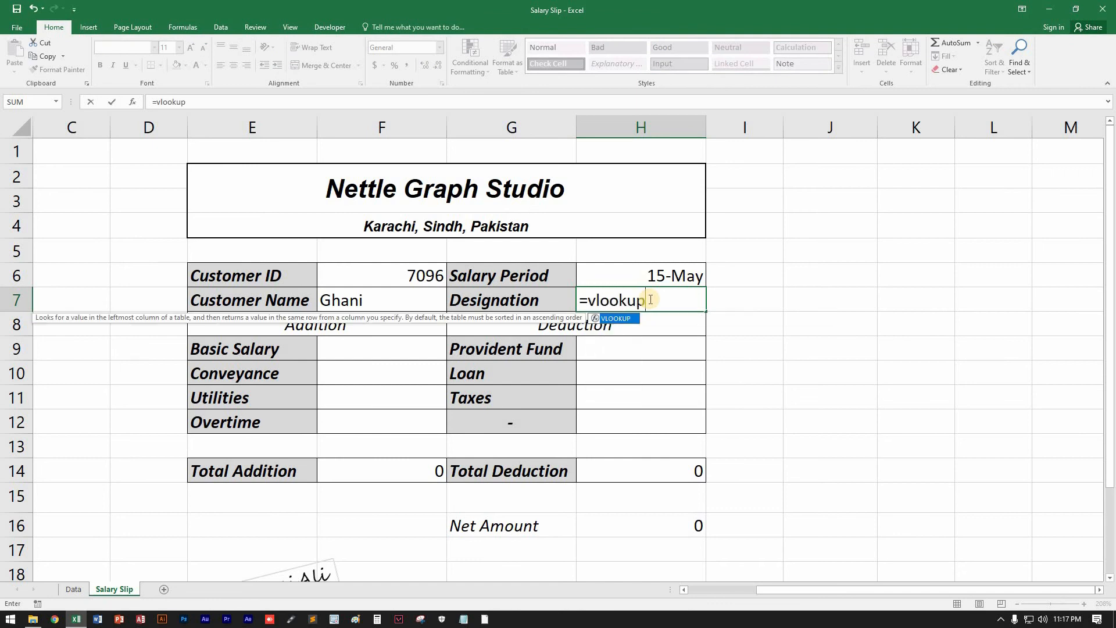
type("kup")
key("Tab")
left_click(418, 281)
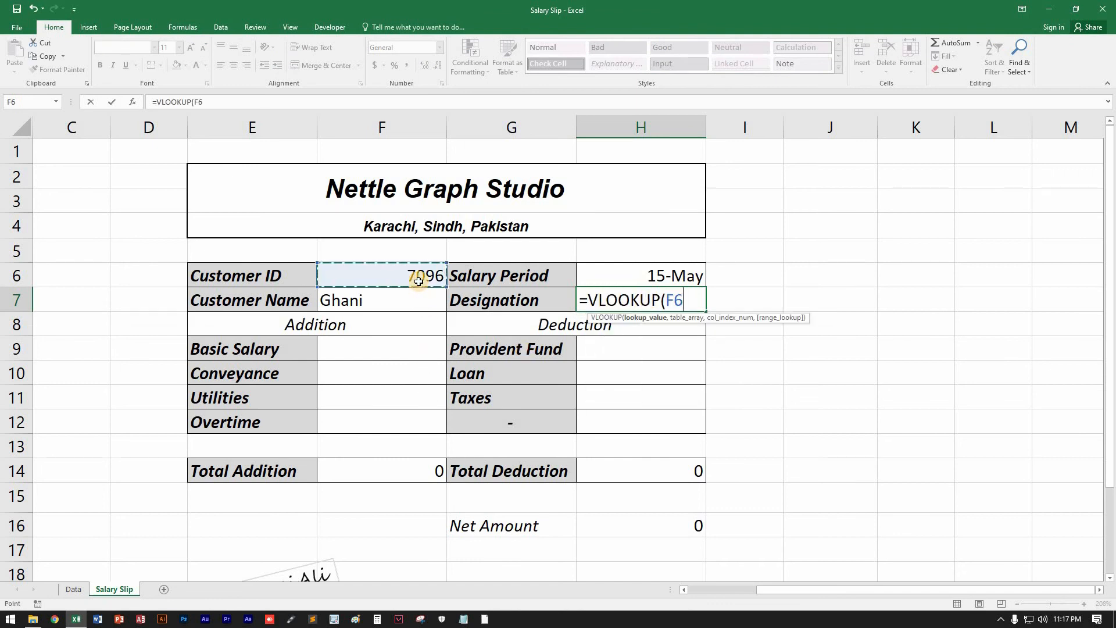
type(",")
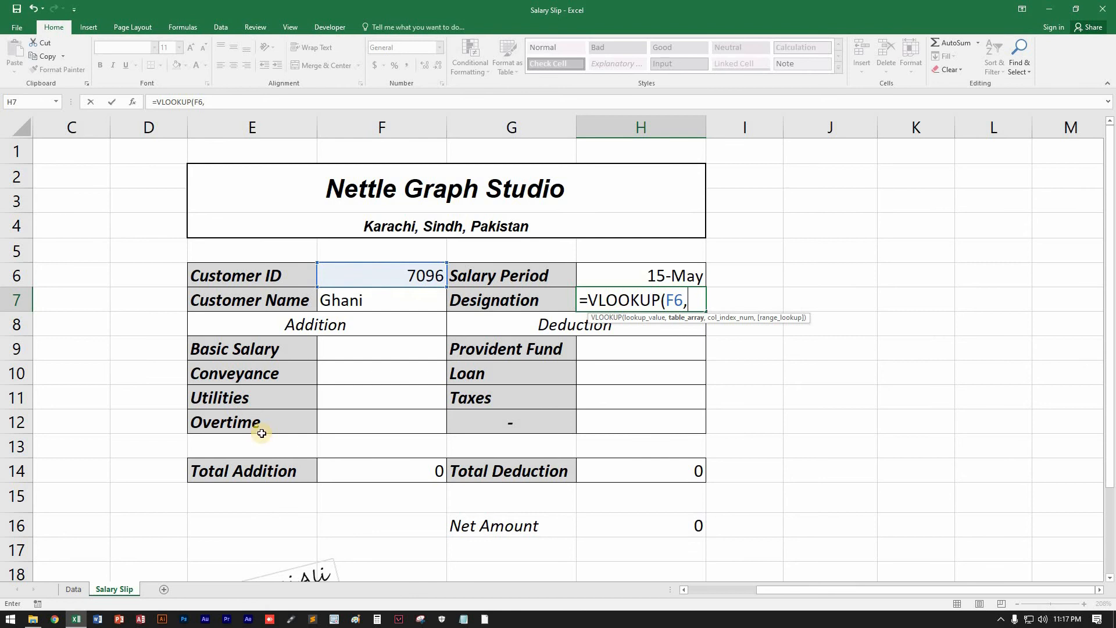
Step: Complete the Designation formula with Table1 from the Data sheet as table array and column index 4
left_click(70, 590)
left_click_drag(63, 156, 1013, 448)
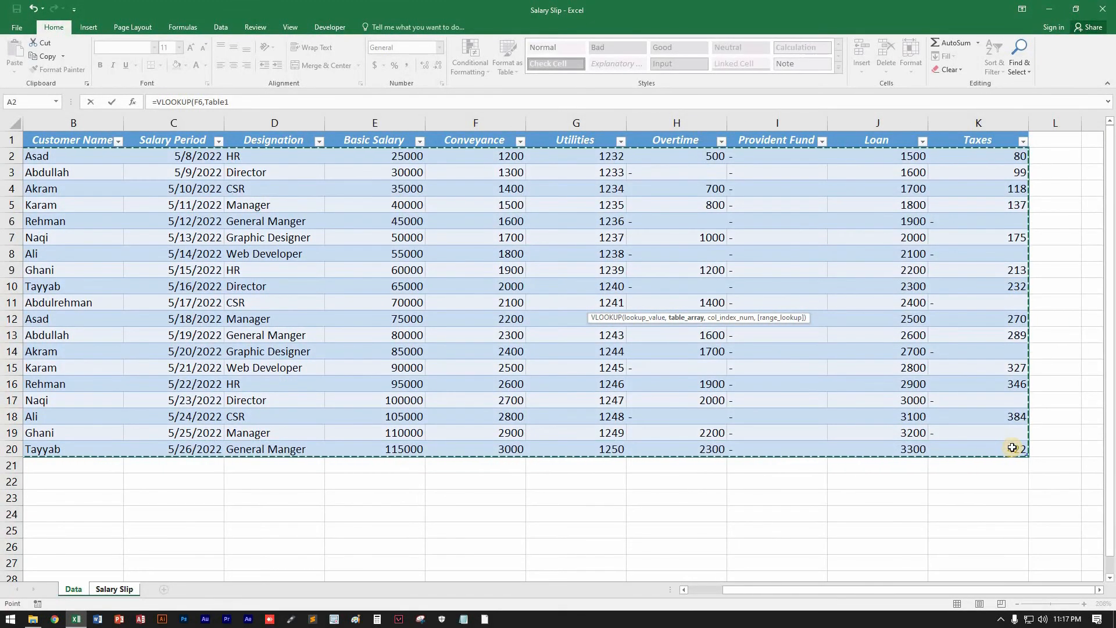
type(",")
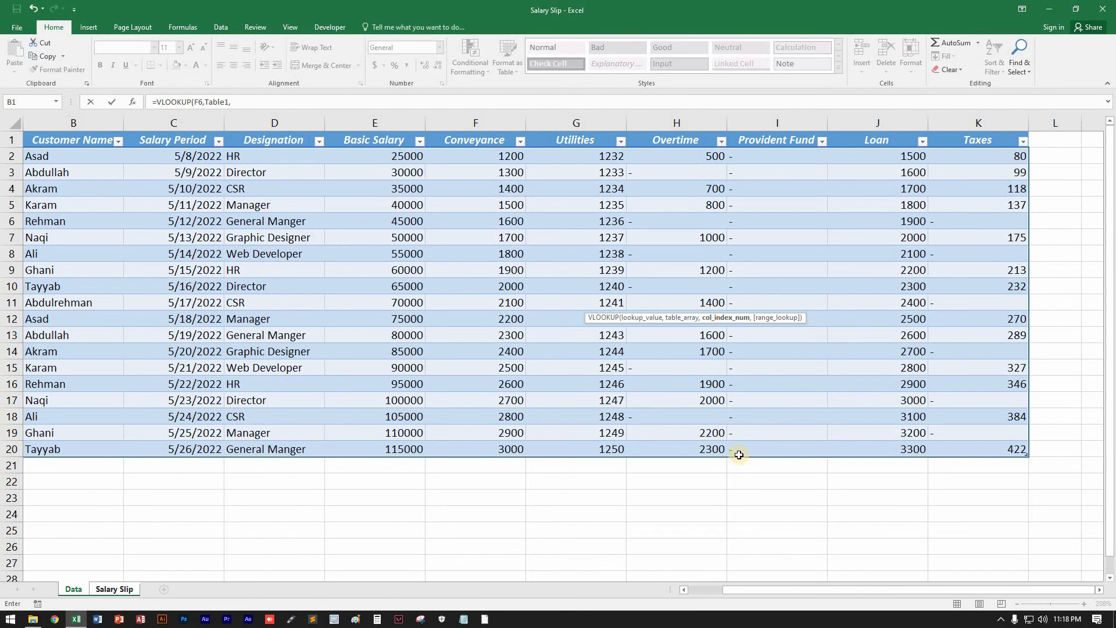
left_click_drag(747, 588, 726, 589)
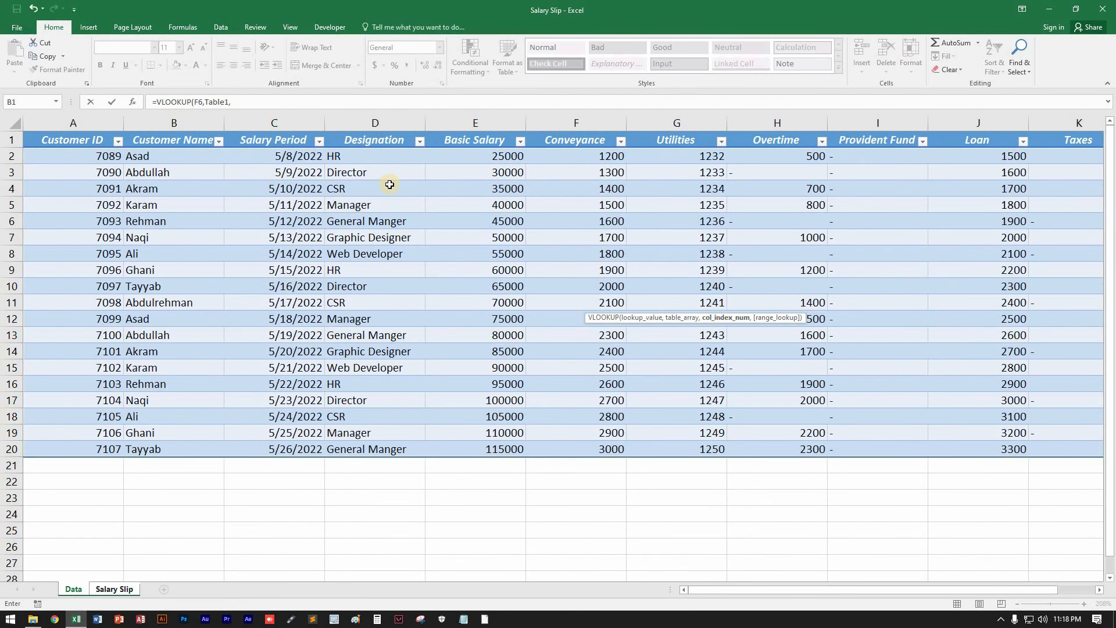
key("Return")
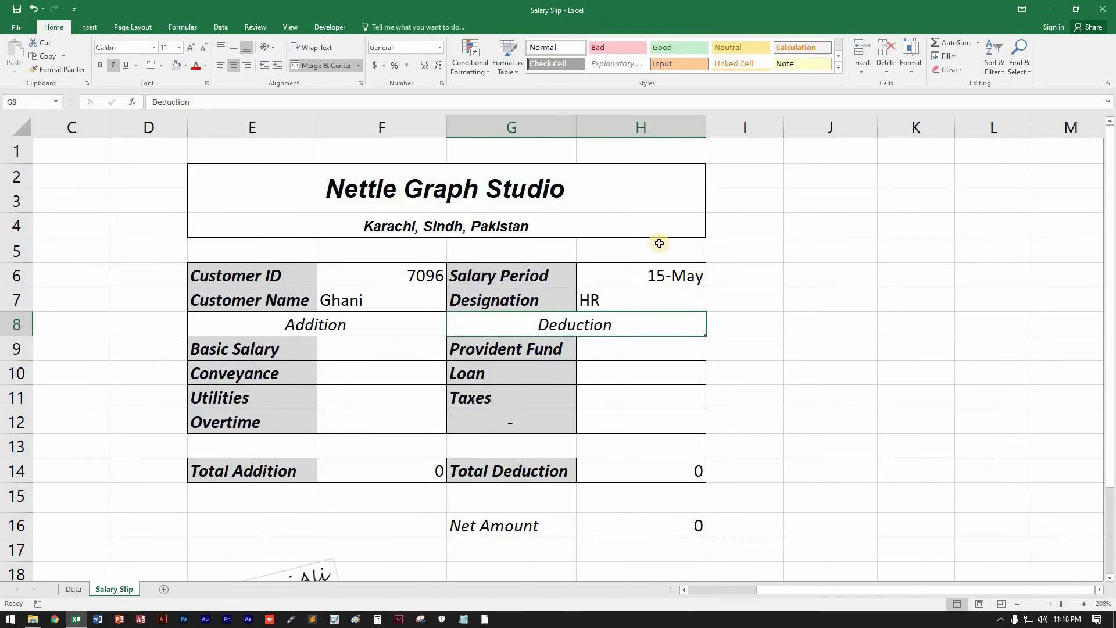
Step: Choose a different customer ID in cell F6 to test the name, period and designation lookups
left_click(443, 280)
left_click(451, 283)
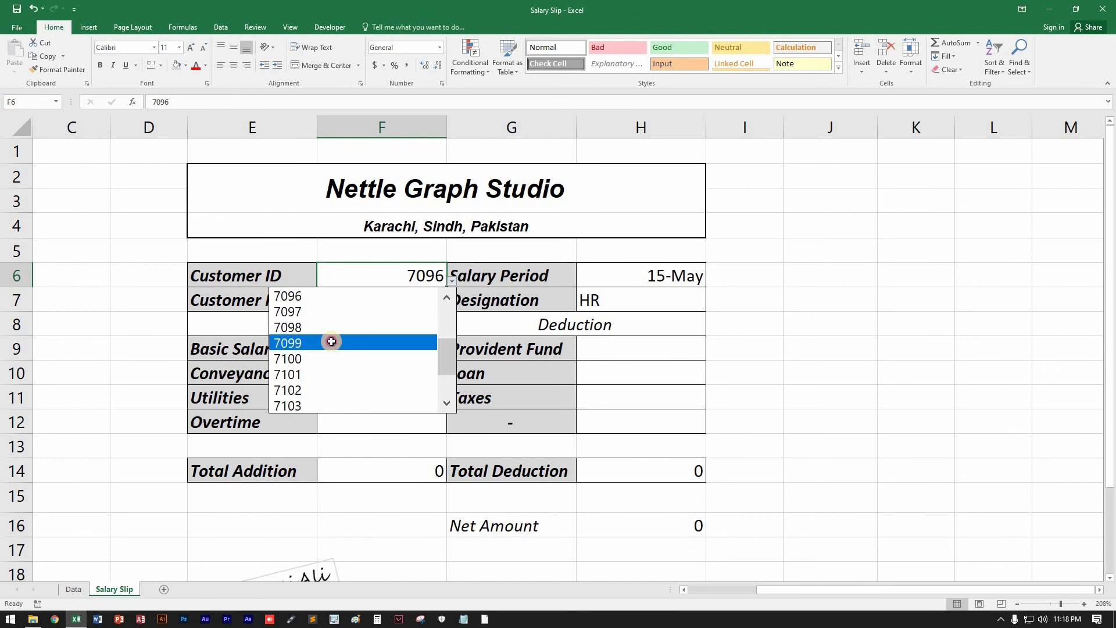
left_click(331, 341)
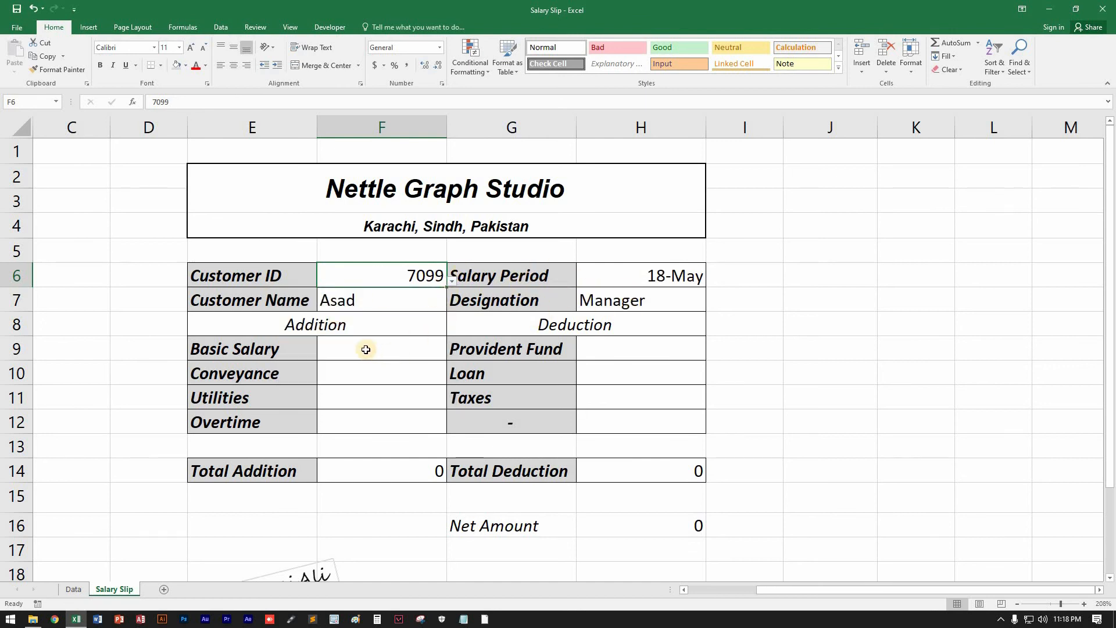
Step: Copy the full text of the Designation VLOOKUP formula from cell H7
double_click(655, 302)
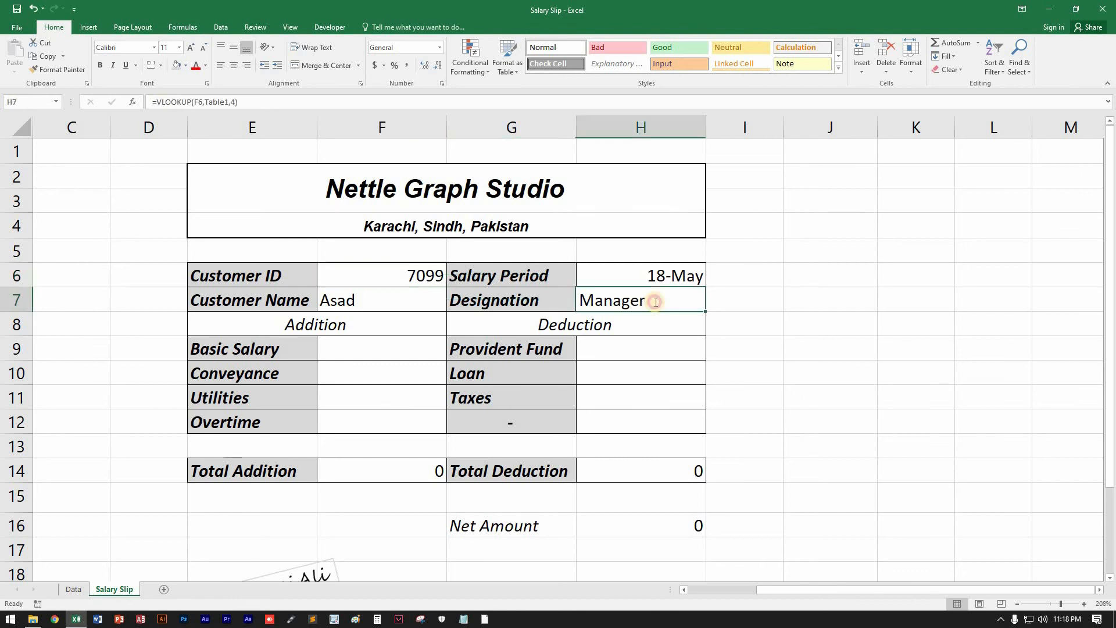
left_click_drag(759, 299, 558, 300)
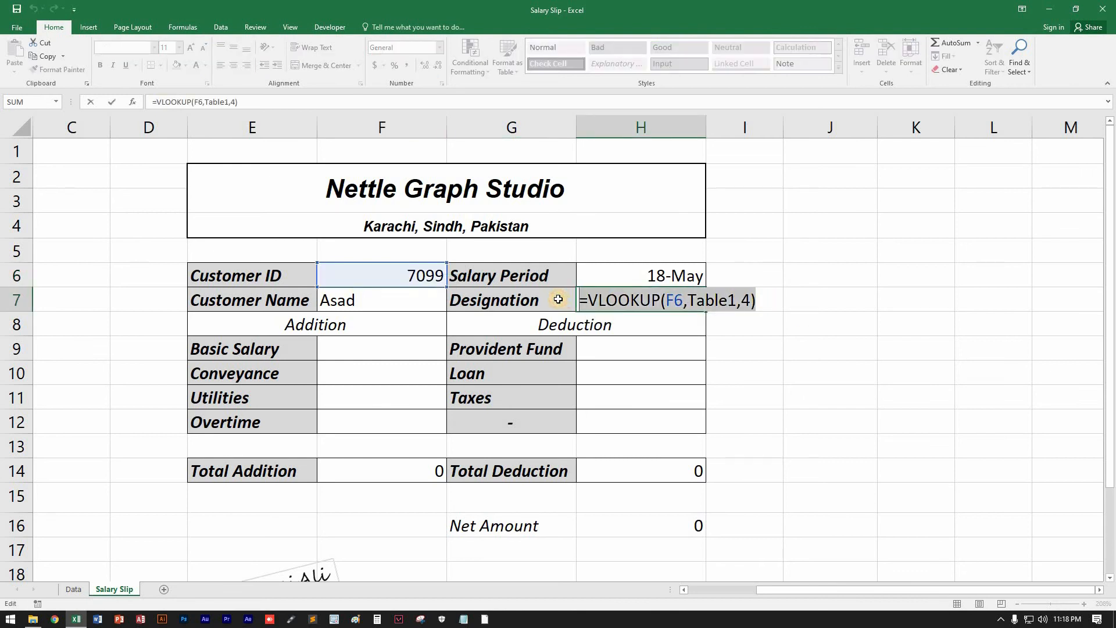
key("ctrl+c")
left_click(558, 299)
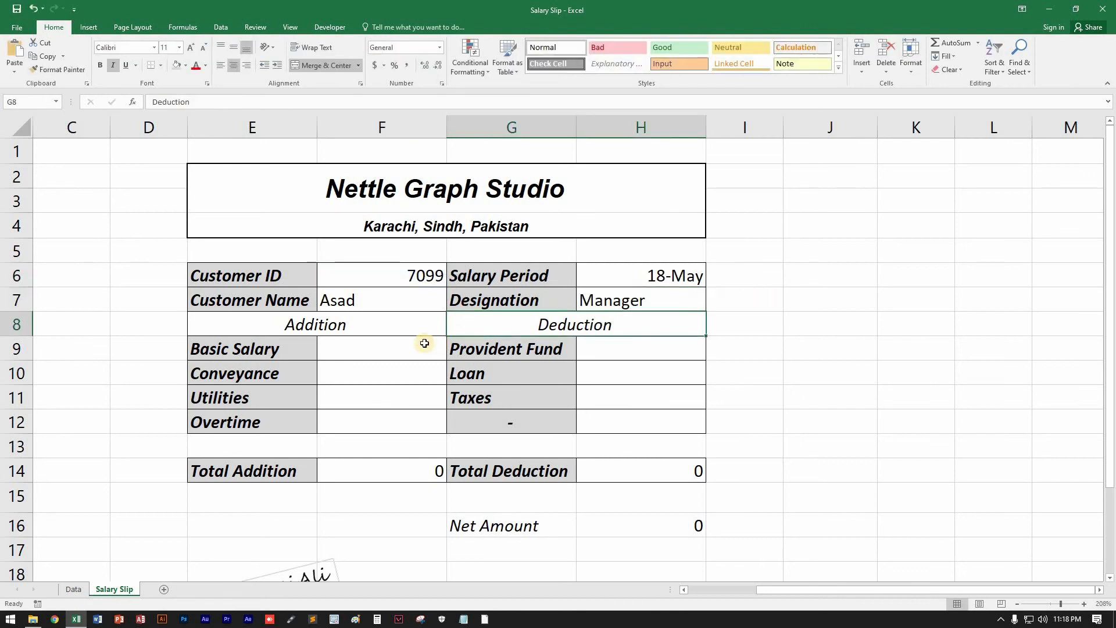
Step: Paste the copied VLOOKUP into Basic Salary with column index 5 and into Conveyance with the index of its own Data column
double_click(404, 343)
key("ctrl+v")
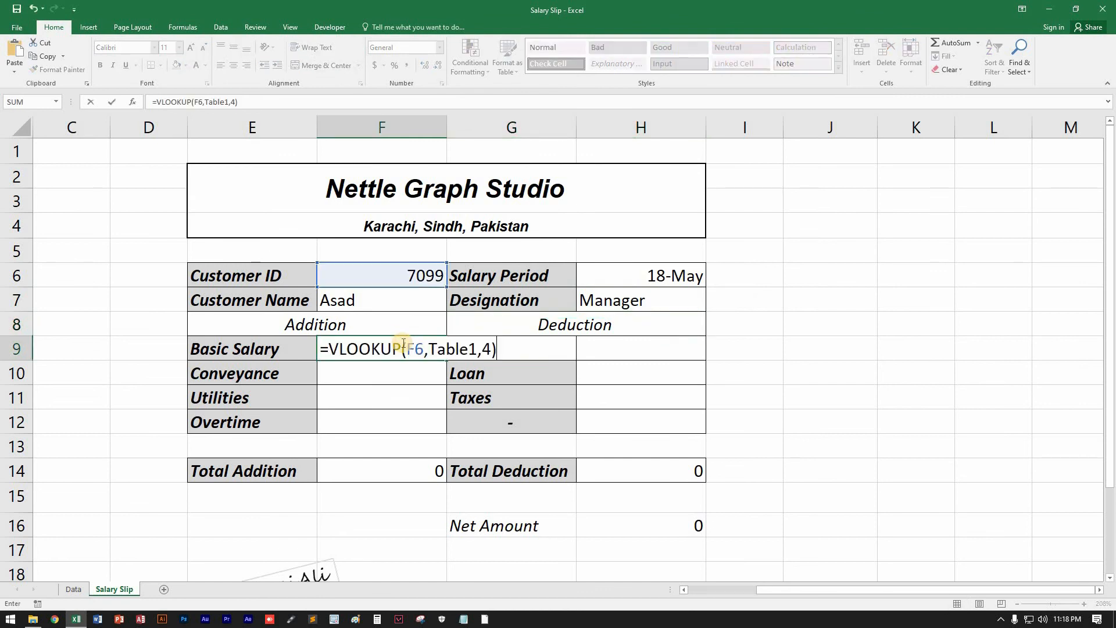
key("BackSpace")
key("BackSpace")
type("2")
key("Return")
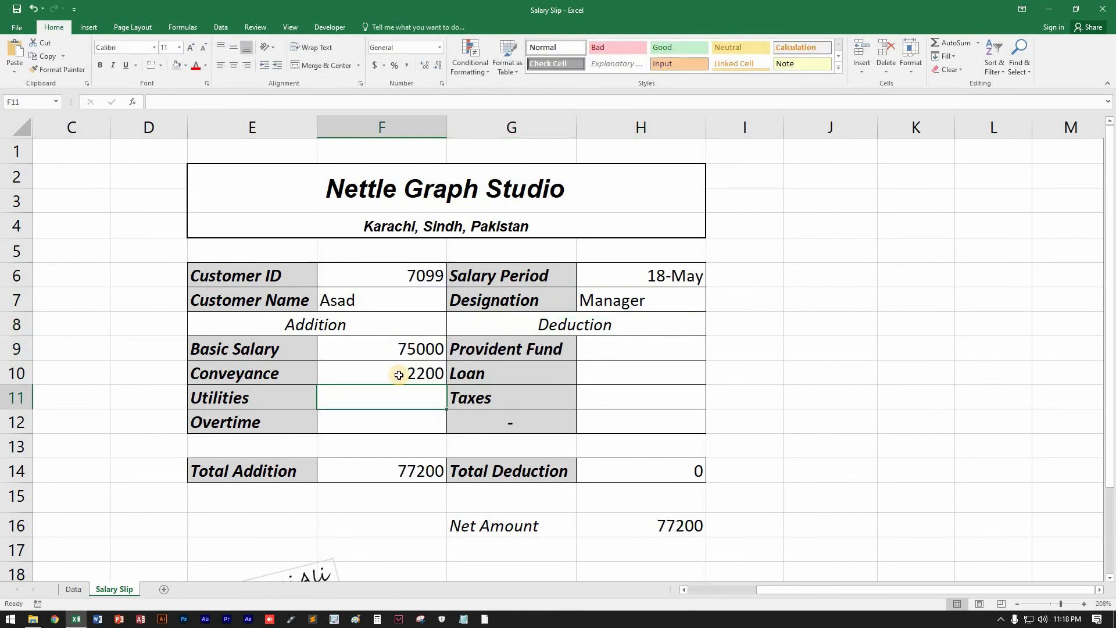
Step: Paste the VLOOKUP formula into the Utilities and Overtime cells, F11 and F12, adjusting each column index to its matching Data column
double_click(399, 400)
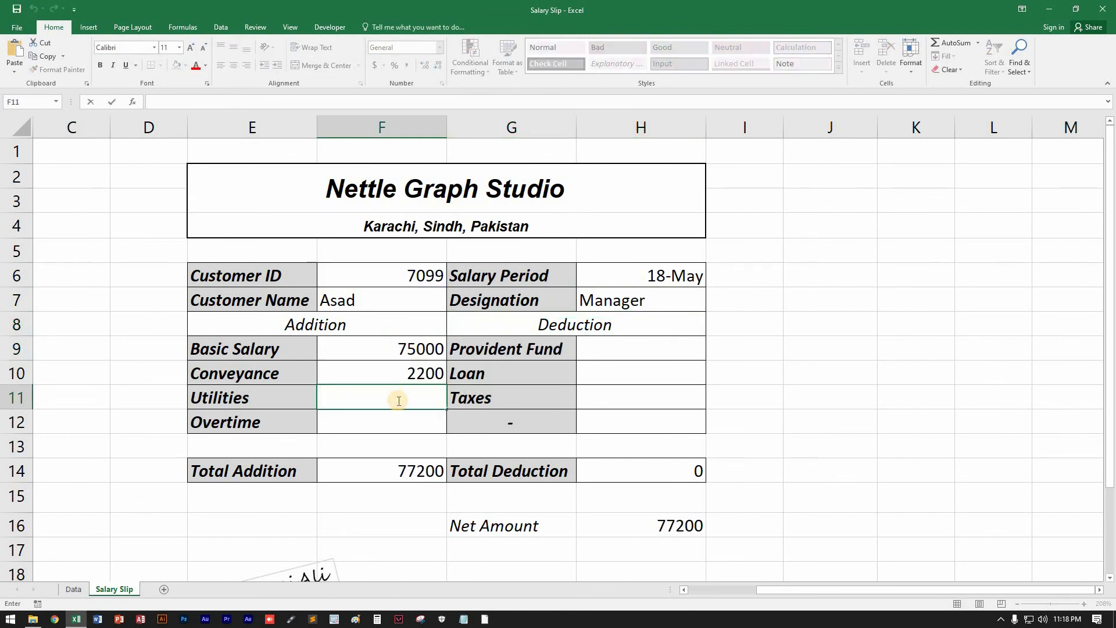
key("ctrl+v")
key("Return")
double_click(404, 419)
key("ctrl+v")
key("Return")
Step: Paste the VLOOKUP formula into the Provident Fund cell H9 and set its column index to 9
left_click(603, 349)
double_click(603, 349)
key("ctrl+v")
key("BackSpace")
key("BackSpace")
type("9")
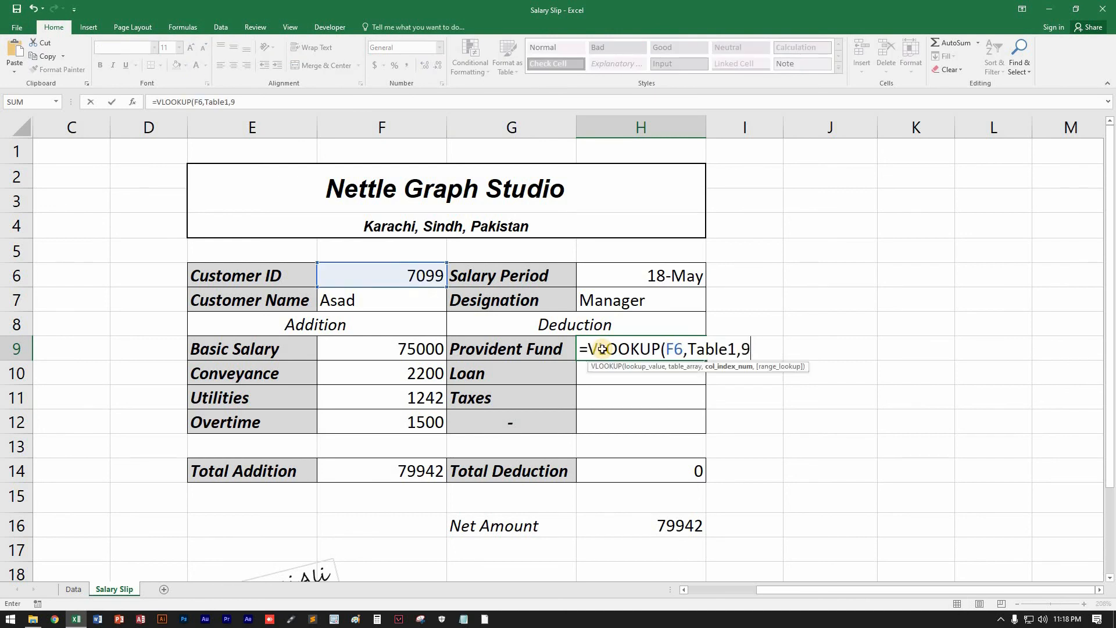
key("Return")
Step: Paste the VLOOKUP formula into Loan with column index 10 and into Taxes with the index of the Data sheet's Taxes column
double_click(608, 374)
key("ctrl+v")
key("BackSpace")
key("BackSpace")
type("10")
key("Return")
key("Return")
Step: Review the lookup formulas across the slip's detail, addition and deduction cells, including the range from Basic Salary to Overtime
key("Up")
key("Up")
key("Up")
key("Up")
key("Up")
key("Up")
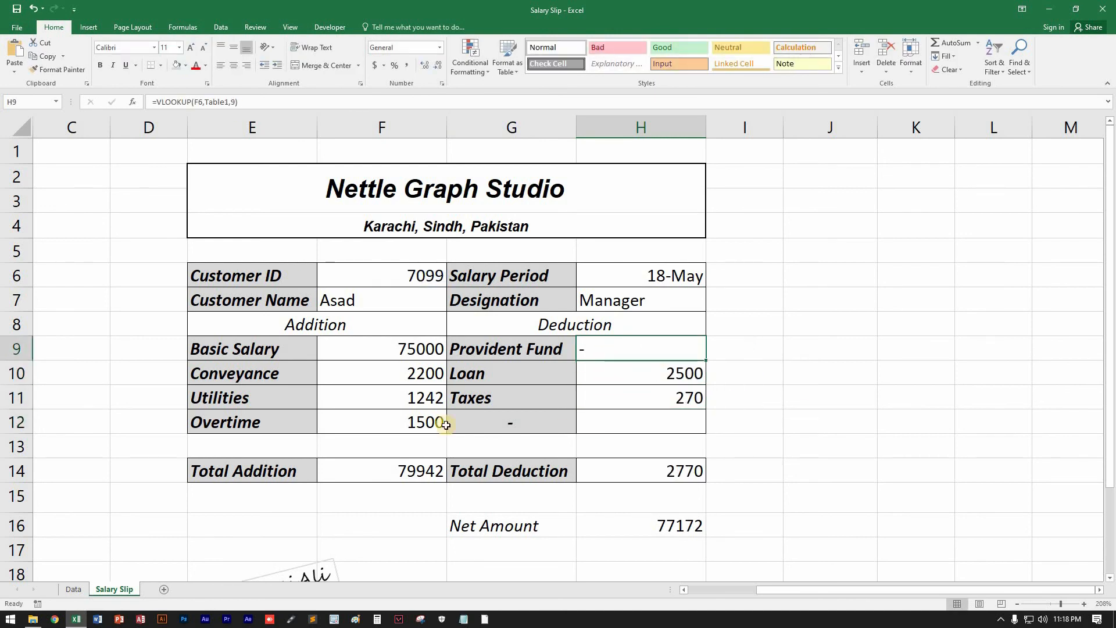
key("Left")
key("Left")
key("Down")
key("Right")
key("Right")
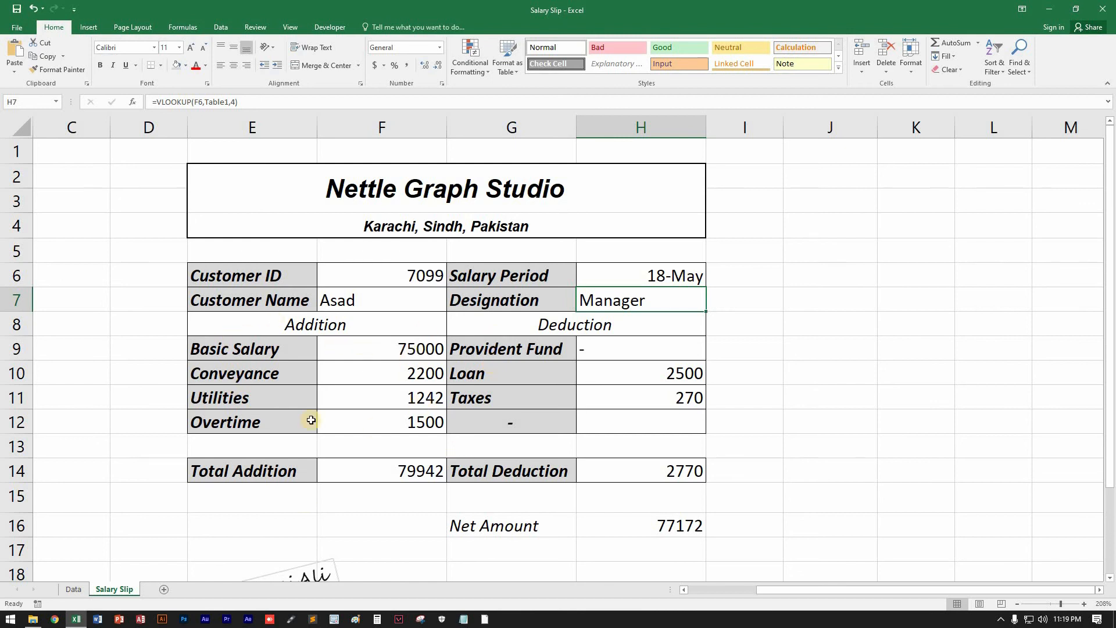
left_click_drag(356, 182, 396, 468)
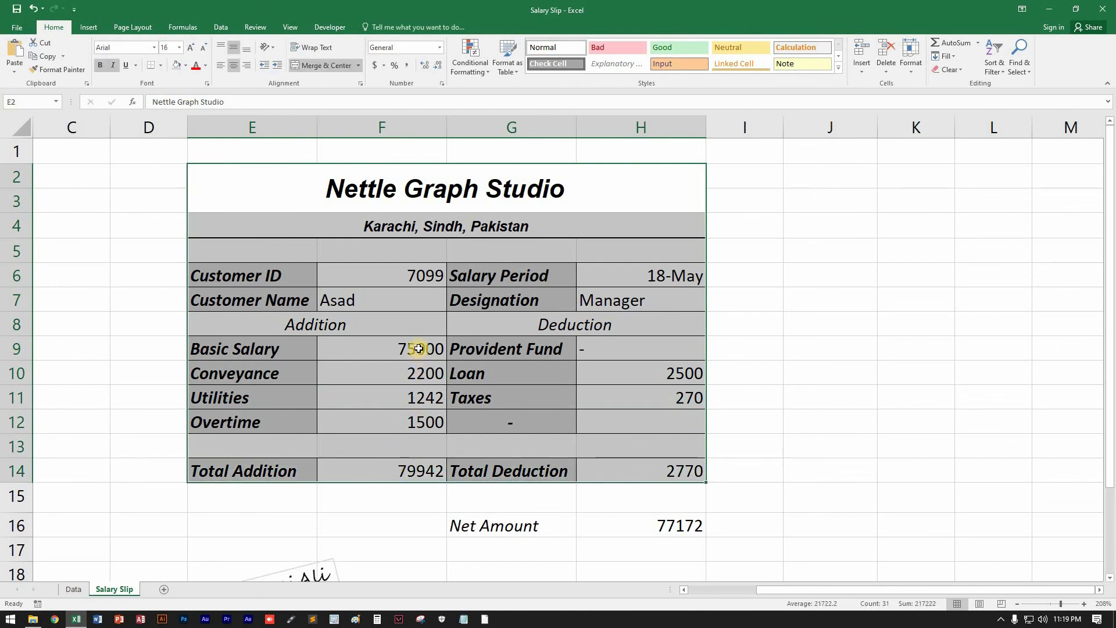
left_click_drag(419, 349, 415, 415)
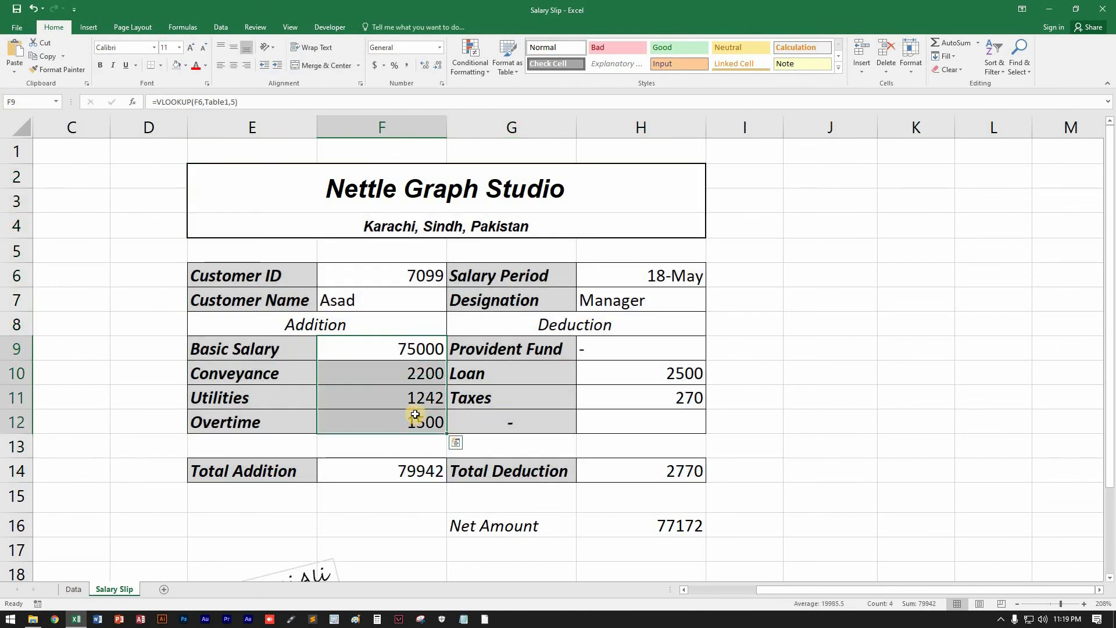
Step: Format the addition amounts from Basic Salary to Overtime, F9:F12, with thousands separators and no decimal places
left_click(431, 268)
left_click_drag(429, 349, 399, 416)
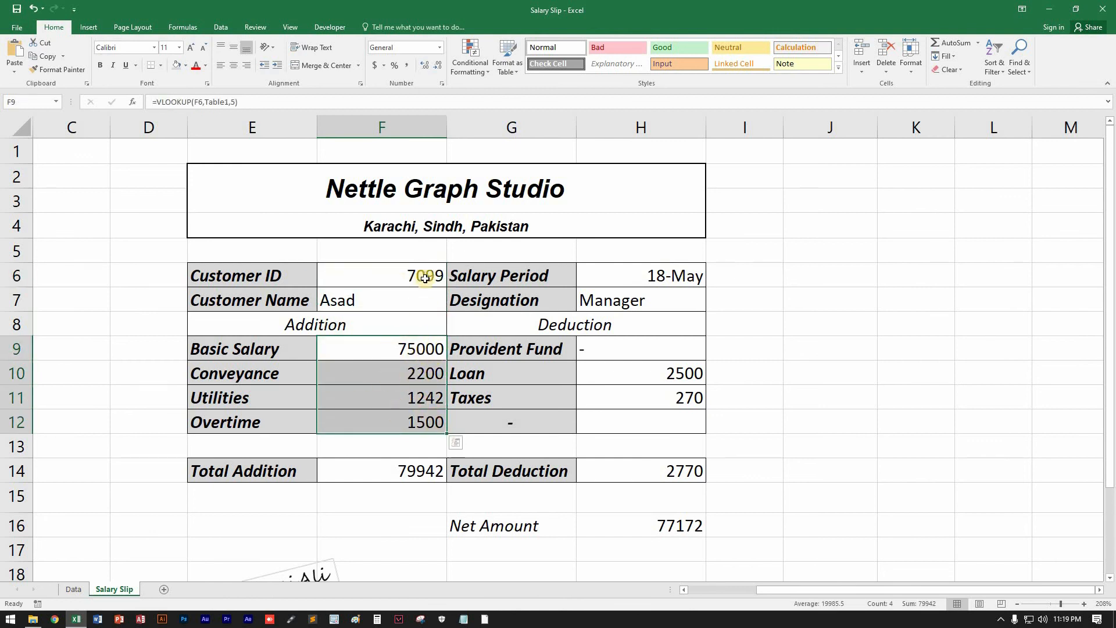
left_click(424, 393)
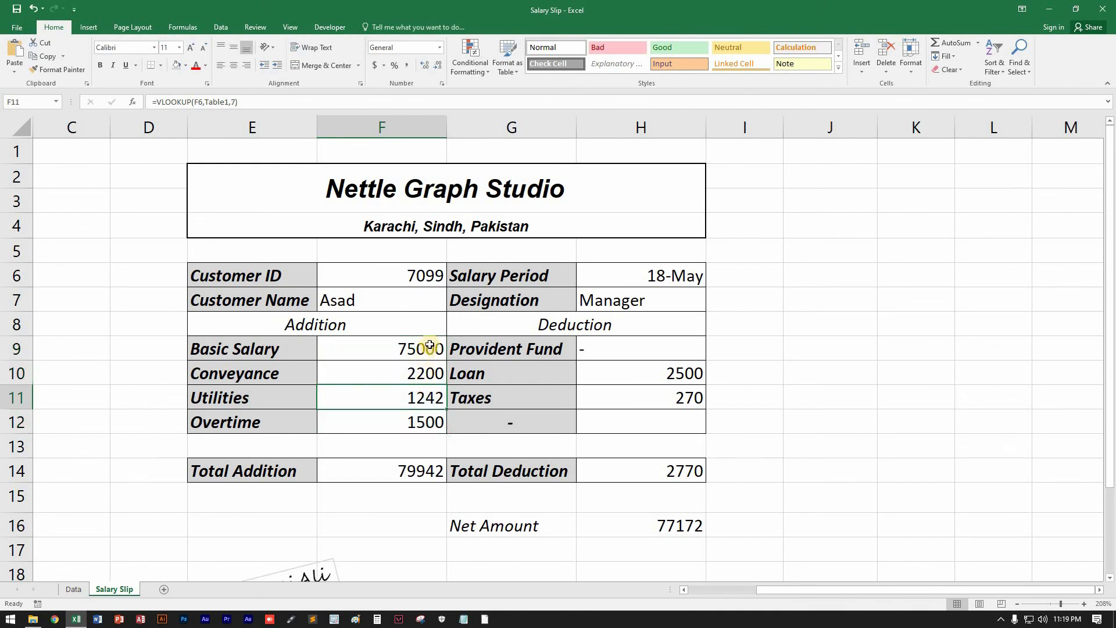
left_click_drag(429, 345, 431, 420)
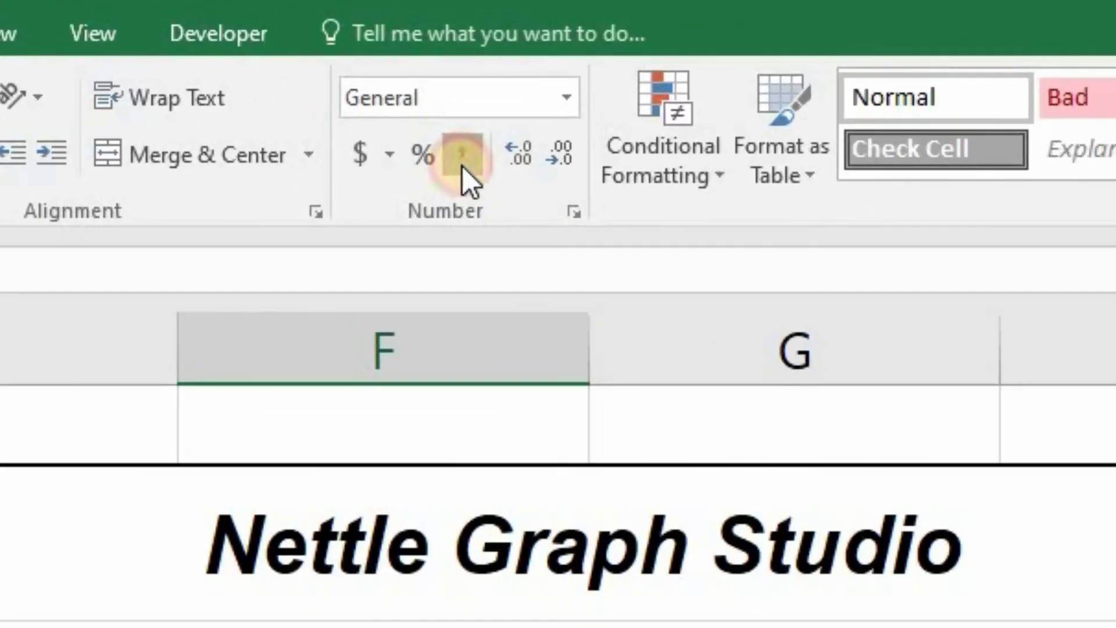
left_click(461, 165)
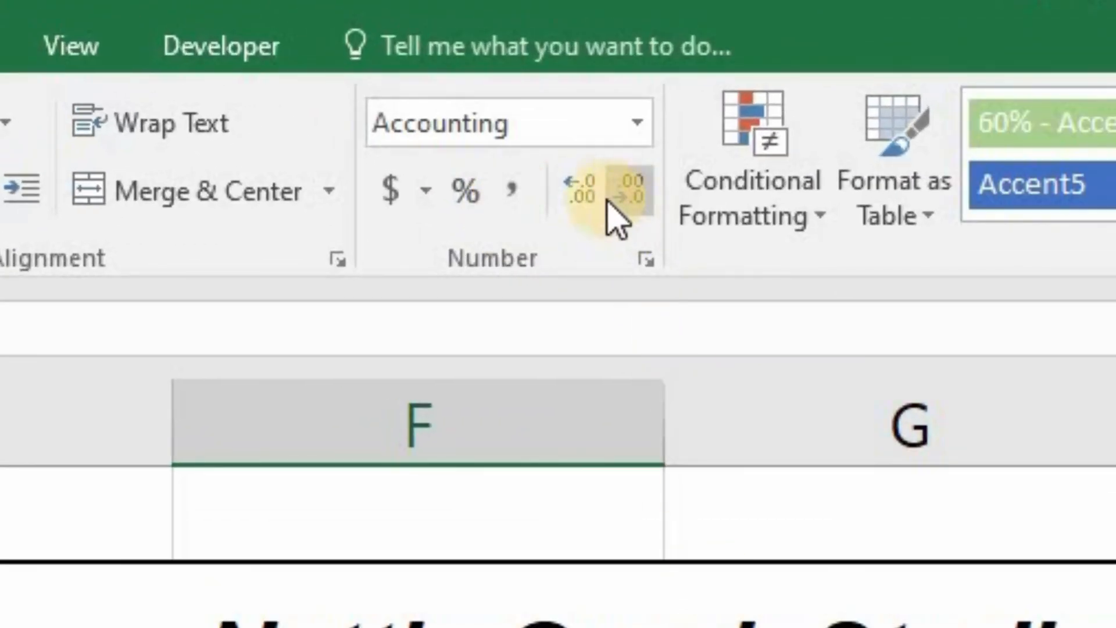
left_click(628, 198)
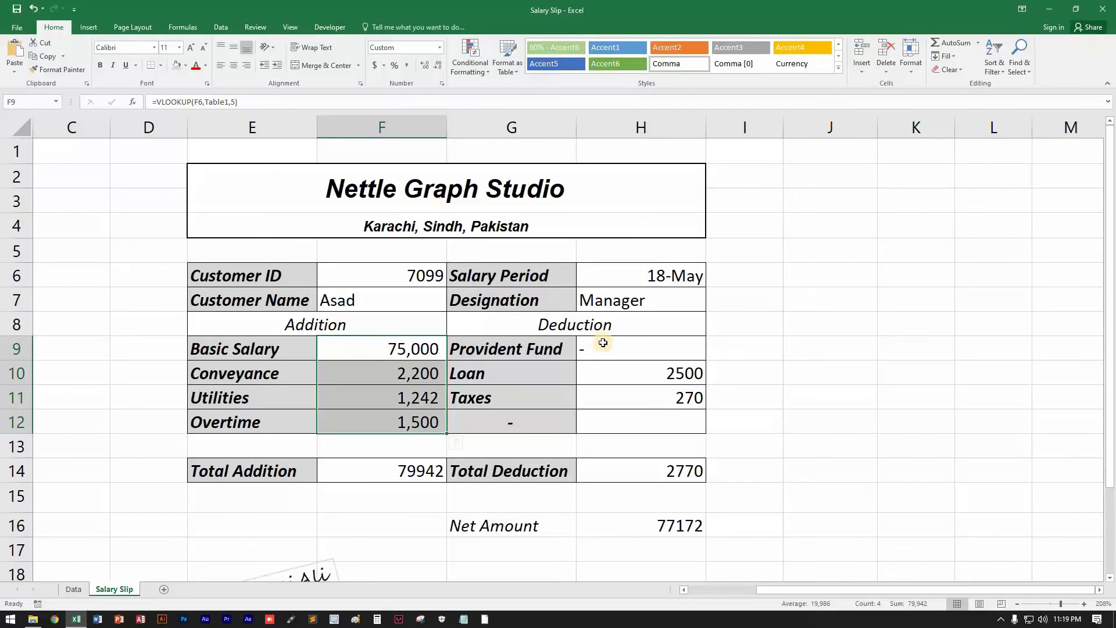
Step: Format the deduction amounts from Provident Fund downward, H9:H12, with thousands separators and no decimal places
left_click(603, 349)
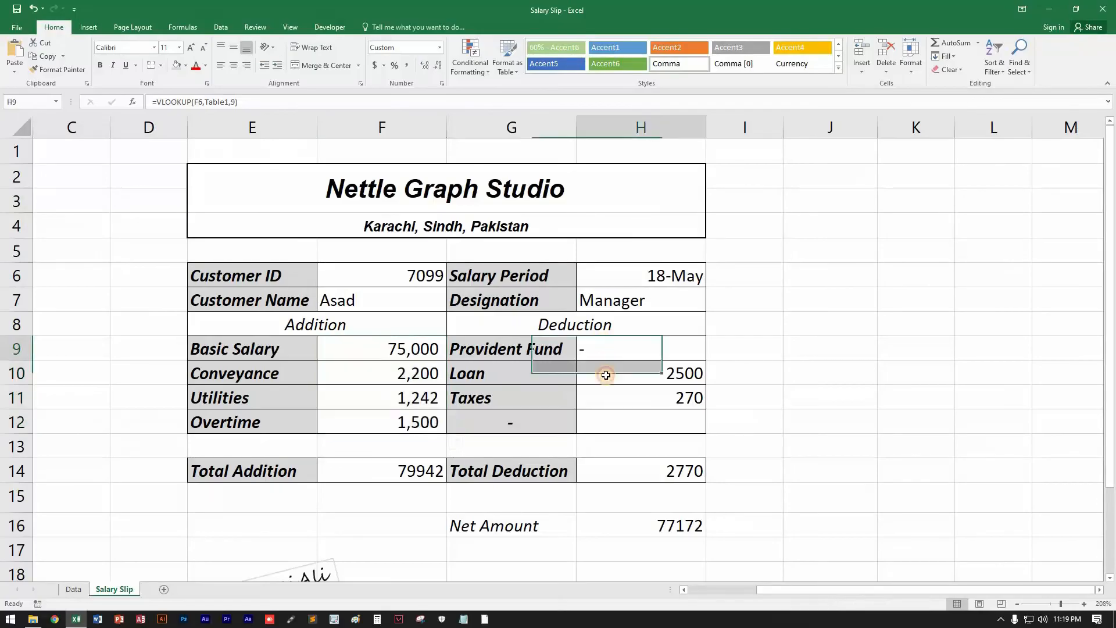
left_click_drag(606, 375, 608, 424)
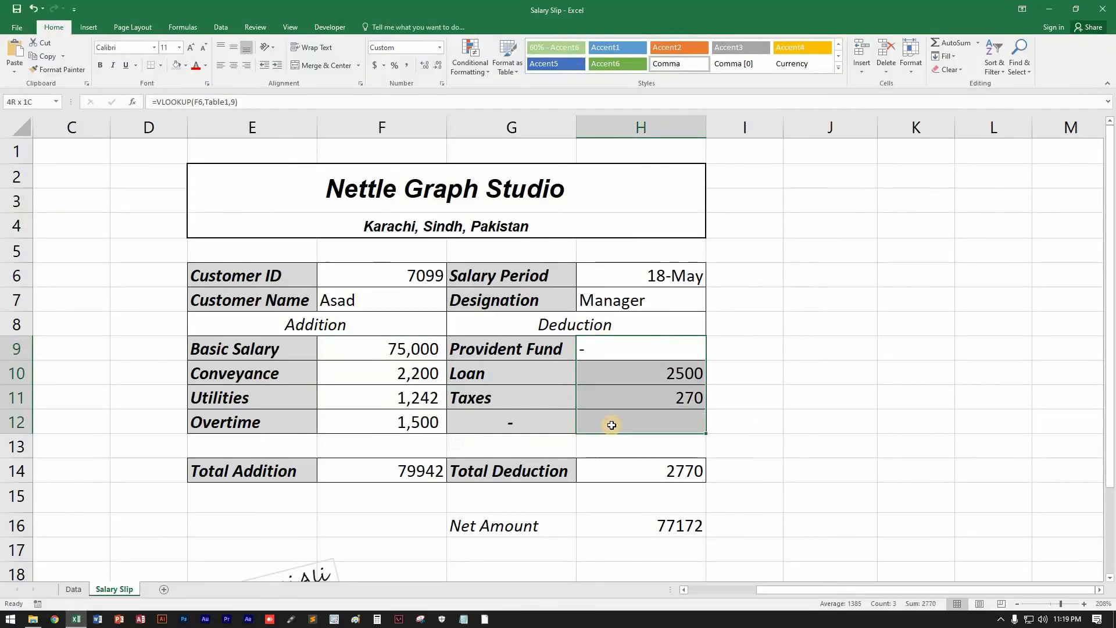
left_click(408, 65)
left_click(435, 68)
left_click(435, 68)
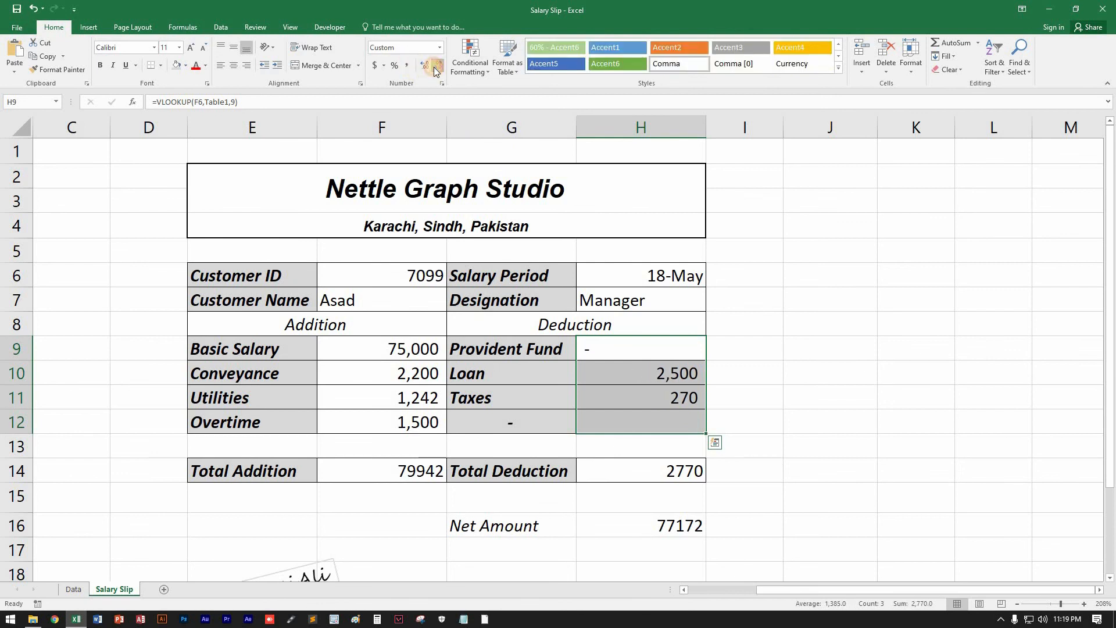
Step: Give the Total Deduction cell H14 and the Total Addition cell F14 thousands separators and zero decimal places
left_click(667, 469)
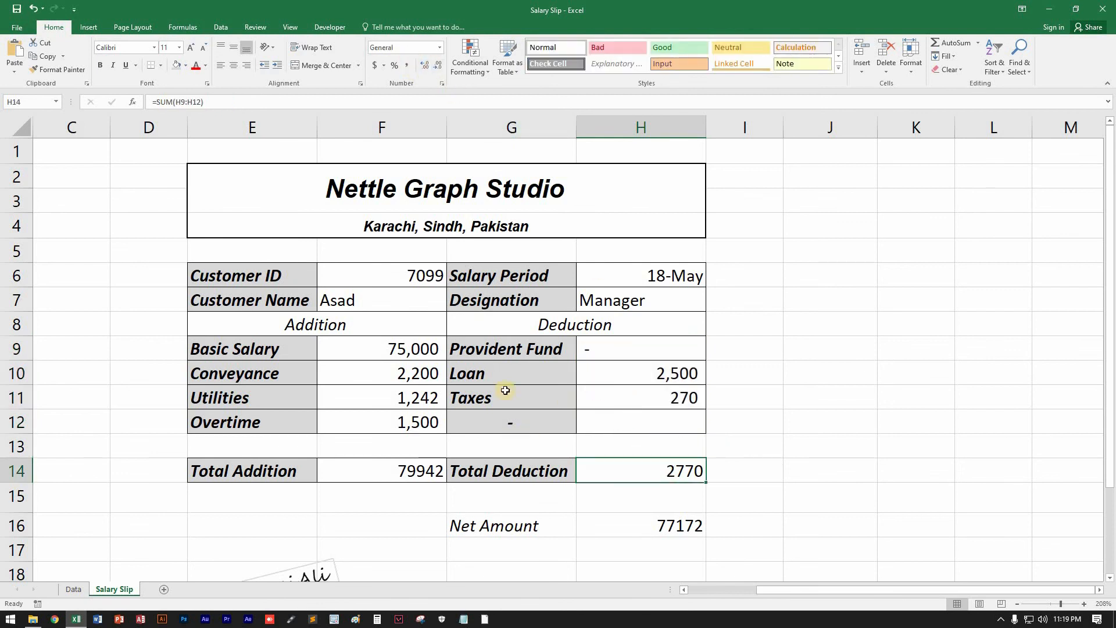
left_click(407, 65)
left_click(435, 68)
left_click(435, 67)
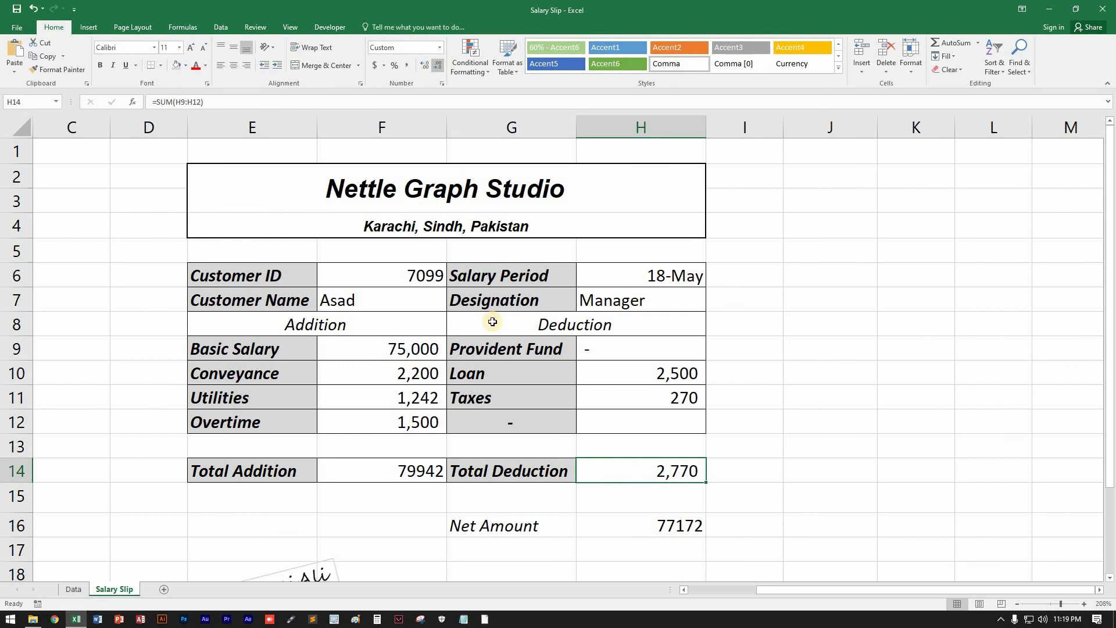
left_click(424, 469)
left_click(407, 65)
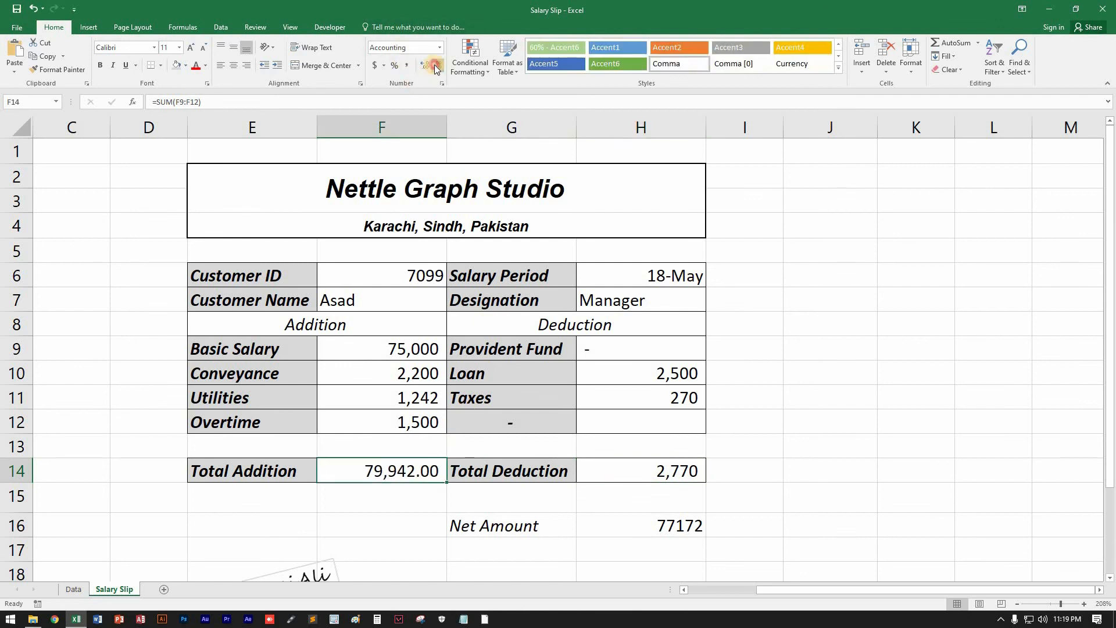
left_click(435, 67)
left_click(435, 67)
Step: Apply the comma number style to the Net Amount cell H16
left_click(652, 525)
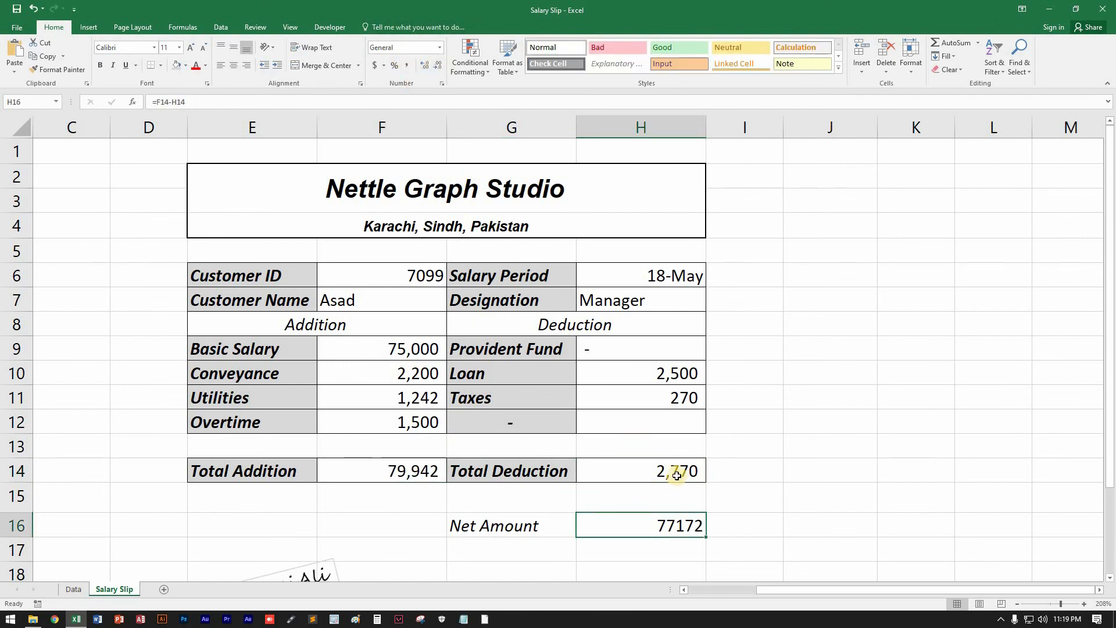
scroll(672, 446, "down", 2)
scroll(674, 442, "up", 2)
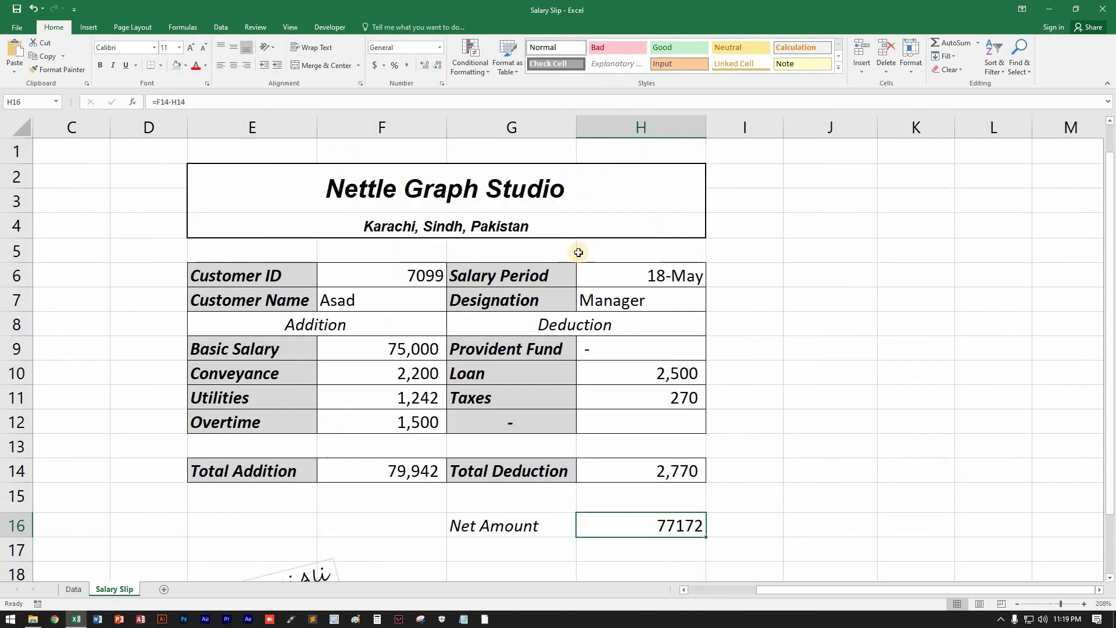
left_click(407, 65)
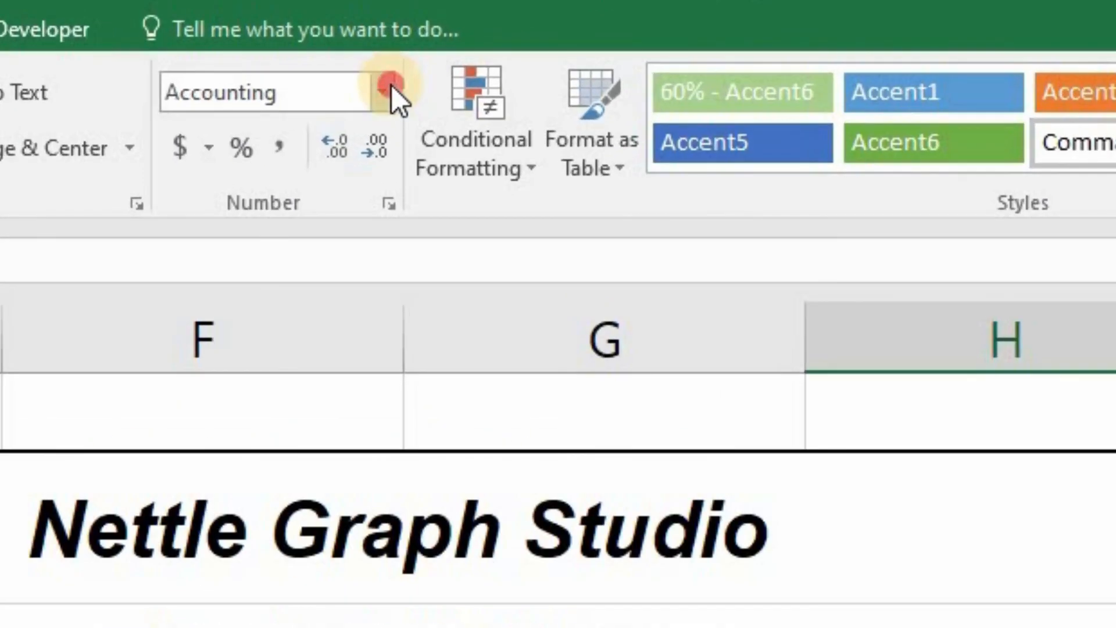
Step: Change the Net Amount cell's number format to Currency with the PKR symbol and two decimal places
left_click(439, 47)
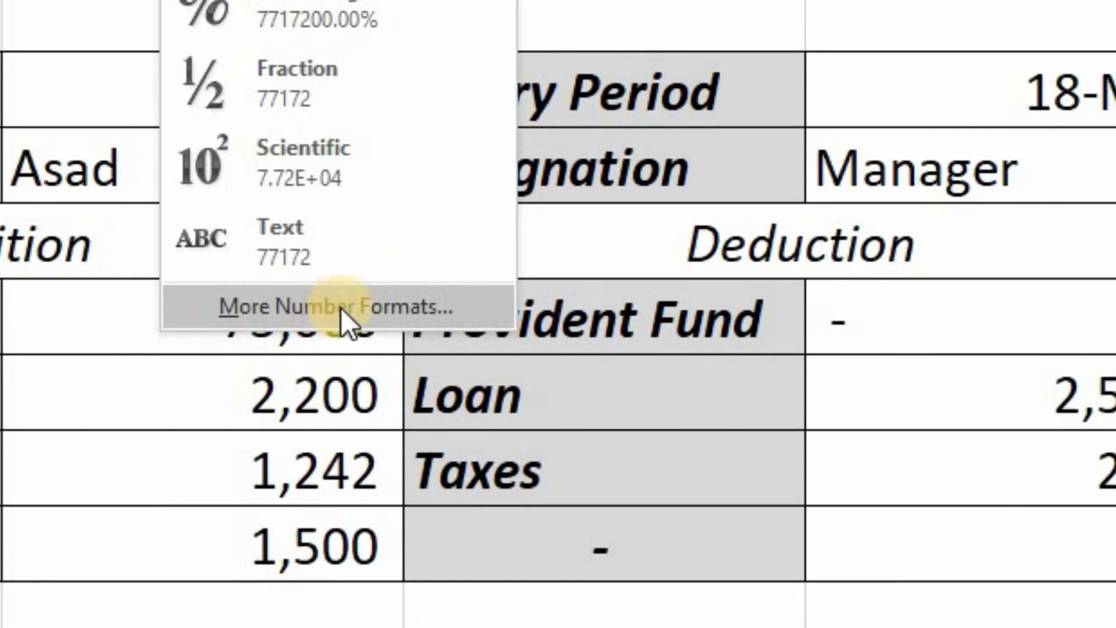
left_click(341, 308)
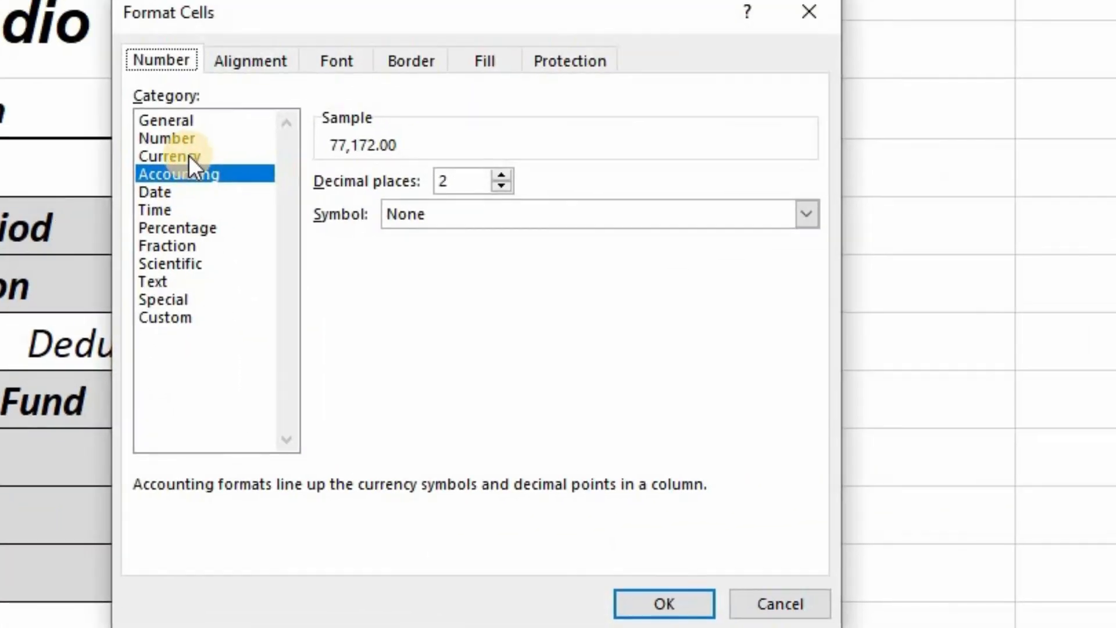
left_click(189, 155)
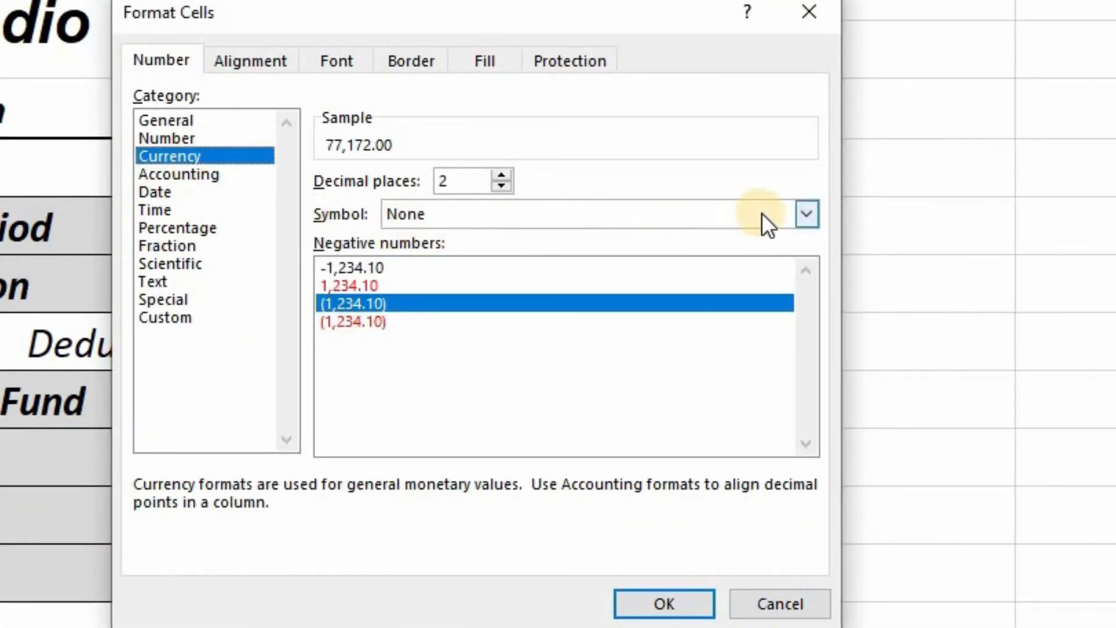
left_click(805, 214)
scroll(639, 285, "down", 10)
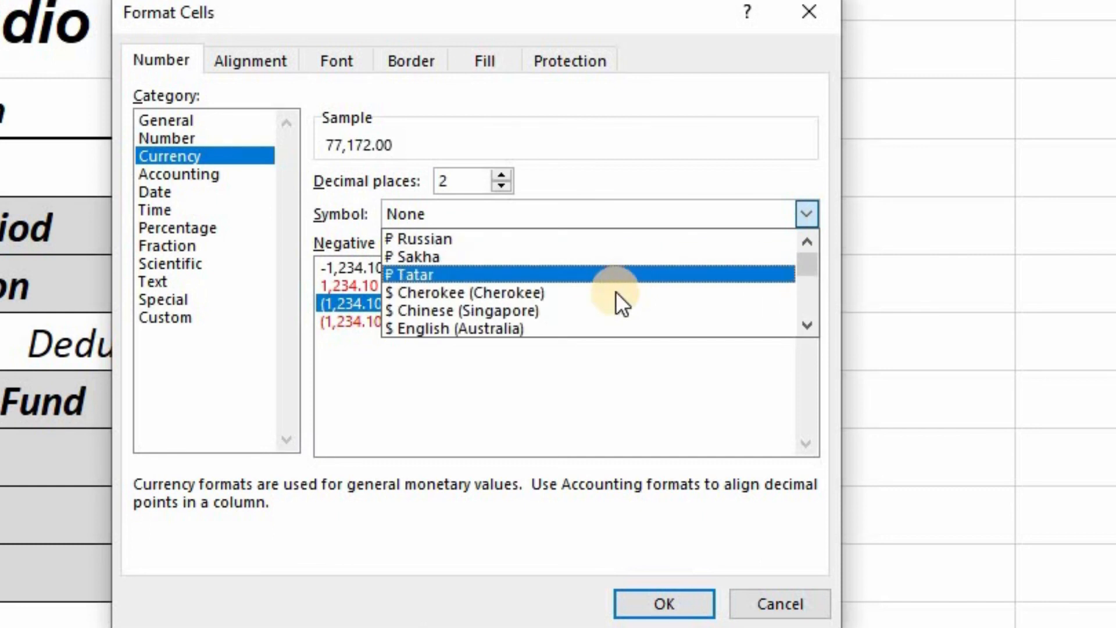
scroll(465, 296, "down", 15)
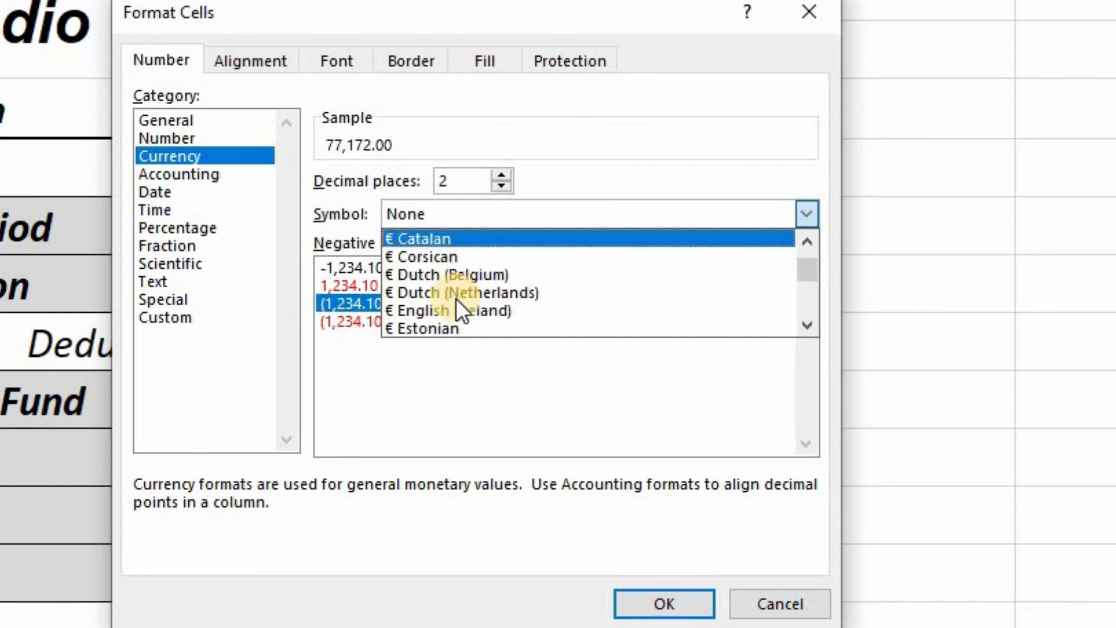
scroll(465, 298, "down", 15)
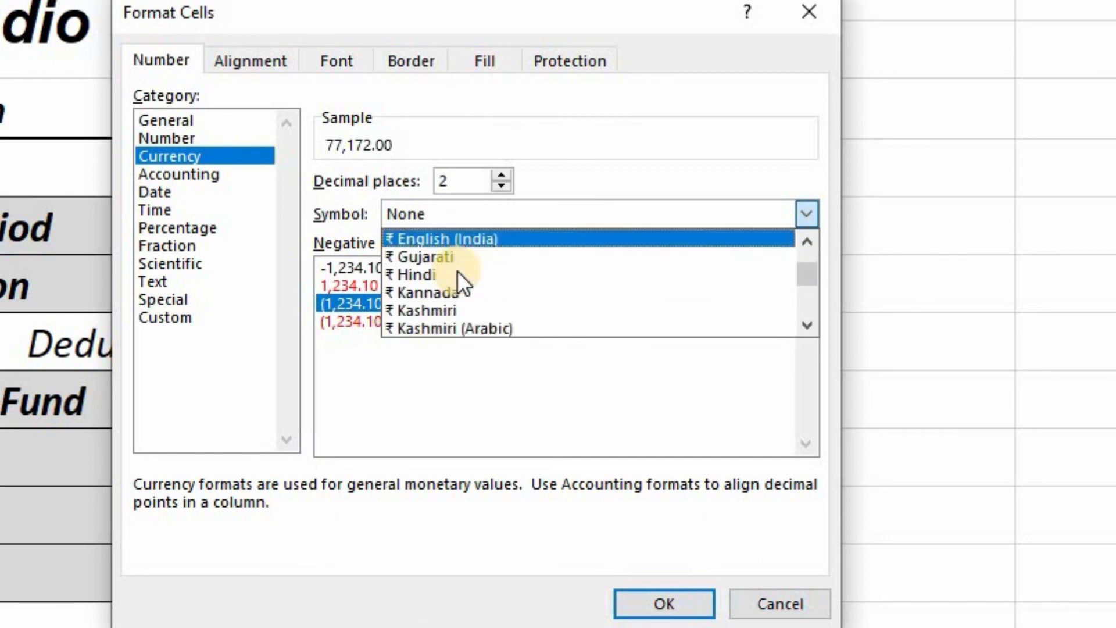
scroll(451, 282, "down", 5)
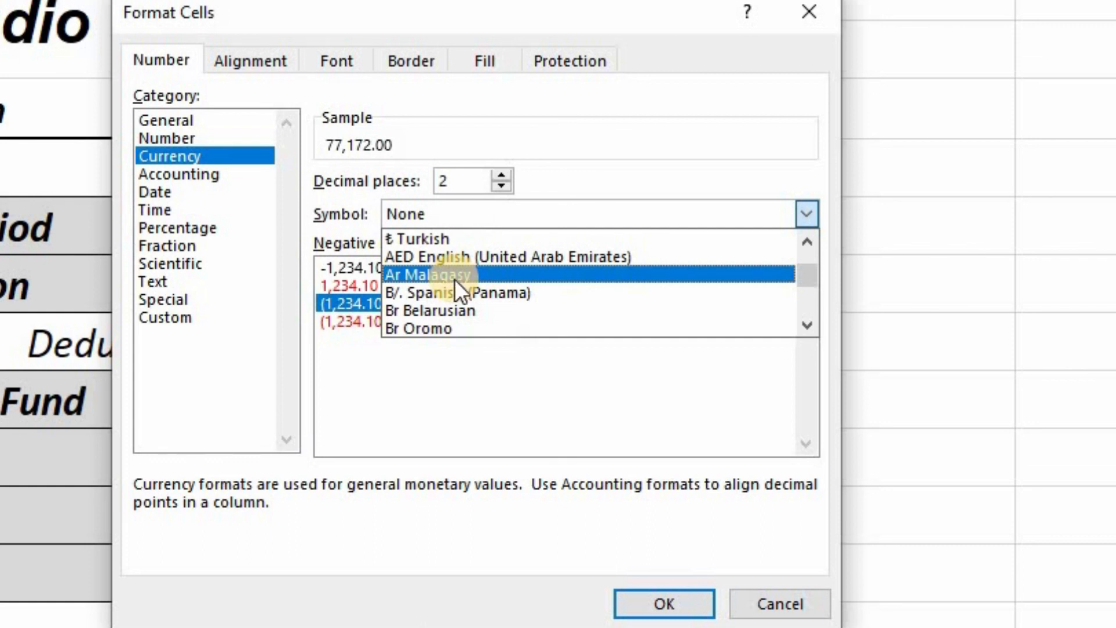
key("p")
key("p")
key("p")
key("p")
key("p")
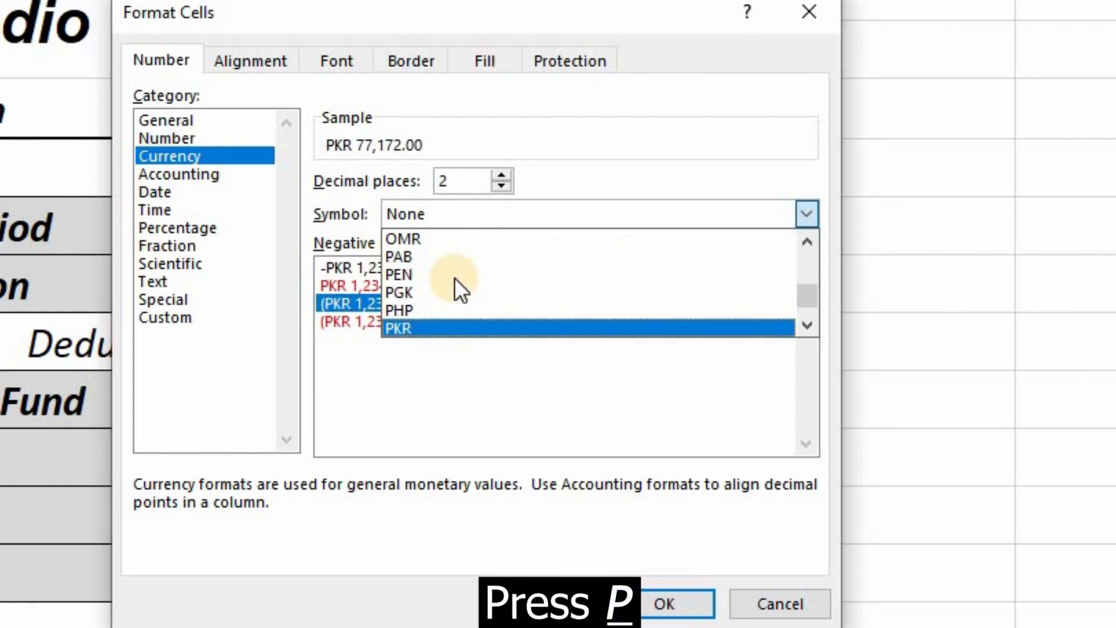
left_click(414, 327)
left_click(631, 600)
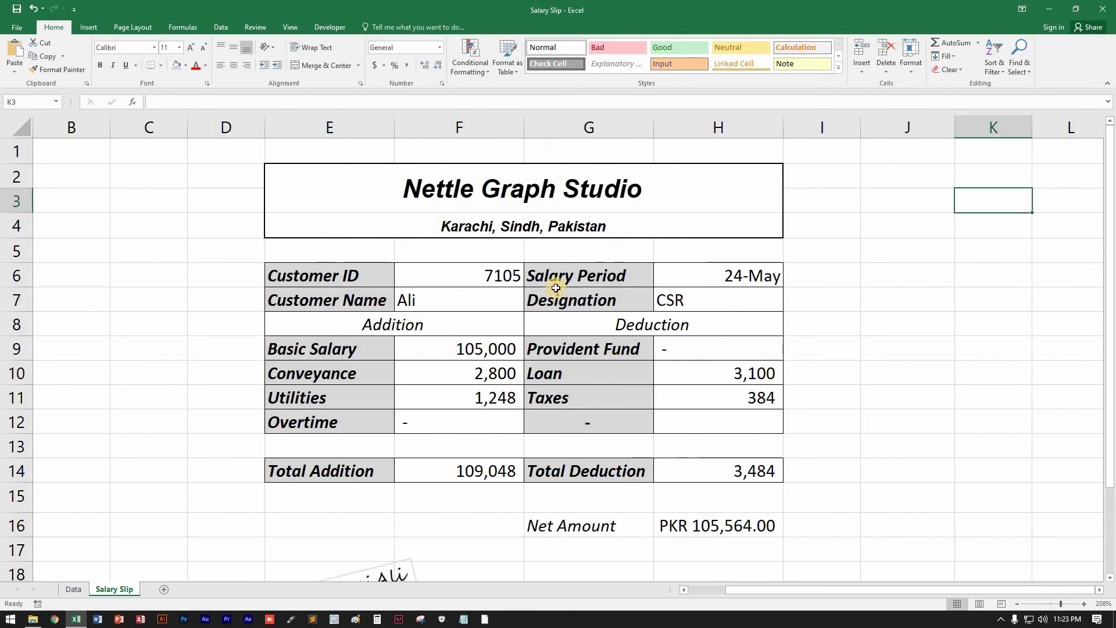
Step: Choose a different customer from the Customer ID dropdown in F6 to test the lookups
left_click(472, 279)
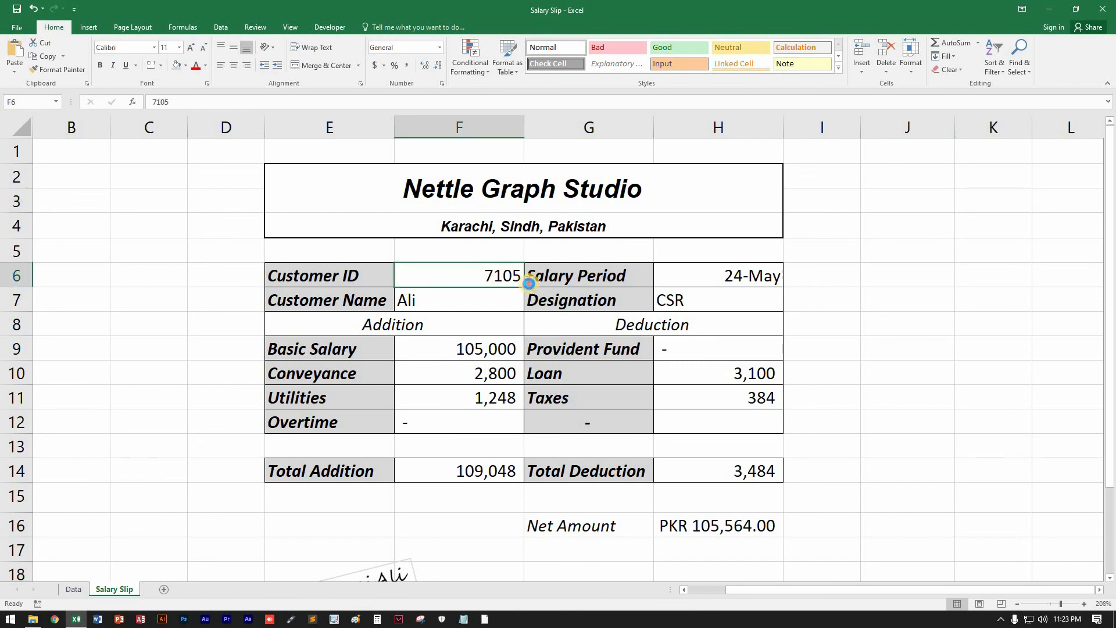
left_click(529, 282)
left_click(447, 296)
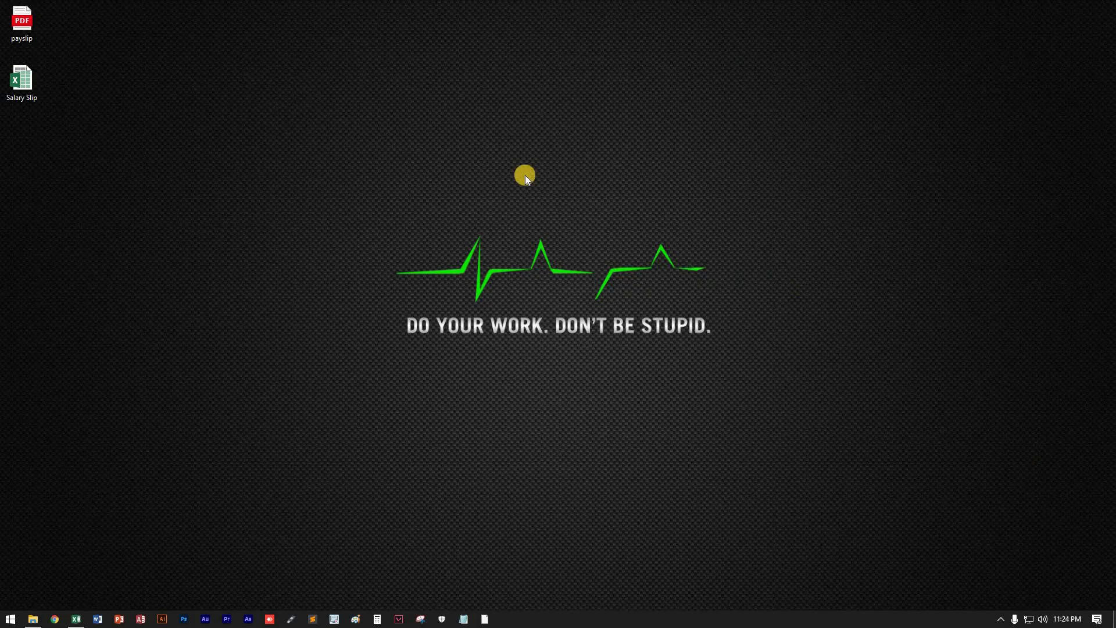
Step: Open the payslip PDF from the desktop, maximize it to view the reference slip, and close it
double_click(23, 17)
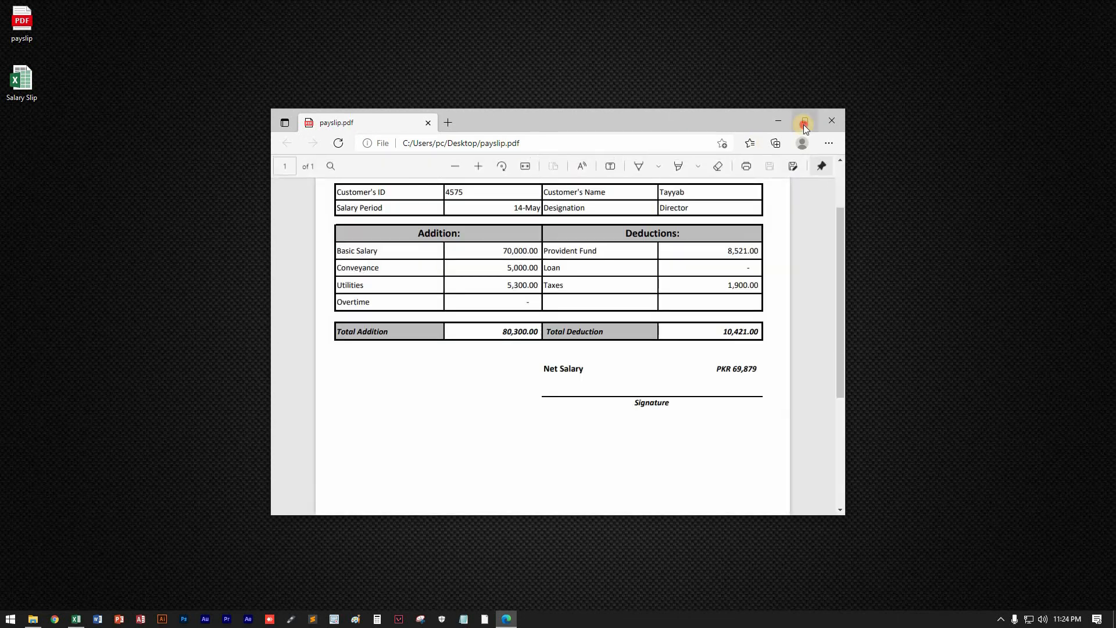
left_click(805, 121)
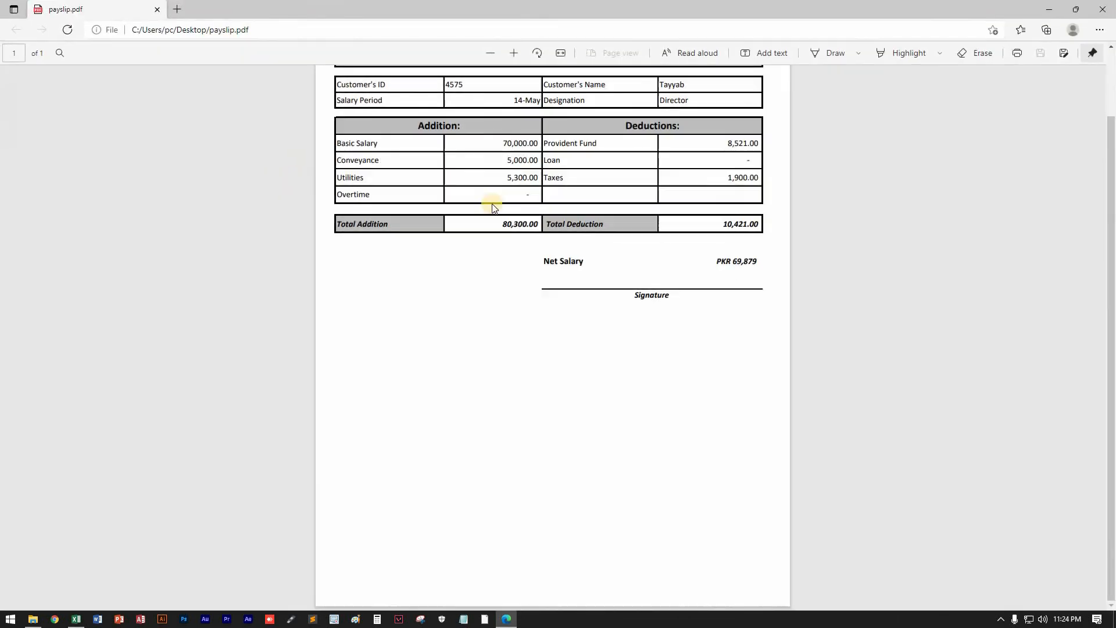
left_click(1104, 9)
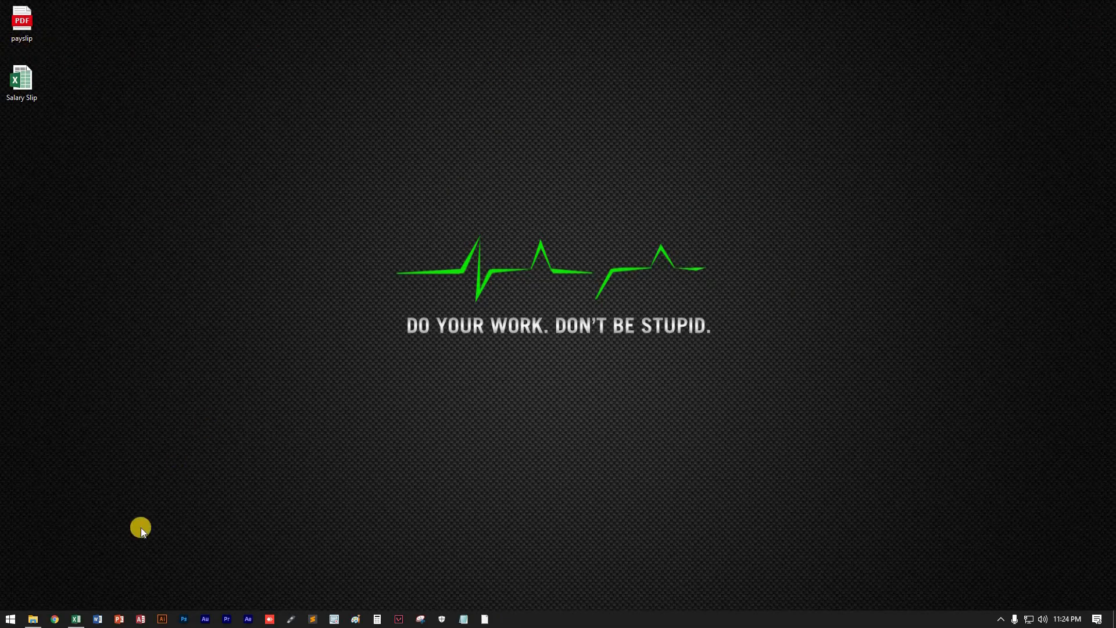
Step: Switch back to Excel, look over the Data sheet's customer table, and return to the Salary Slip sheet
left_click(75, 619)
left_click(73, 589)
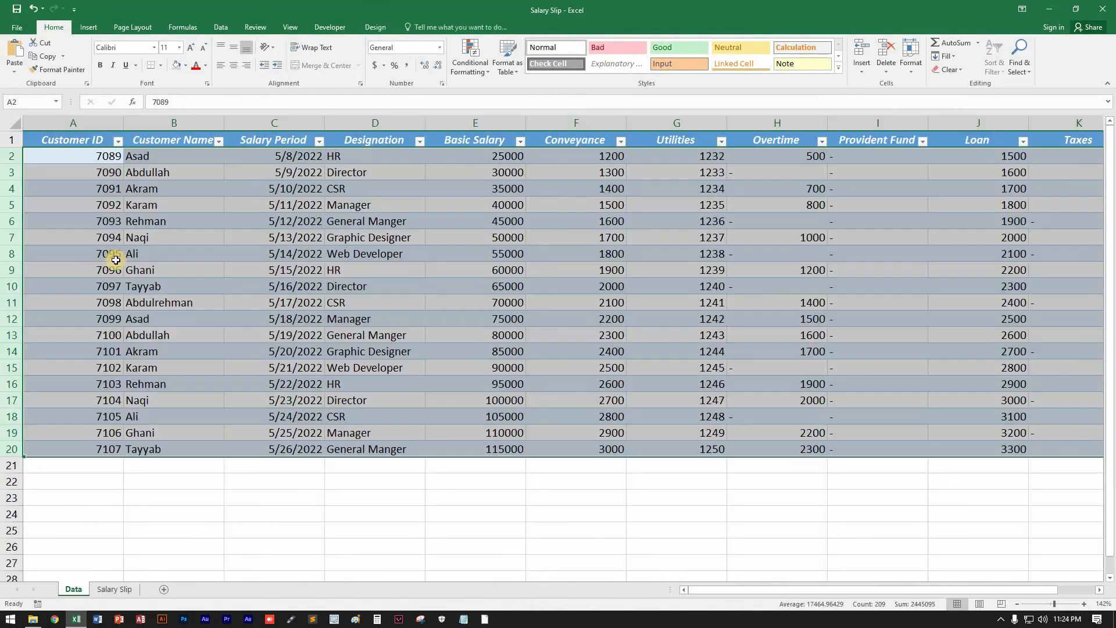
left_click(114, 589)
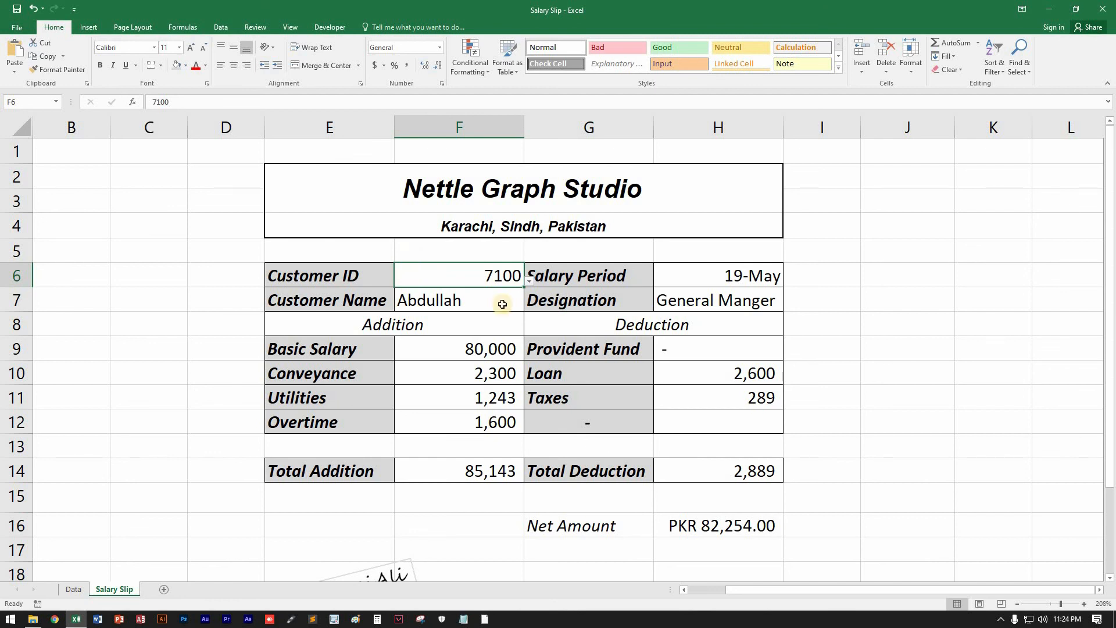
left_click(1115, 622)
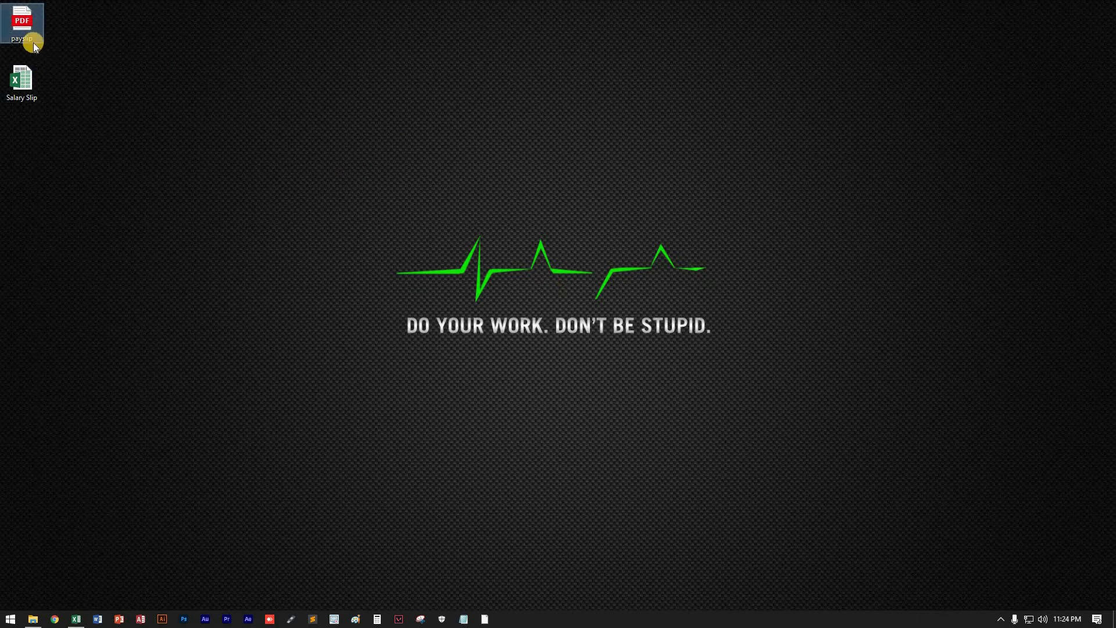
left_click(76, 619)
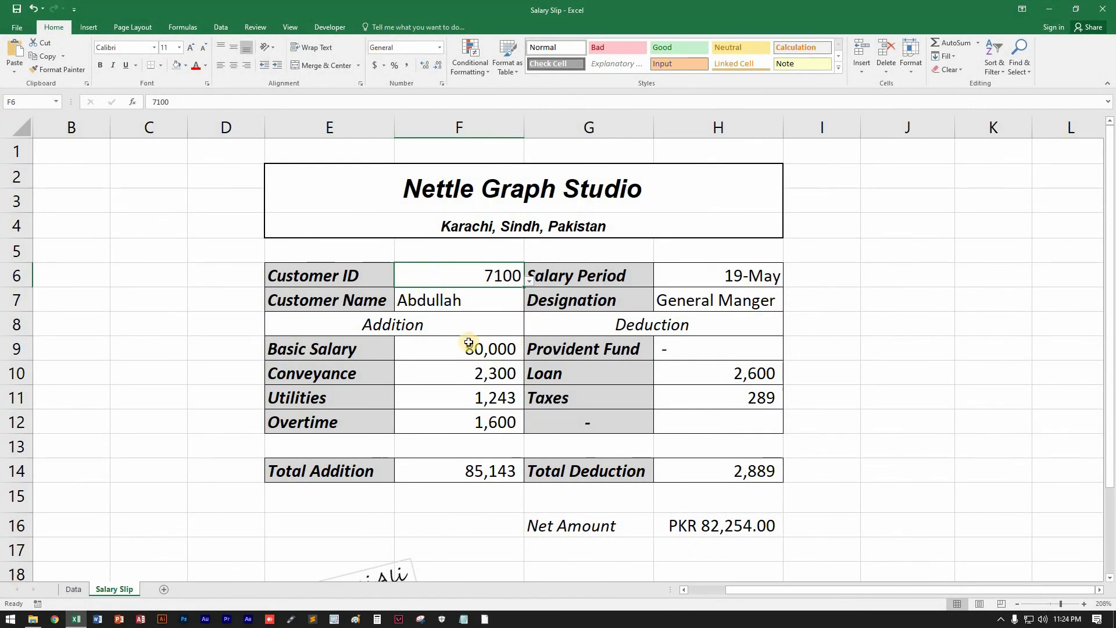
left_click(438, 304)
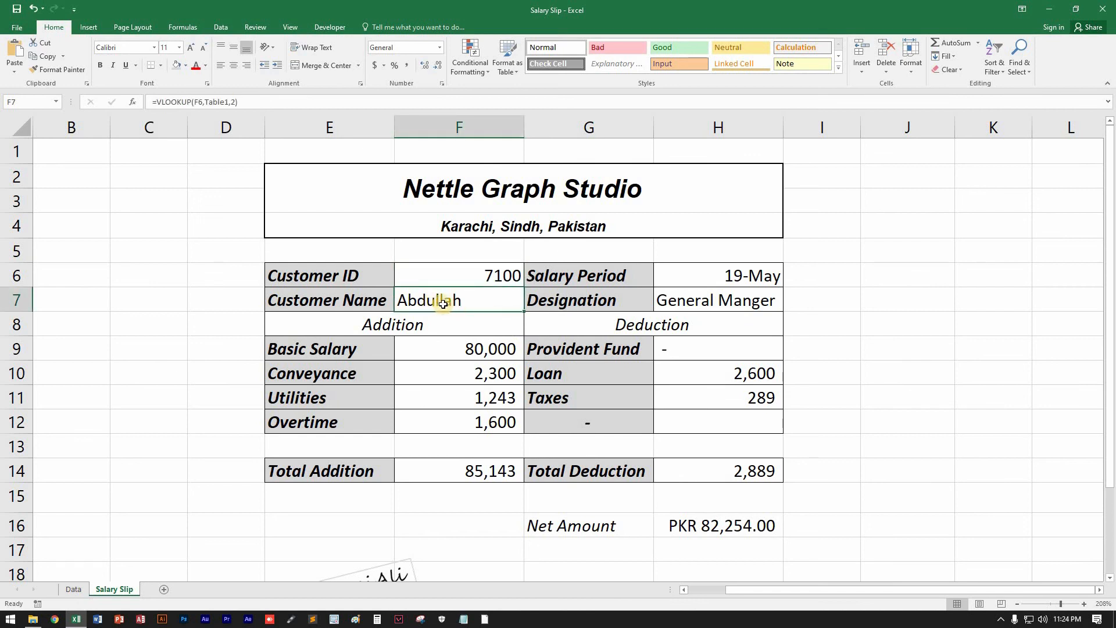
left_click(907, 235)
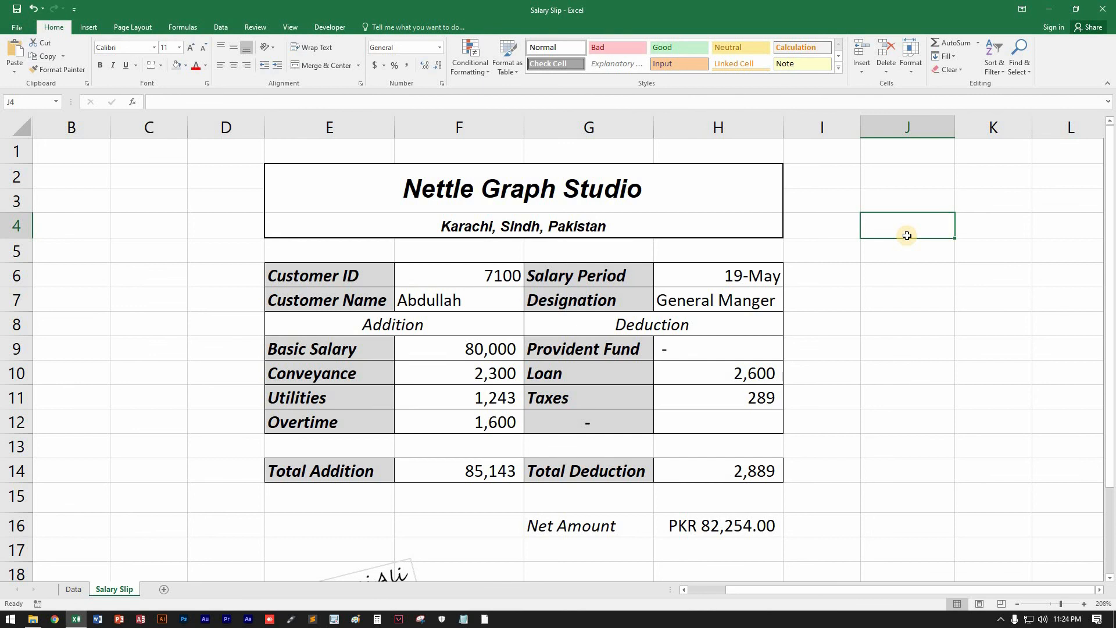